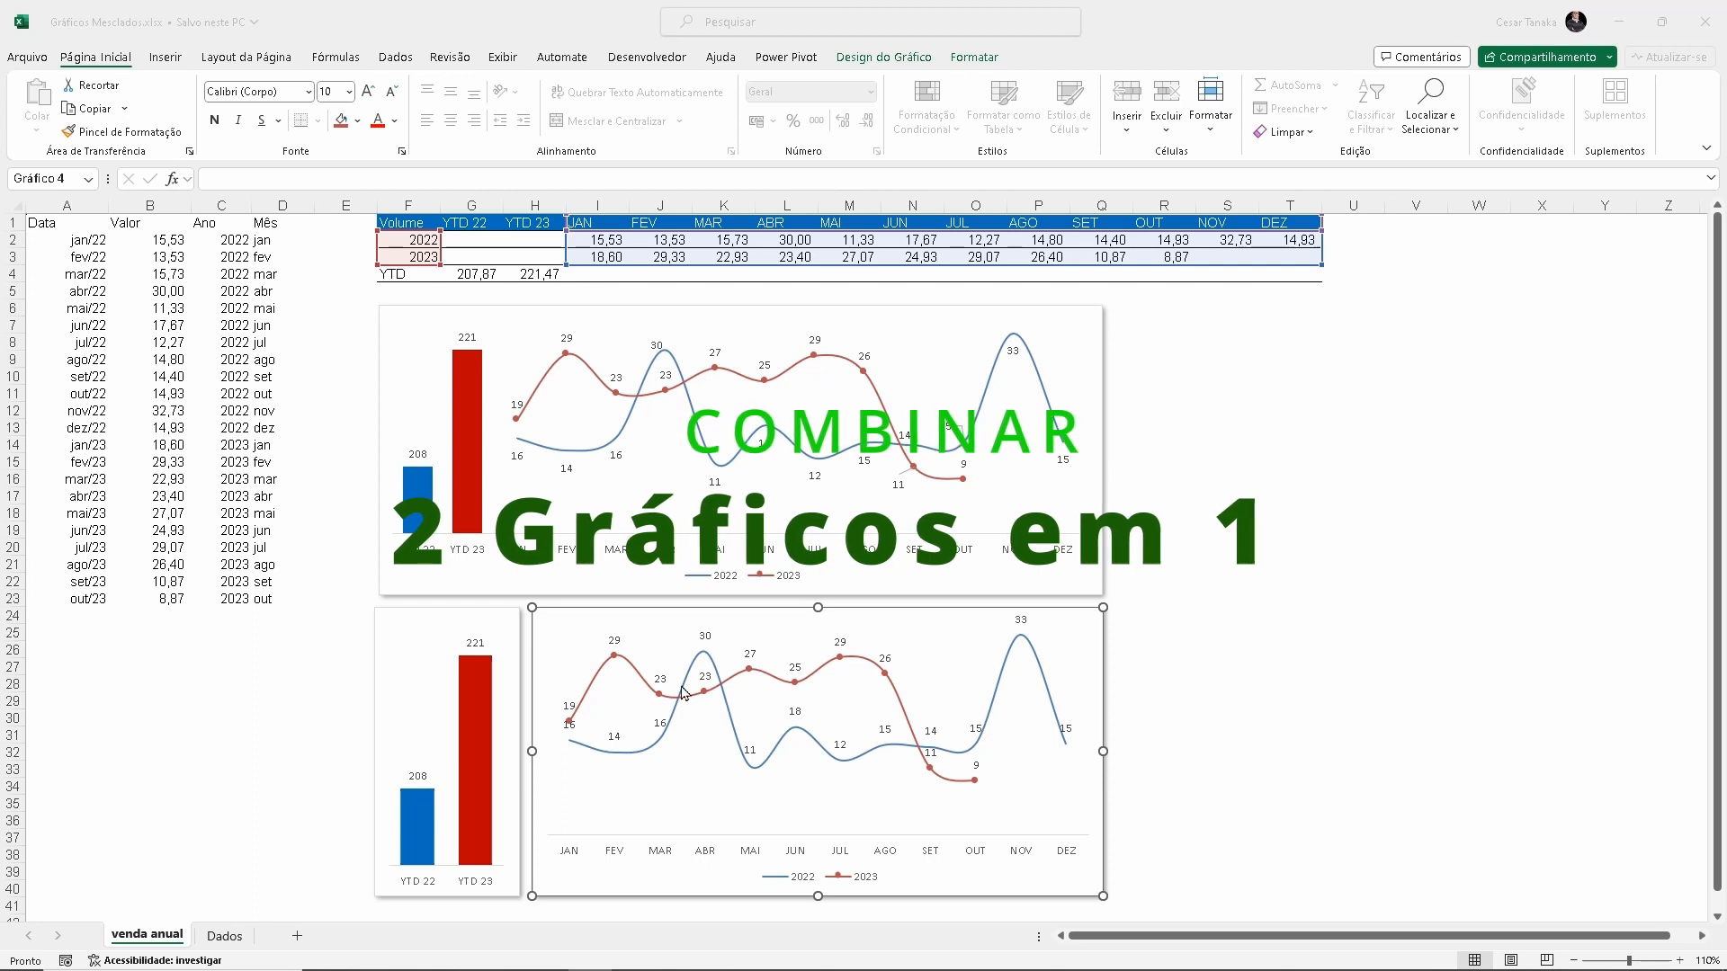
pyautogui.click(392, 631)
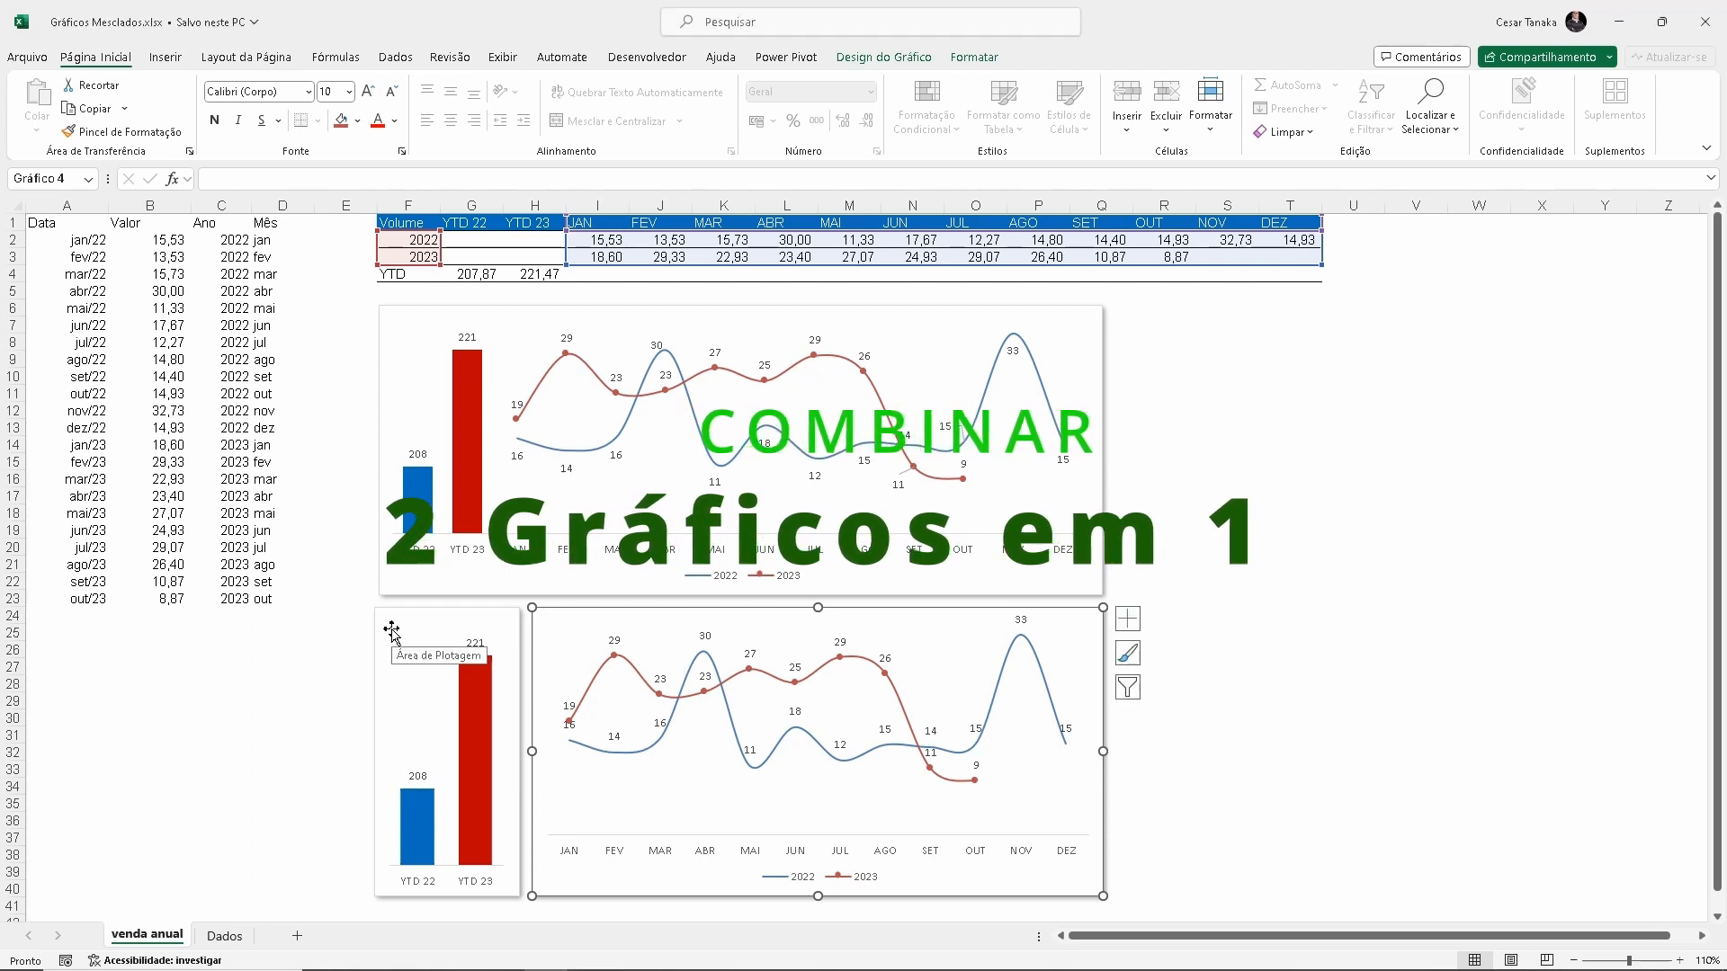
pyautogui.moveTo(390, 630)
pyautogui.mouseDown()
pyautogui.moveTo(285, 617)
pyautogui.moveTo(382, 612)
pyautogui.mouseUp()
pyautogui.hotkey('ctrl', 'z')
pyautogui.hotkey('ctrl', 'z')
pyautogui.click(579, 606)
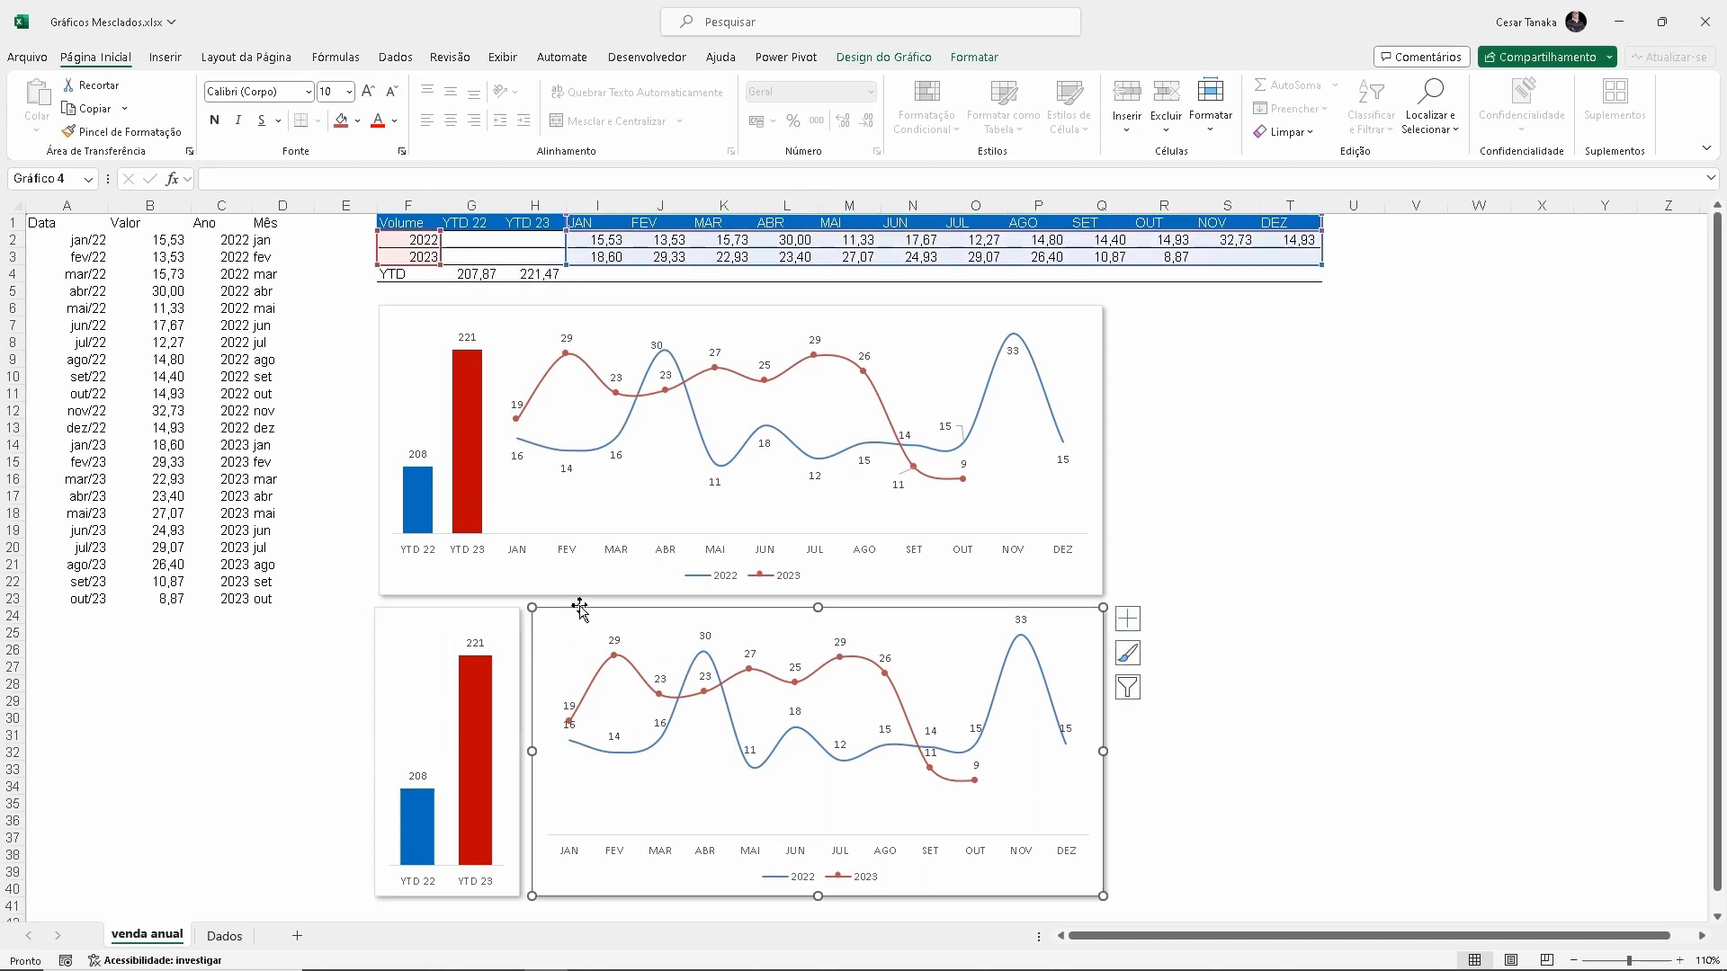
pyautogui.moveTo(579, 608); pyautogui.dragTo(694, 585)
pyautogui.hotkey('ctrl', 'z')
pyautogui.click(443, 311)
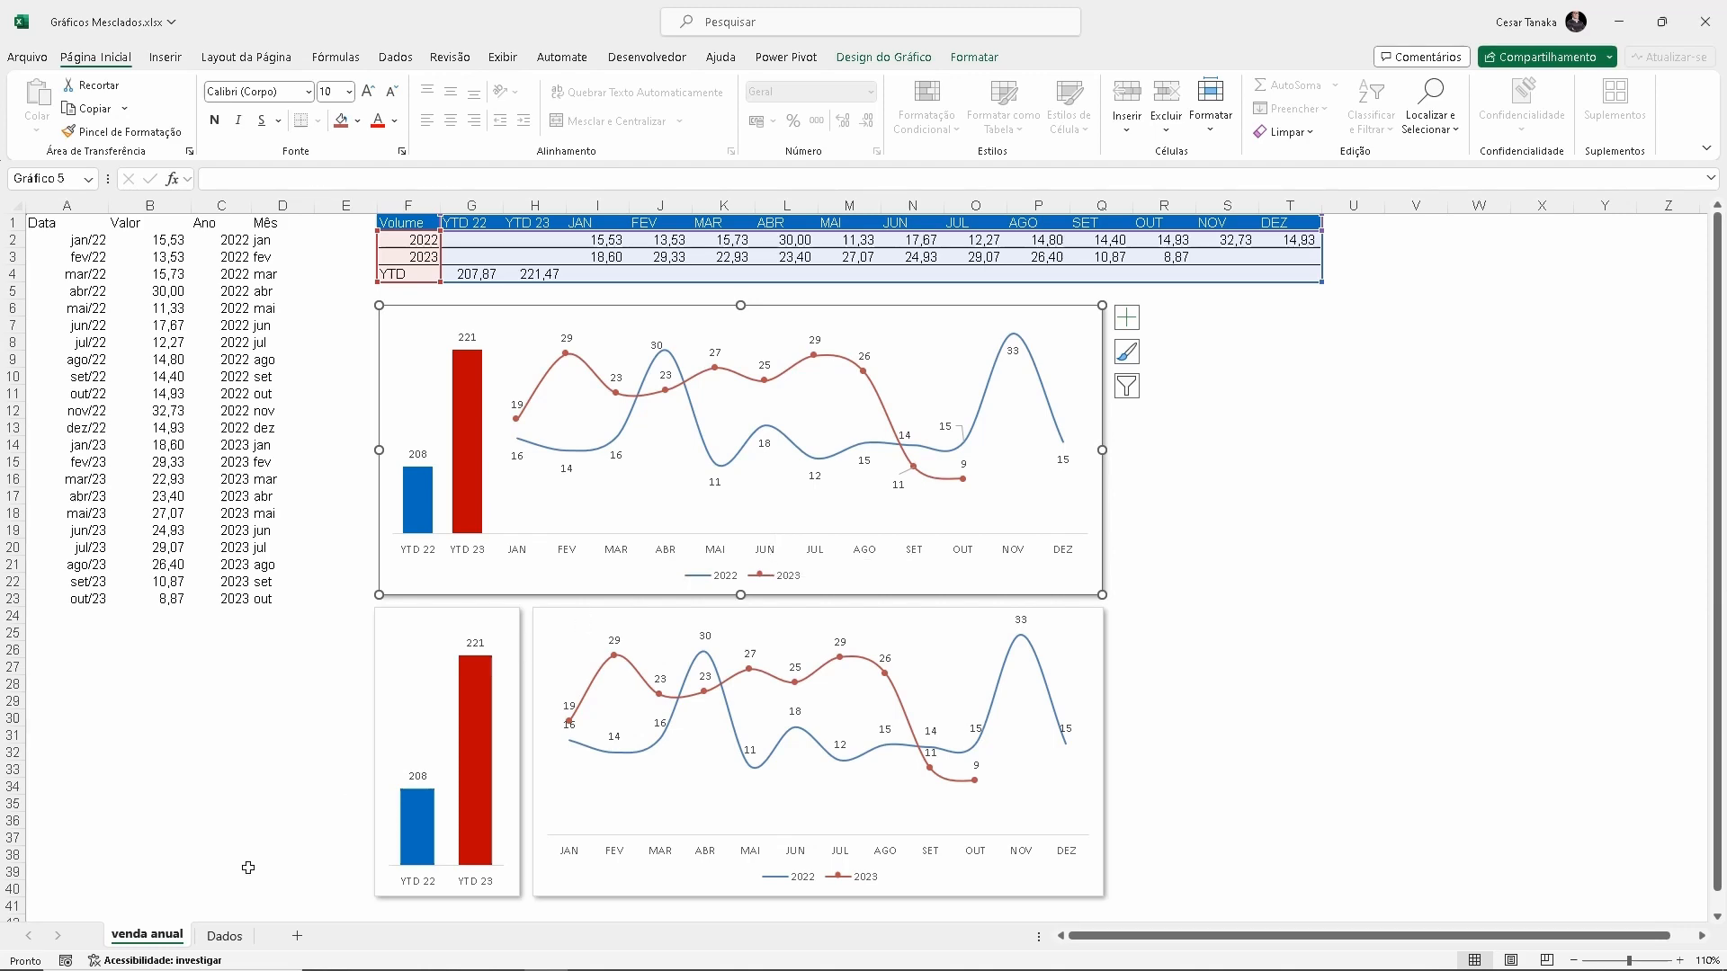
# Open the Dados sheet and enter the heading "Eixo X" in cell D1 beside the monthly data
pyautogui.click(225, 936)
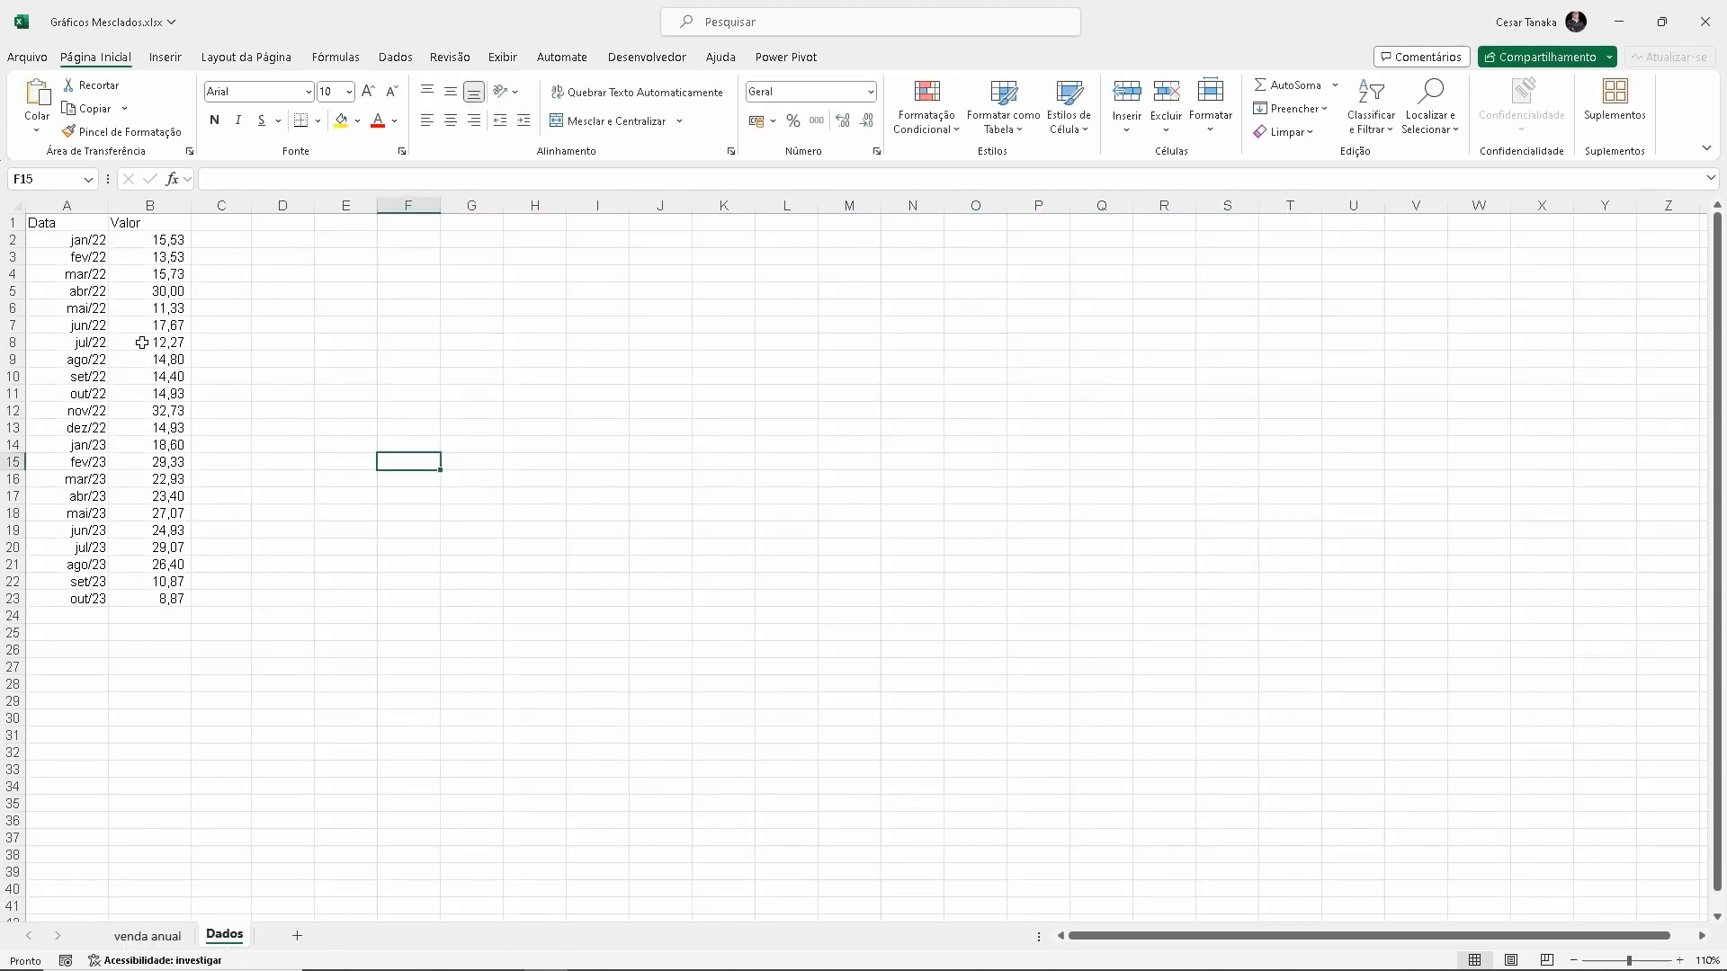
pyautogui.scroll(7, 143, 343)
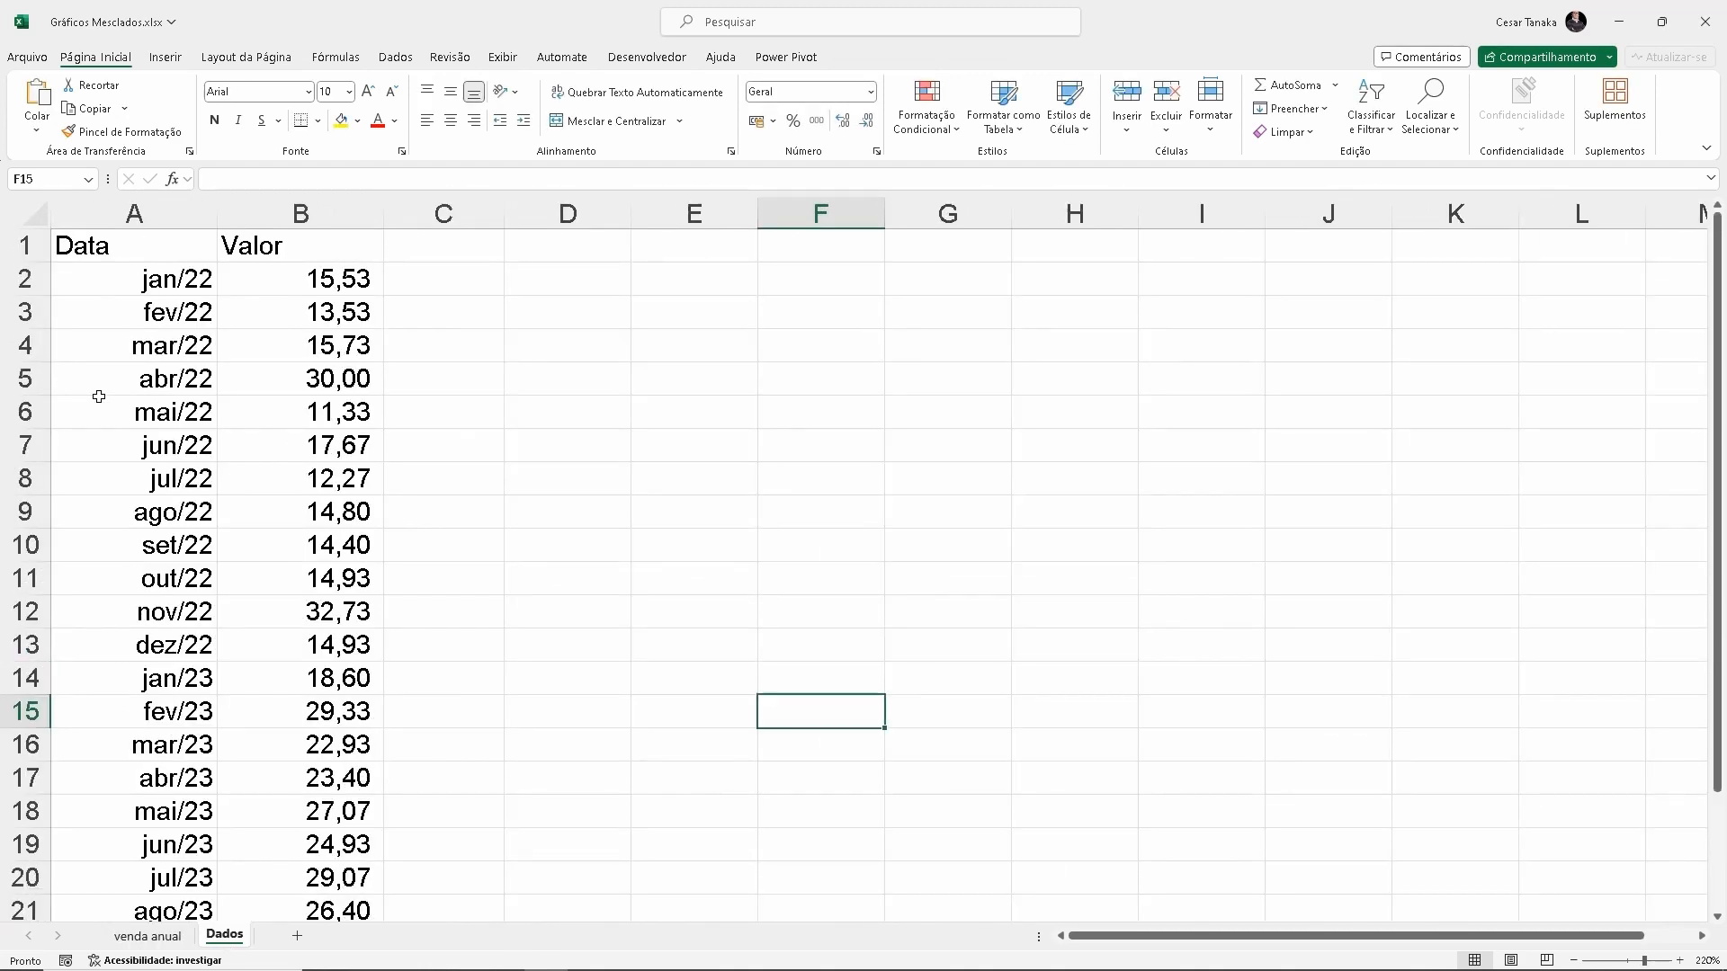
pyautogui.click(147, 279)
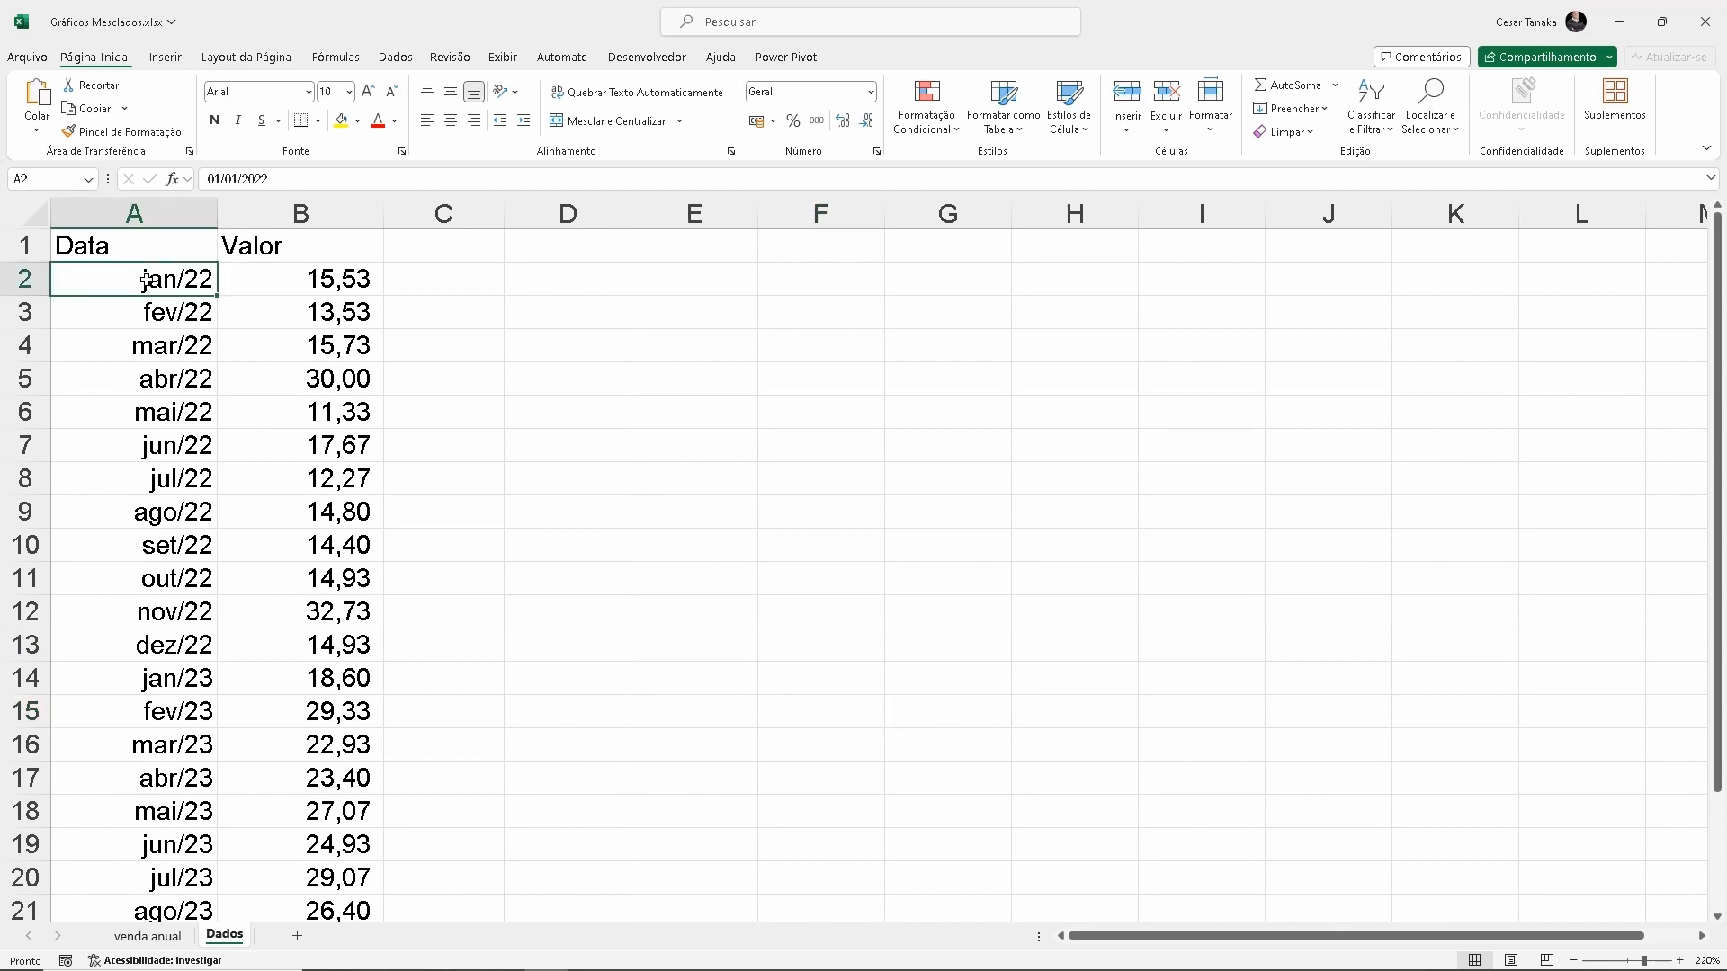
pyautogui.click(307, 279)
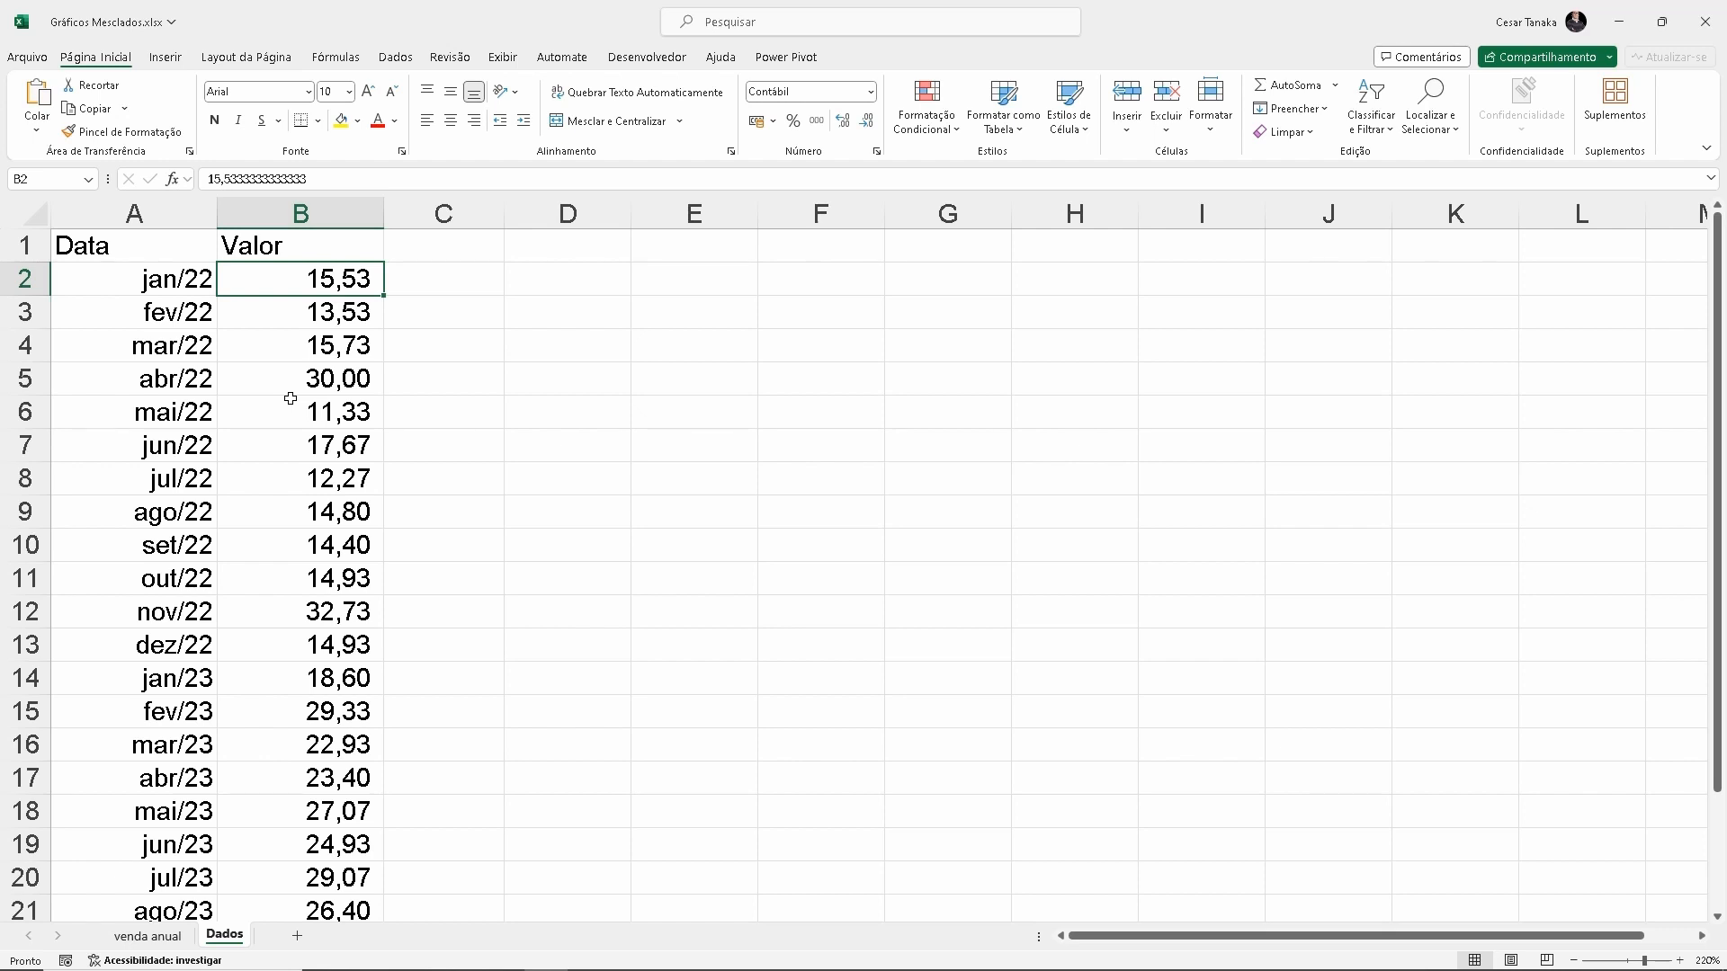
pyautogui.scroll(-2, 289, 398)
pyautogui.scroll(2, 289, 398)
pyautogui.click(547, 241)
pyautogui.write('Eixo')
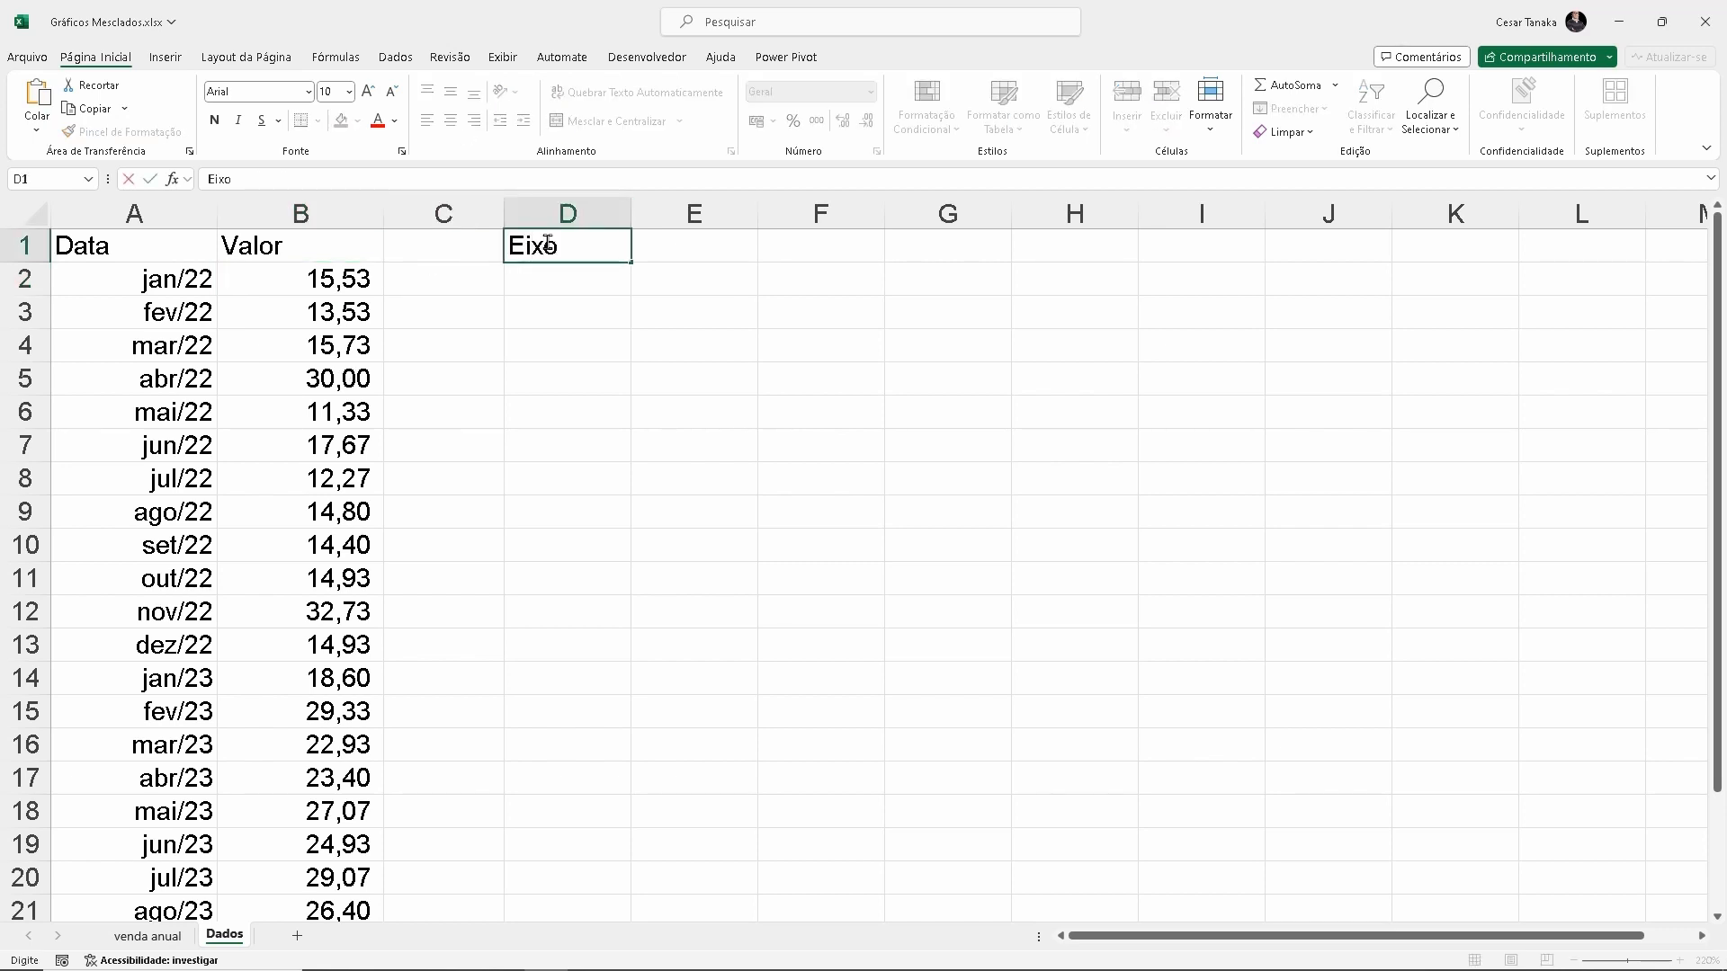
pyautogui.write(' X')
pyautogui.press('Return')
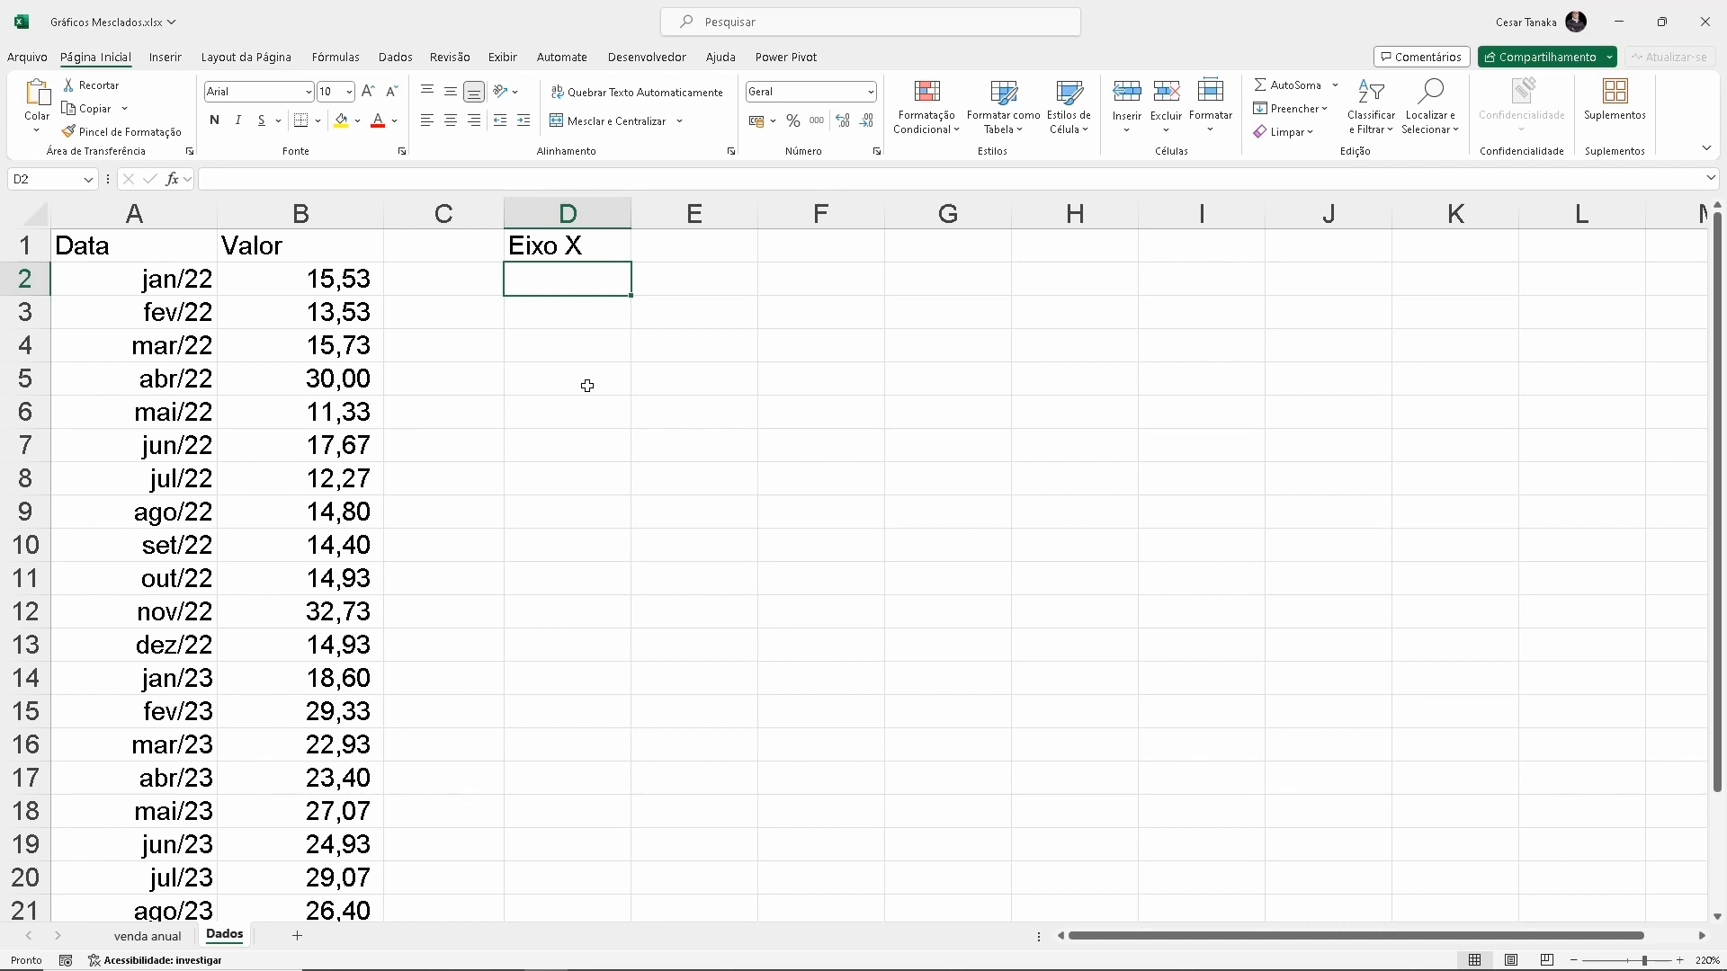
# Enter the row labels 2022, 2023 and YTD in cells D2, D3 and D4 under the Eixo X heading
pyautogui.moveTo(280, 287); pyautogui.dragTo(274, 677)
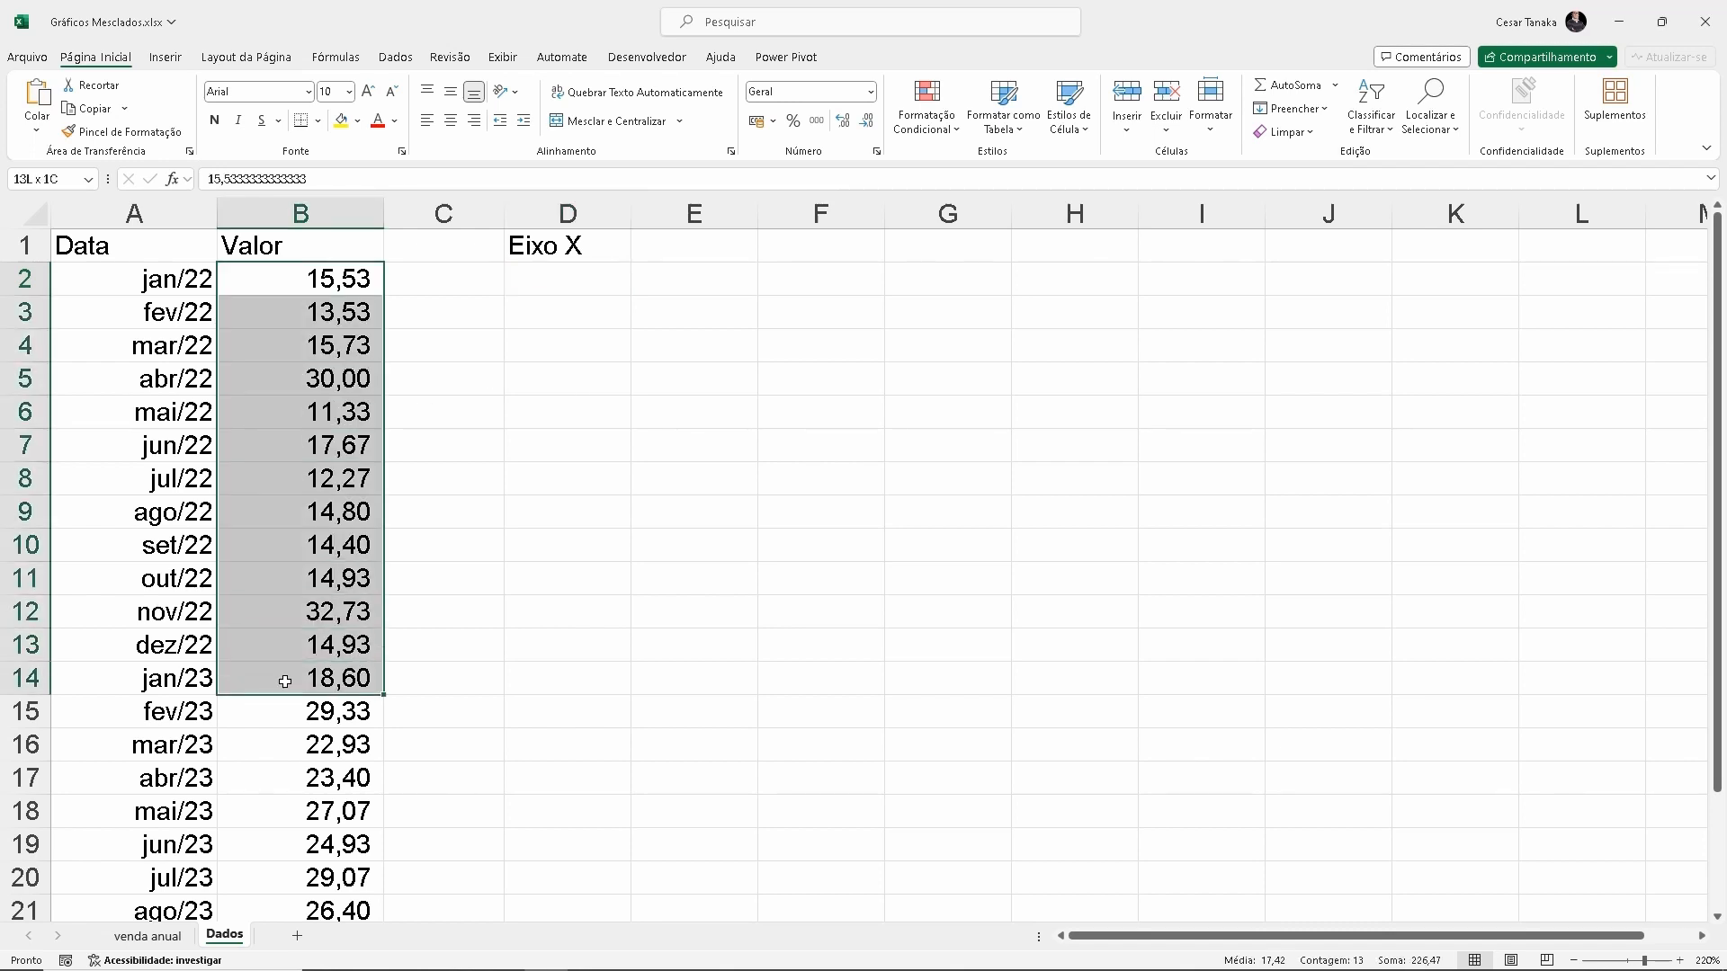
pyautogui.click(552, 278)
pyautogui.write('2022')
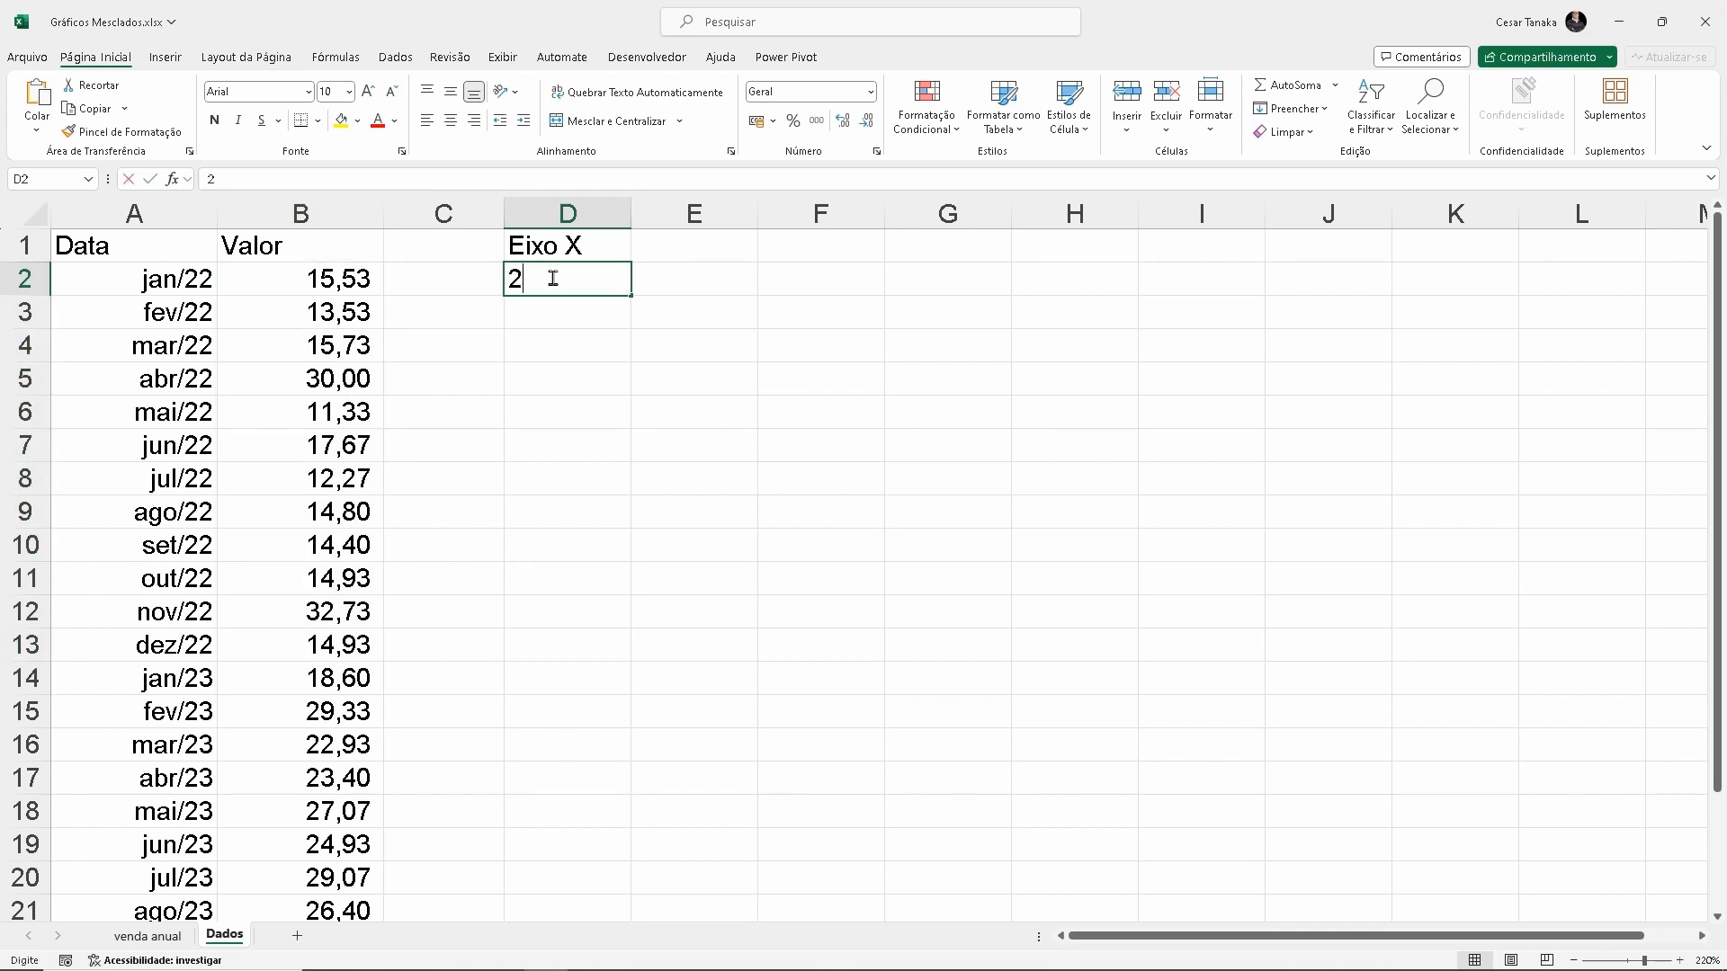
pyautogui.press('Return')
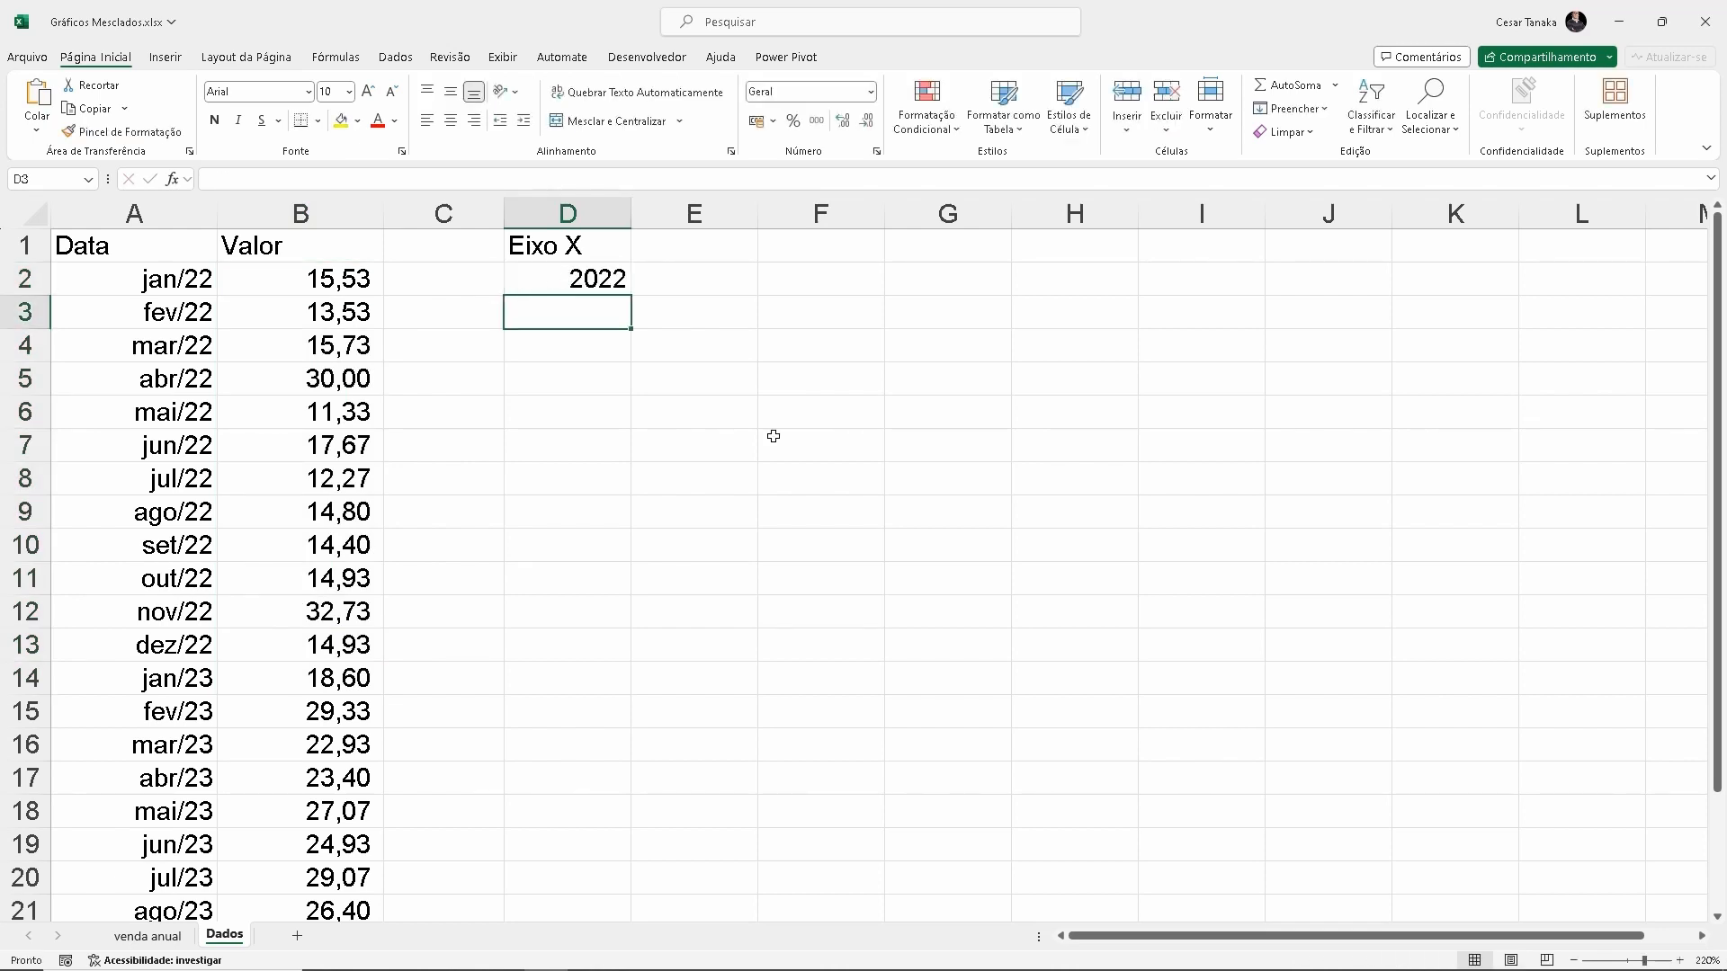
pyautogui.write('2023')
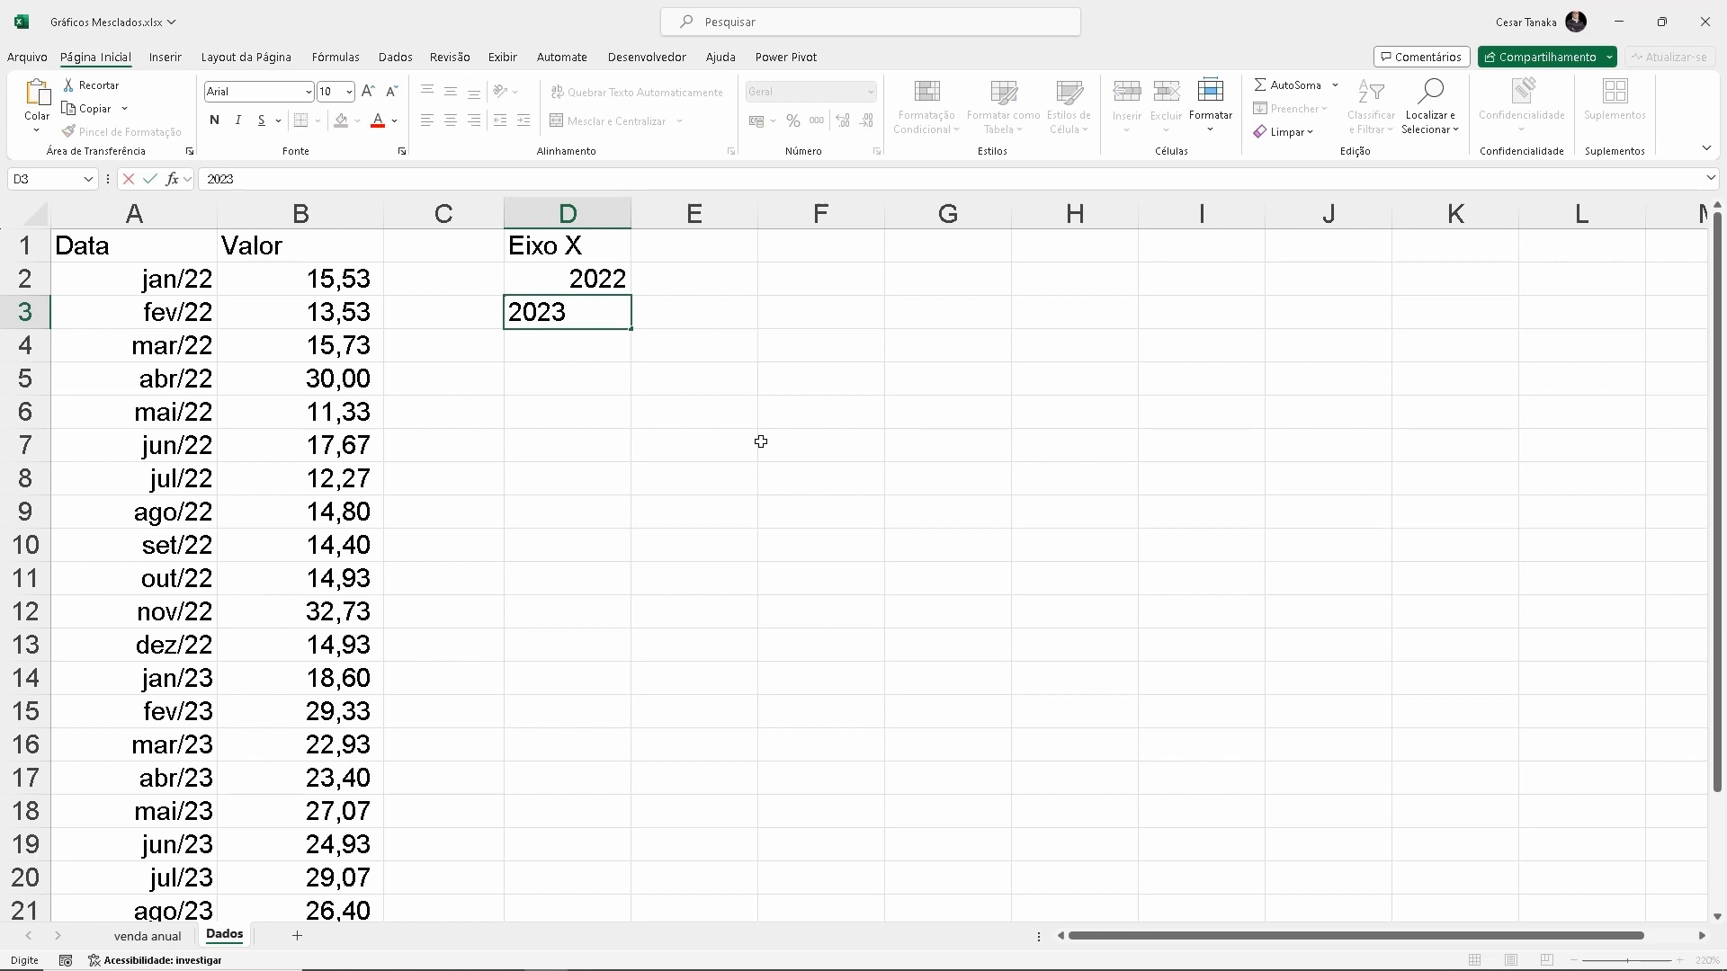
pyautogui.click(761, 441)
pyautogui.scroll(-2, 223, 608)
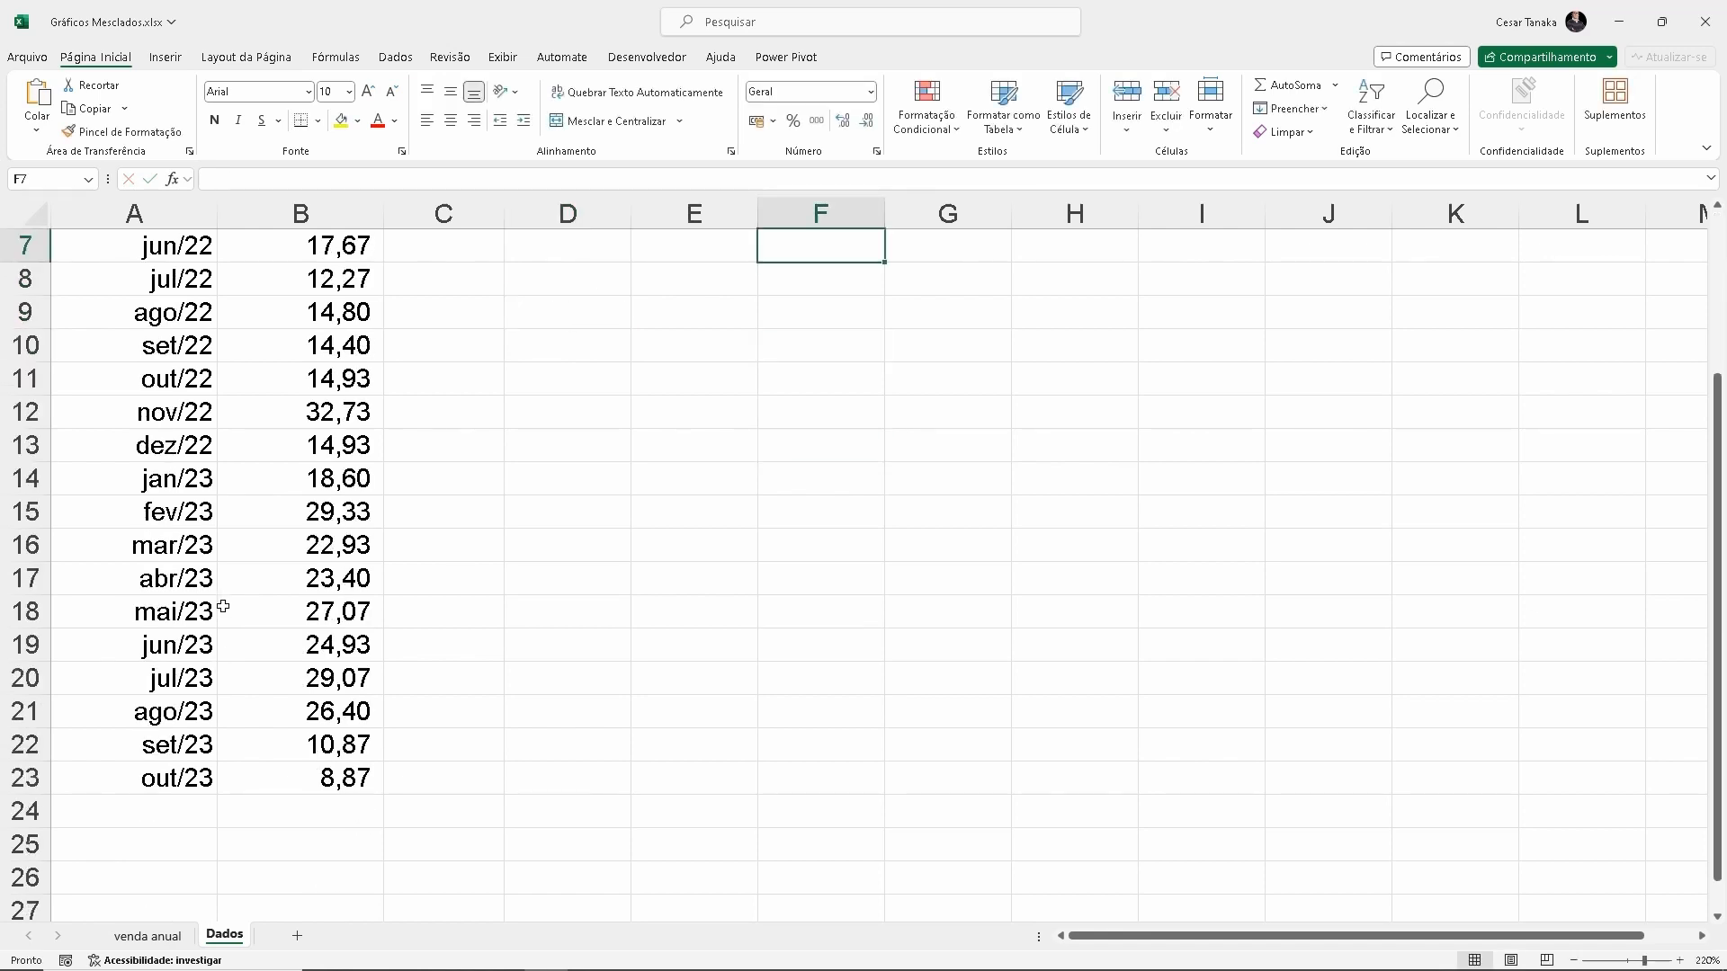
pyautogui.moveTo(169, 476); pyautogui.dragTo(318, 766)
pyautogui.scroll(2, 581, 592)
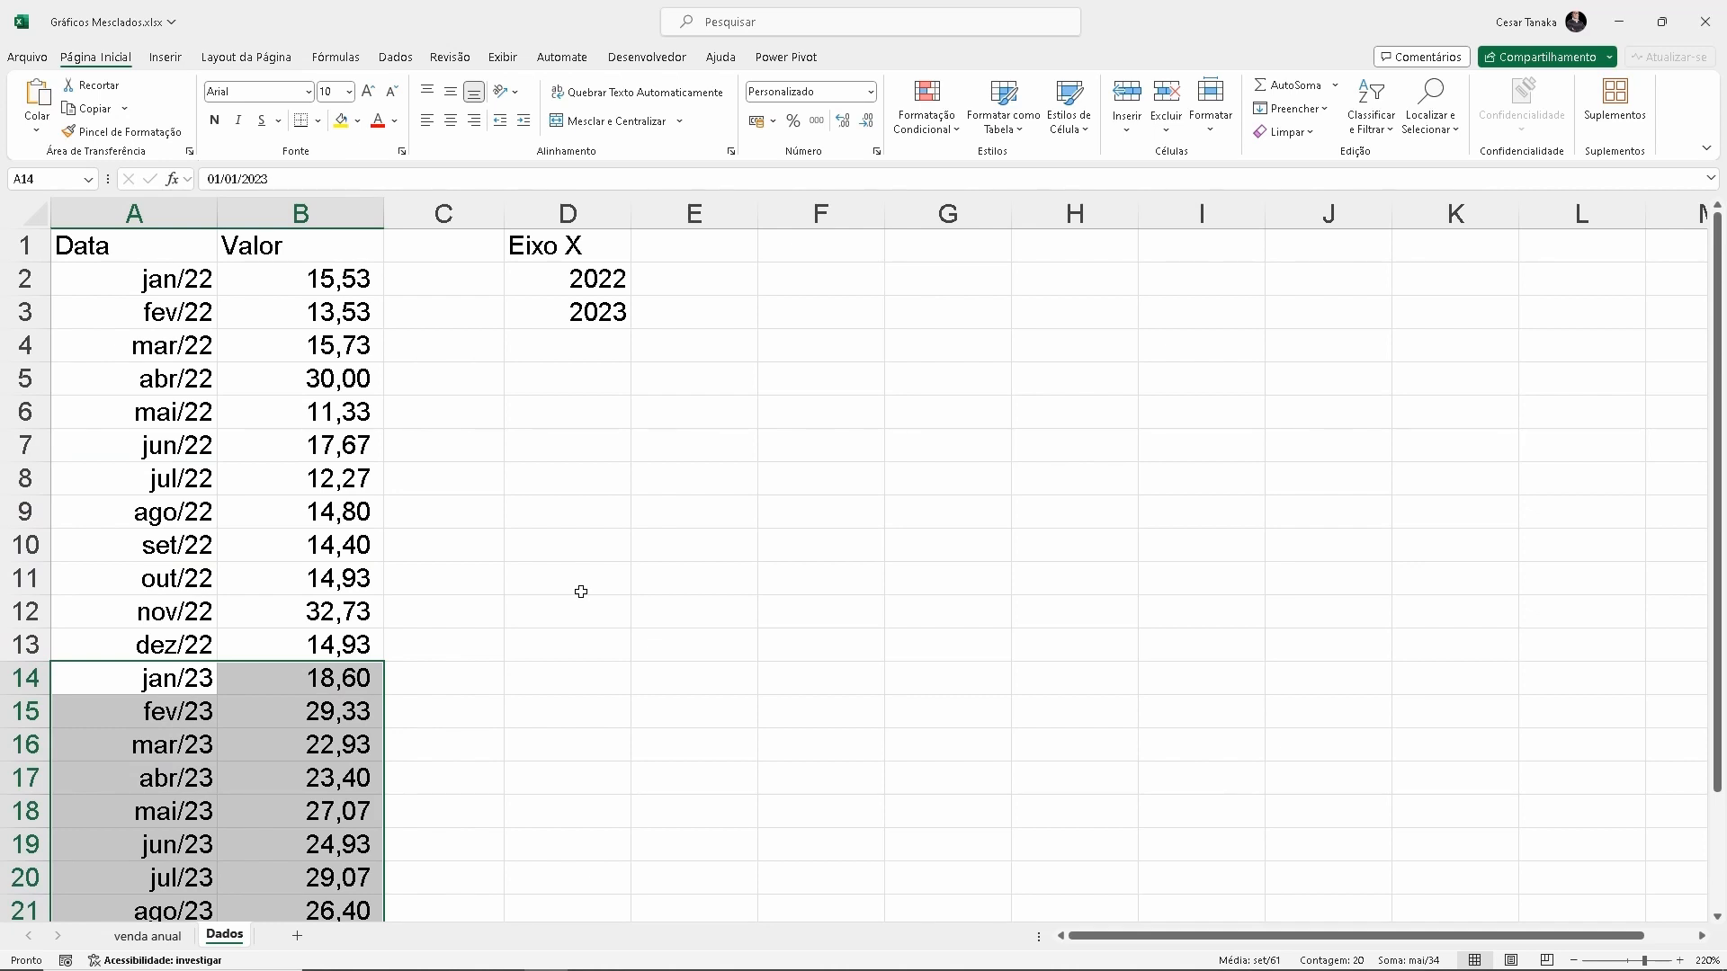
pyautogui.click(570, 358)
pyautogui.write('YTD')
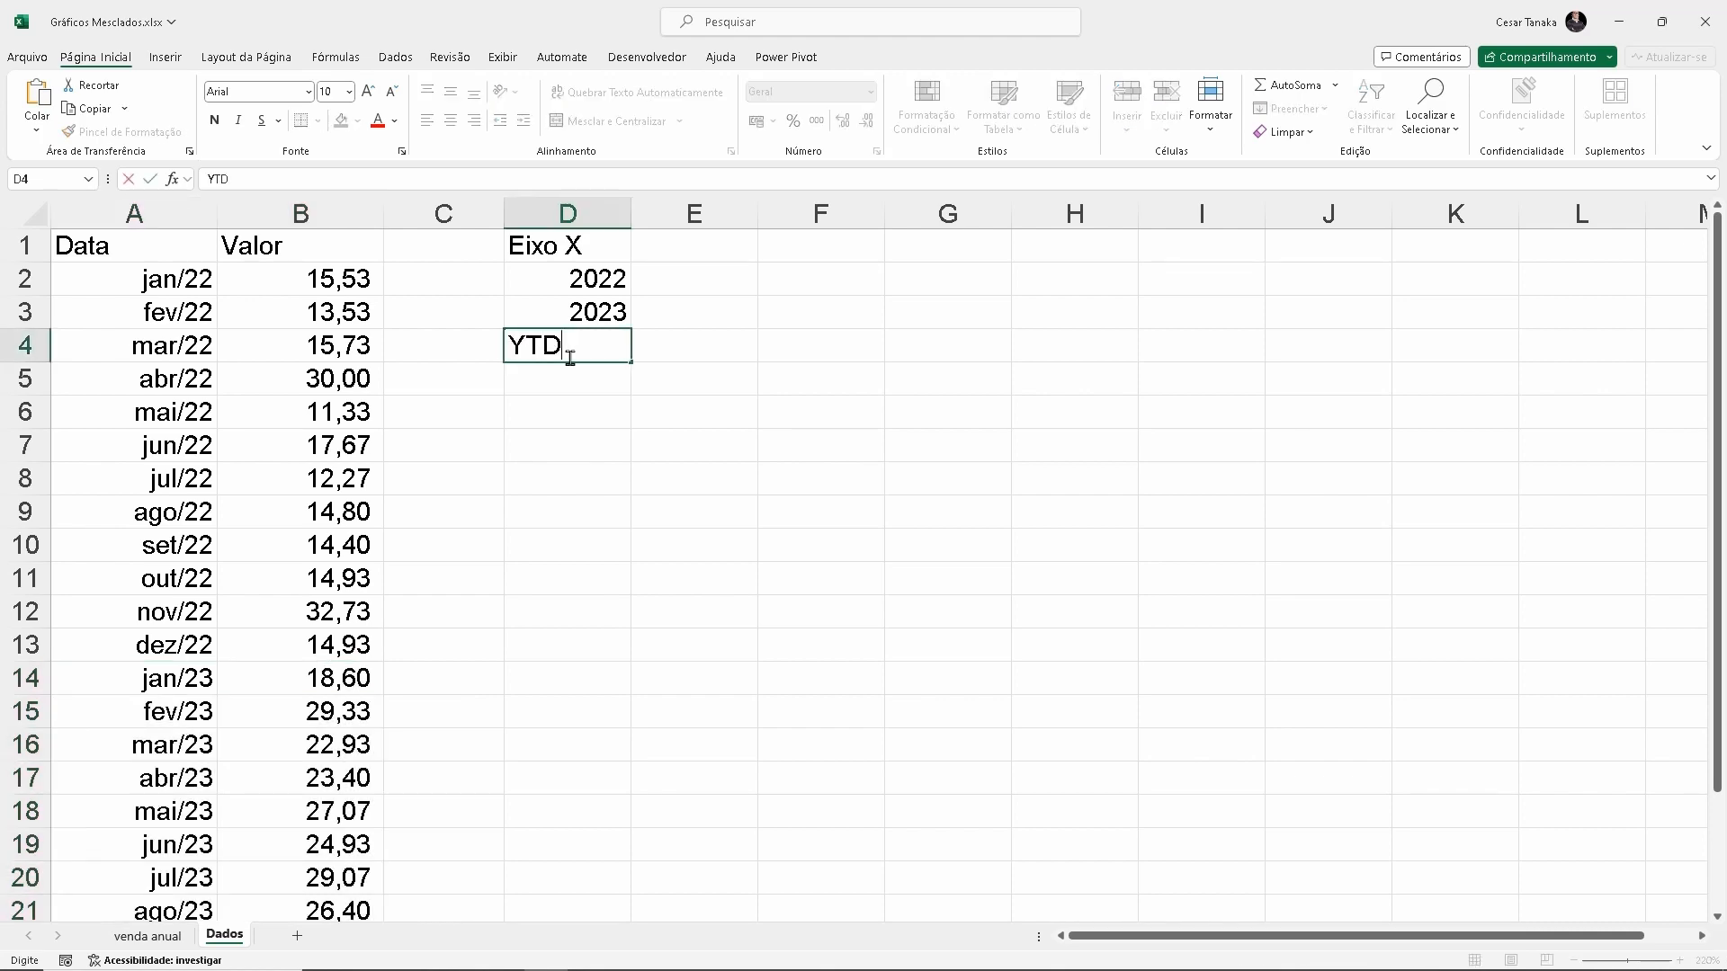
pyautogui.press('Return')
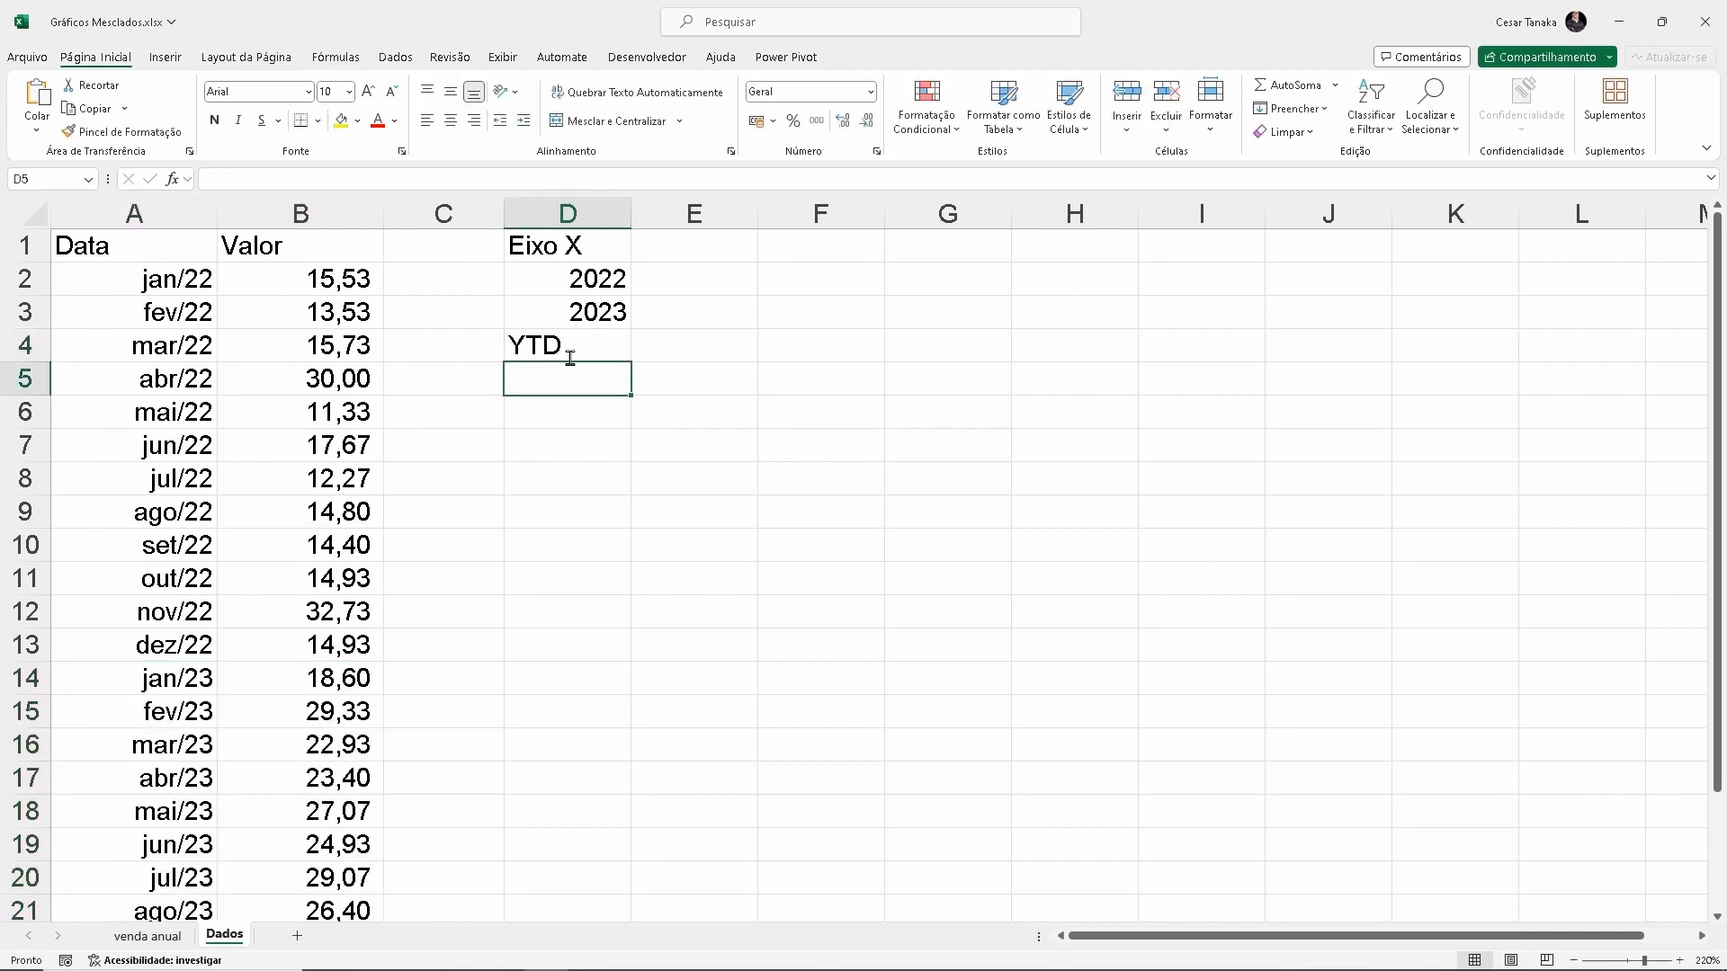
# Enter the column headings "YTD 2022" in cell E1 and "YTD 2023" in cell F1 of the Dados sheet
pyautogui.click(146, 937)
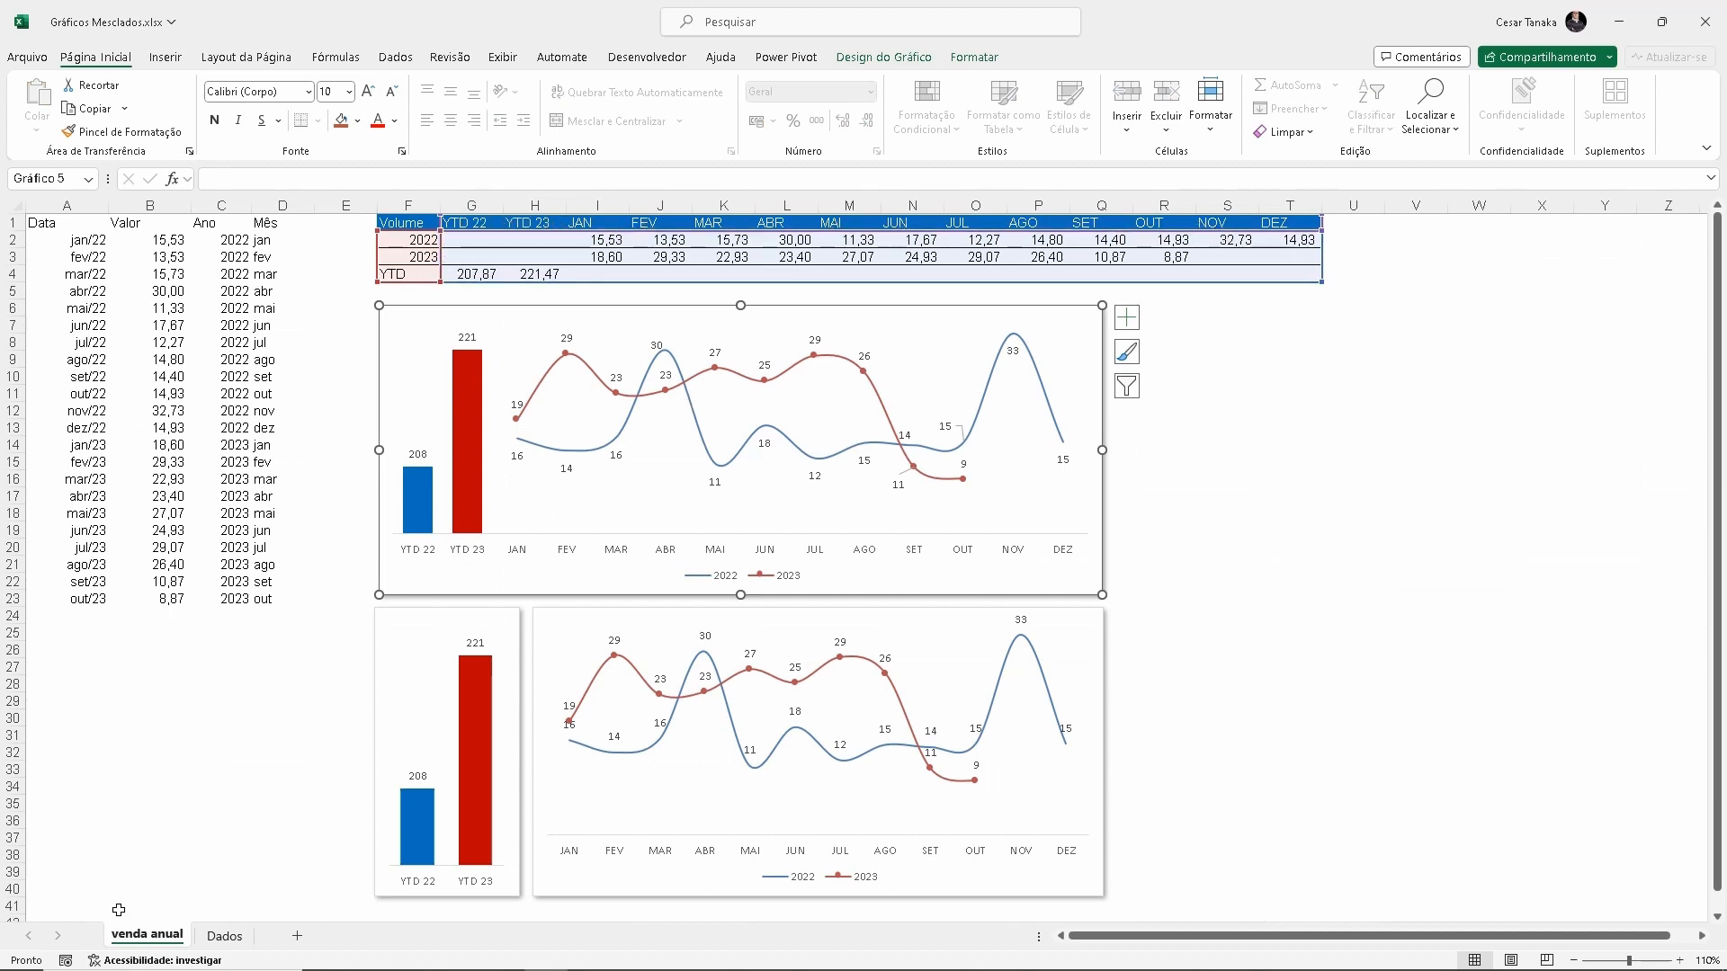
pyautogui.click(224, 937)
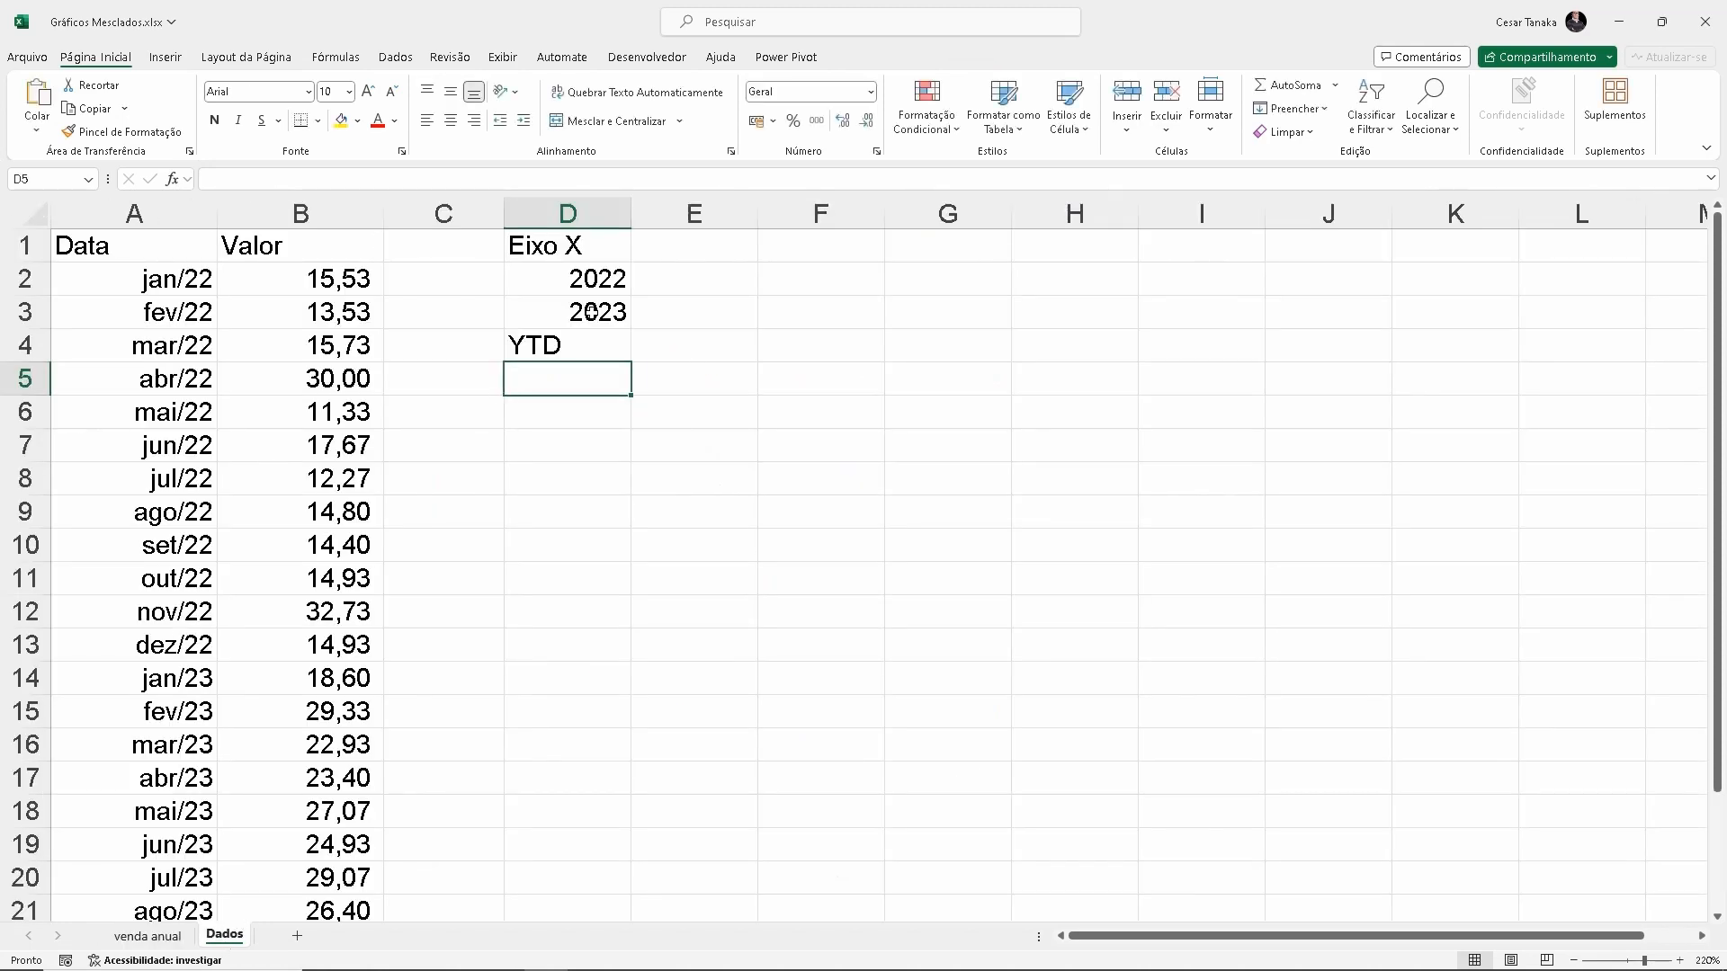
pyautogui.click(686, 255)
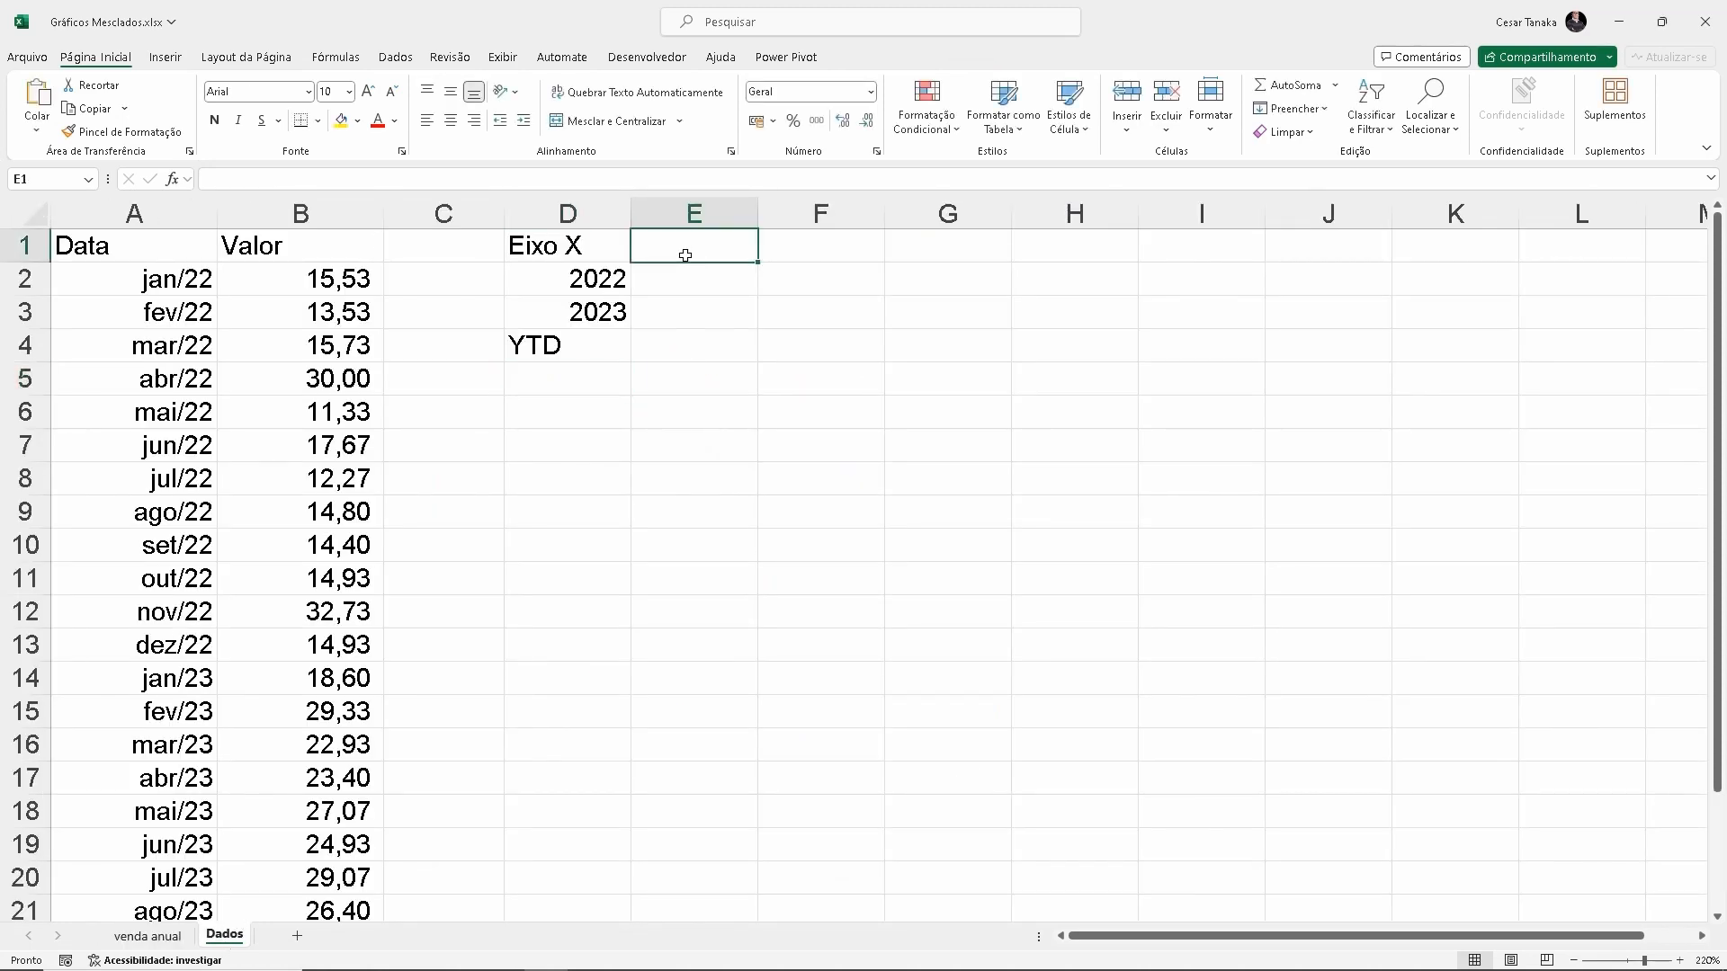
pyautogui.write('YTD ')
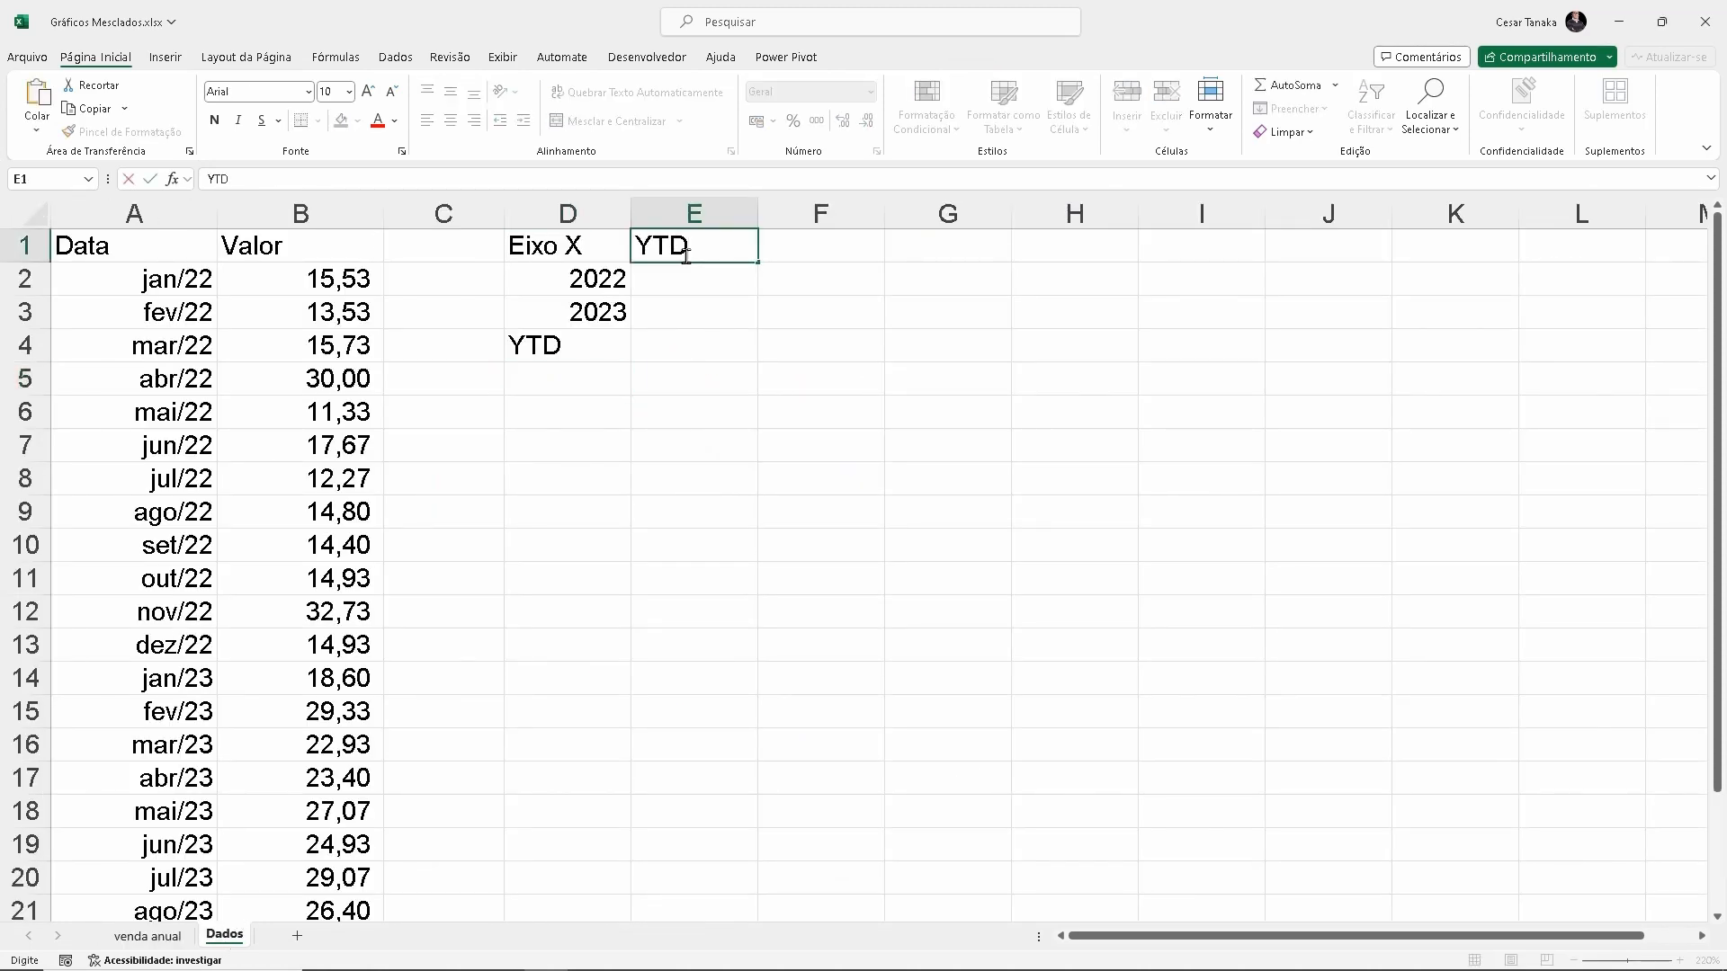
pyautogui.write('2022')
pyautogui.press('Tab')
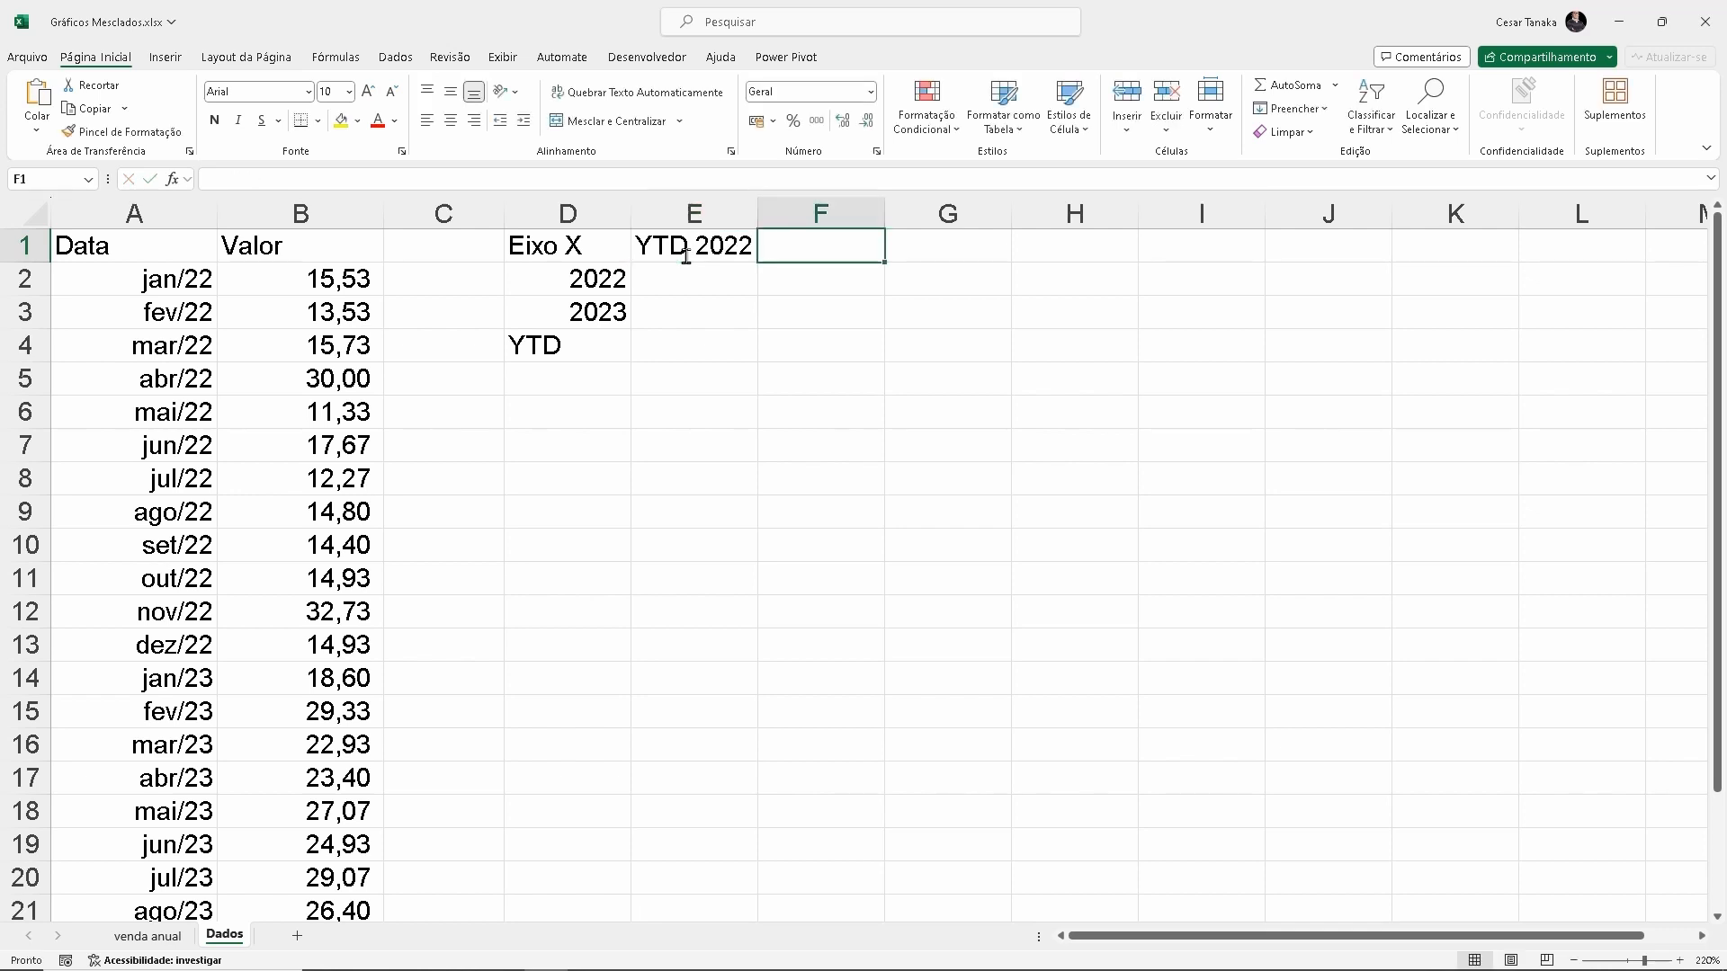
pyautogui.write('Y')
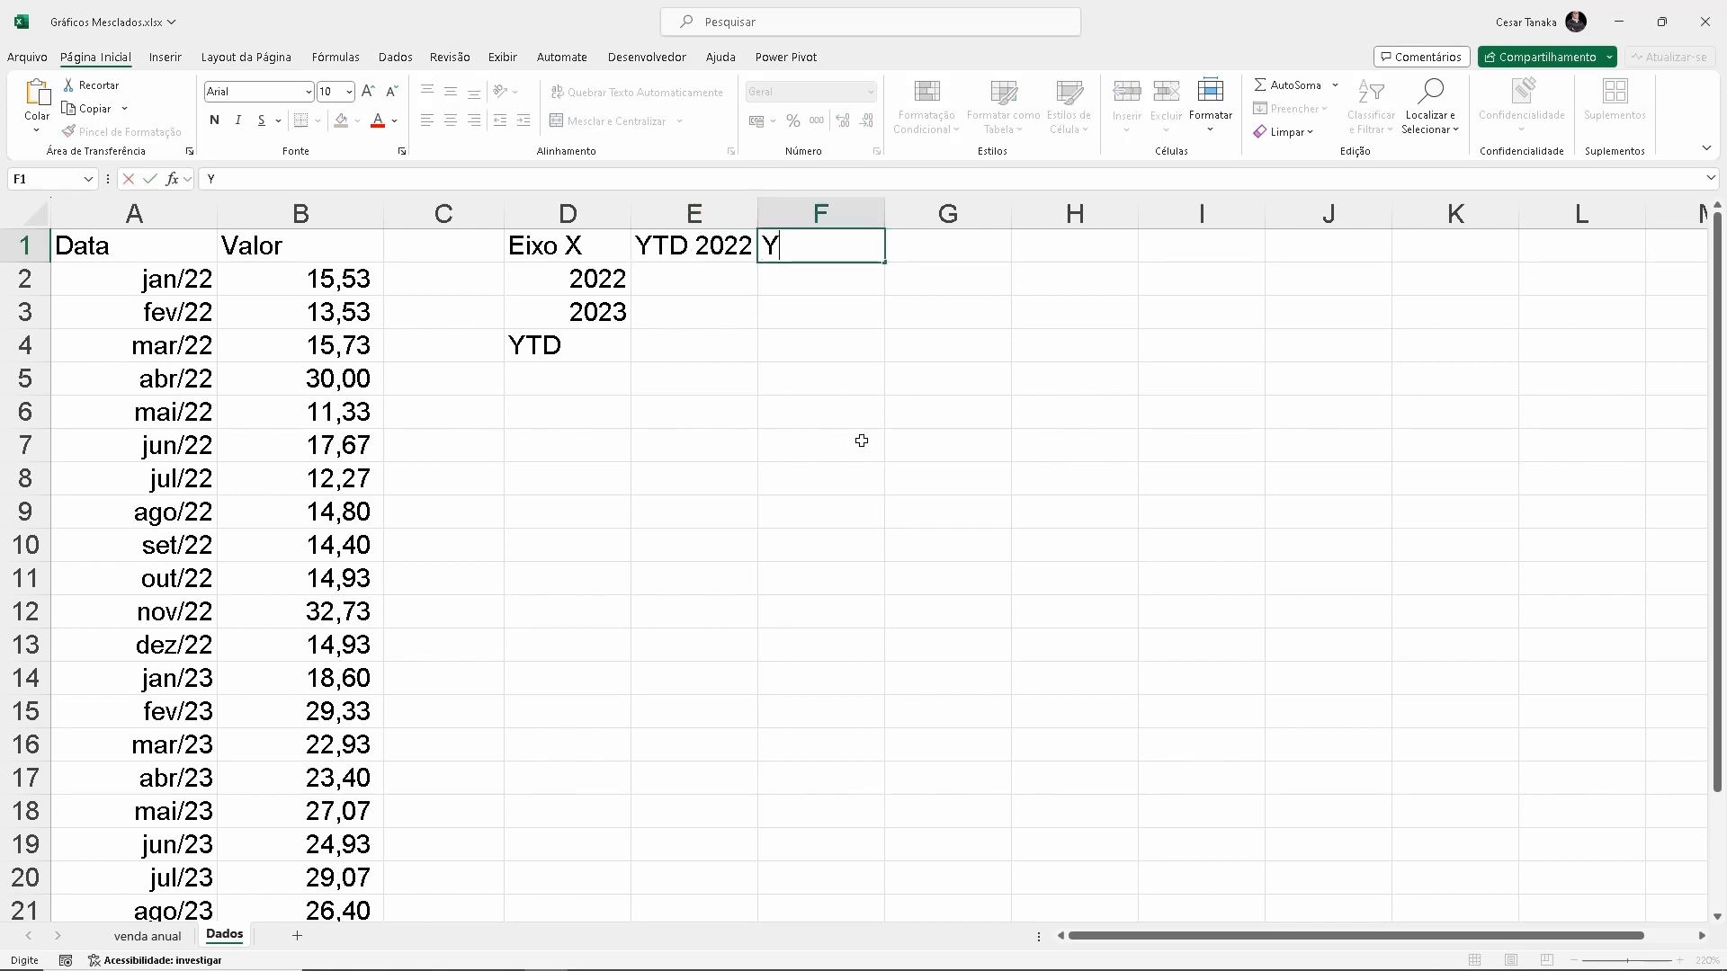
pyautogui.write('TD 2023')
pyautogui.press('BackSpace')
pyautogui.write('23')
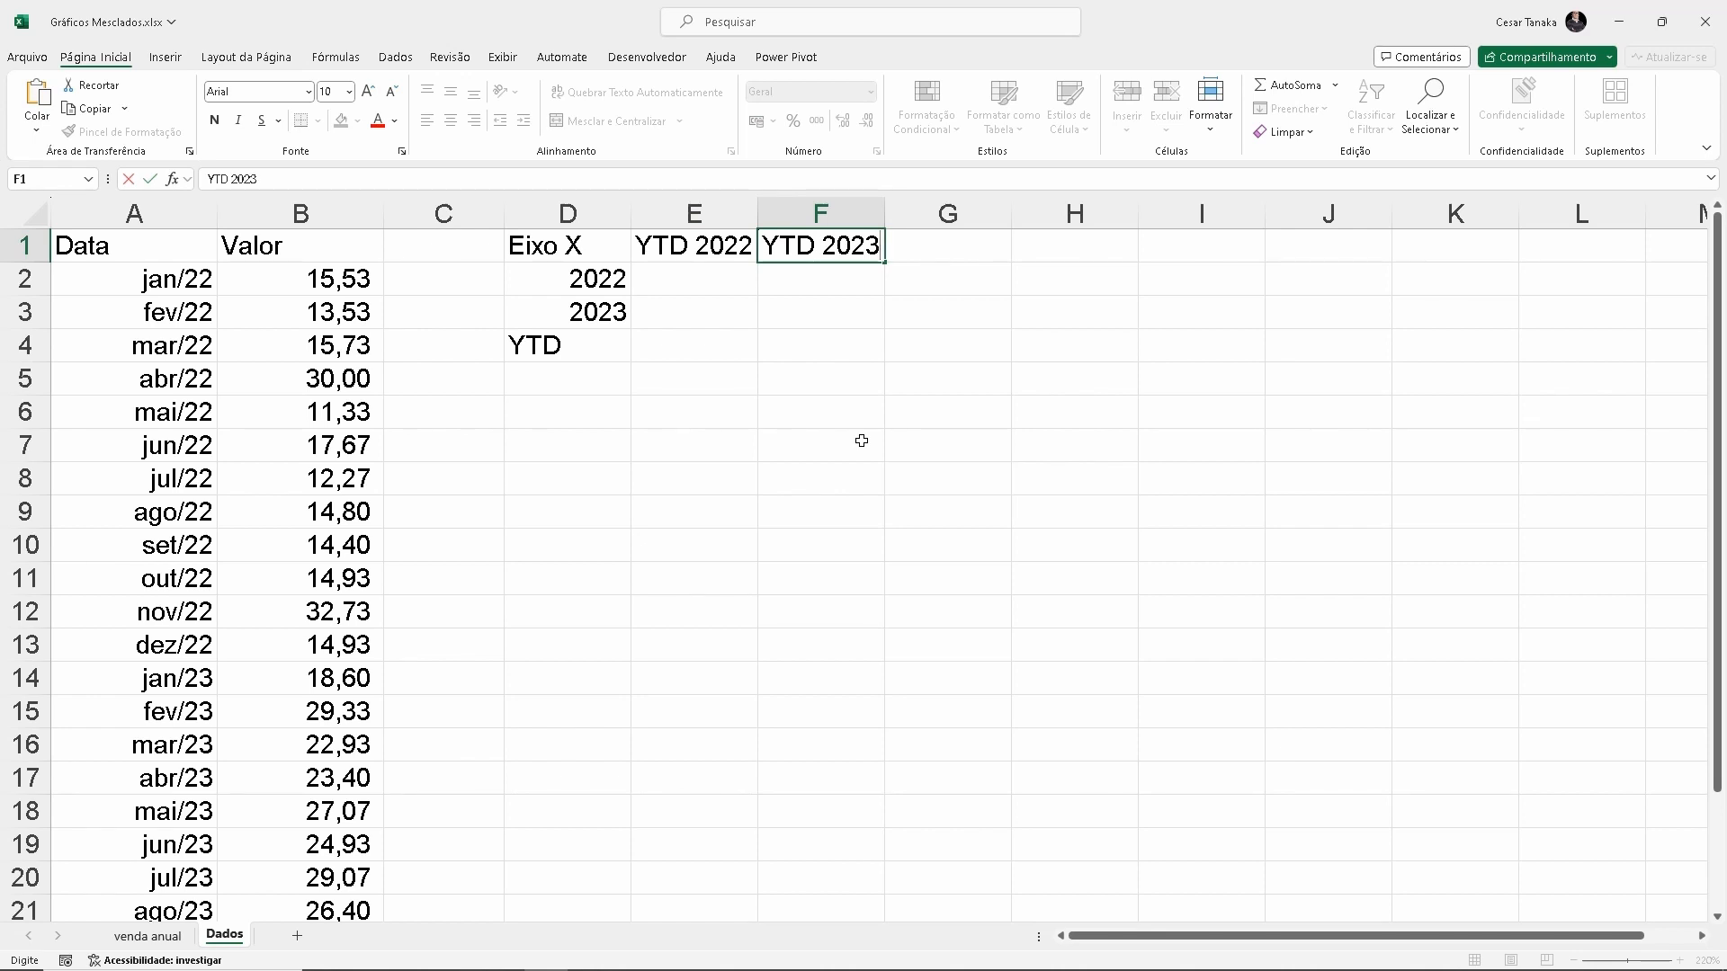
pyautogui.press('Tab')
# Enter "JAN" in cell G1 and fill the month headings across row 1 through DEZ in R1
pyautogui.write('JAN')
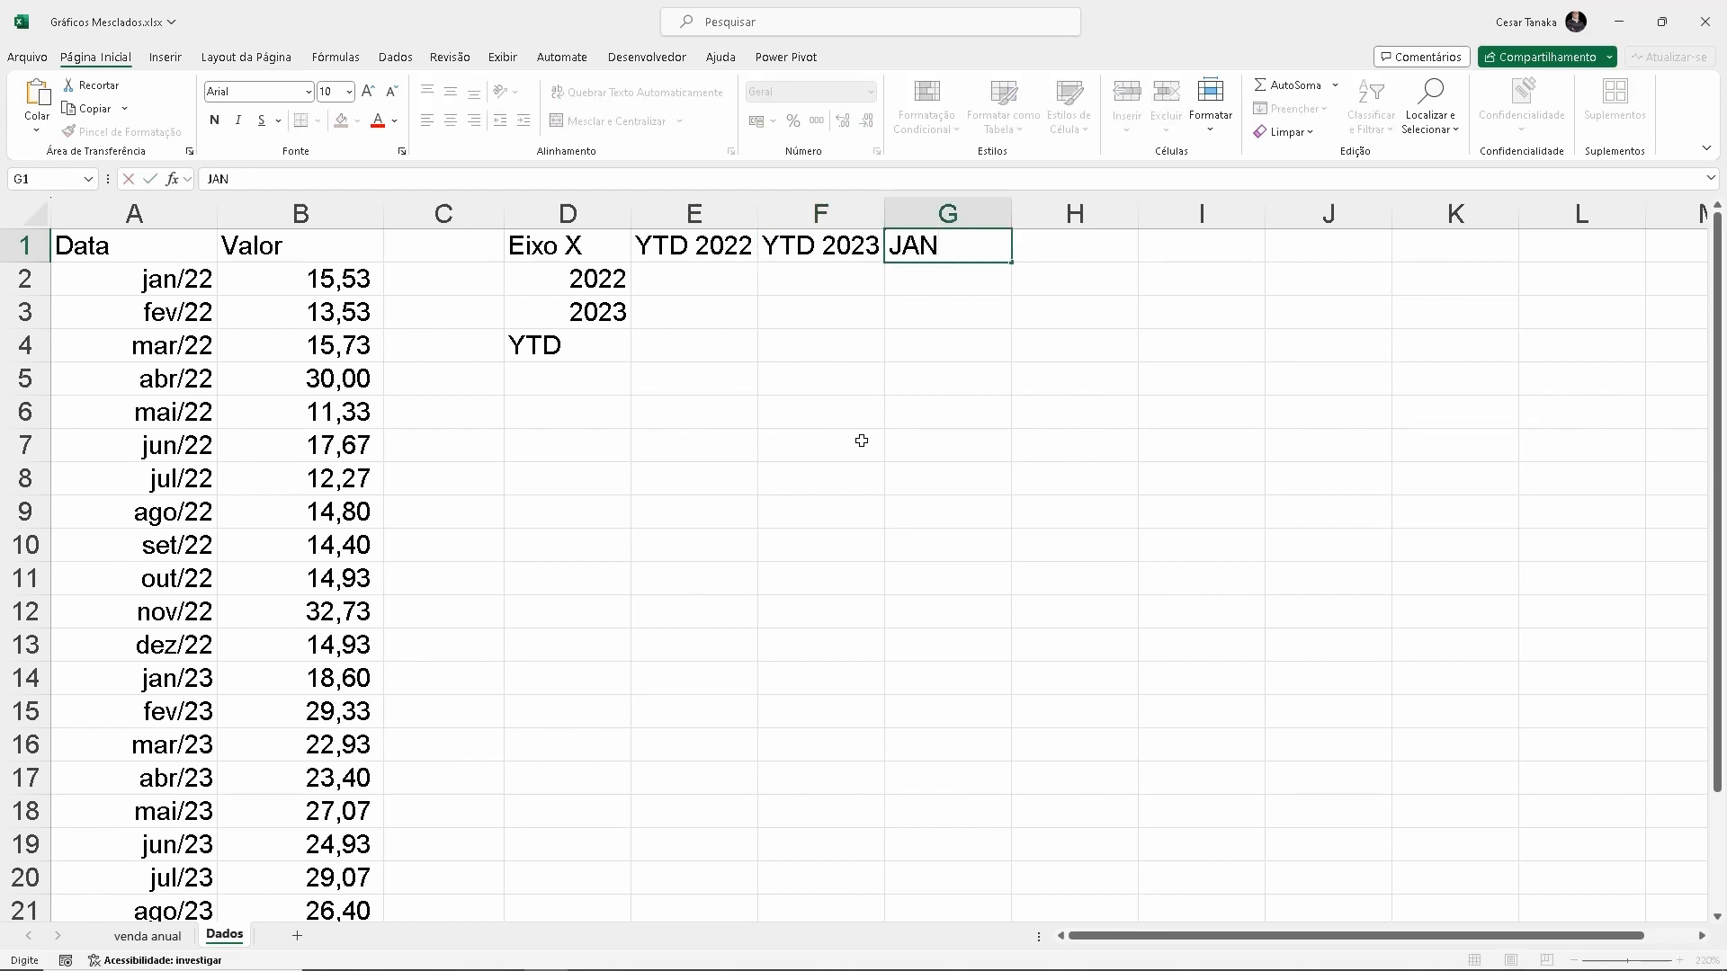
pyautogui.press('Return')
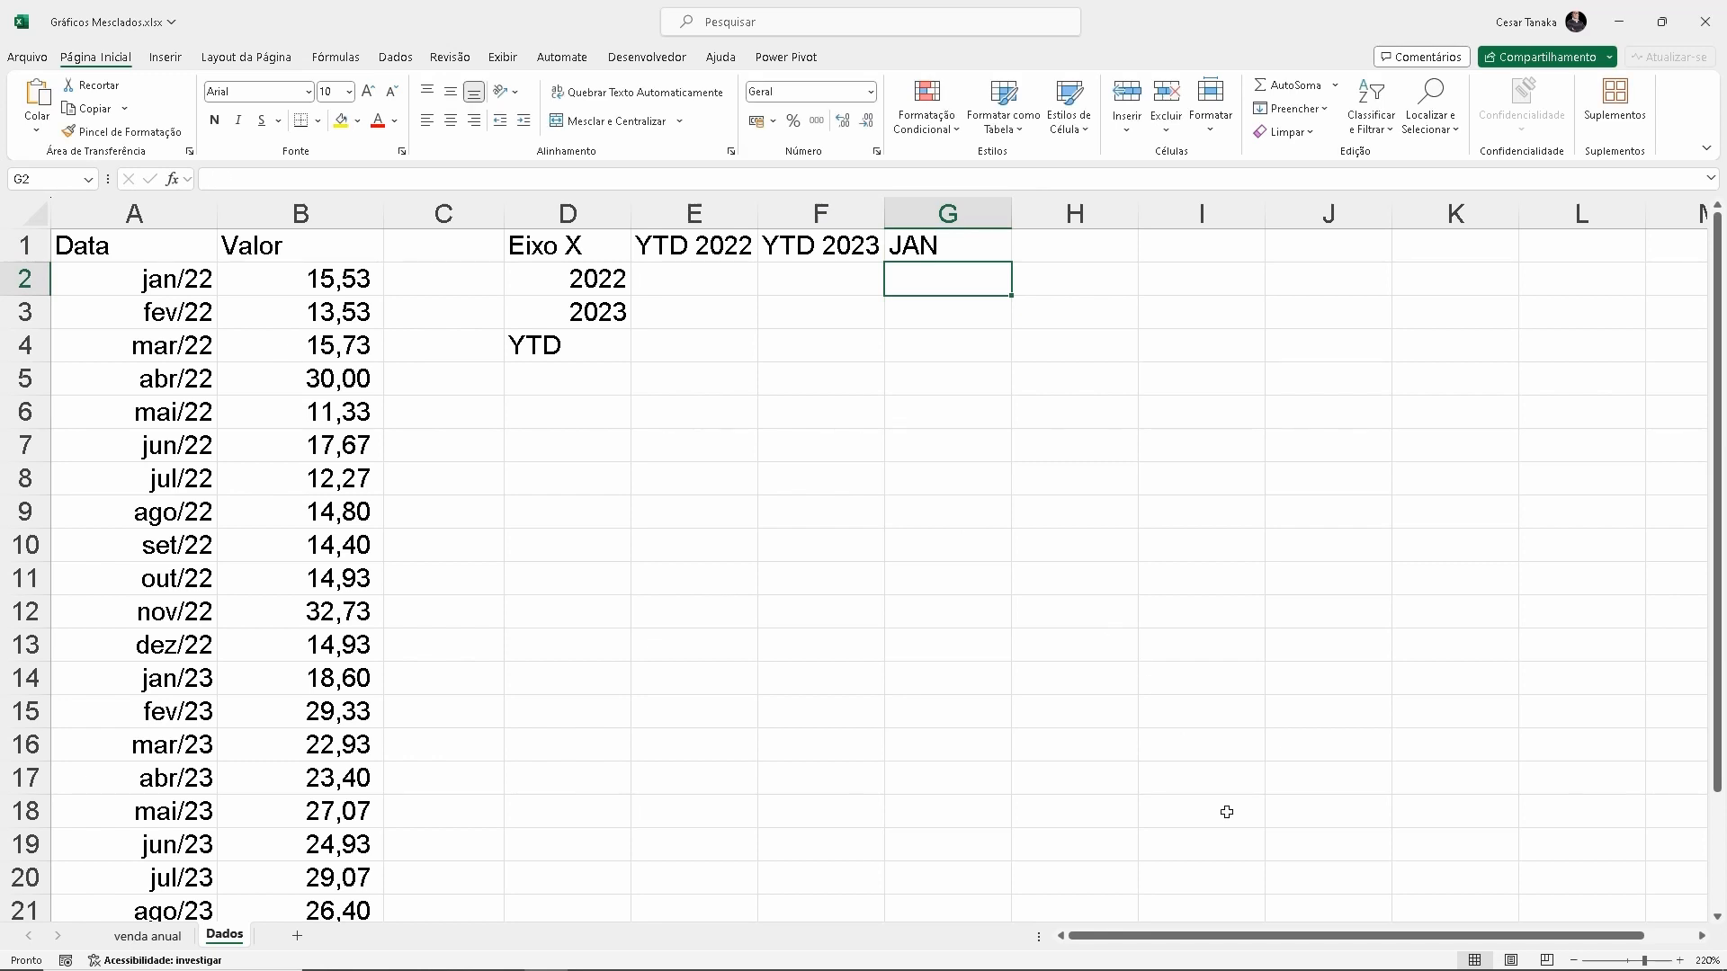
pyautogui.moveTo(1309, 935); pyautogui.dragTo(1393, 891)
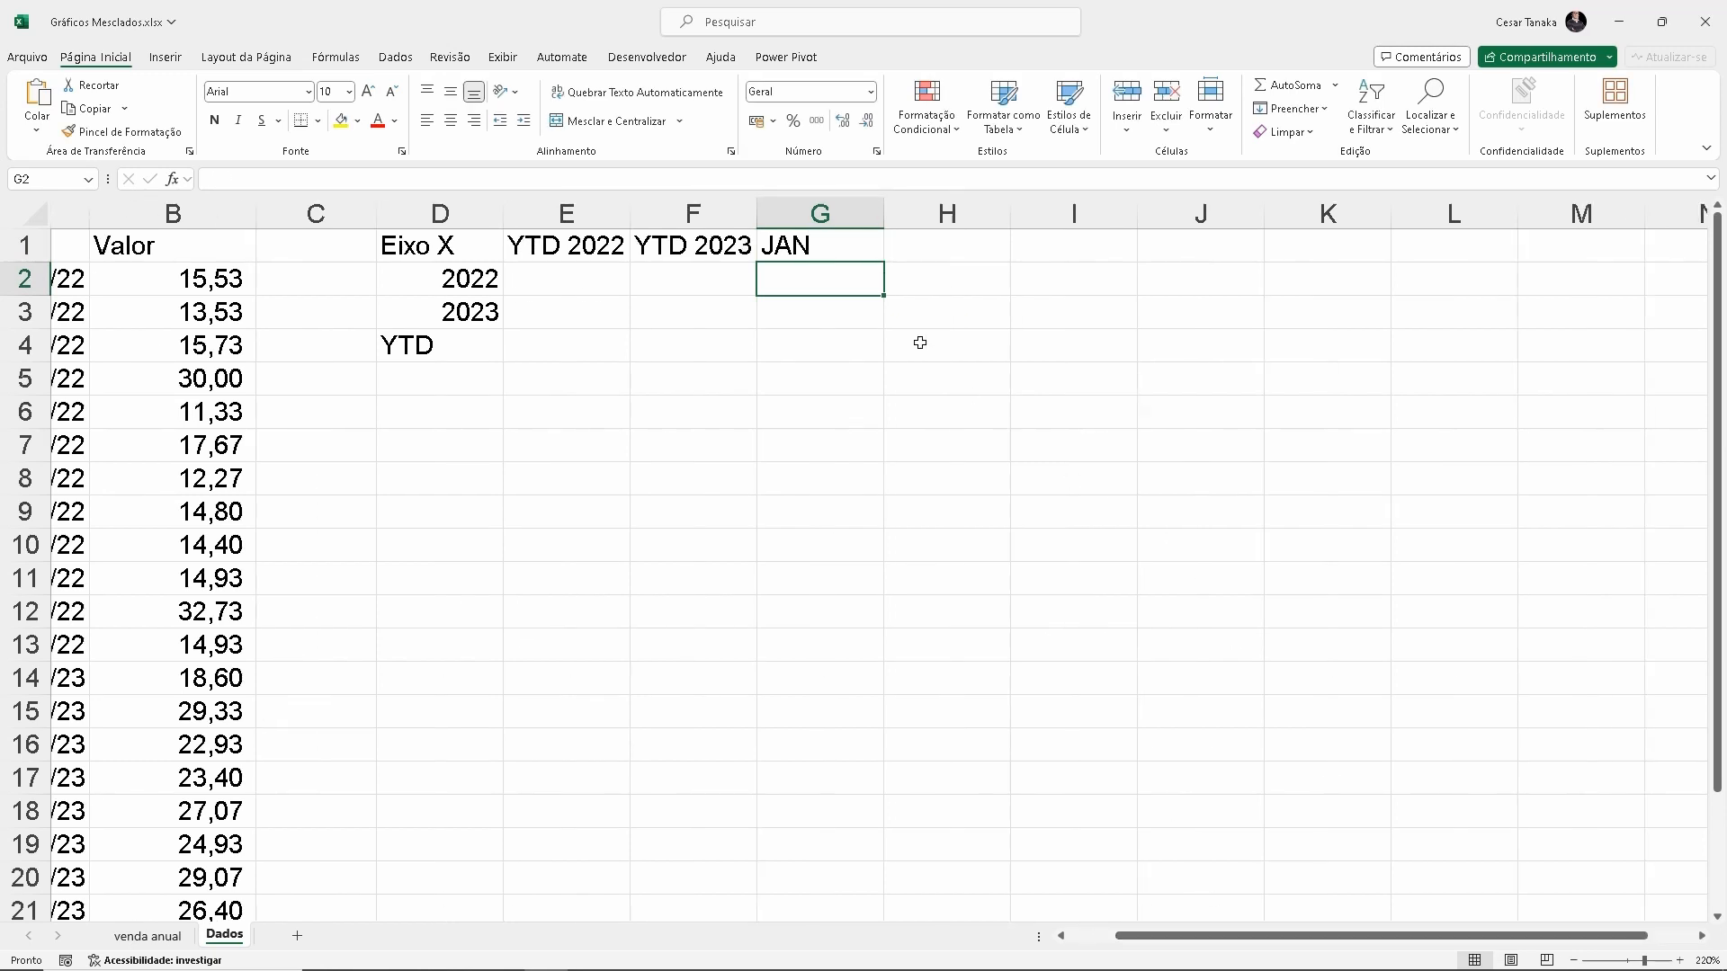
pyautogui.click(837, 239)
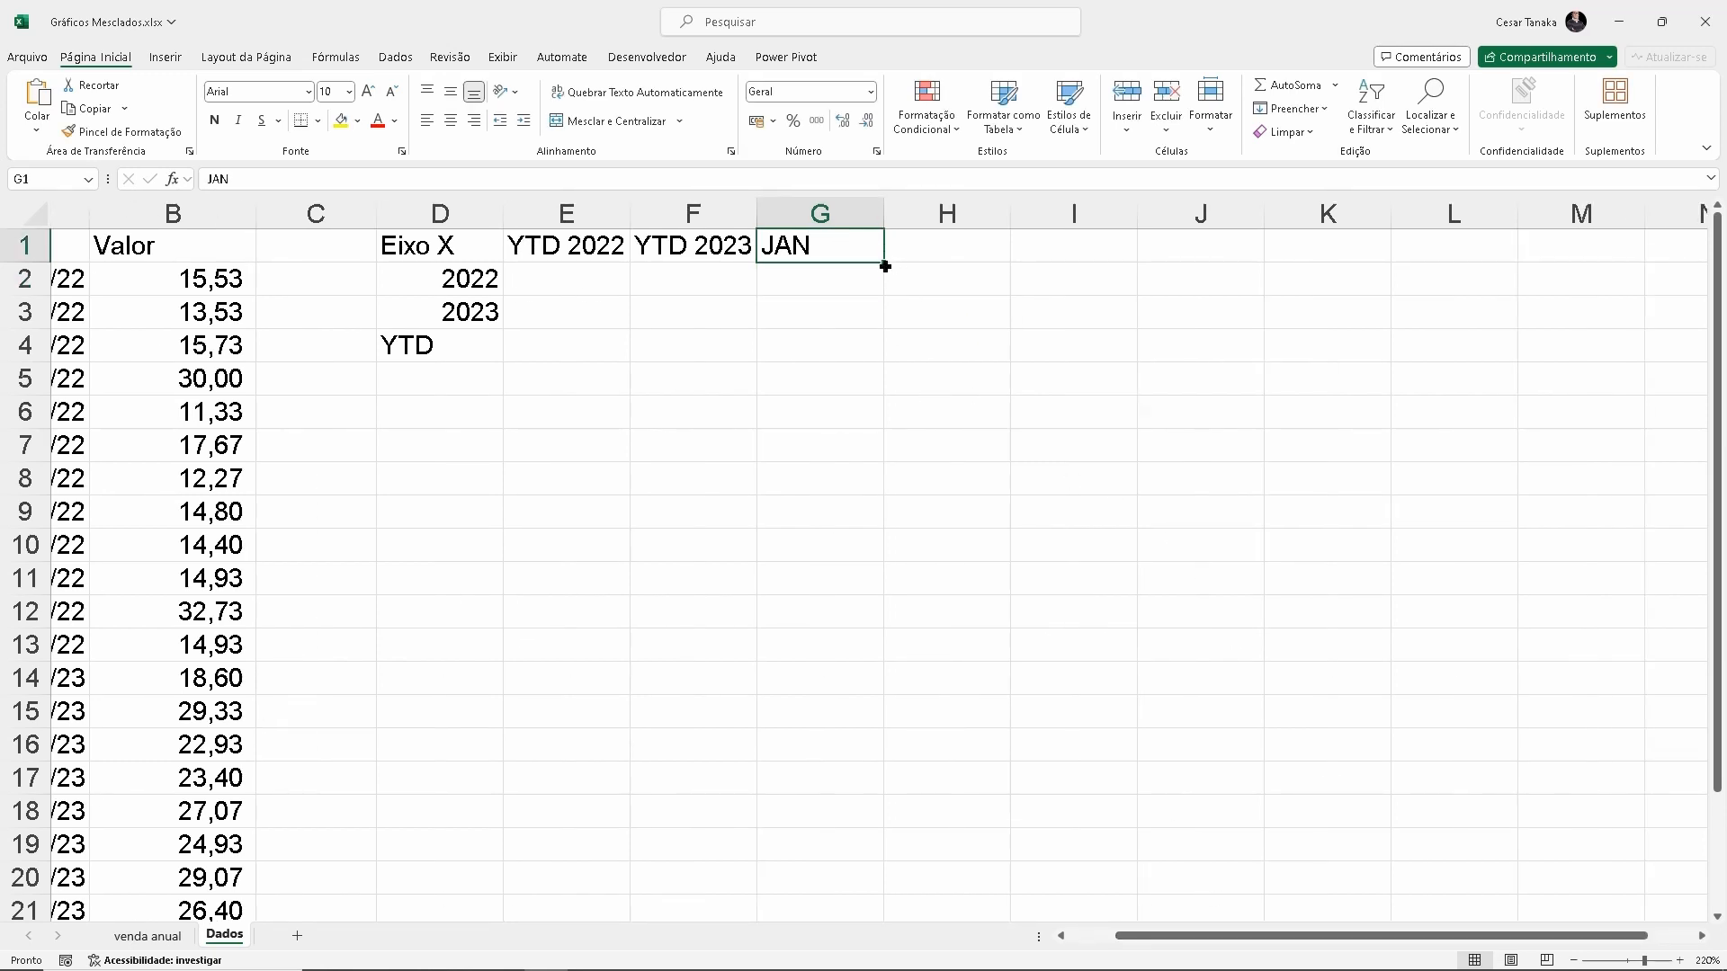
pyautogui.moveTo(884, 267); pyautogui.dragTo(1424, 249)
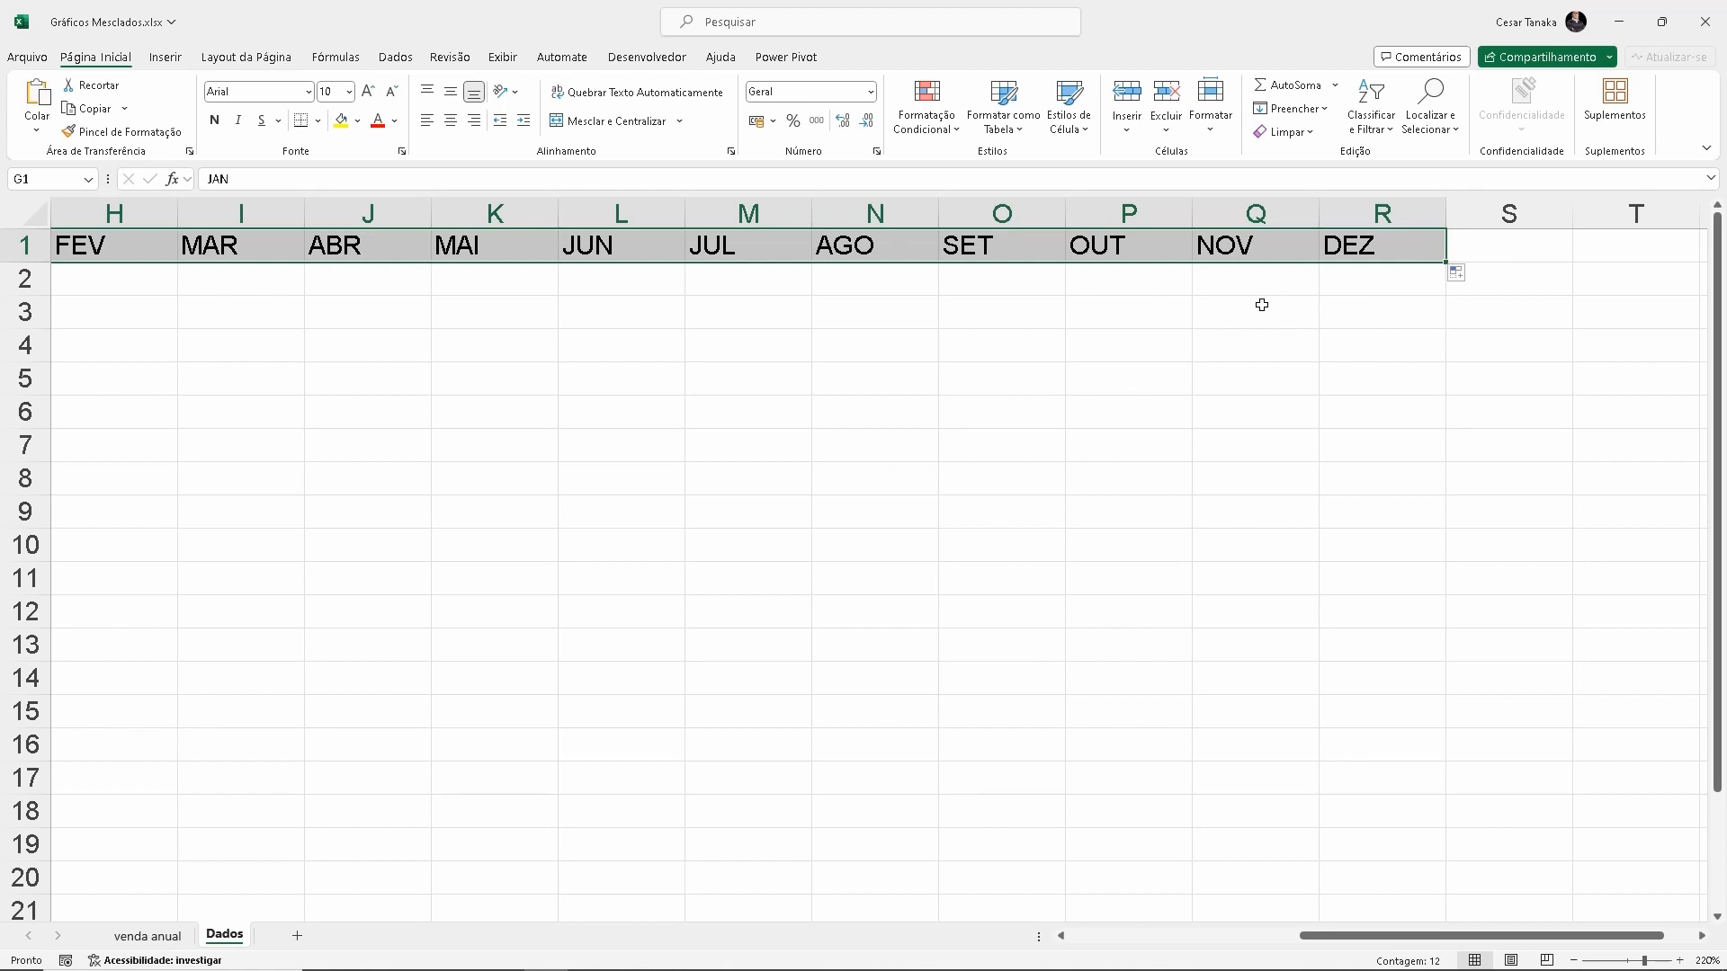
pyautogui.hotkey('ctrl', 'Home')
pyautogui.click(589, 279)
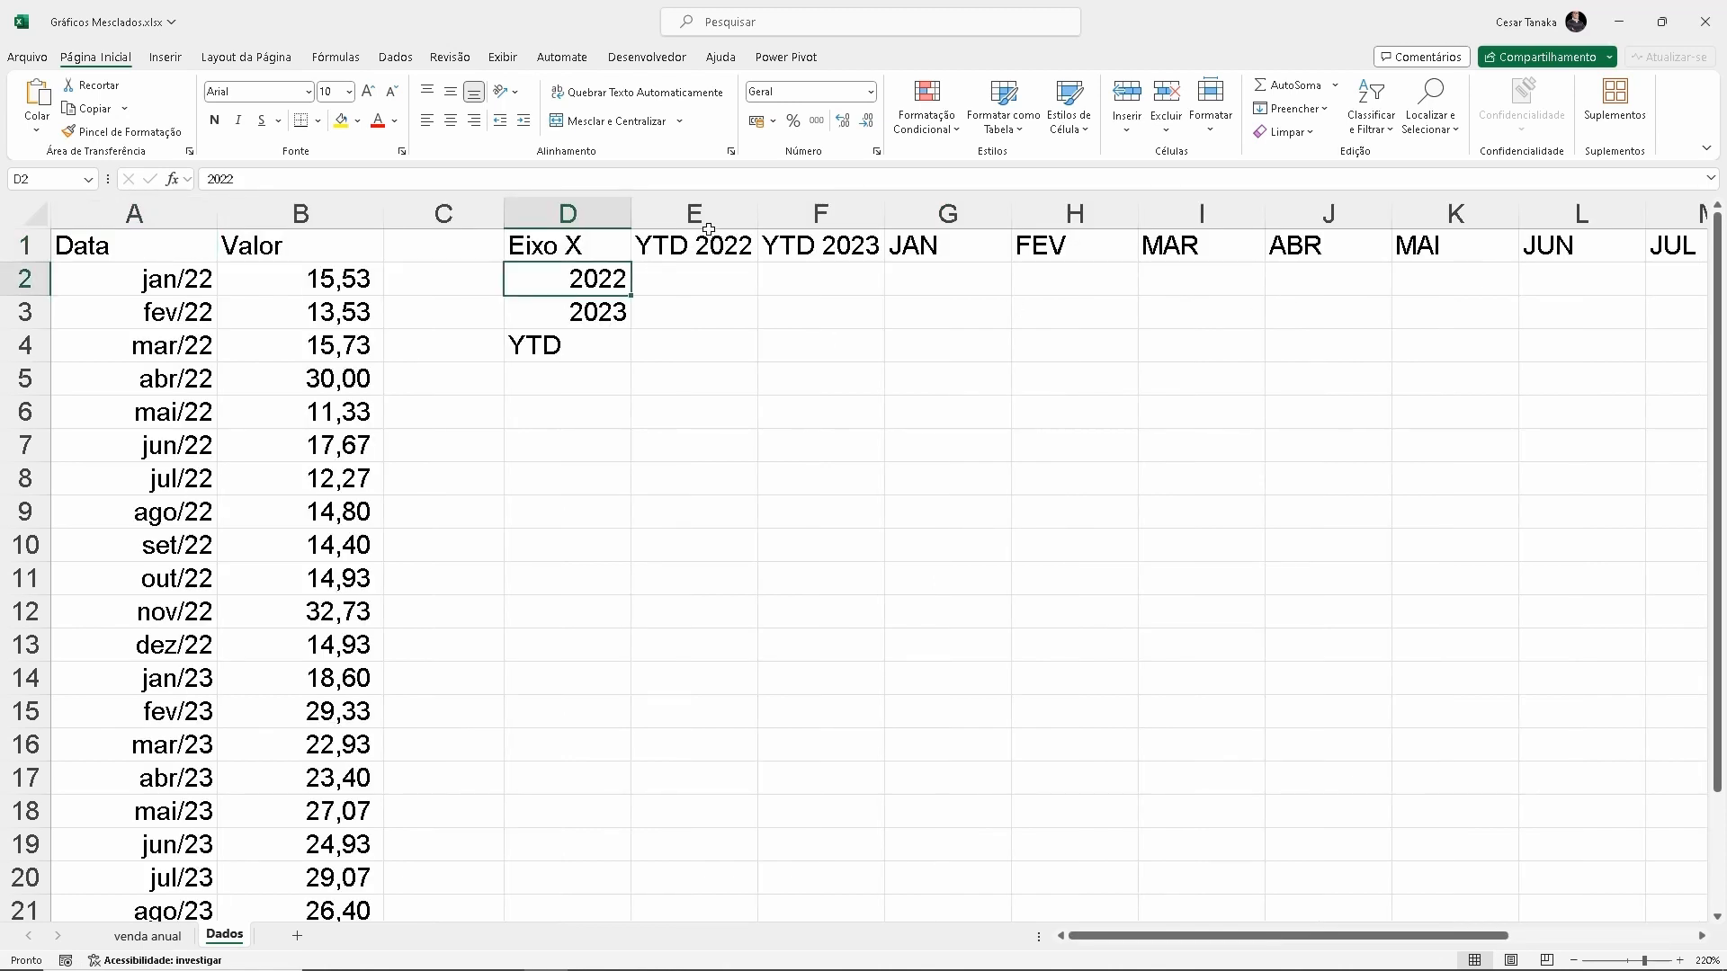
pyautogui.moveTo(704, 221); pyautogui.dragTo(821, 232)
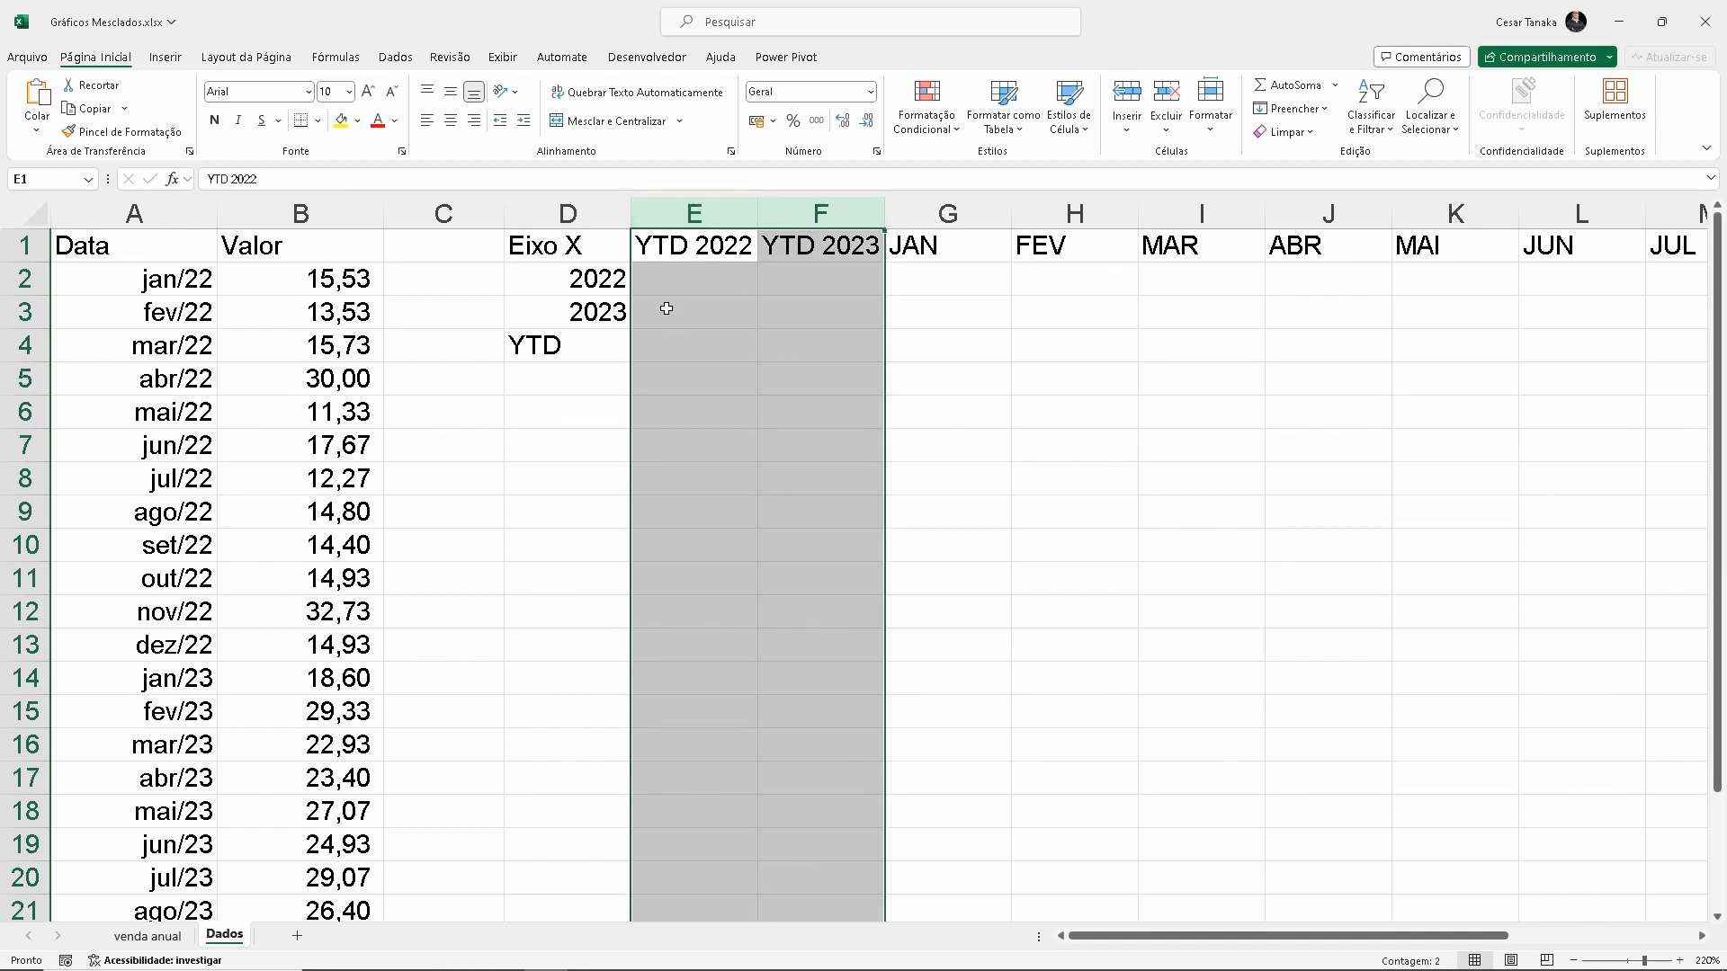
pyautogui.click(948, 277)
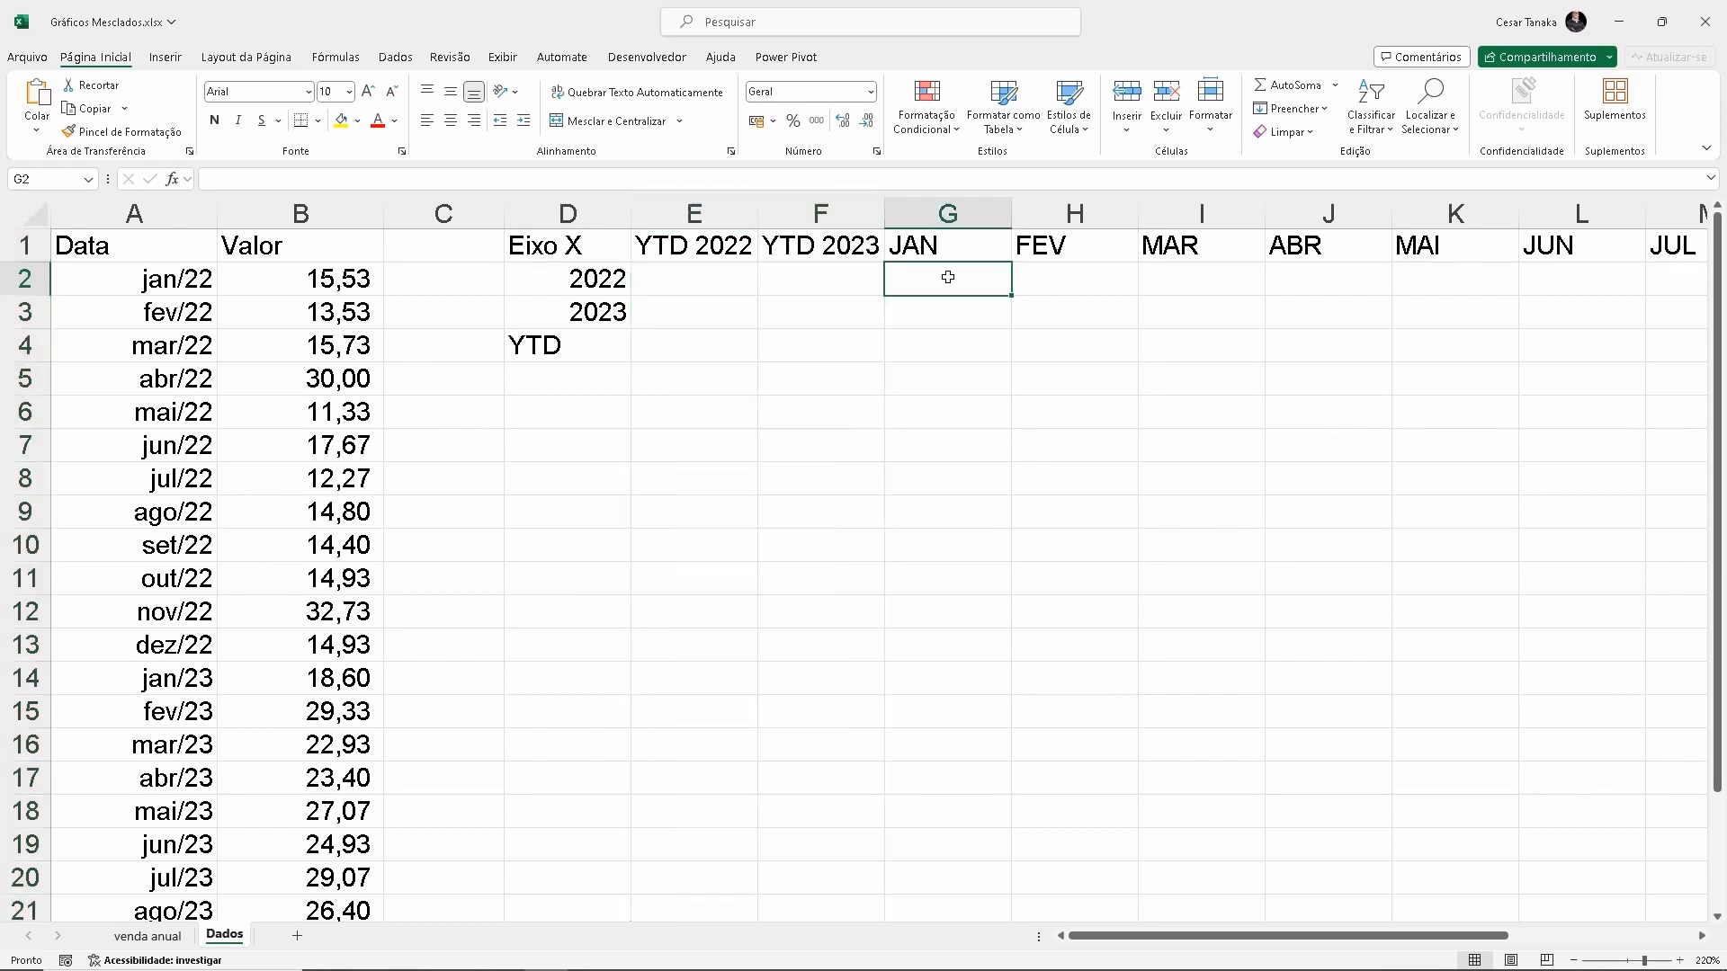
pyautogui.click(1081, 278)
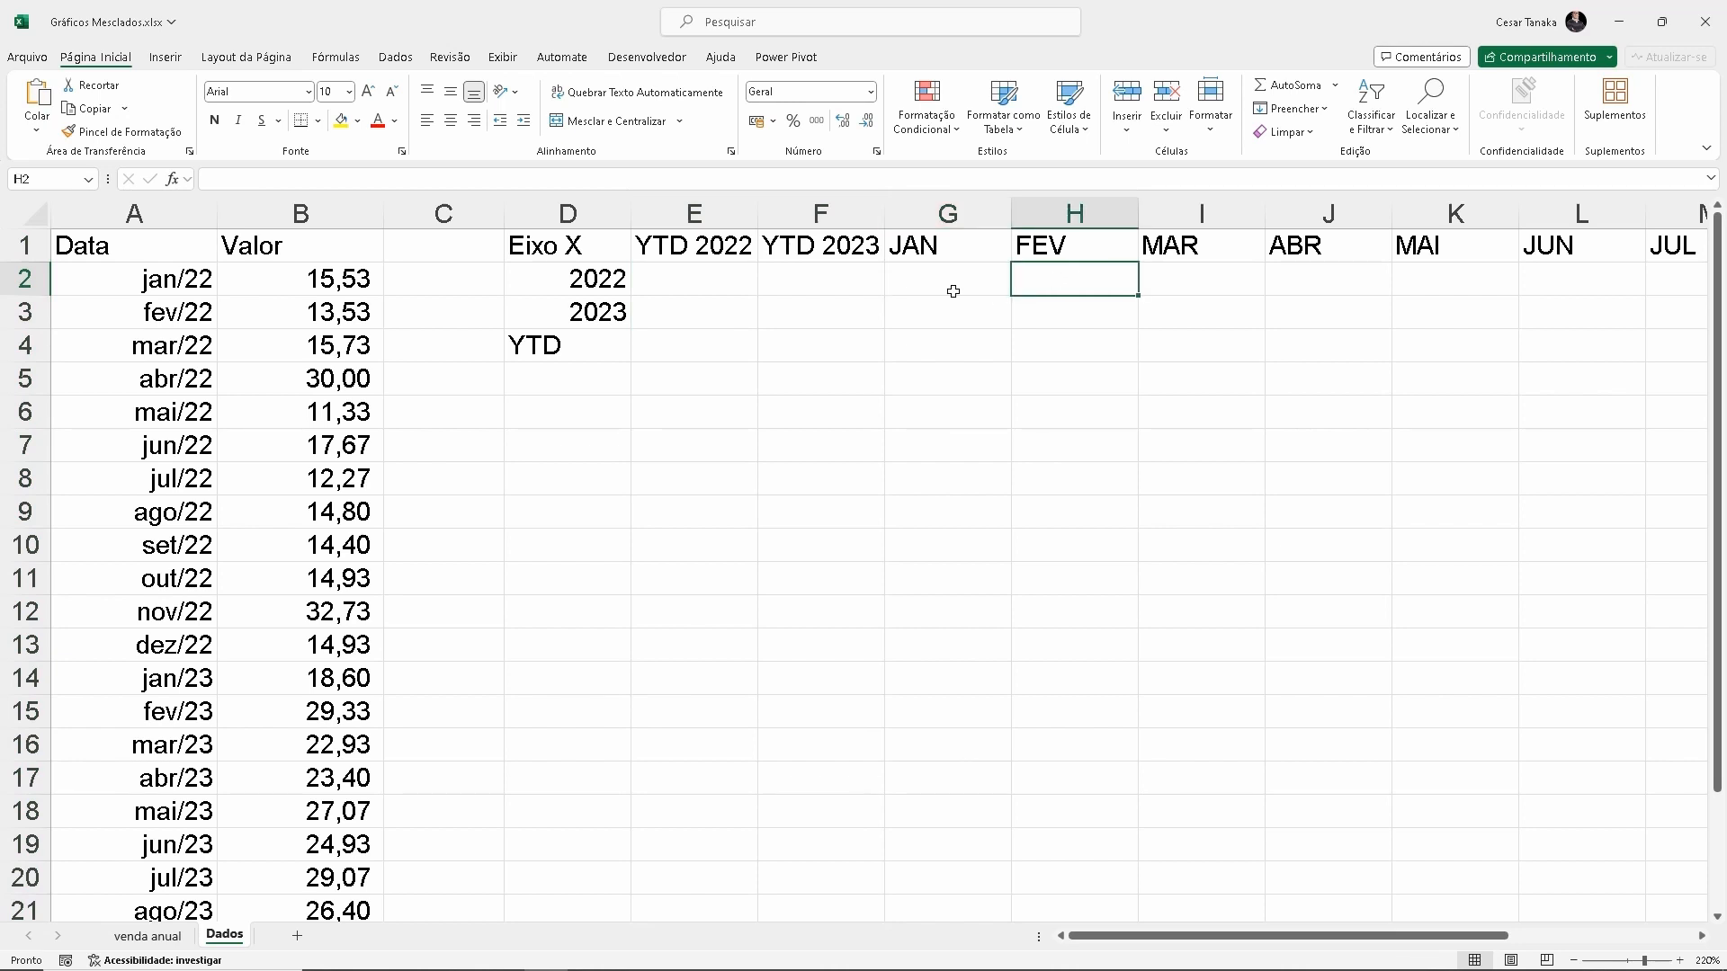
pyautogui.click(926, 286)
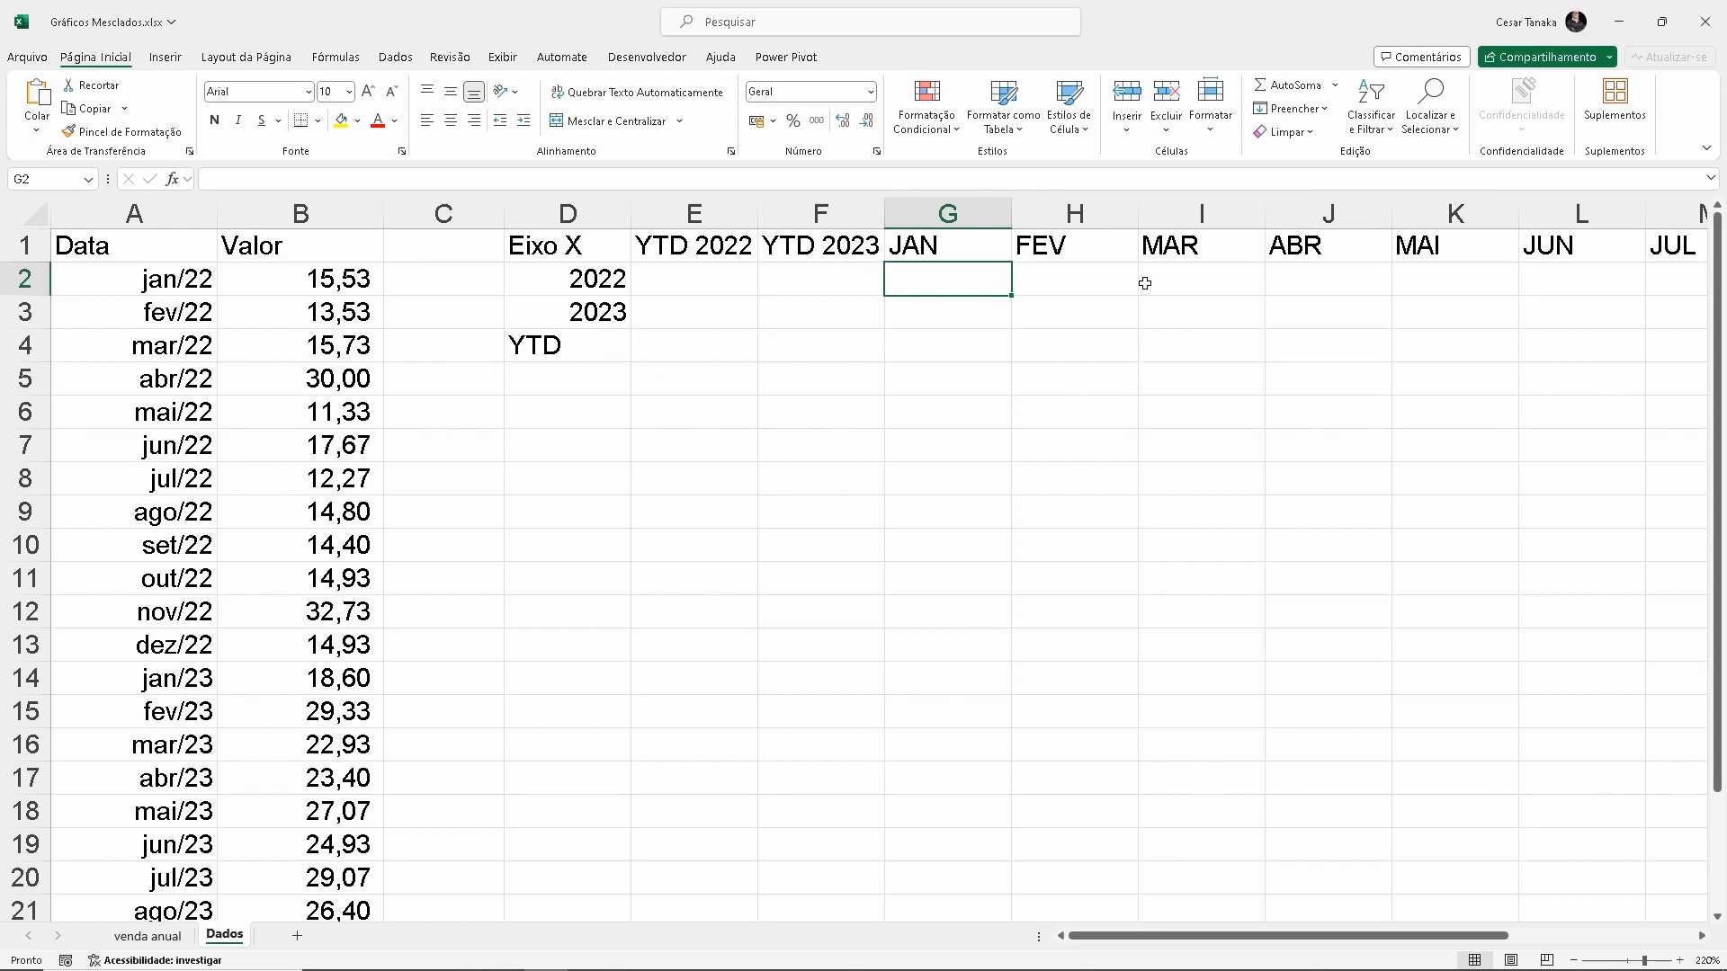
# Try to paste the 2022 values from B2:B13 transposed into row 2, starting at cell G2 under JAN
pyautogui.moveTo(343, 288); pyautogui.dragTo(328, 644)
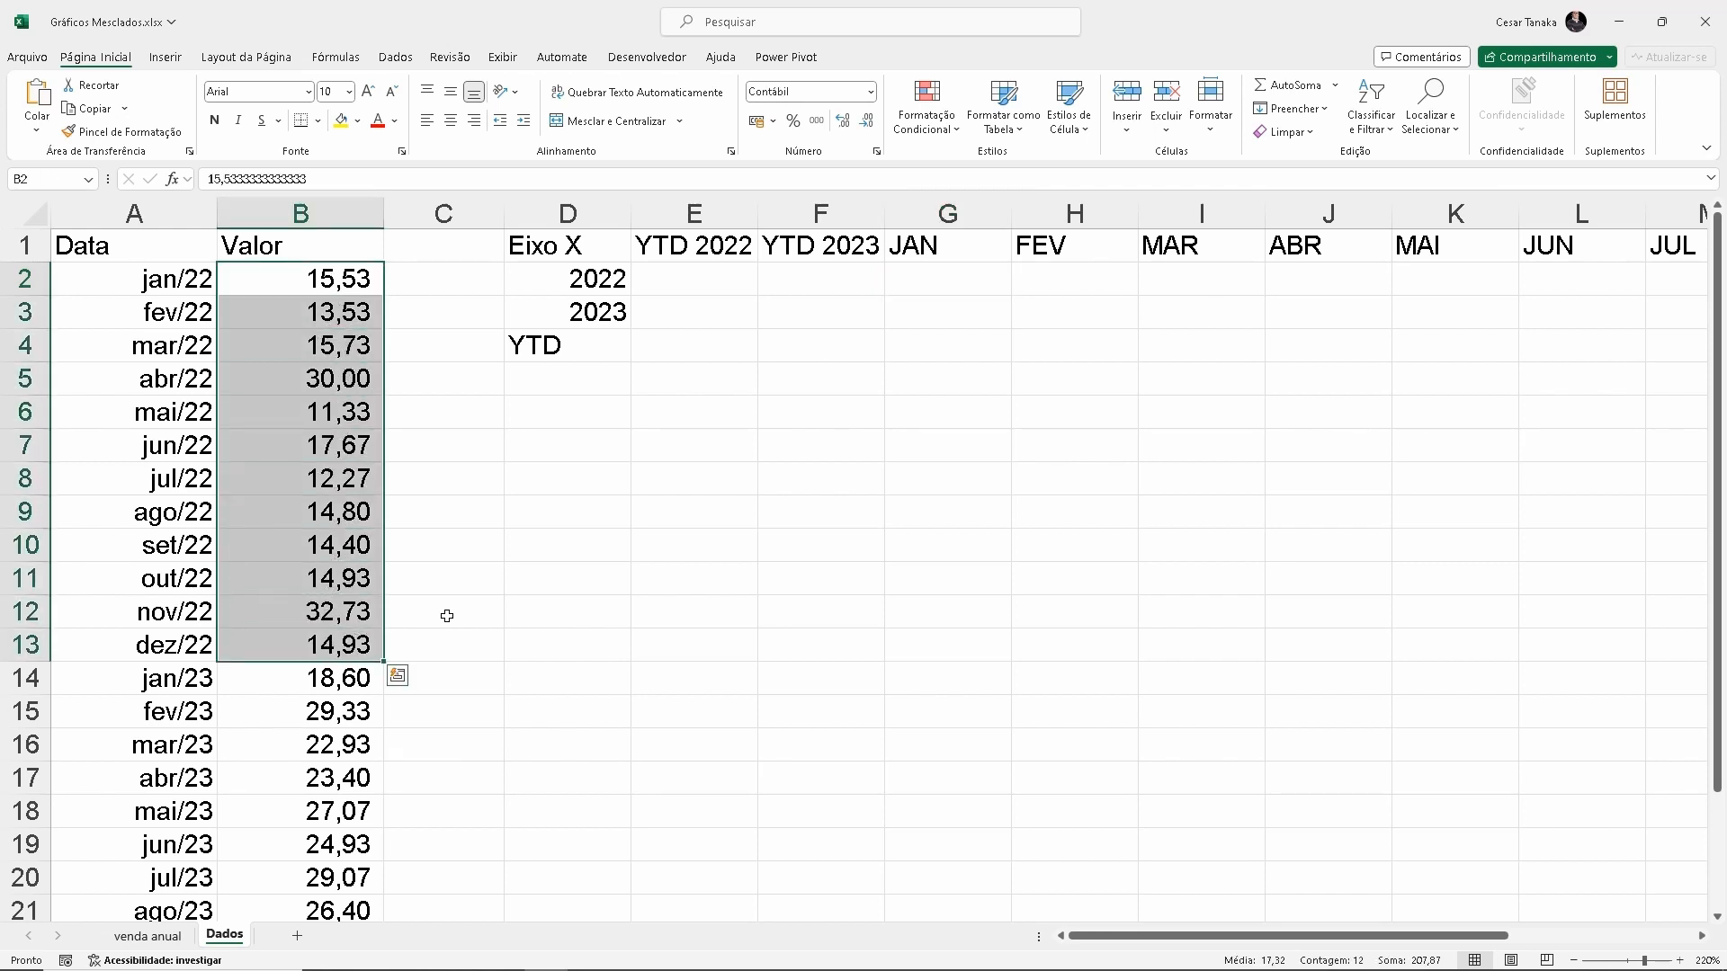
pyautogui.hotkey('ctrl', 'c')
pyautogui.click(930, 279)
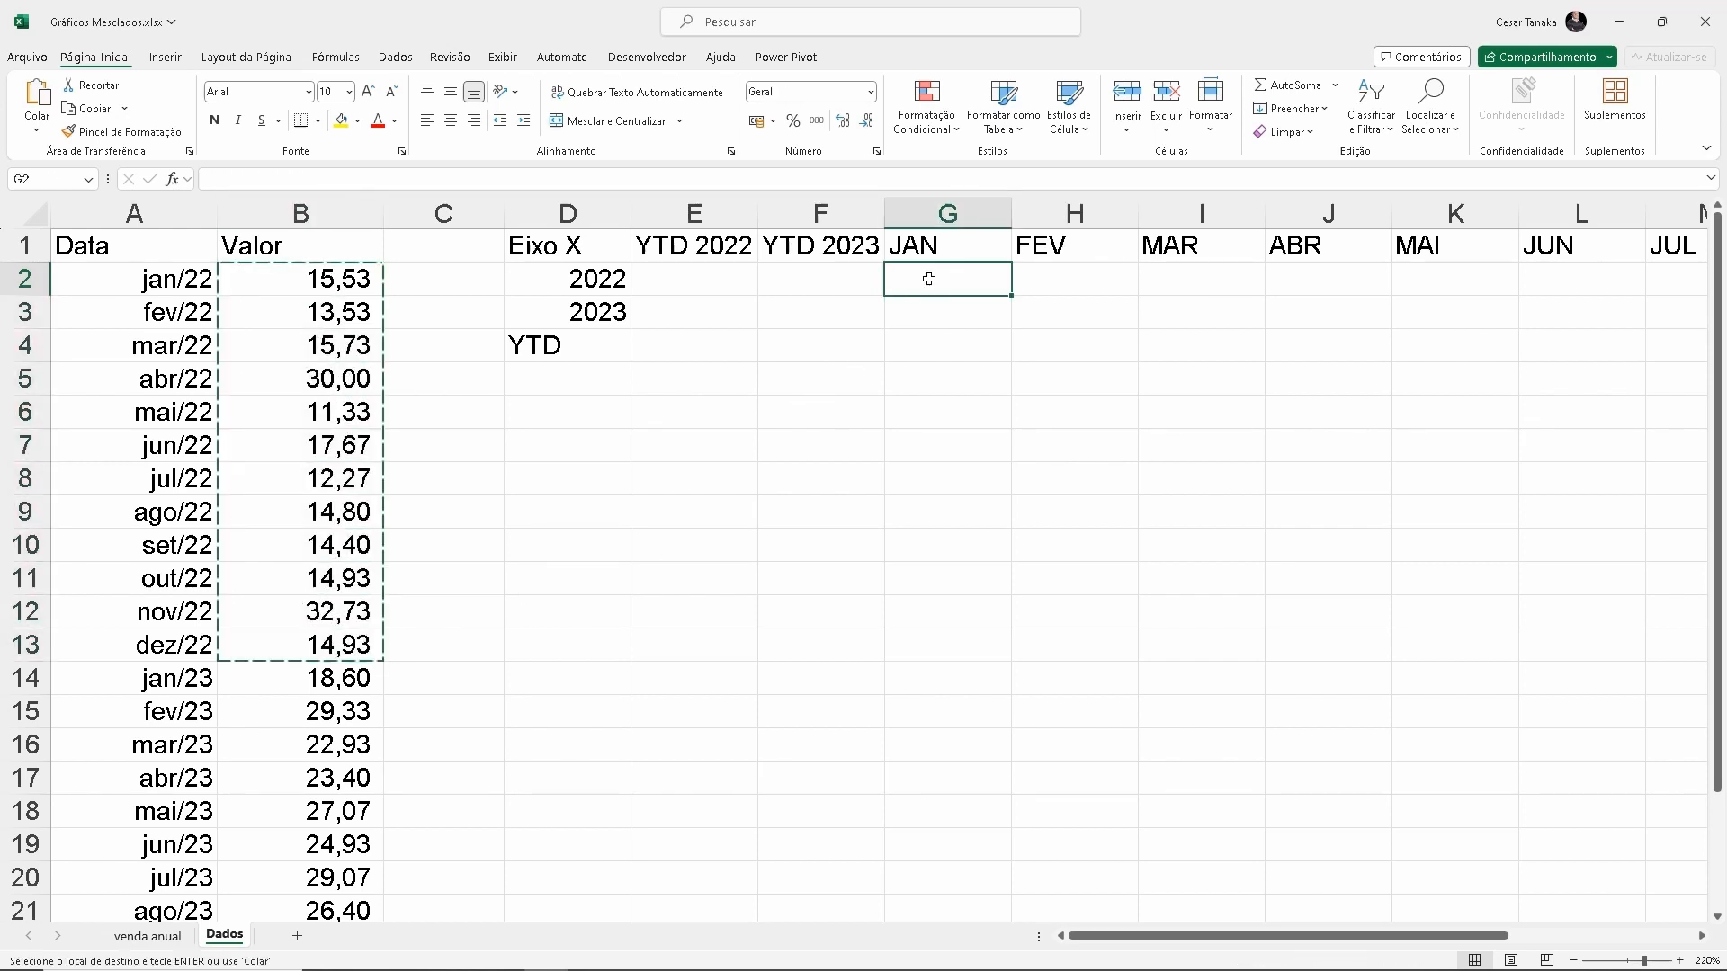
pyautogui.rightClick(930, 279)
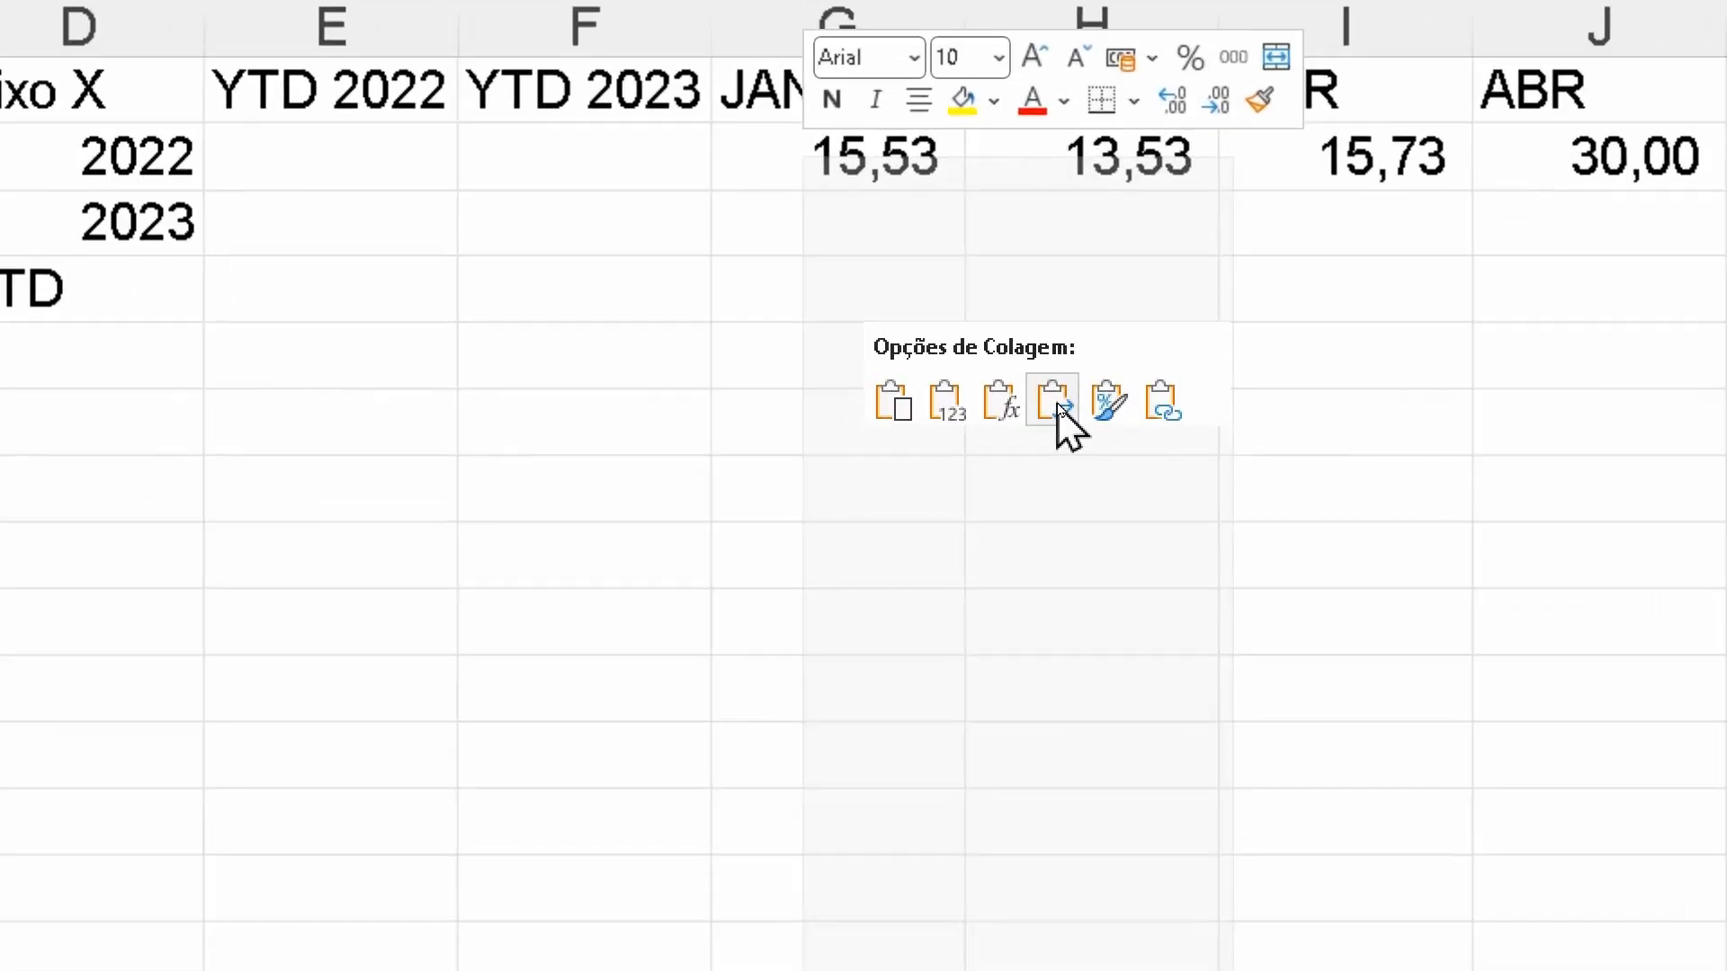
pyautogui.click(1052, 409)
pyautogui.press('Delete')
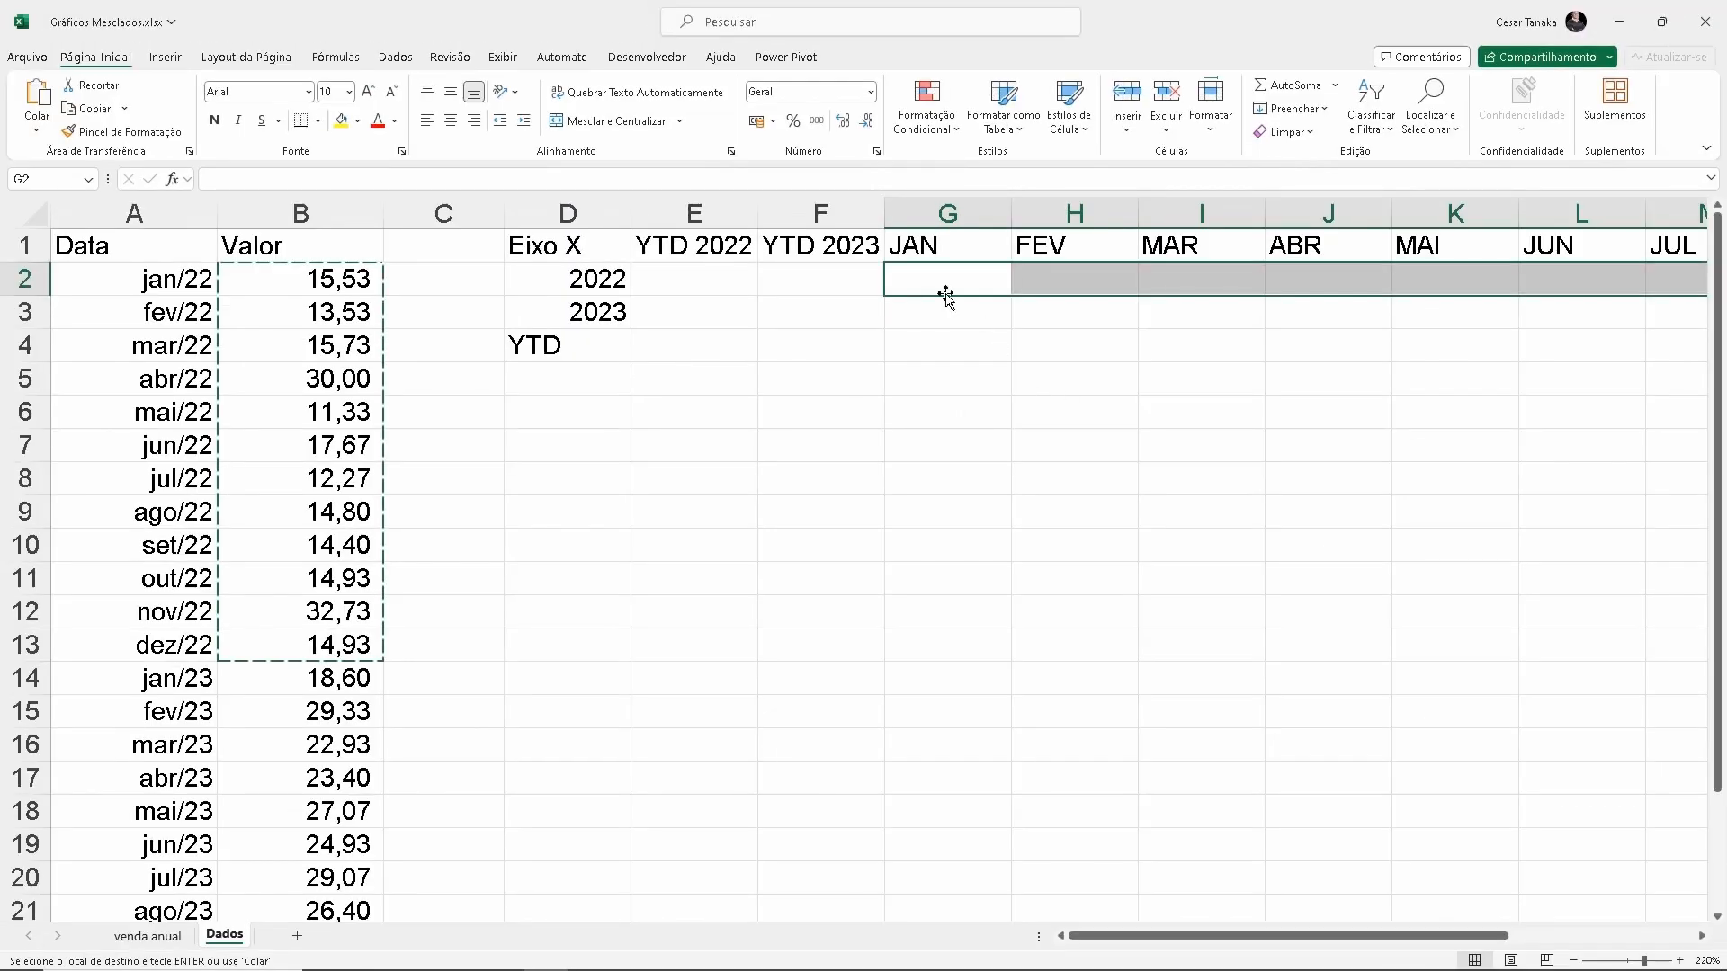
pyautogui.click(814, 170)
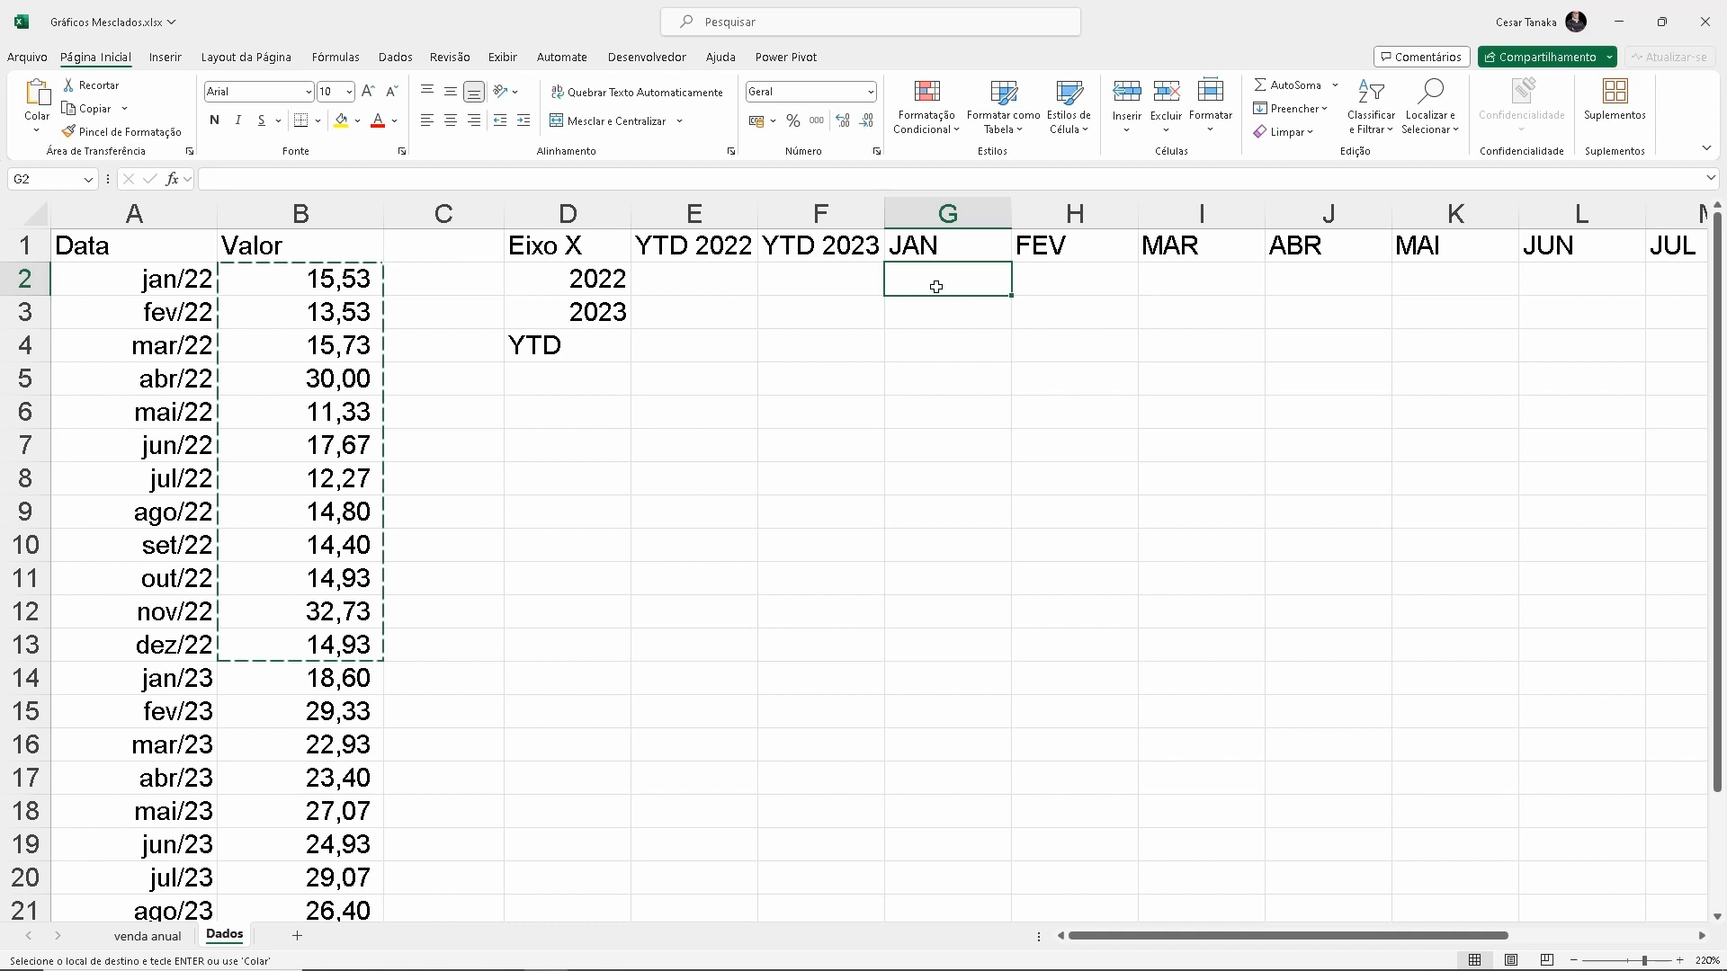
pyautogui.click(593, 286)
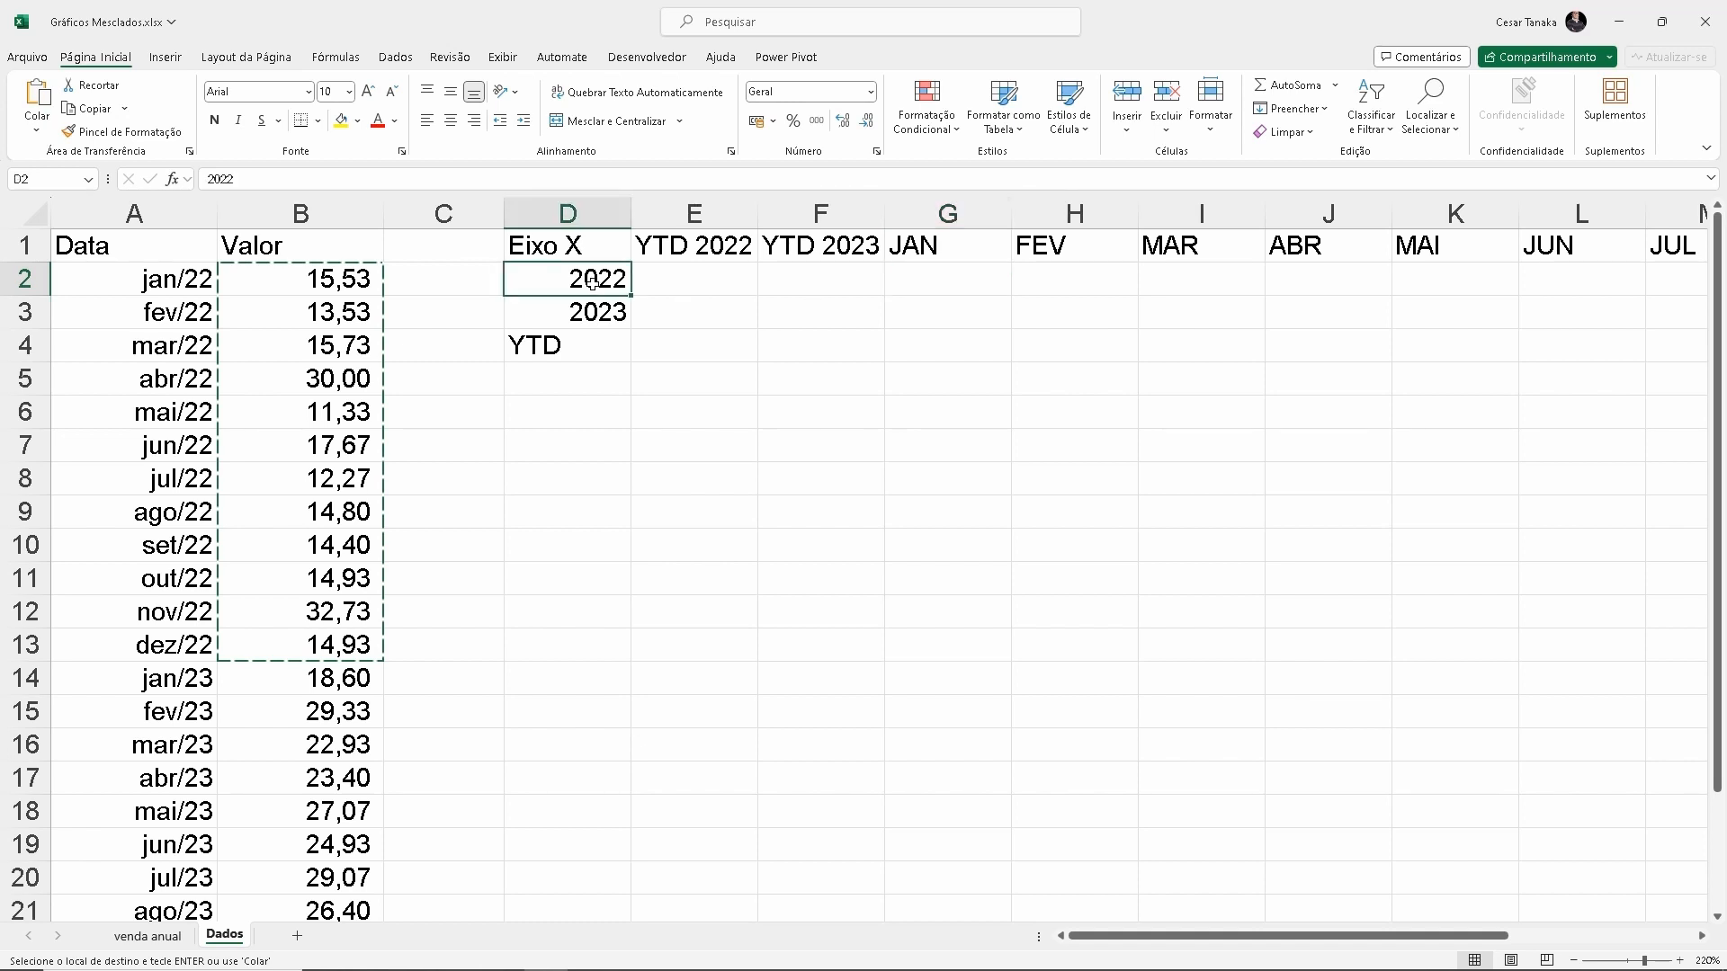
pyautogui.click(592, 306)
pyautogui.click(1073, 250)
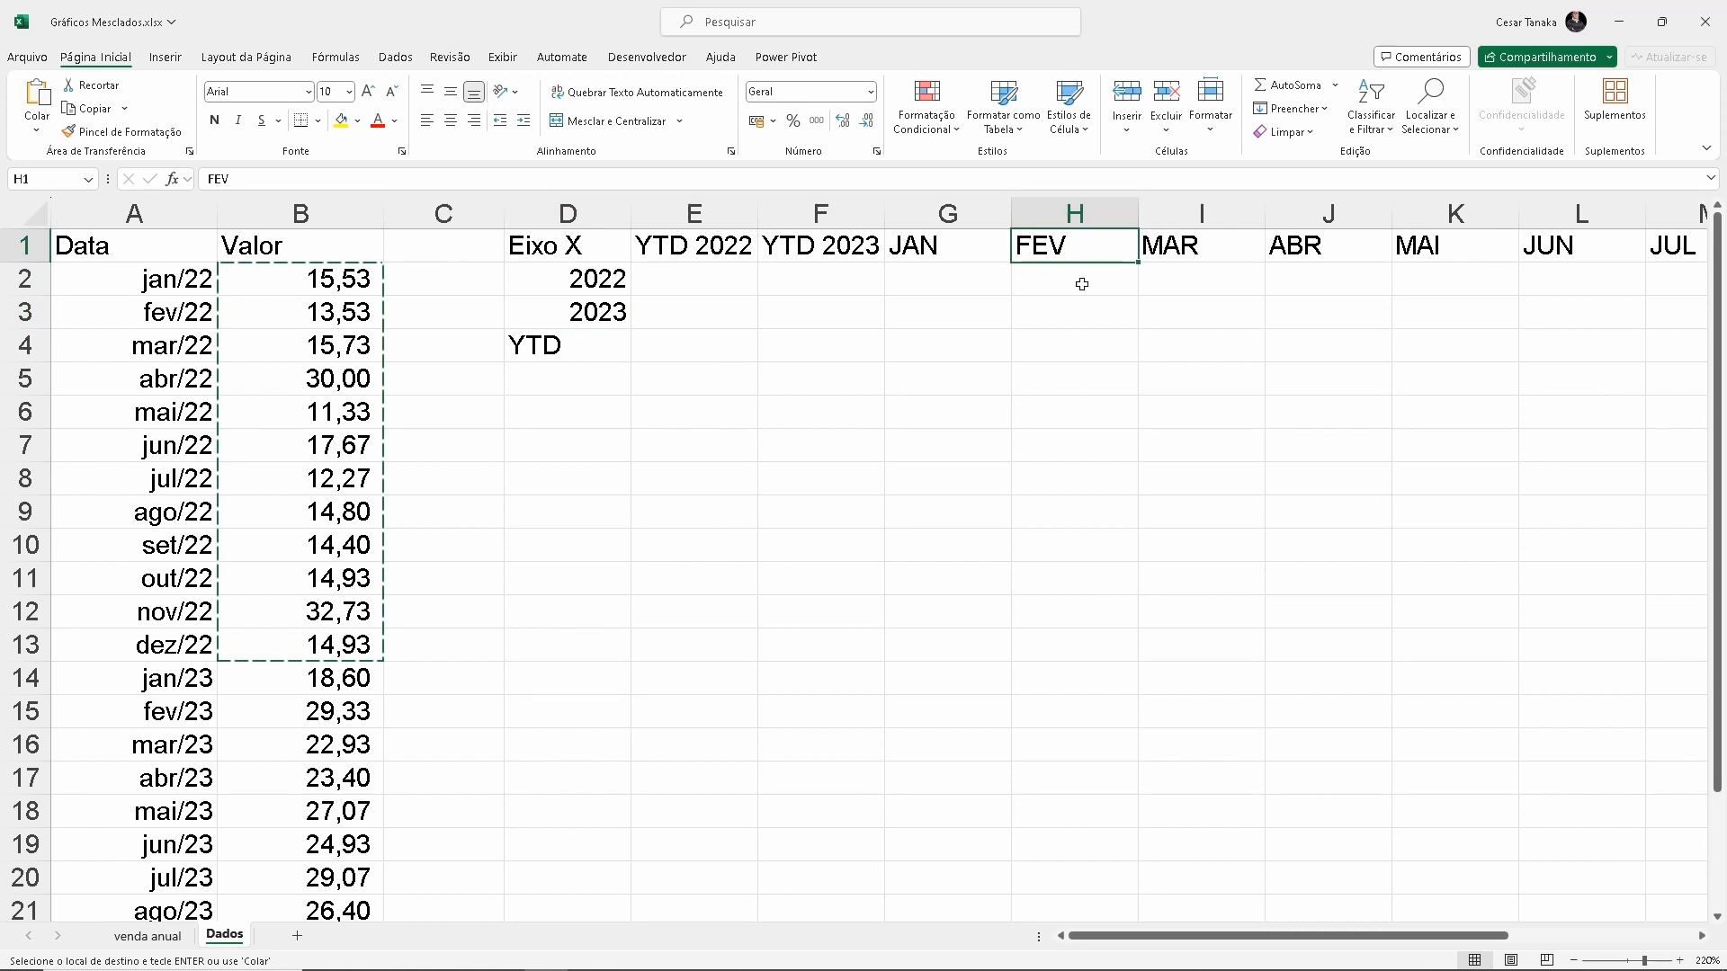
pyautogui.click(806, 304)
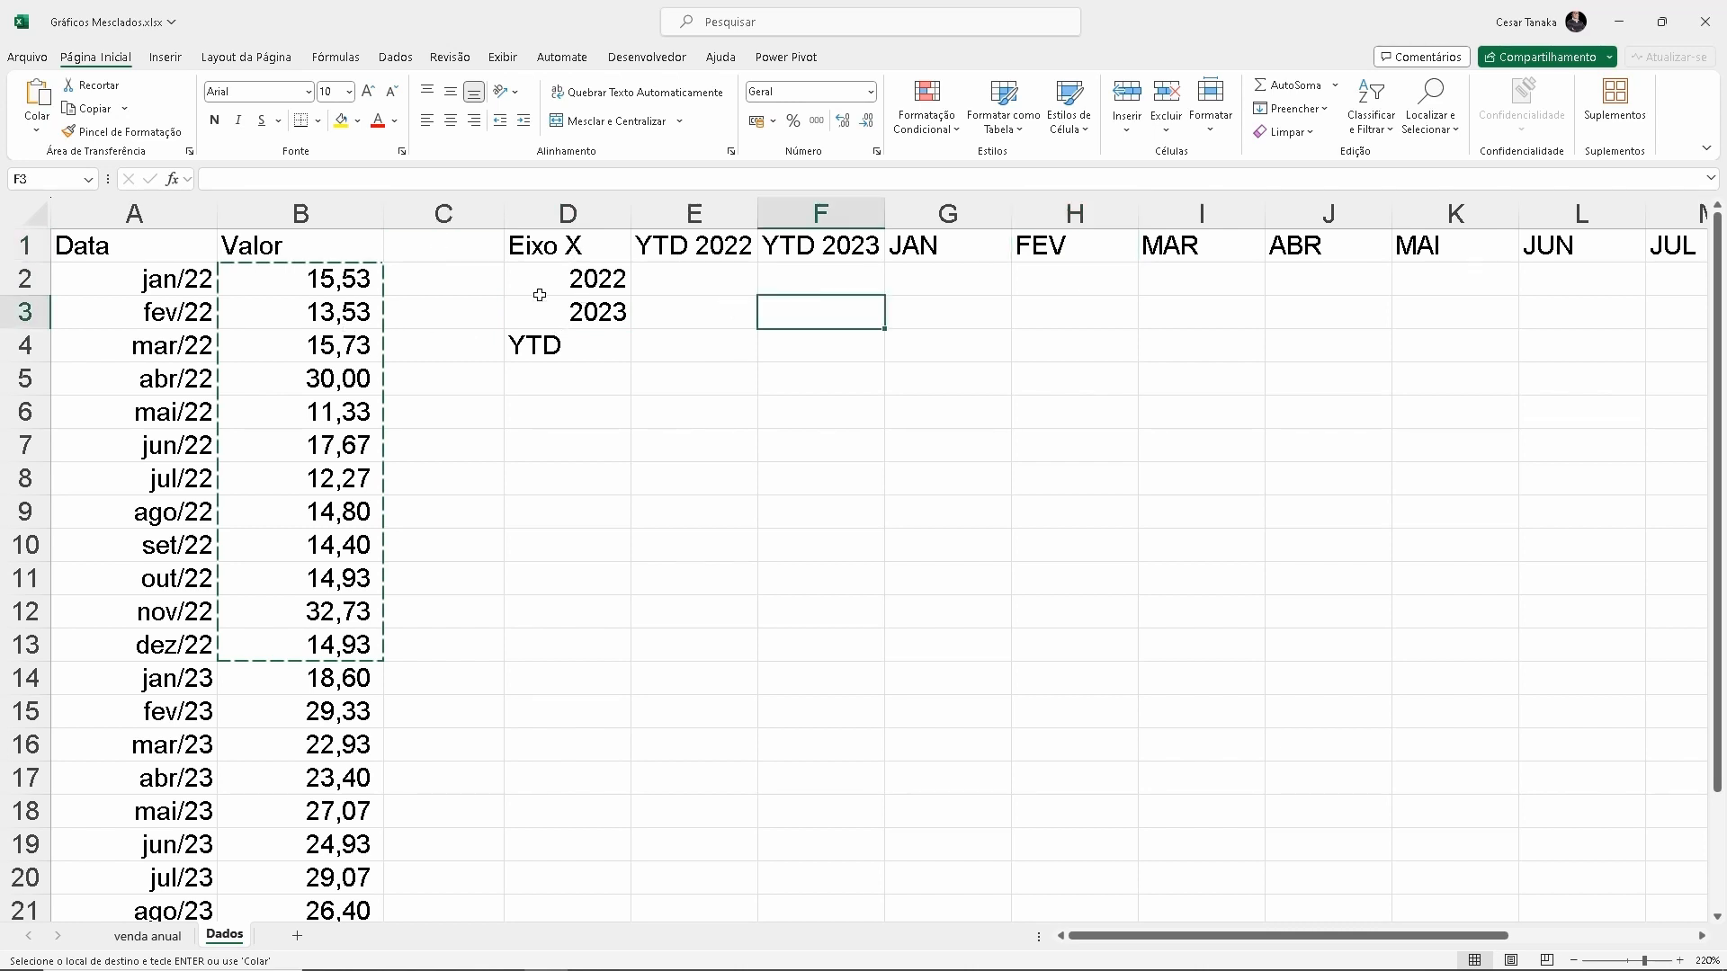
# Cancel the pending copy and insert two blank columns at column C, before the Eixo X table
pyautogui.click(424, 209)
pyautogui.press('Escape')
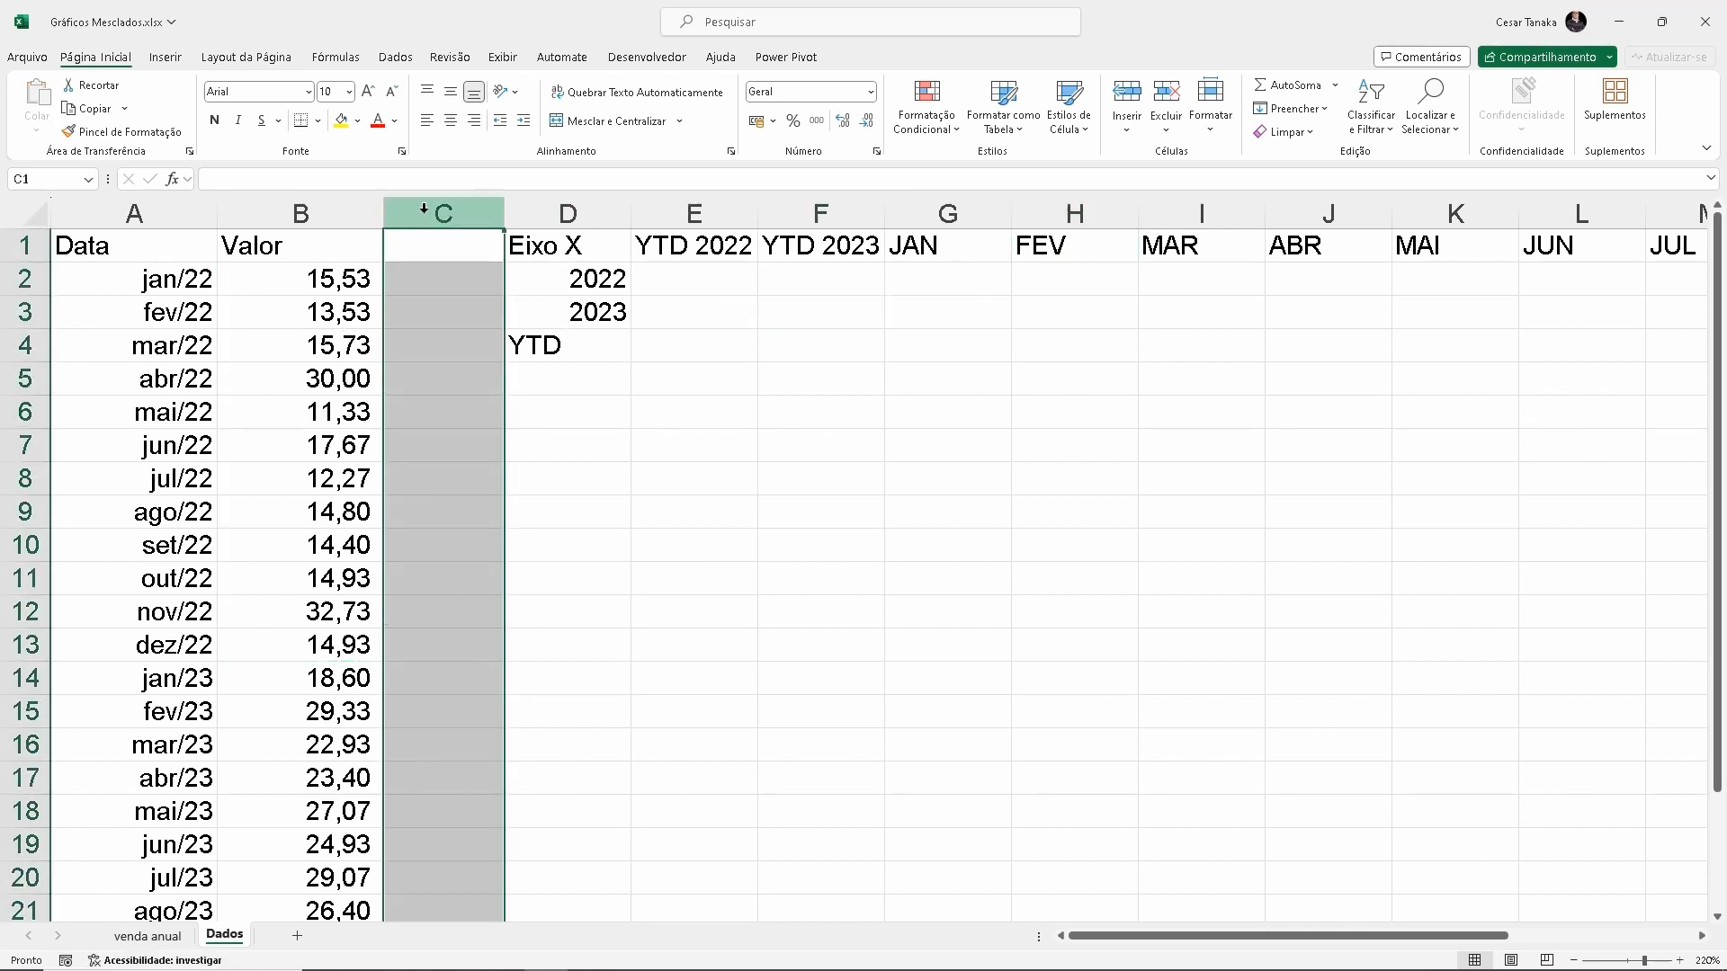
pyautogui.hotkey('ctrl', '+')
pyautogui.hotkey('ctrl', '+')
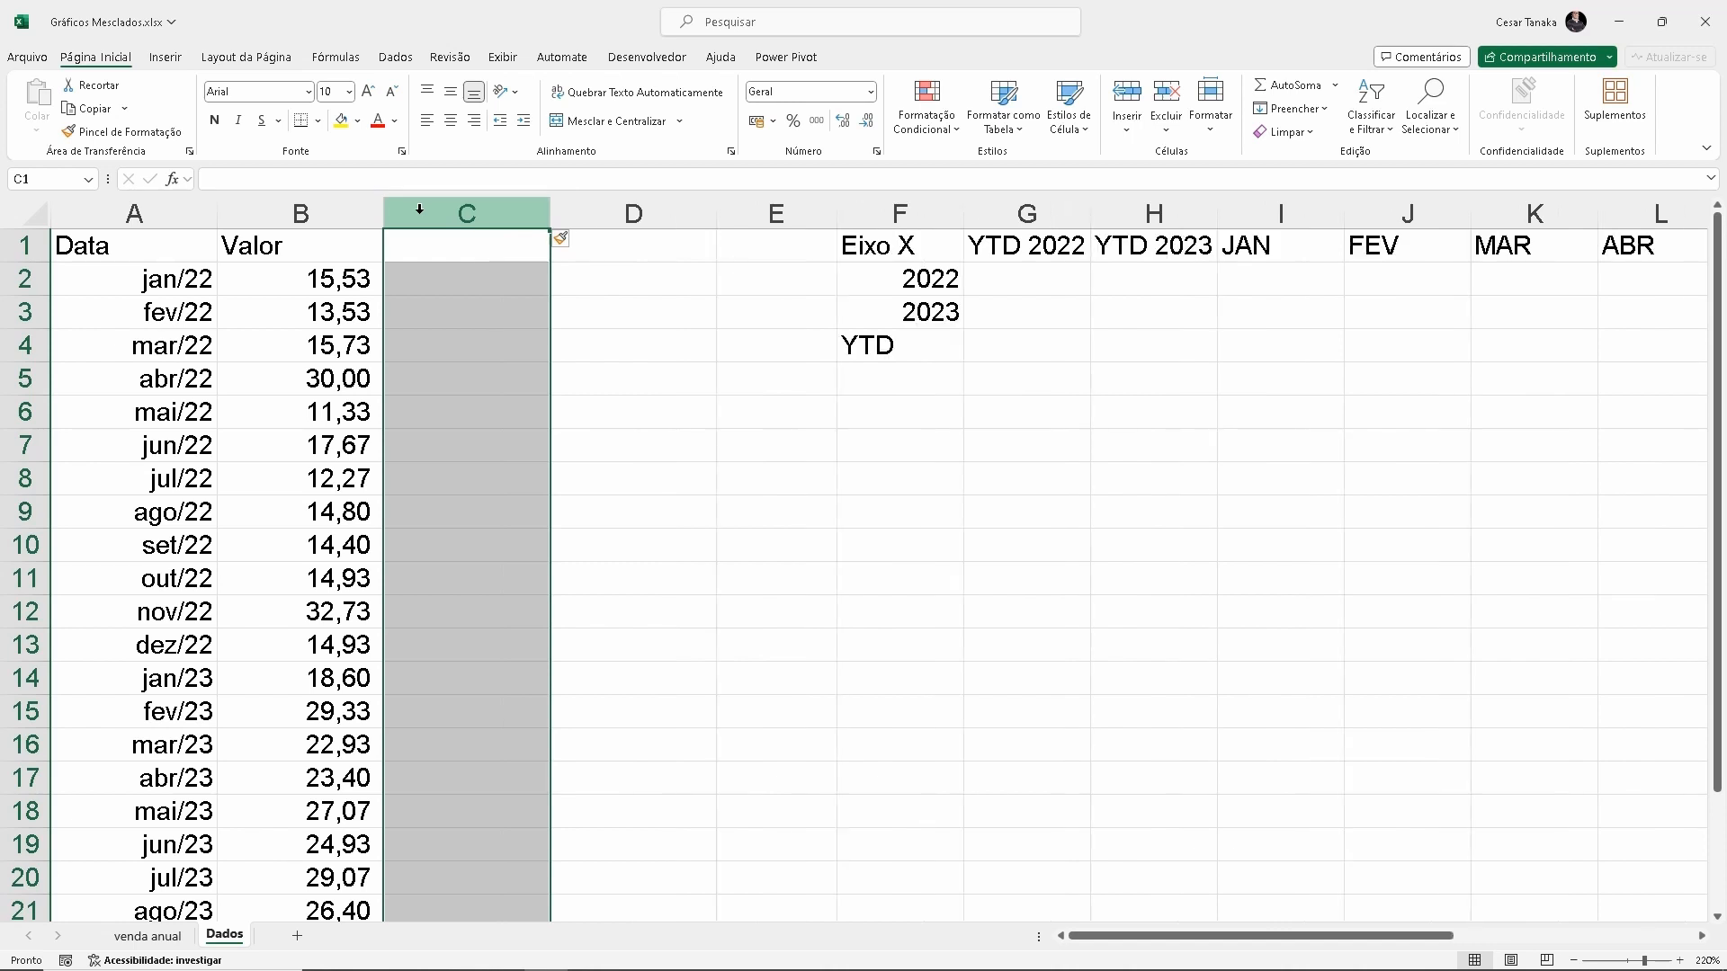
# Enter the heading "Ano" in C1 and the formula =ANO(A2) in C2 to extract the year from the date
pyautogui.click(450, 257)
pyautogui.write('aNO')
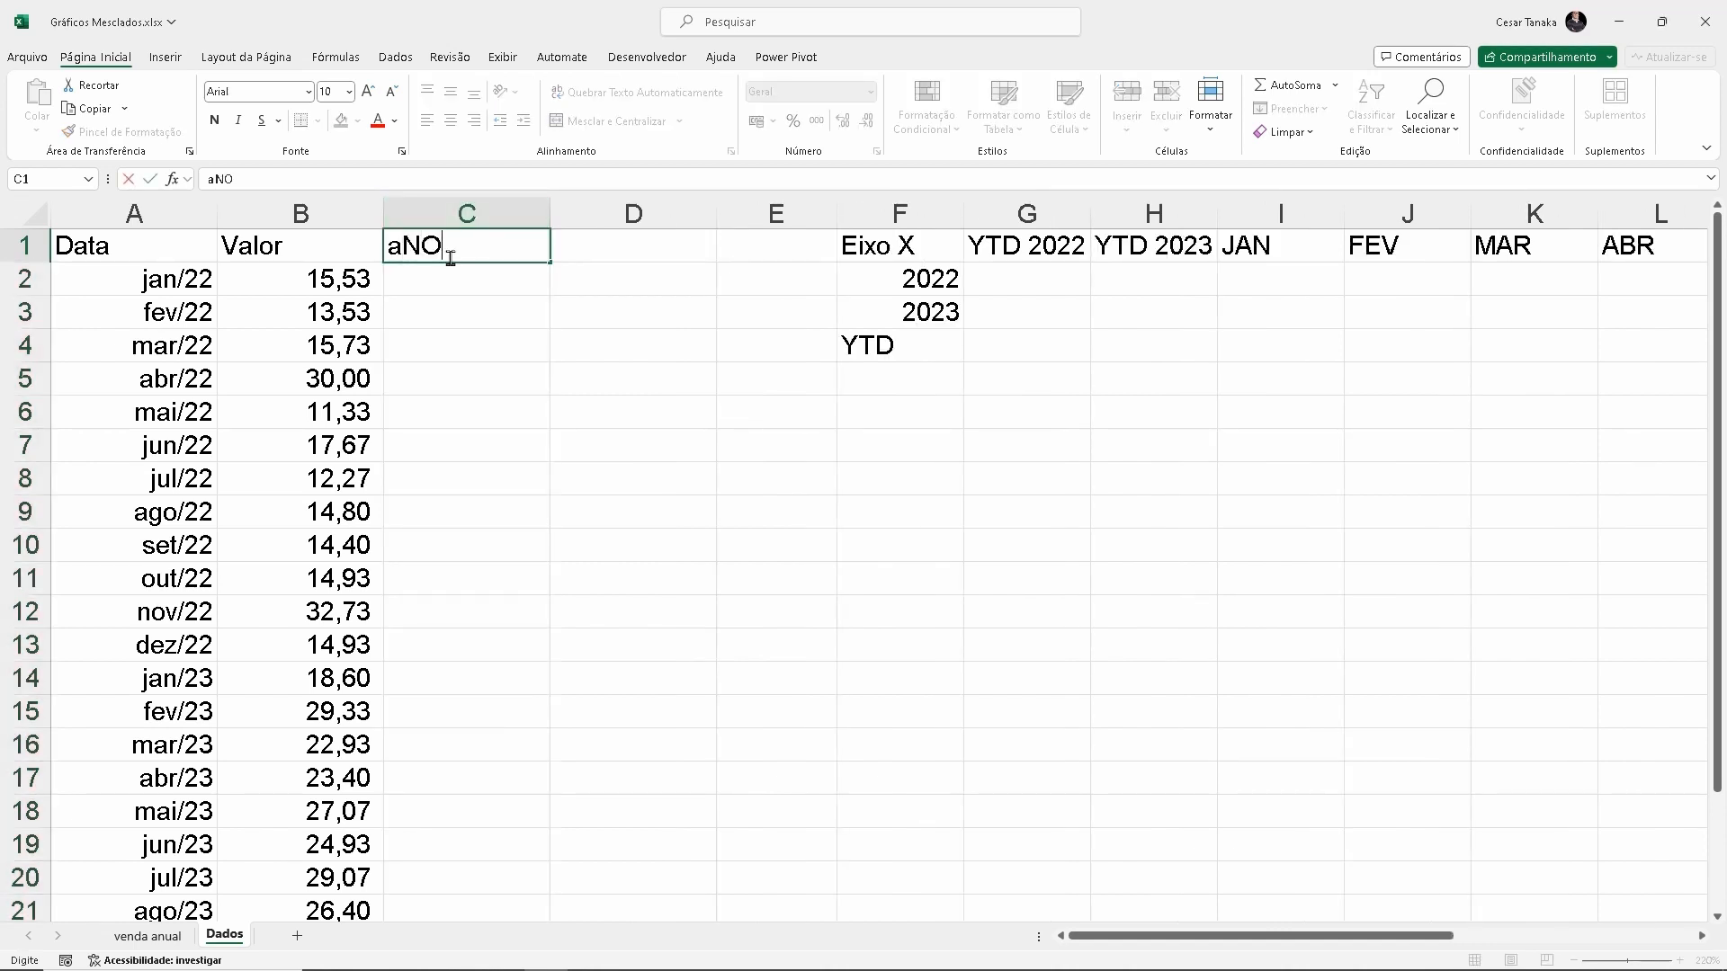
pyautogui.press('Return')
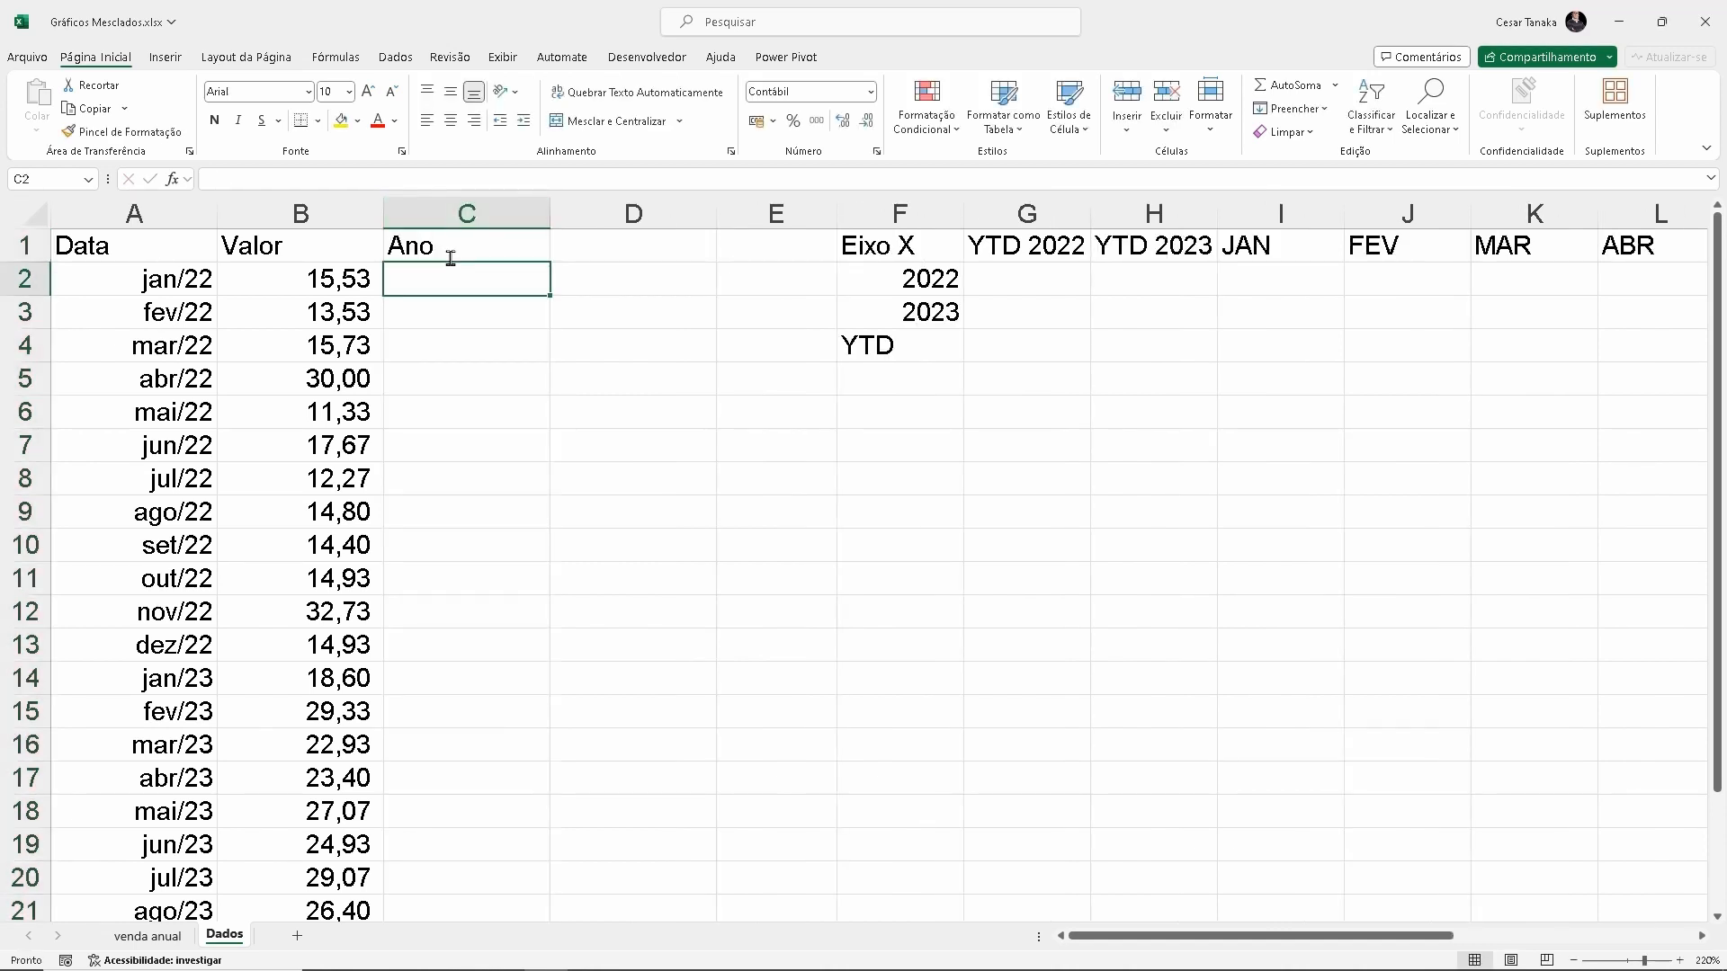
pyautogui.write('=ano')
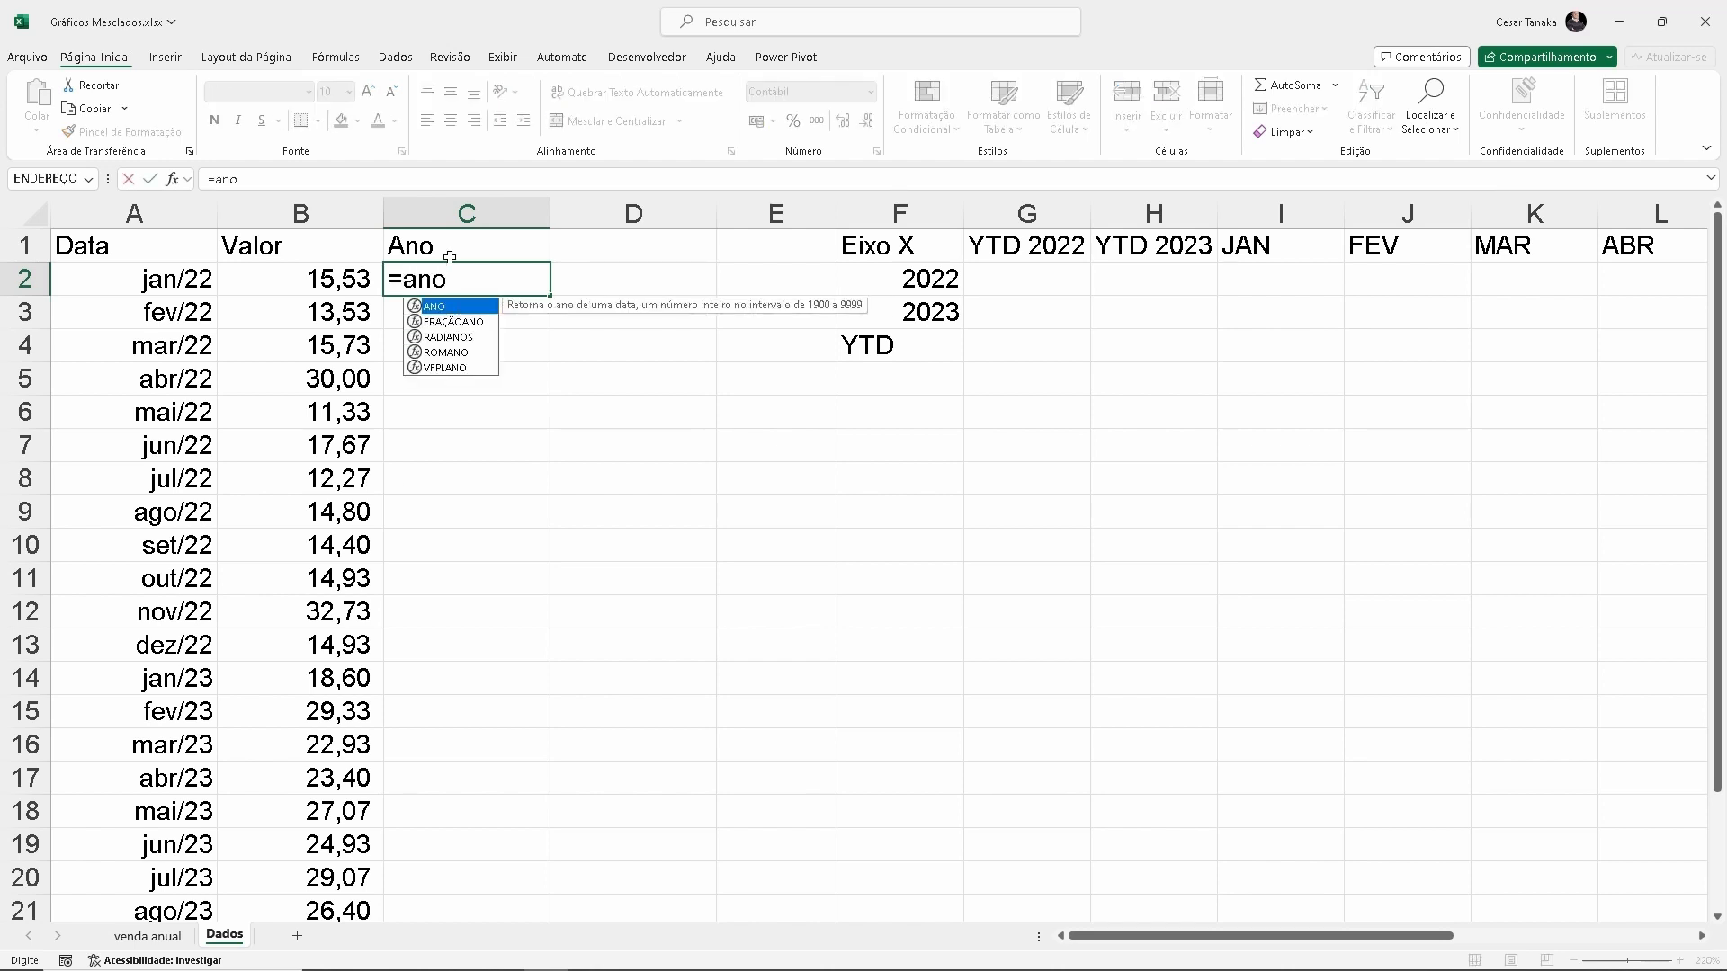
pyautogui.write('(')
pyautogui.press('Left')
pyautogui.press('Left')
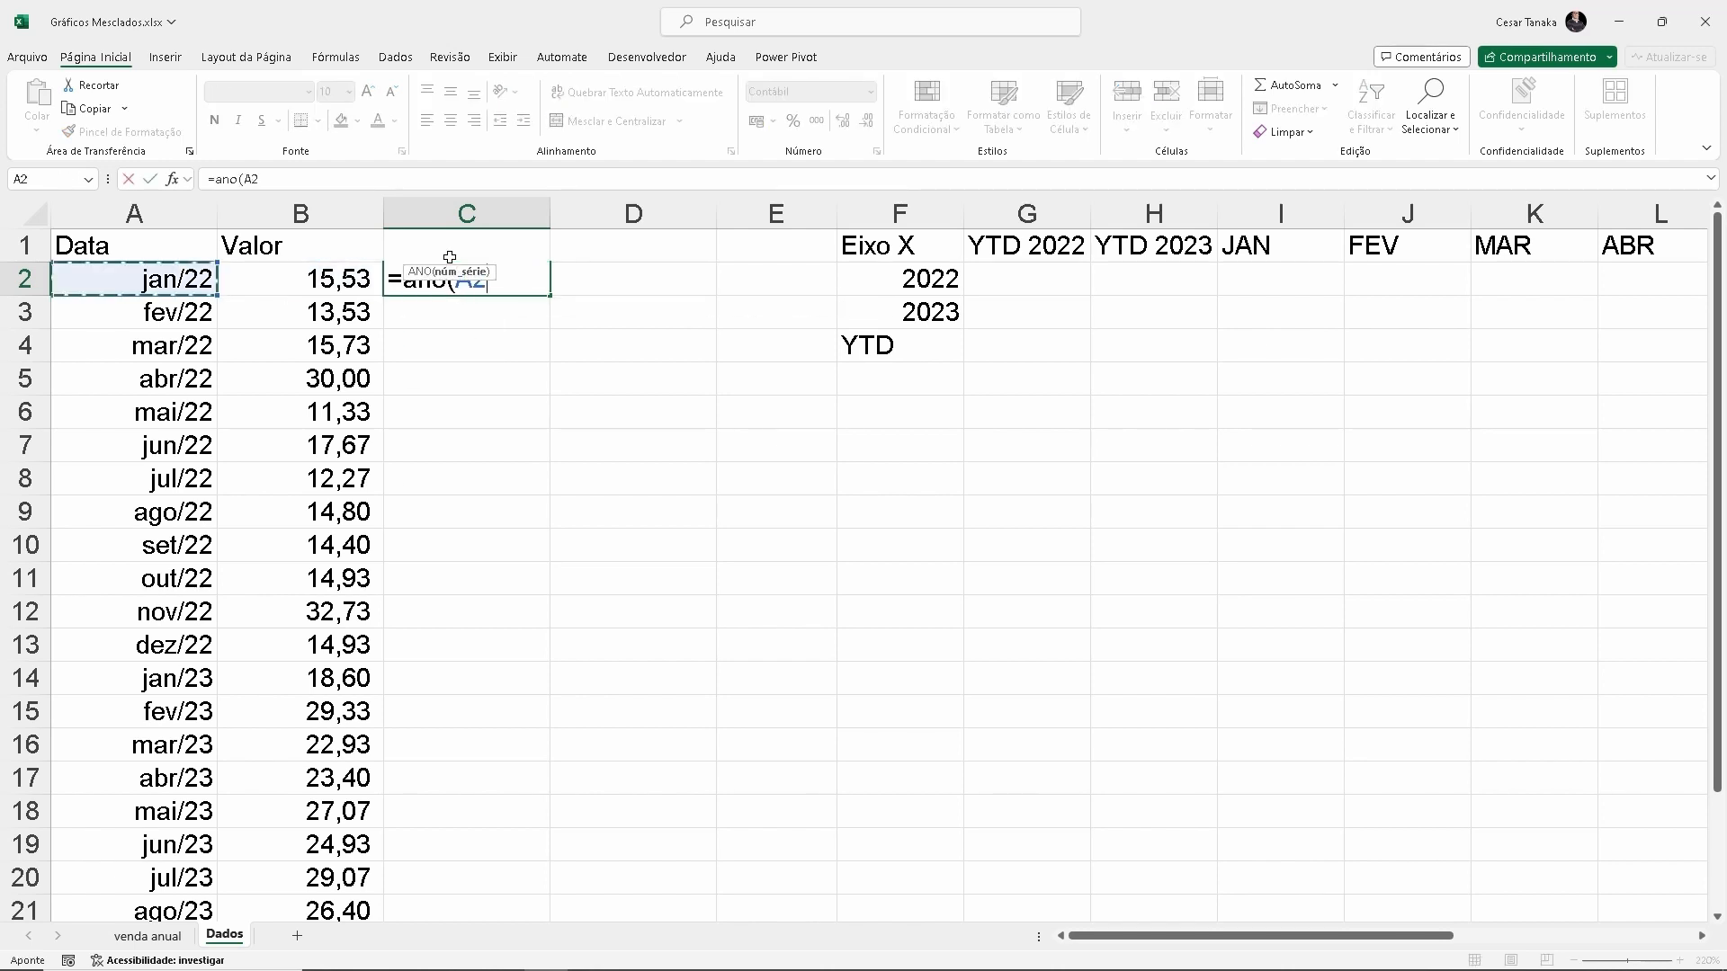
pyautogui.write(')')
pyautogui.press('Return')
# Set cell C2 to the General number format and fill its year formula down to C23
pyautogui.click(459, 277)
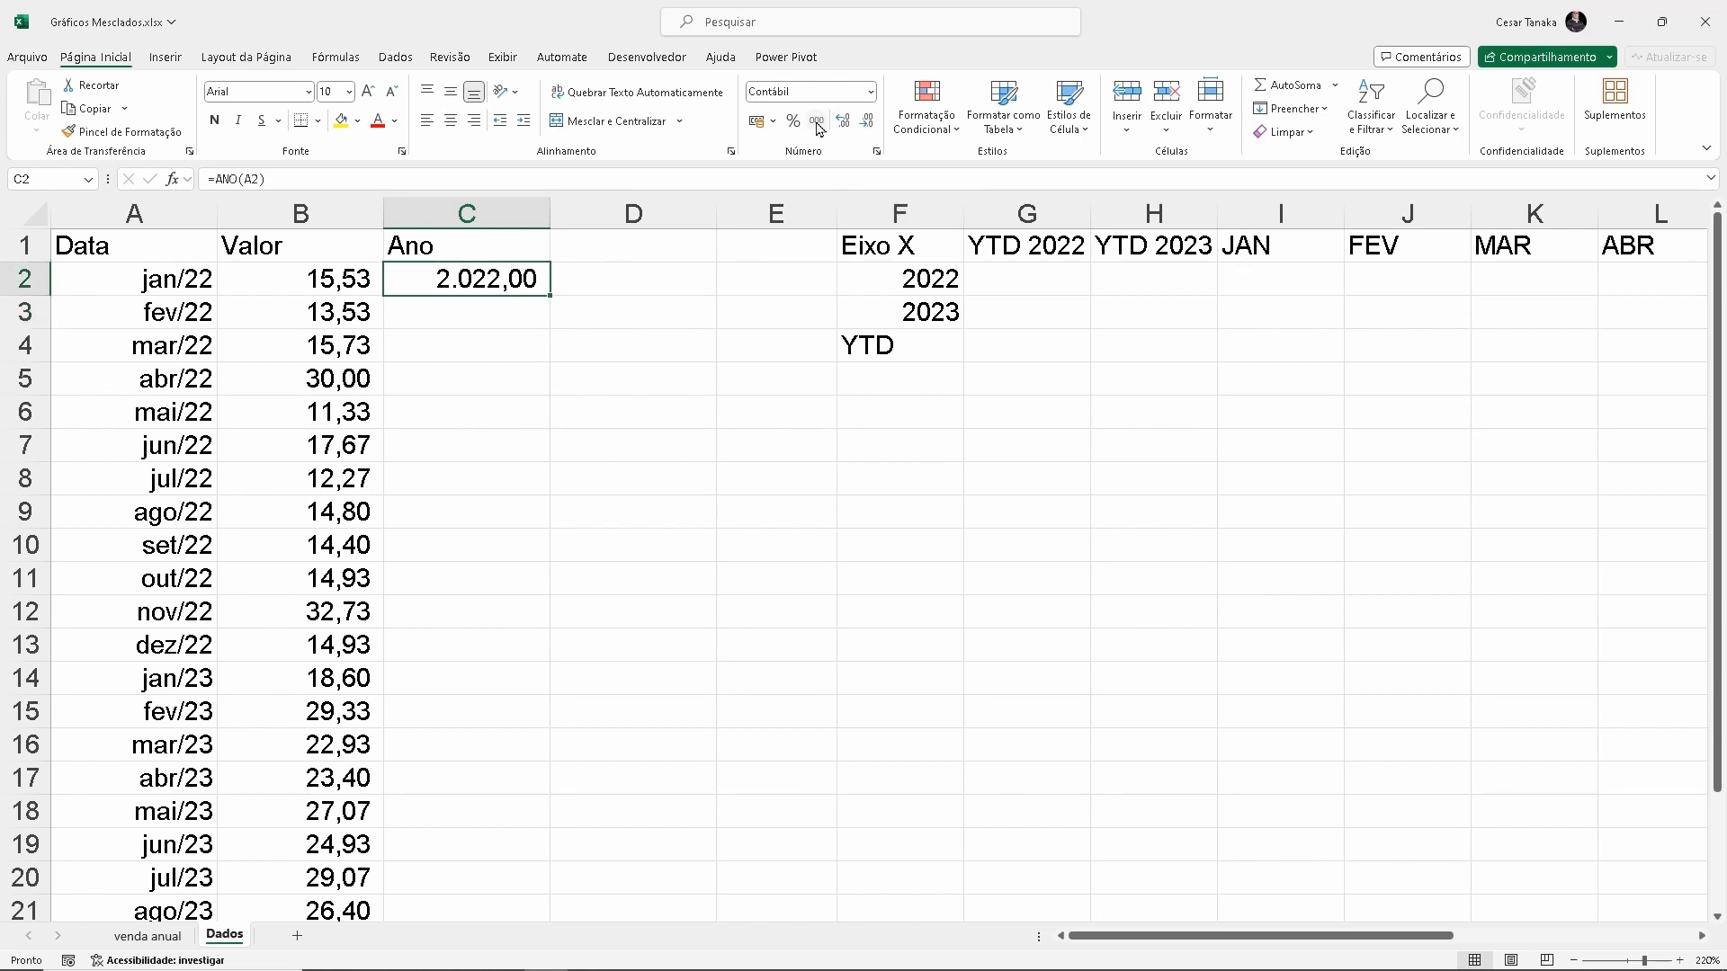
pyautogui.click(870, 91)
pyautogui.click(787, 122)
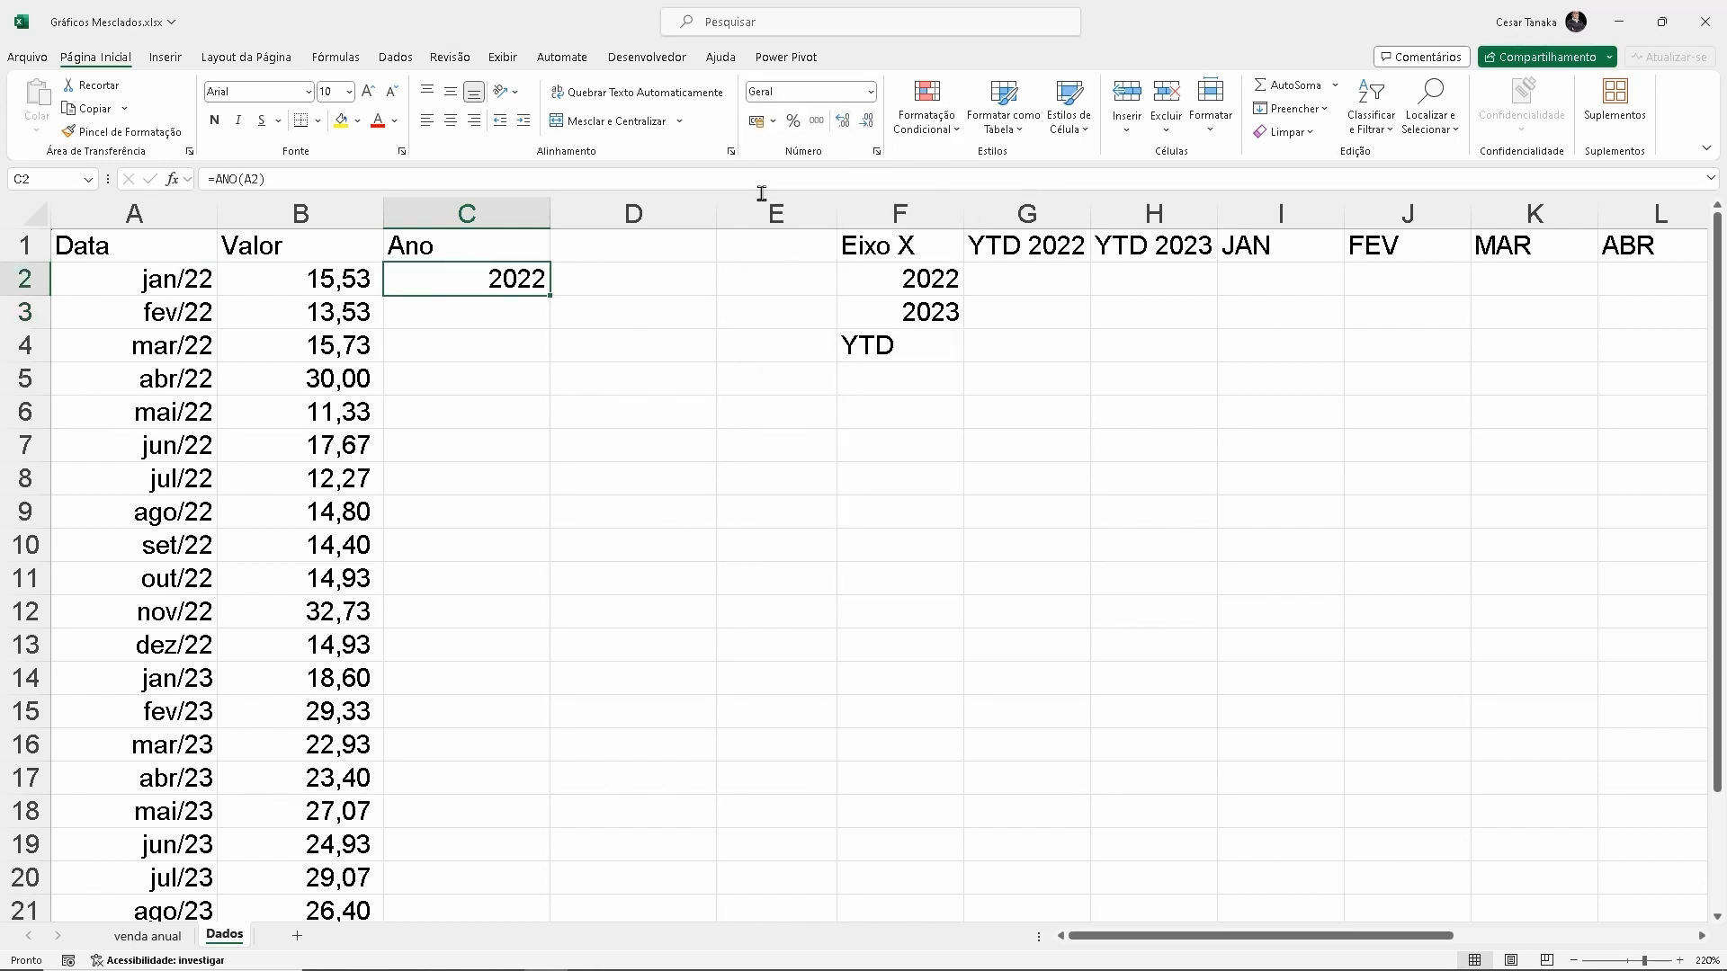
pyautogui.doubleClick(553, 297)
pyautogui.scroll(-4, 477, 490)
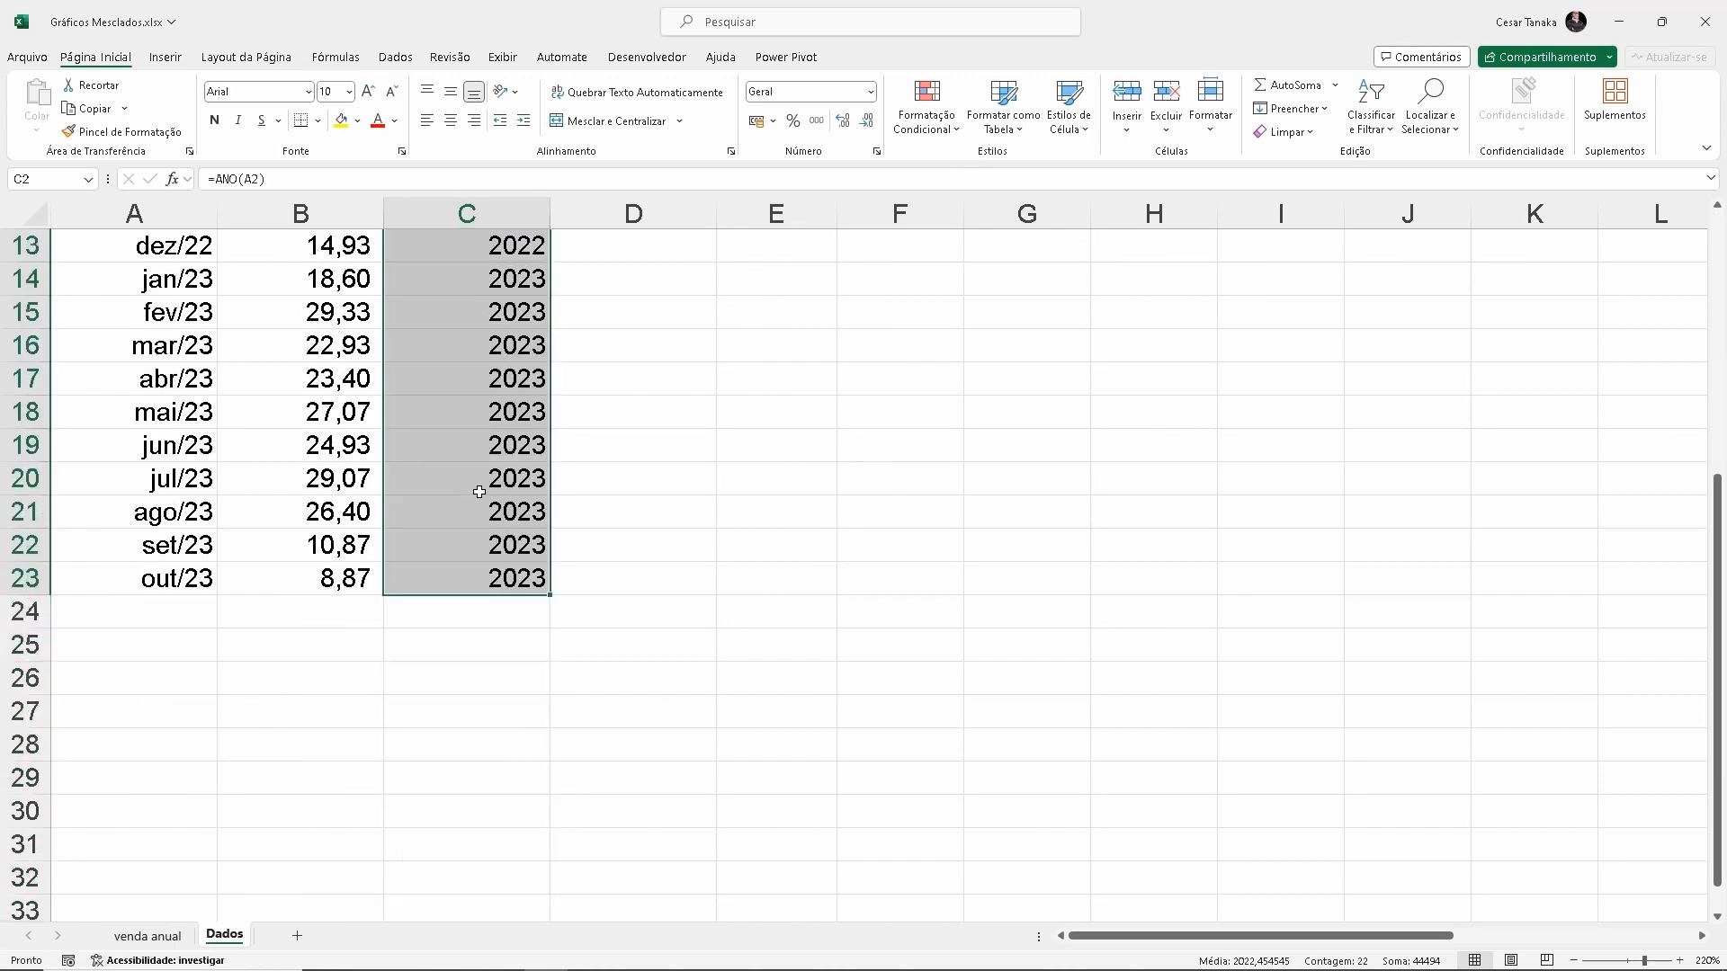
pyautogui.scroll(4, 480, 492)
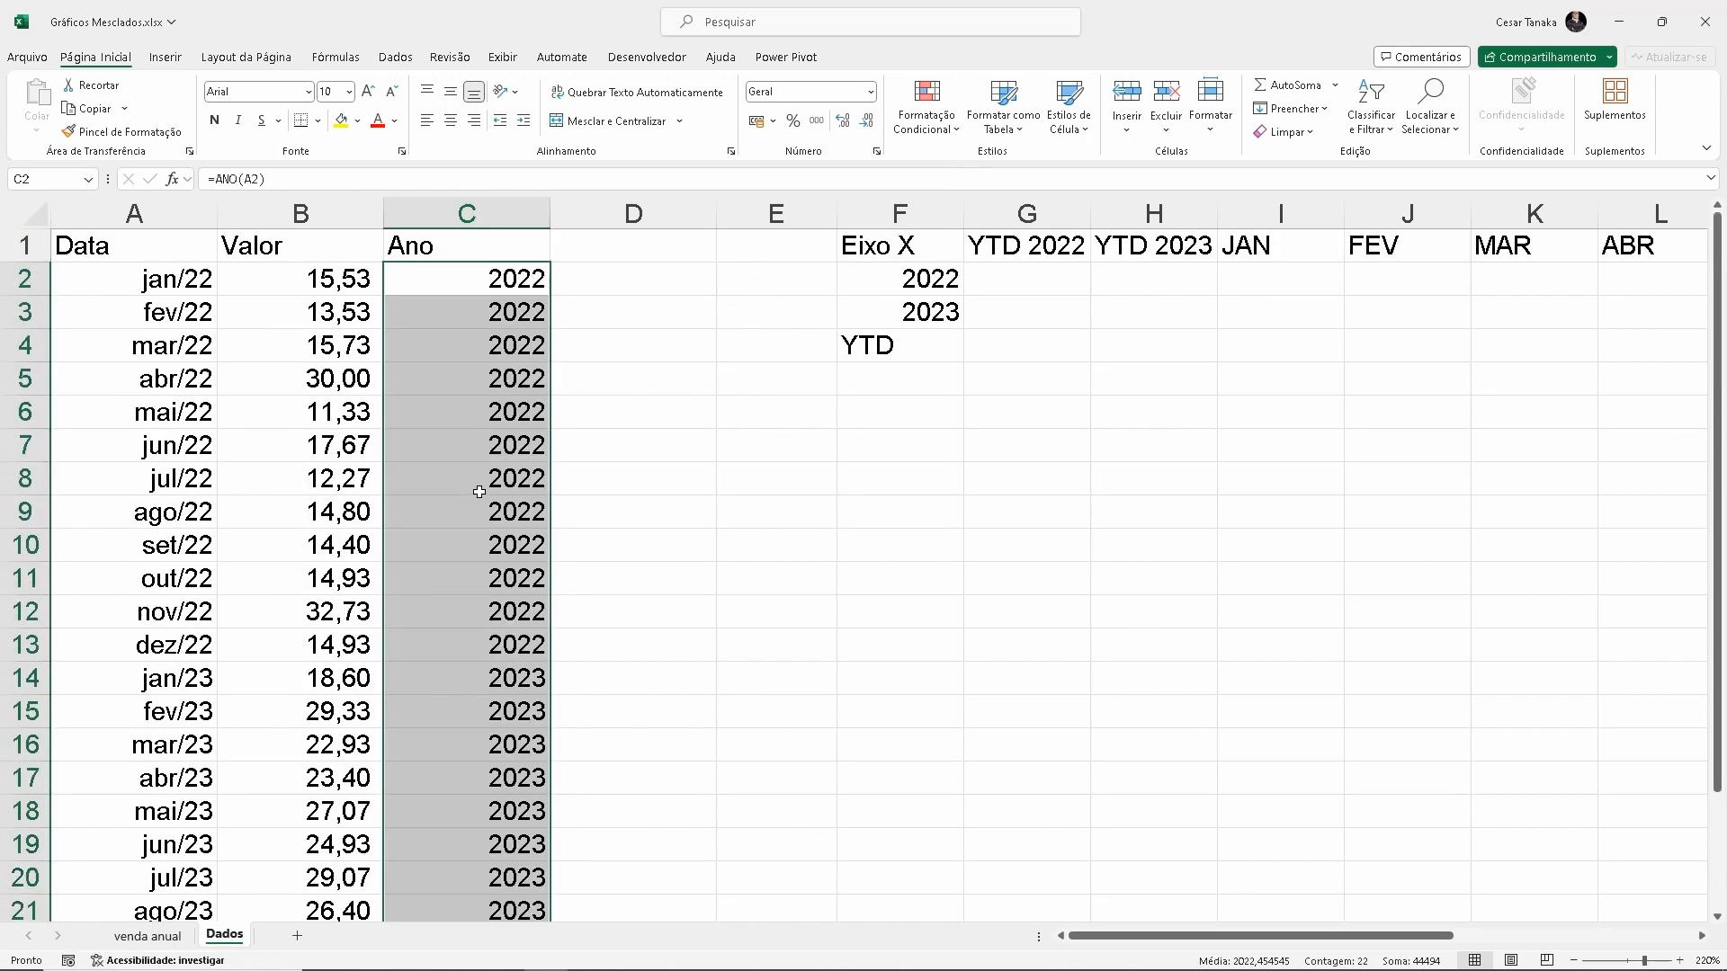
# Fit the Ano column's width to its content and enter the heading "Mês" in cell D1
pyautogui.doubleClick(547, 211)
pyautogui.click(526, 253)
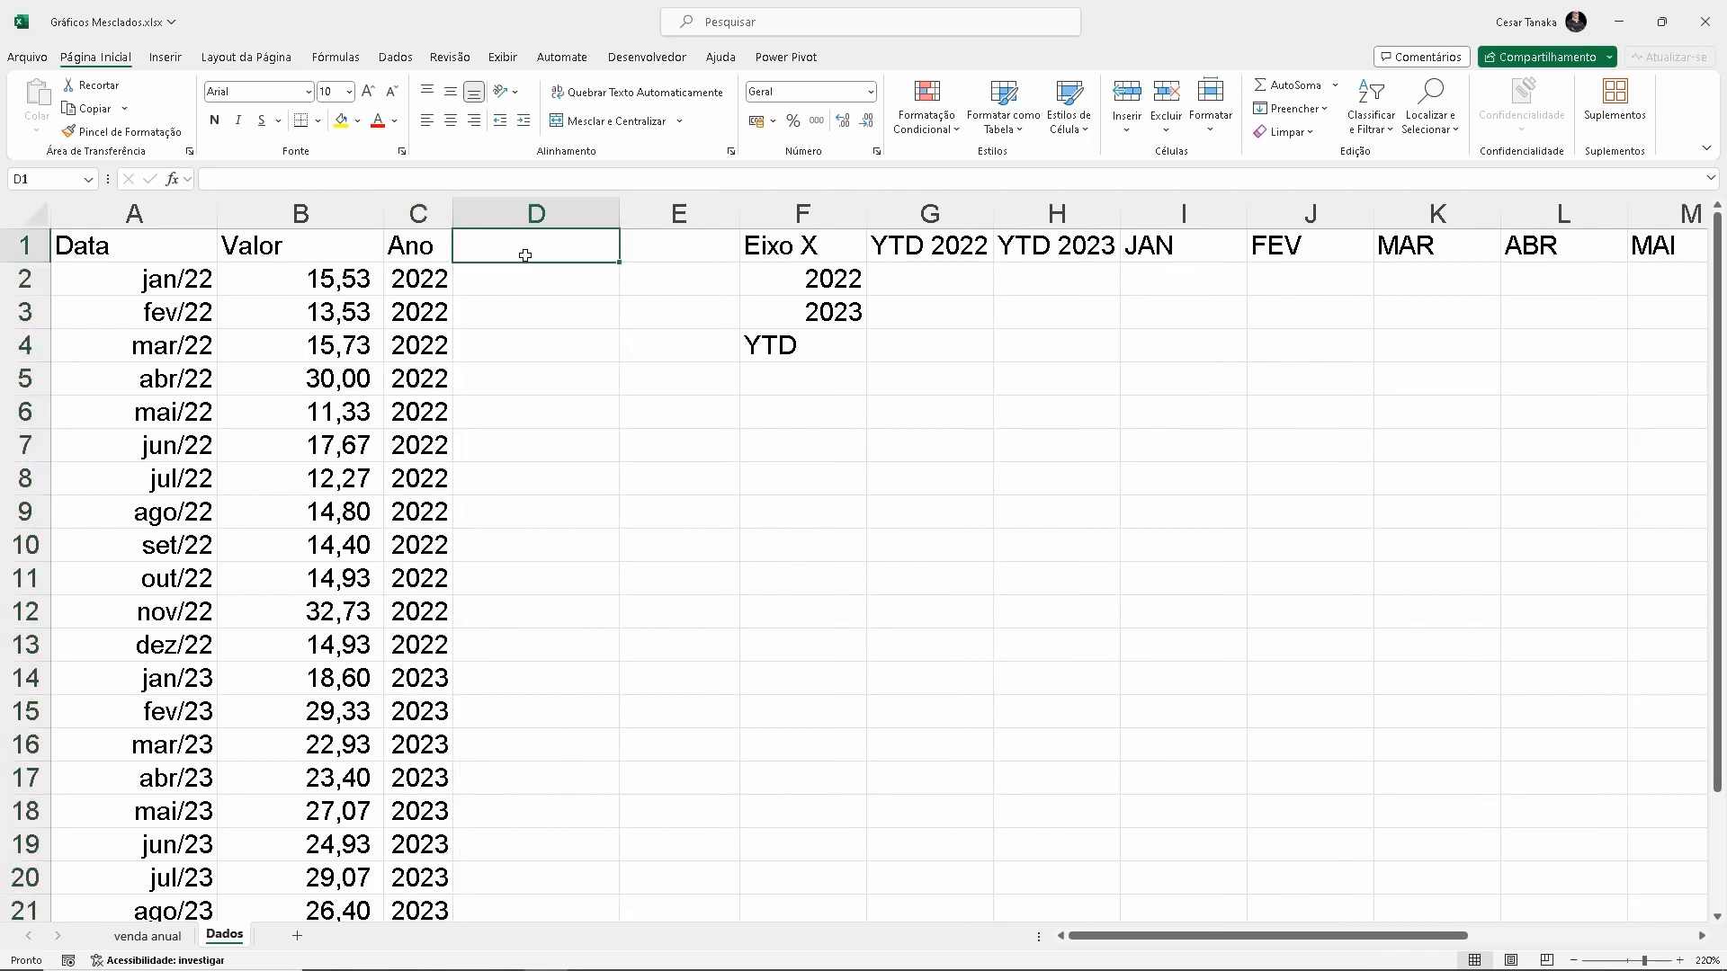
pyautogui.write('Mês')
pyautogui.click(1278, 247)
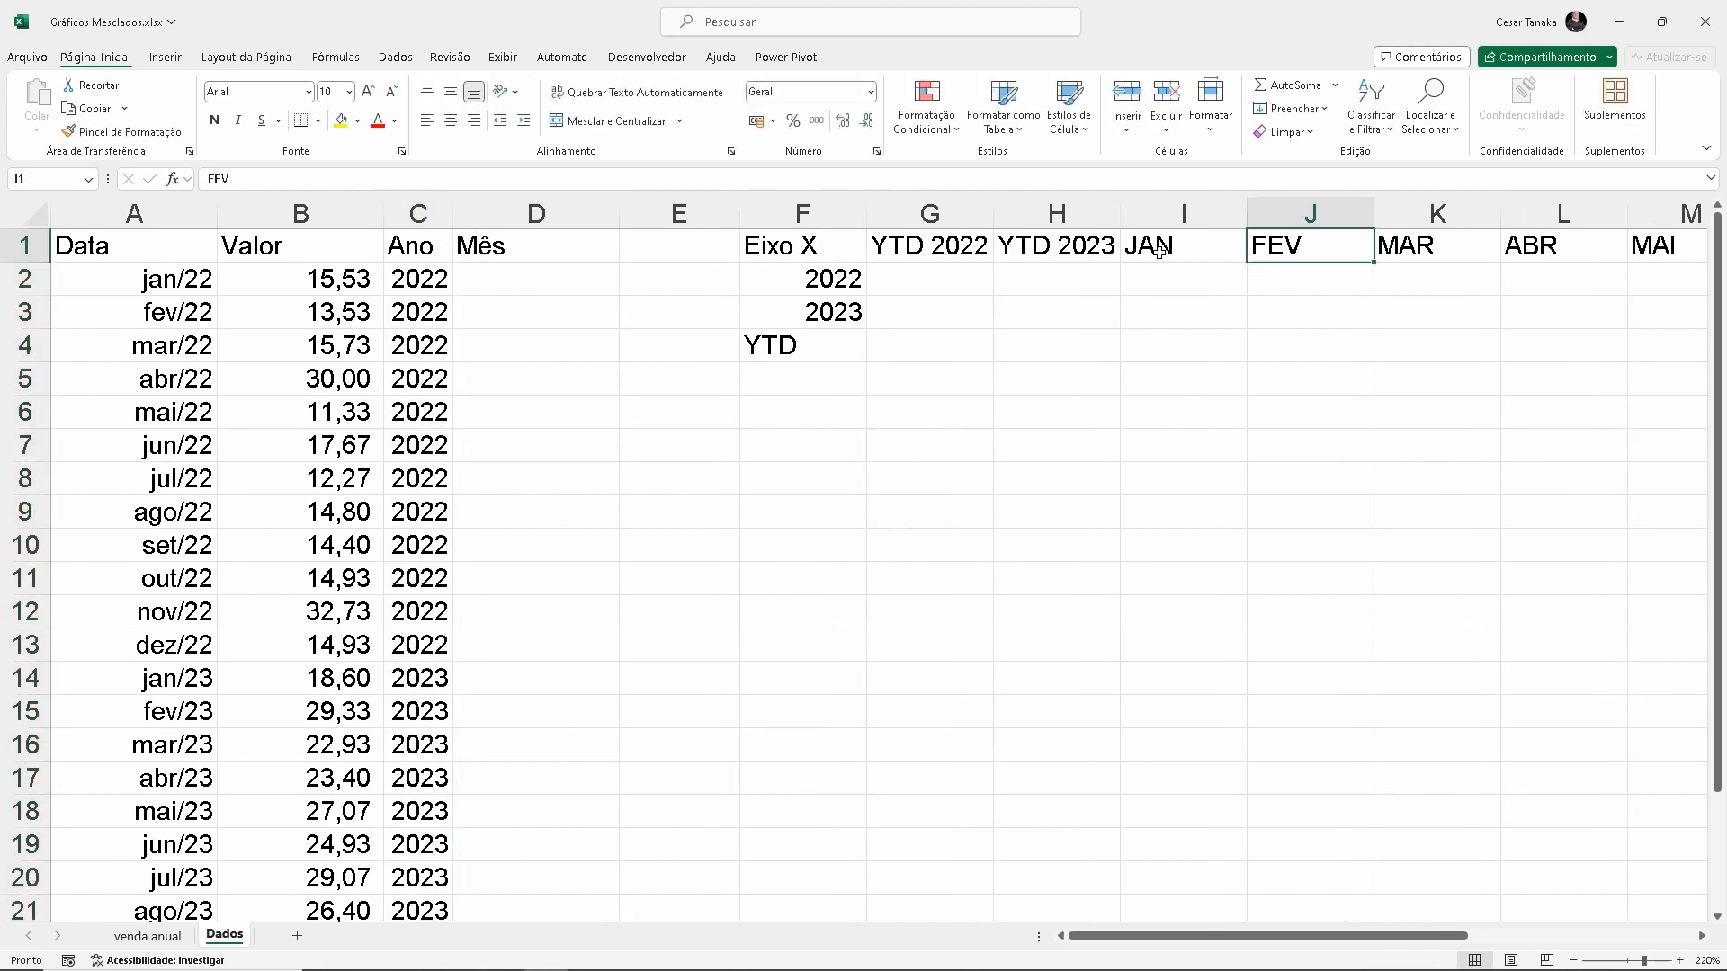
pyautogui.click(1160, 250)
pyautogui.click(1305, 249)
pyautogui.click(1417, 241)
# Enter the formula =TEXTO(A2; "mmm") in cell D2 to extract the abbreviated month name
pyautogui.click(525, 279)
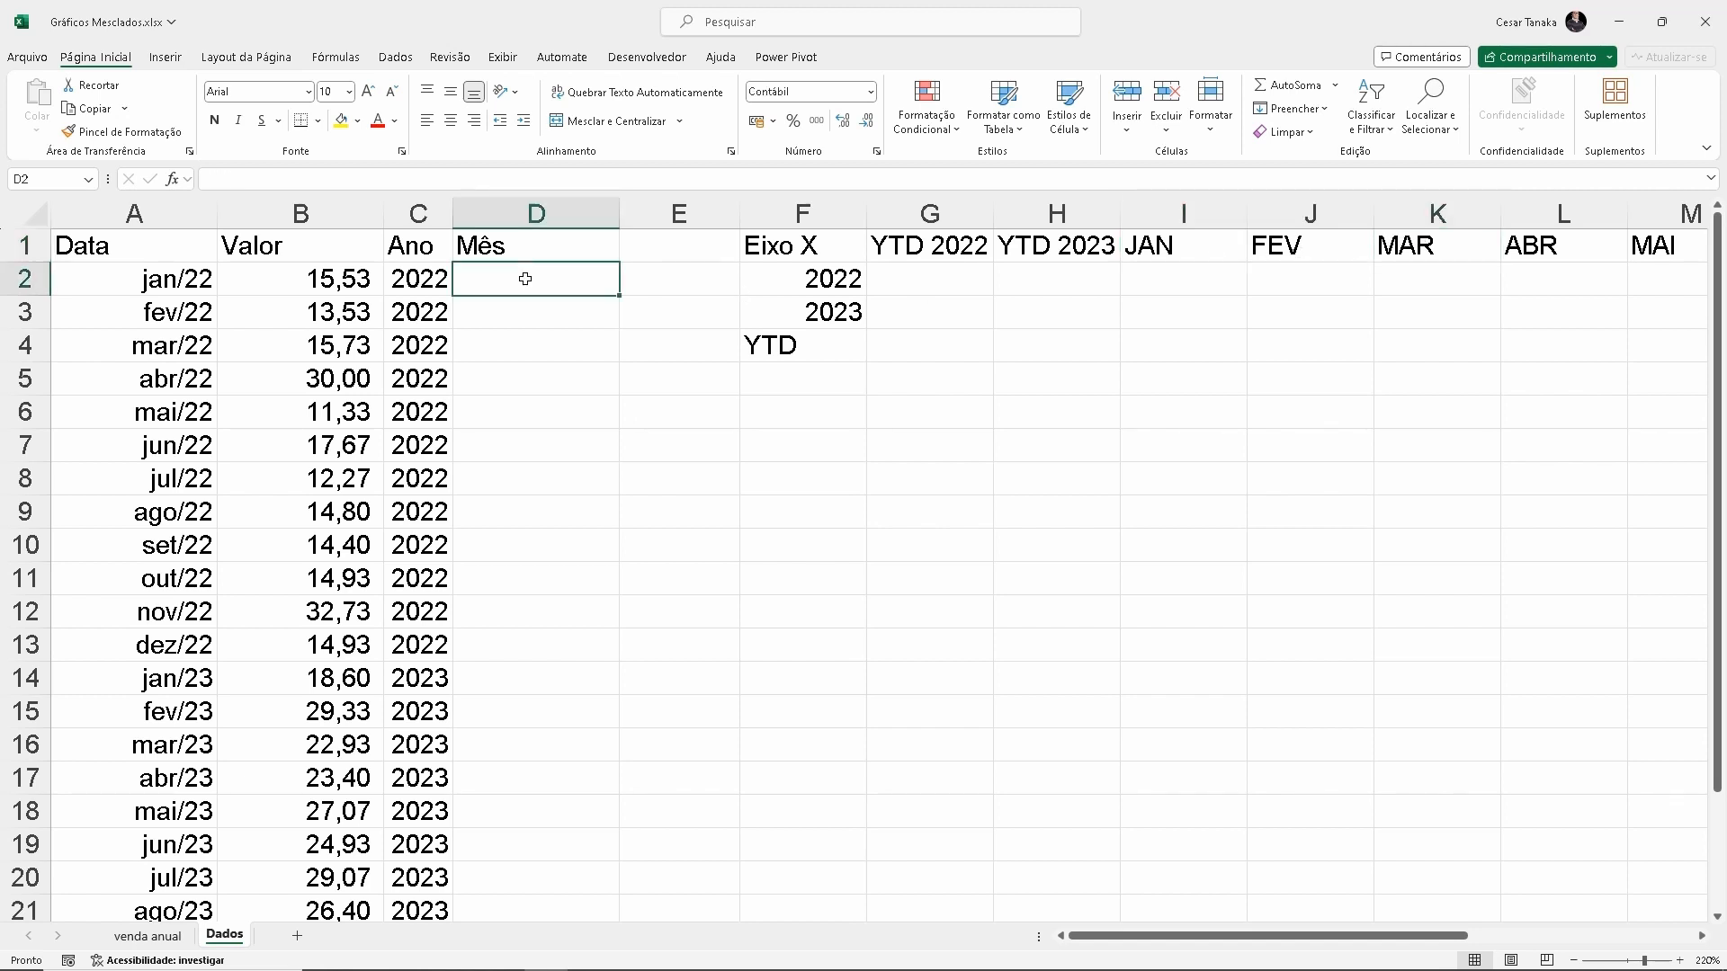
pyautogui.write('=t')
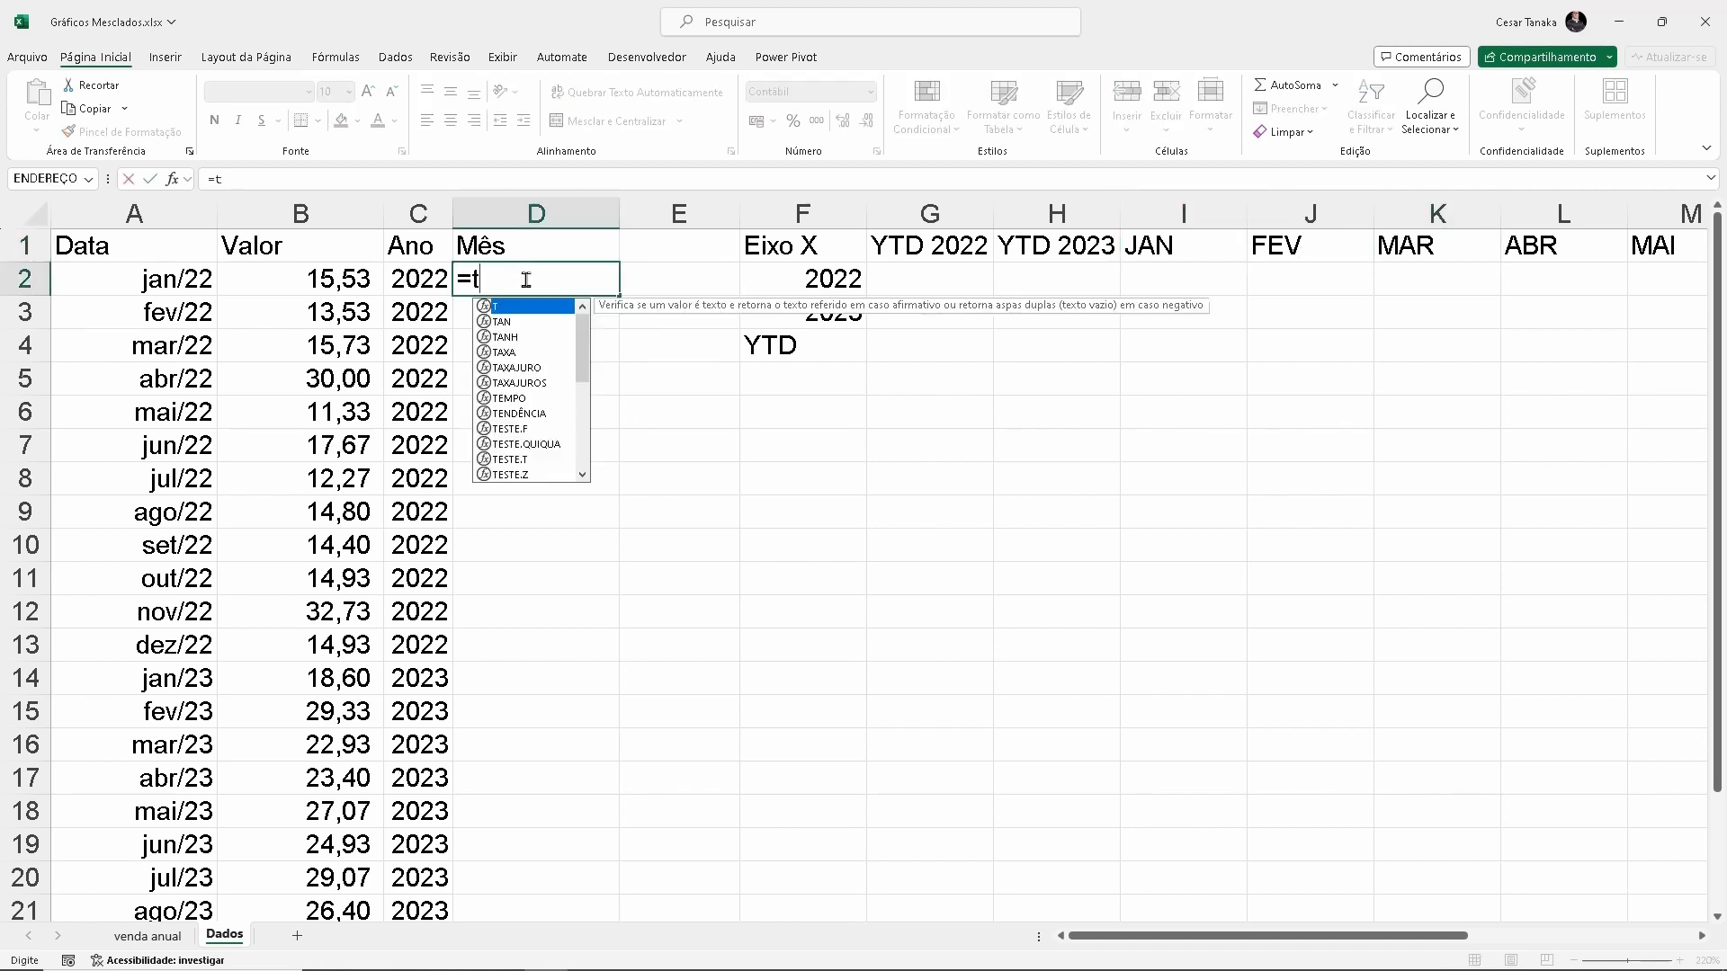
pyautogui.write('exto(')
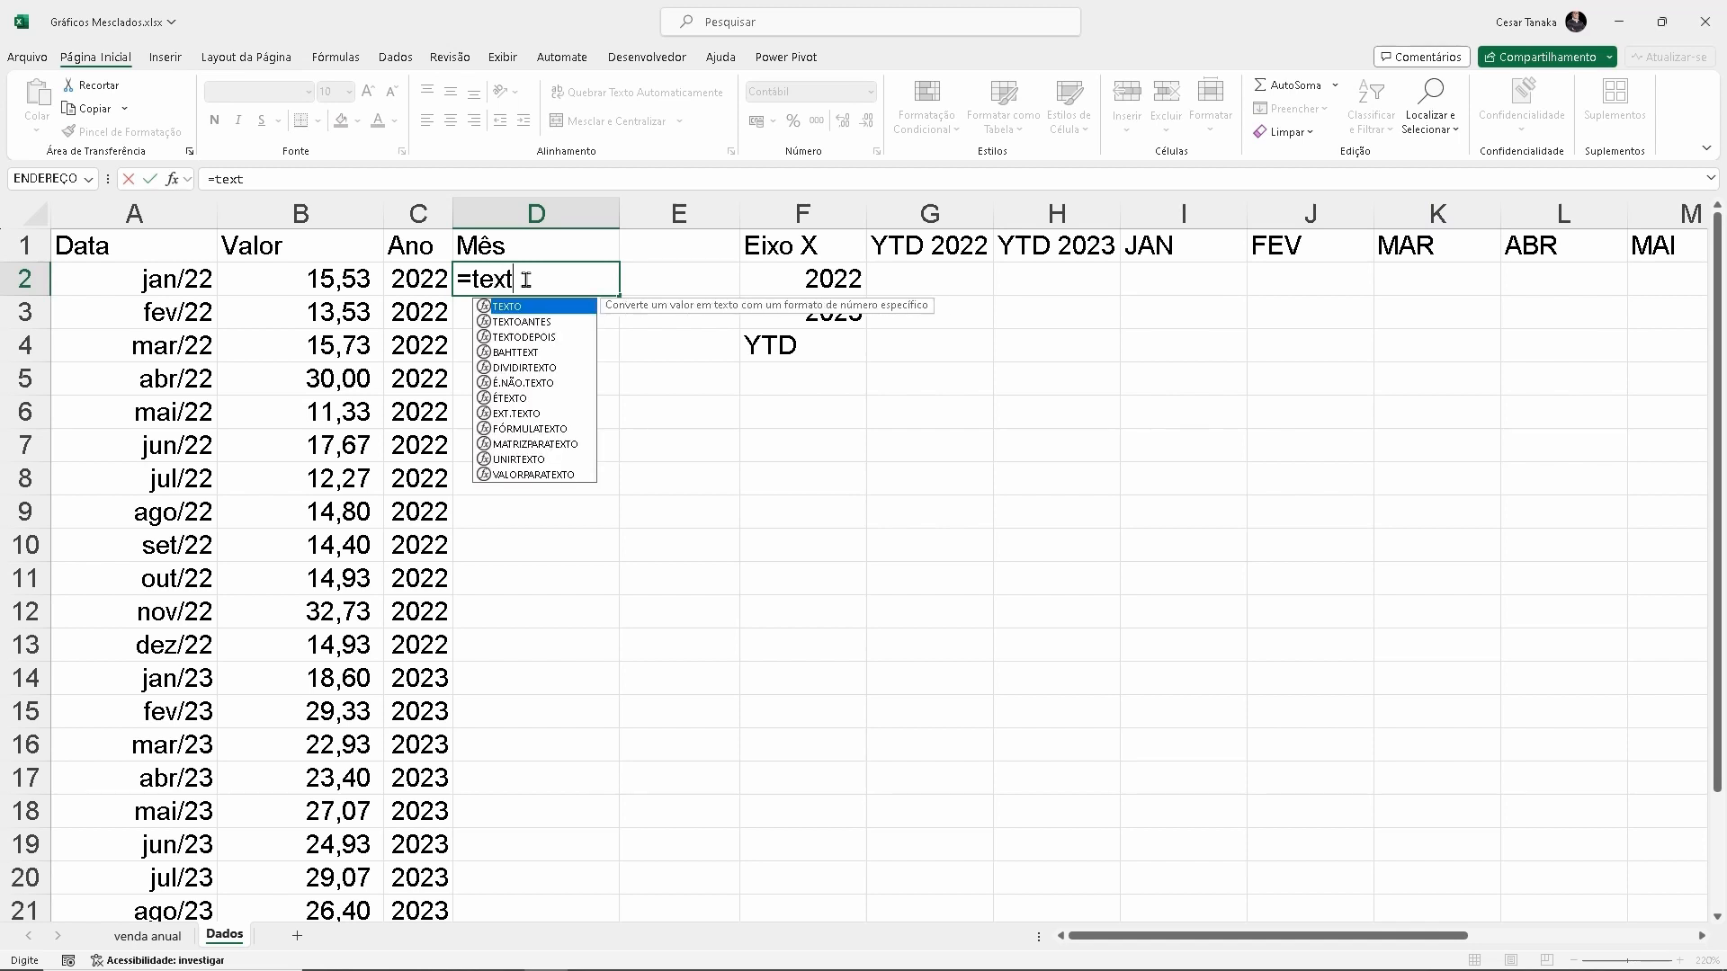
pyautogui.click(152, 282)
pyautogui.write(';')
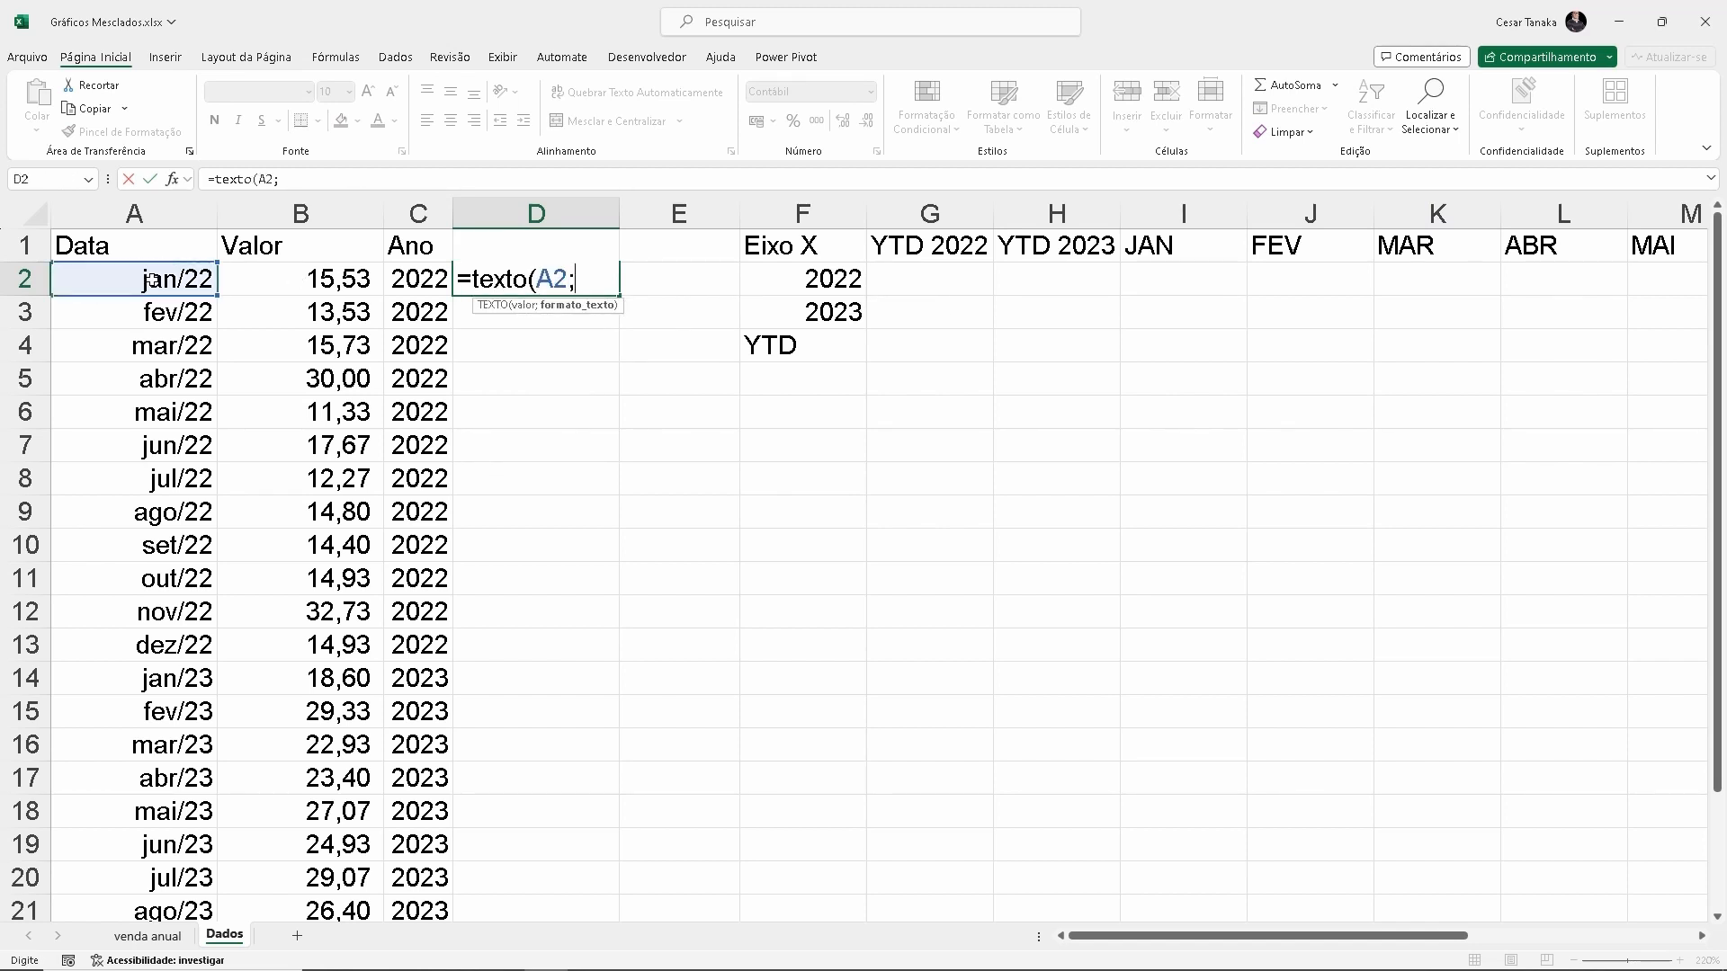
pyautogui.write(' "mmm")')
pyautogui.press('Return')
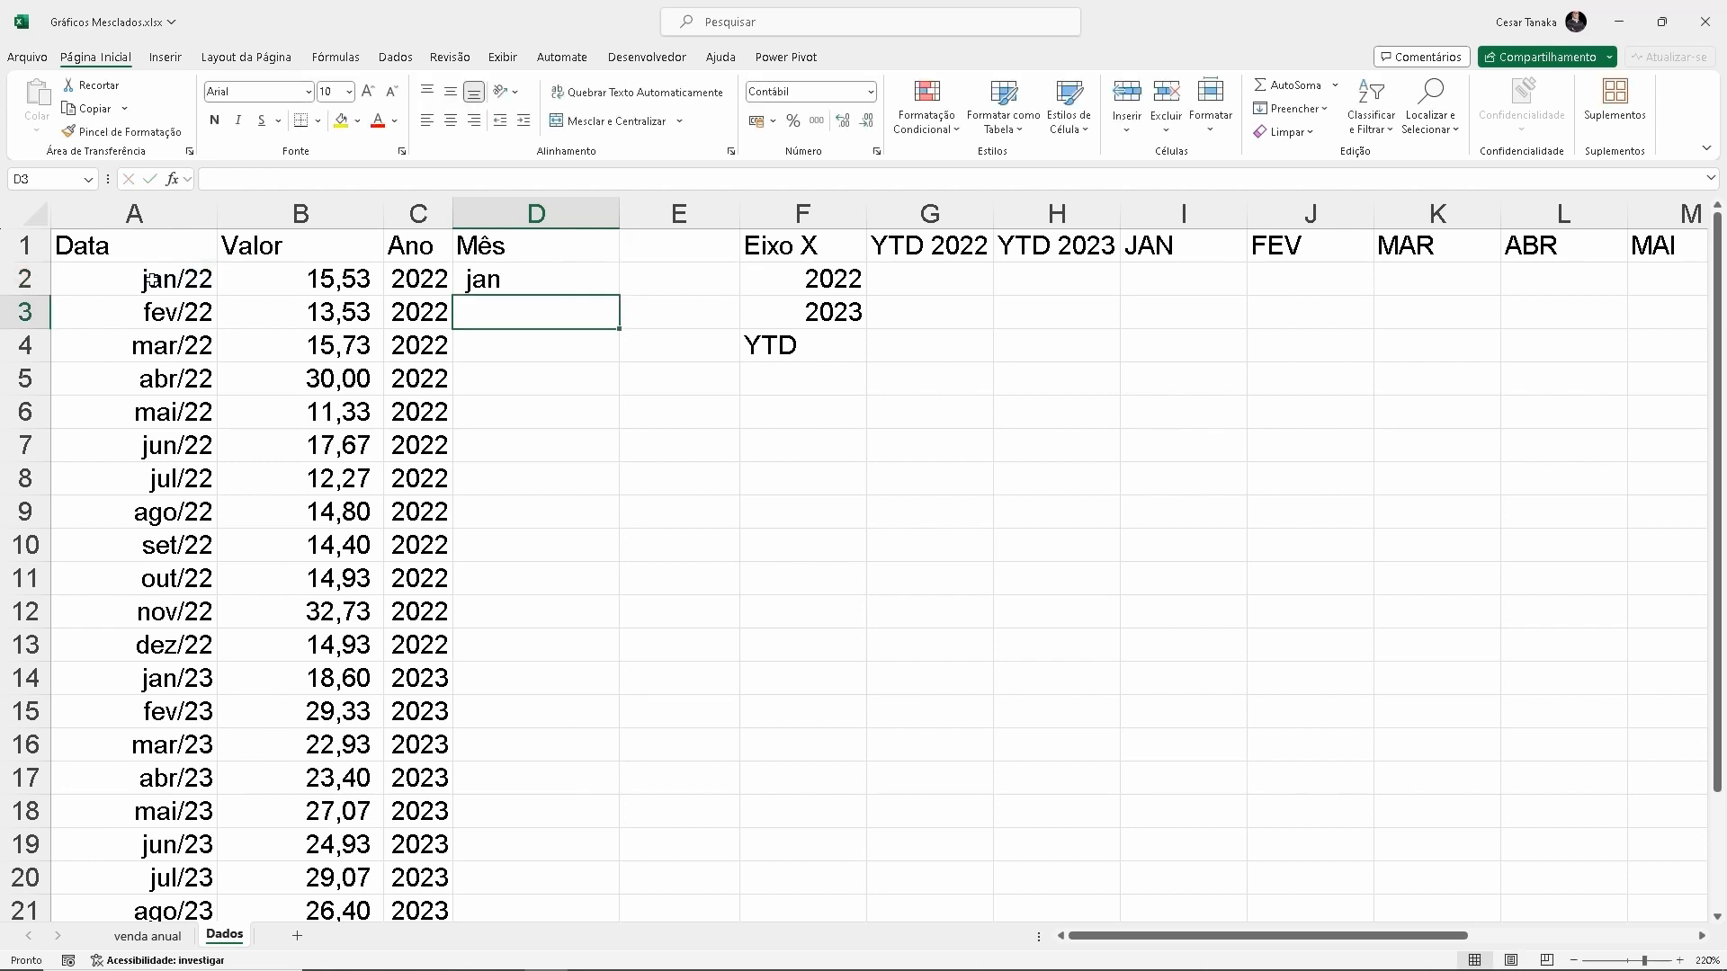
# Fill the month formula from D2 down to D23 and fit the Mês column's width to its content
pyautogui.click(569, 282)
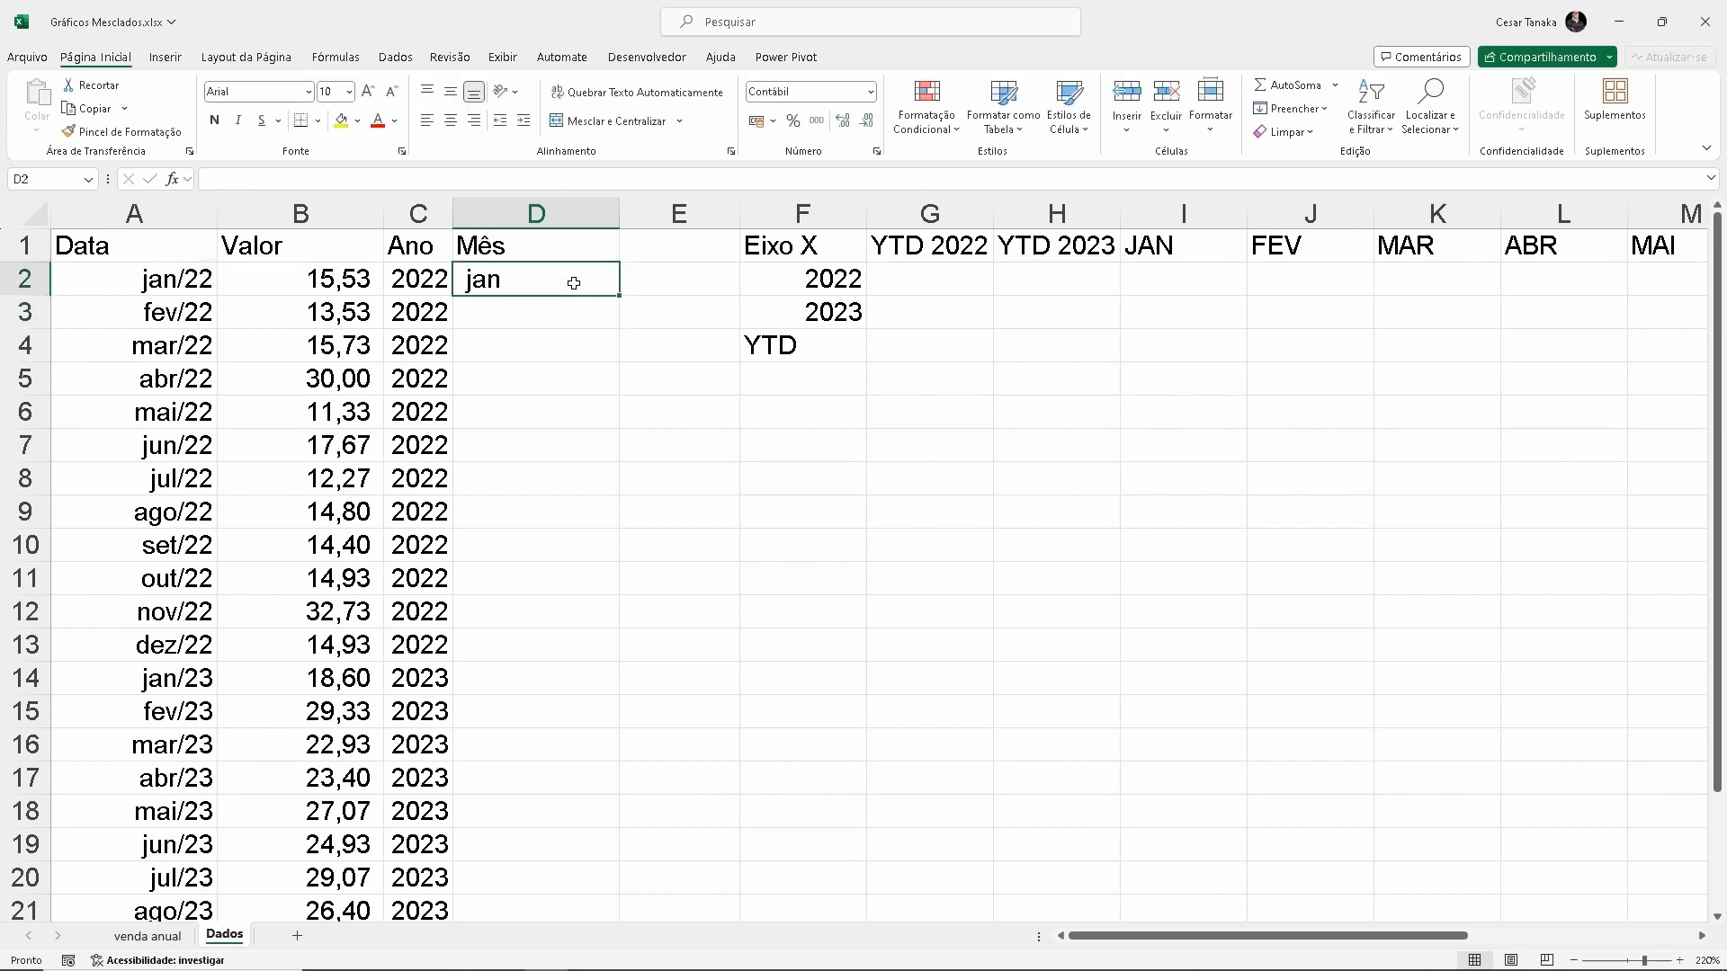
pyautogui.doubleClick(617, 297)
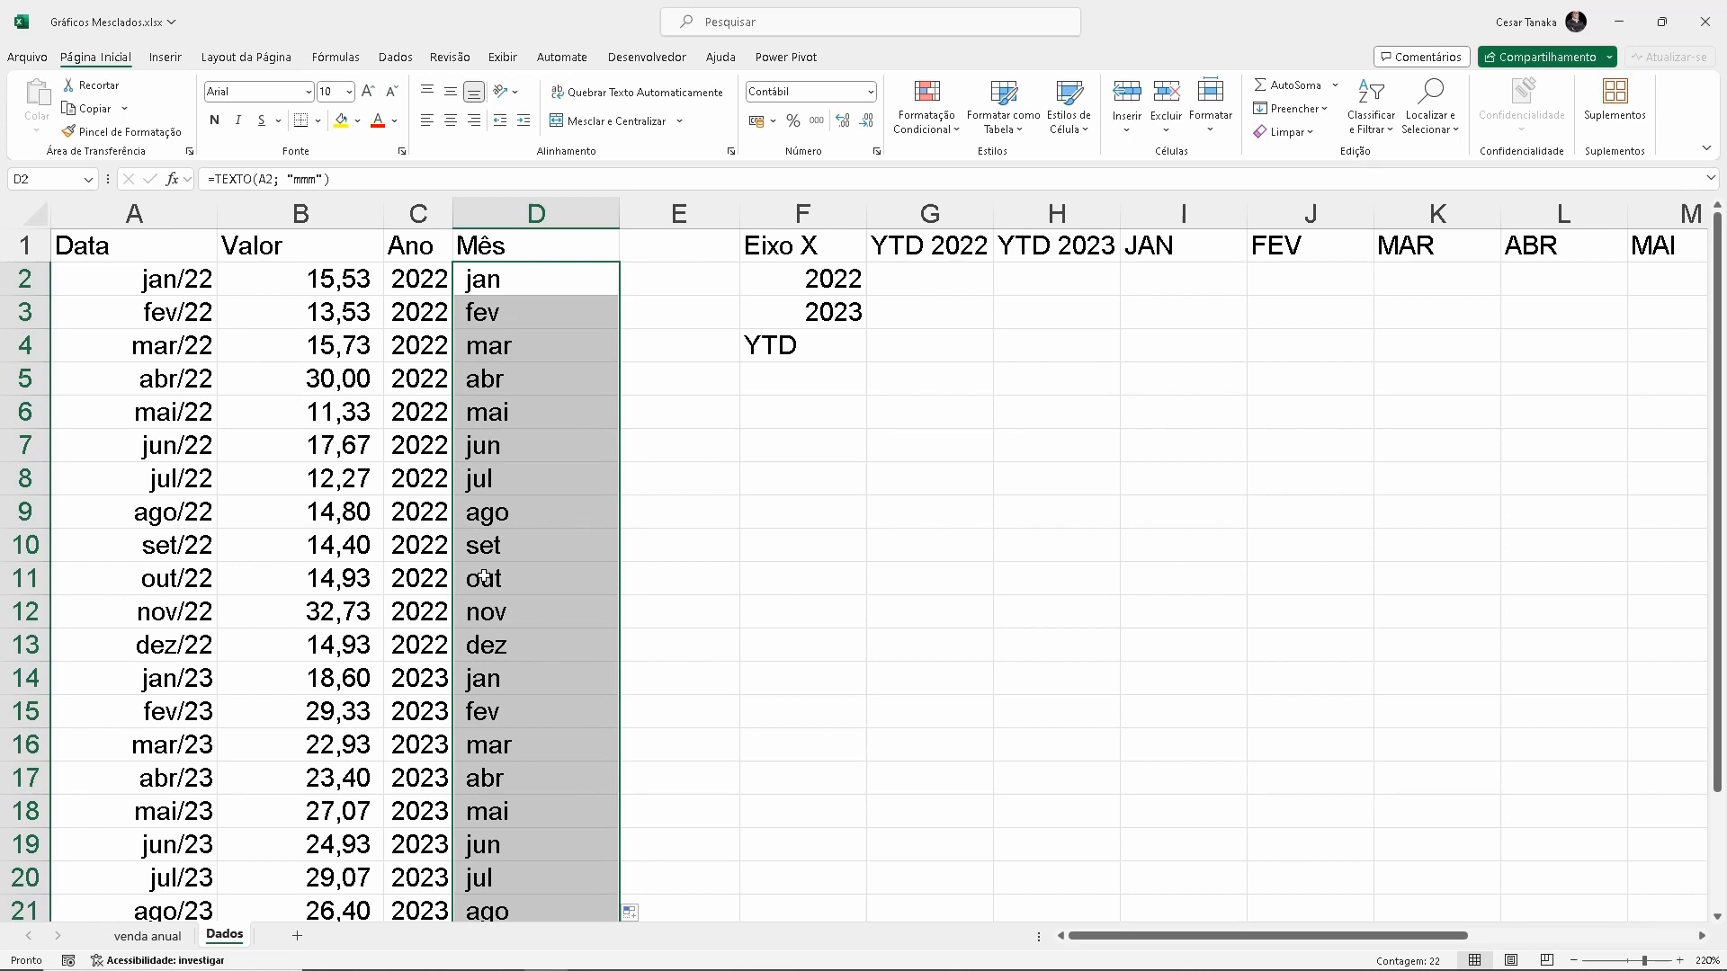
pyautogui.scroll(-3, 495, 630)
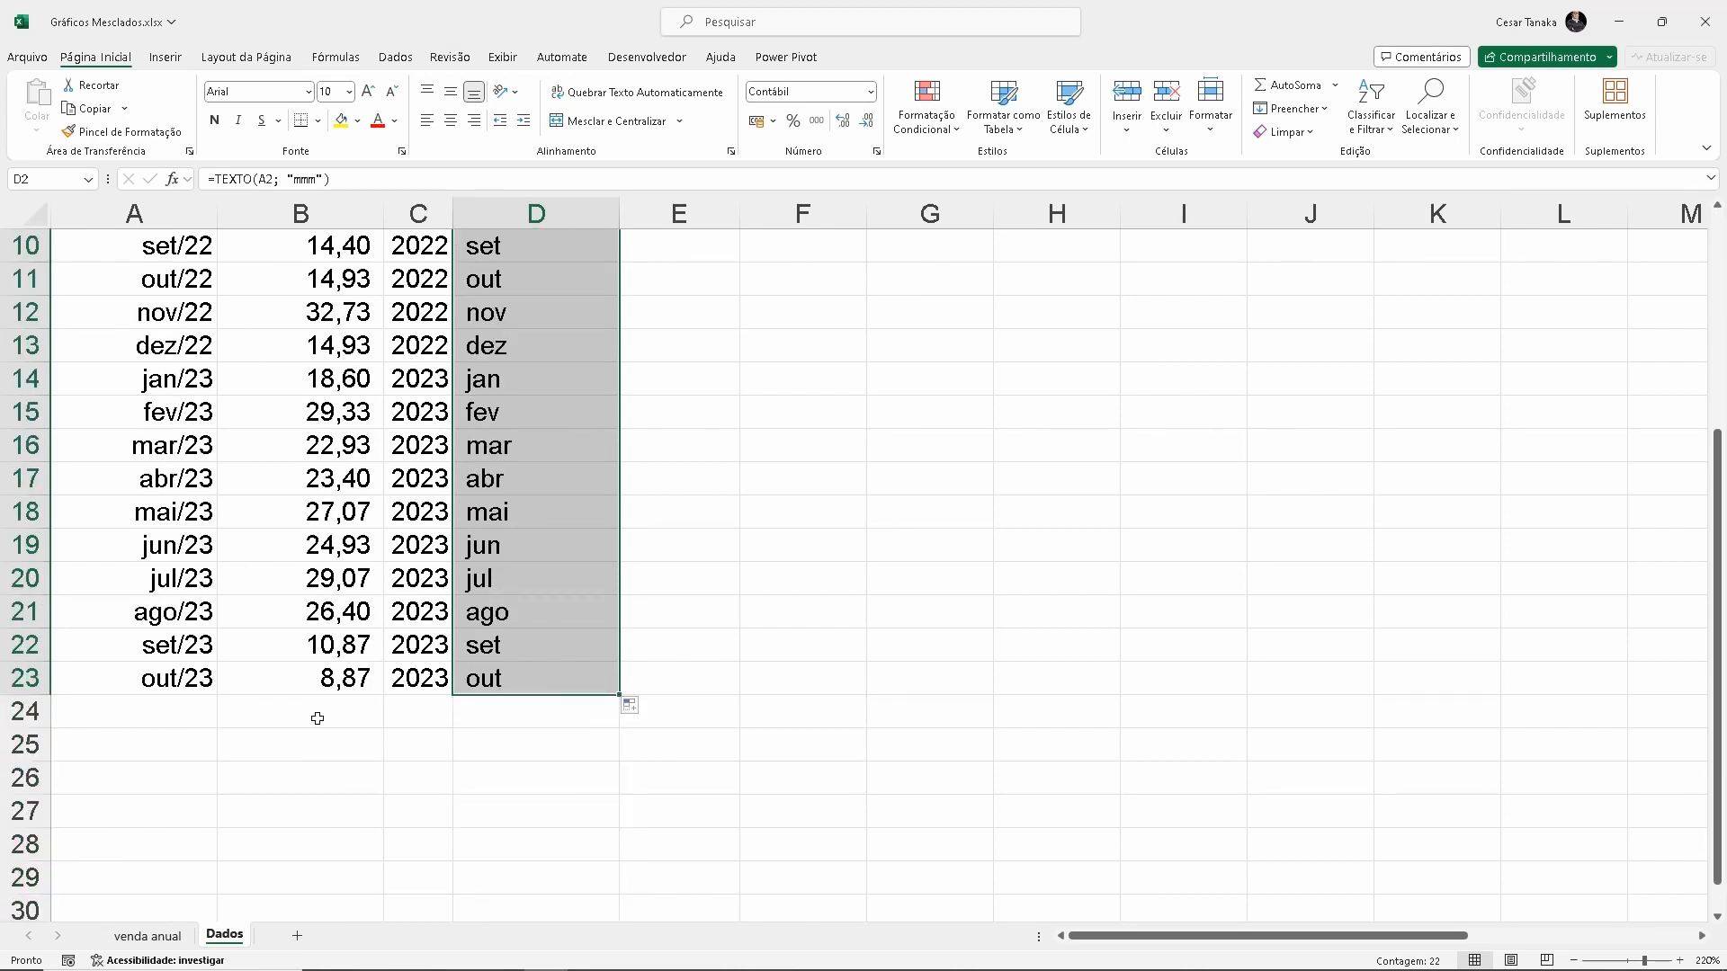
pyautogui.scroll(3, 589, 674)
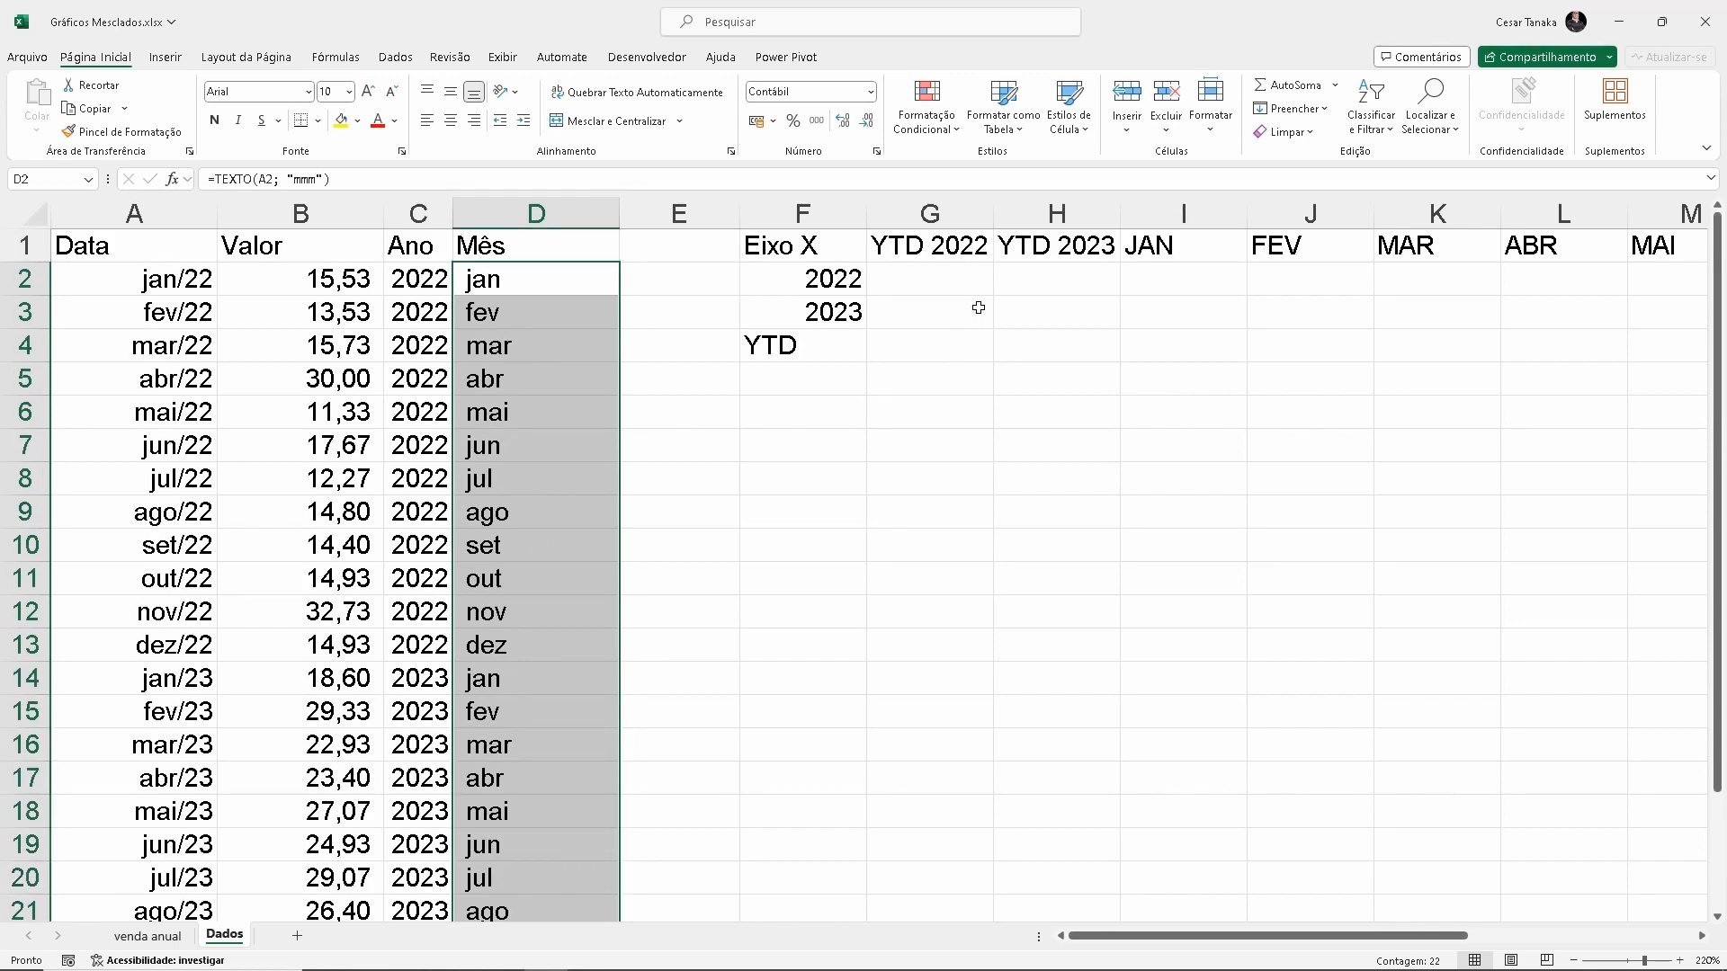
pyautogui.click(1139, 275)
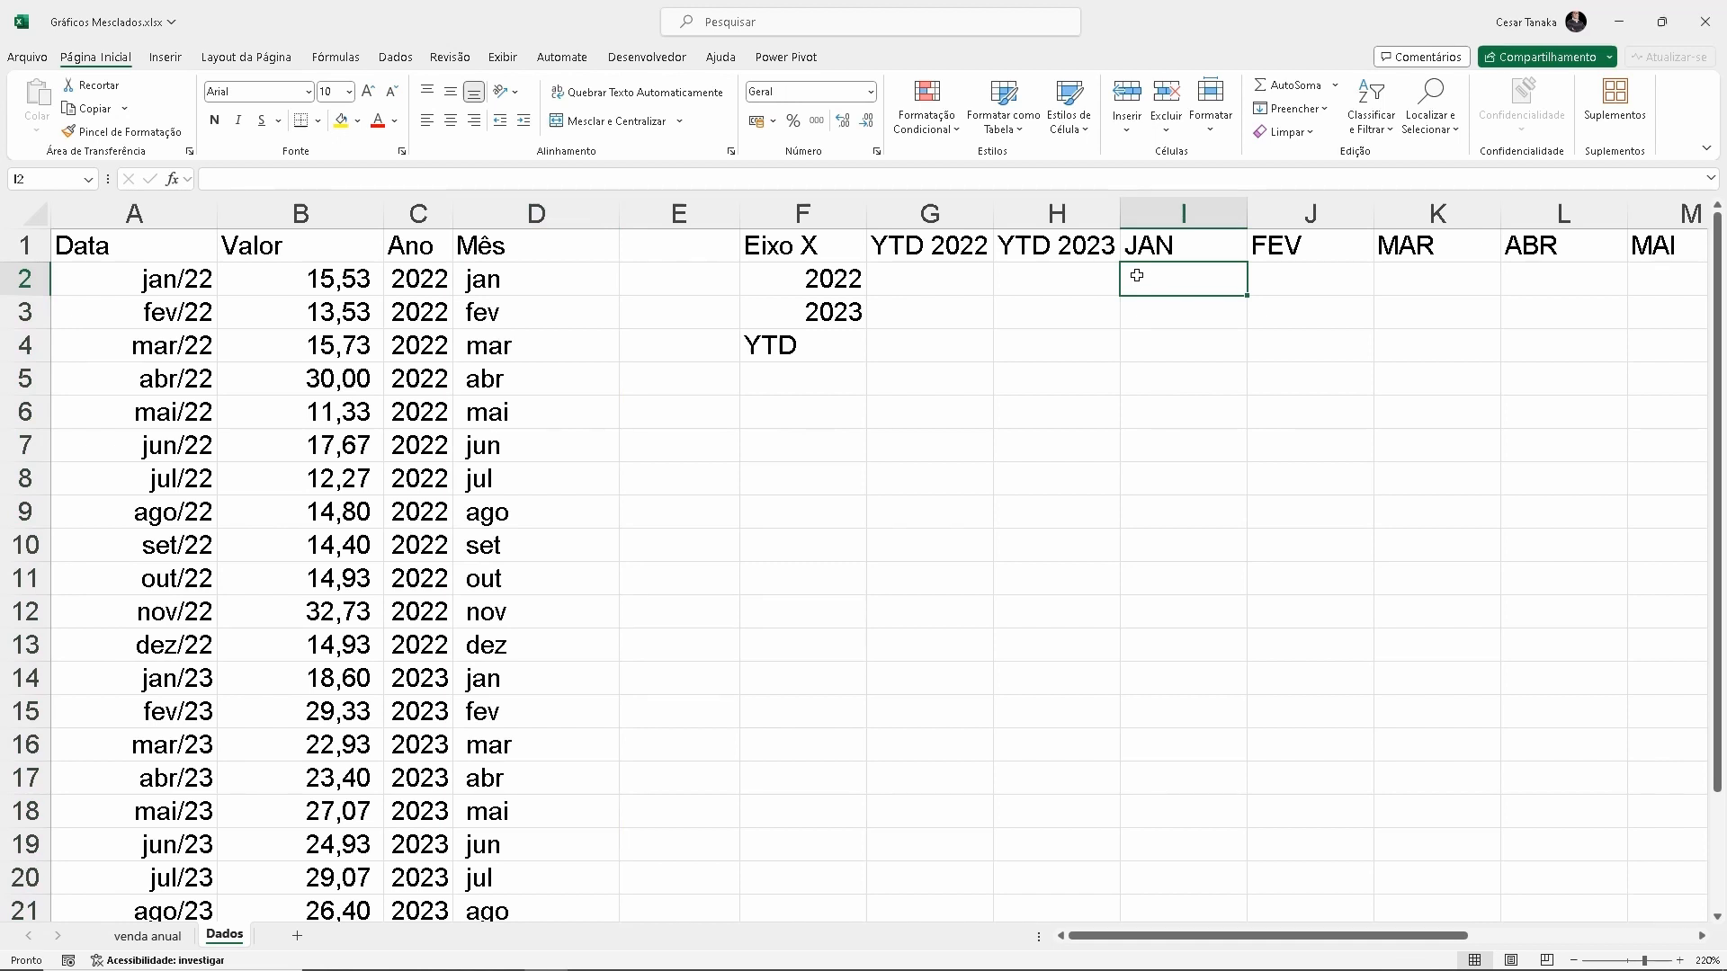
pyautogui.doubleClick(620, 213)
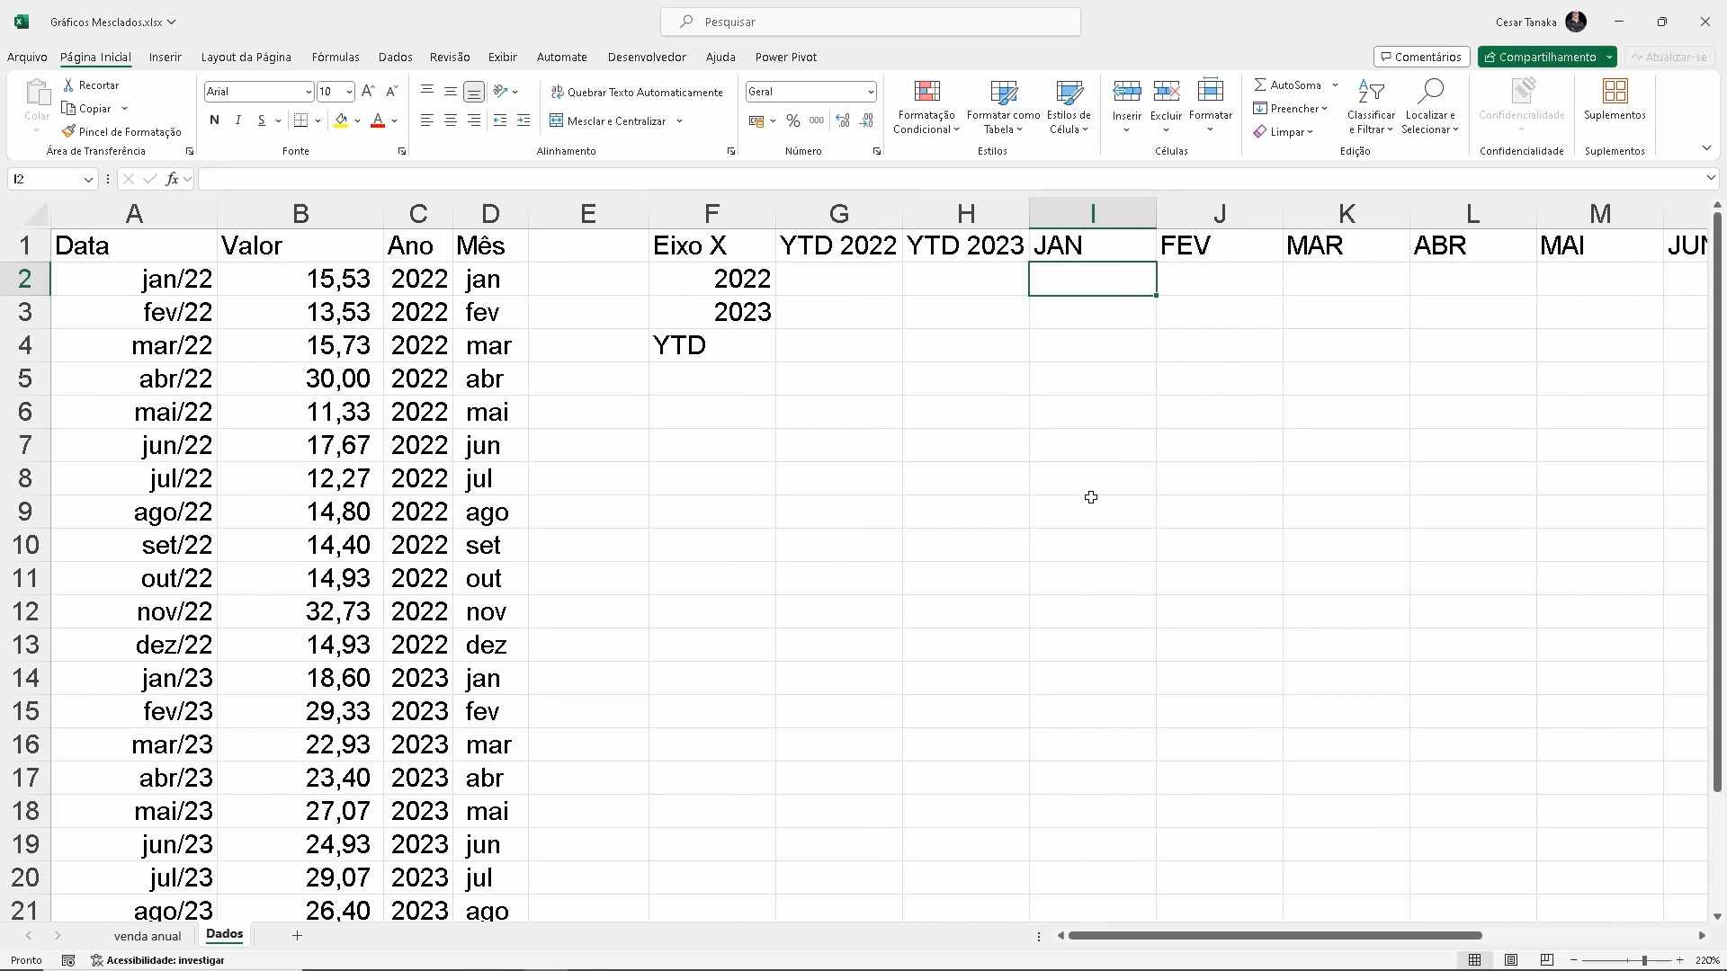
# Start a SOMASES formula in cell I2 with the absolute range $B$2:$B$23 as the sum range
pyautogui.write('=soma')
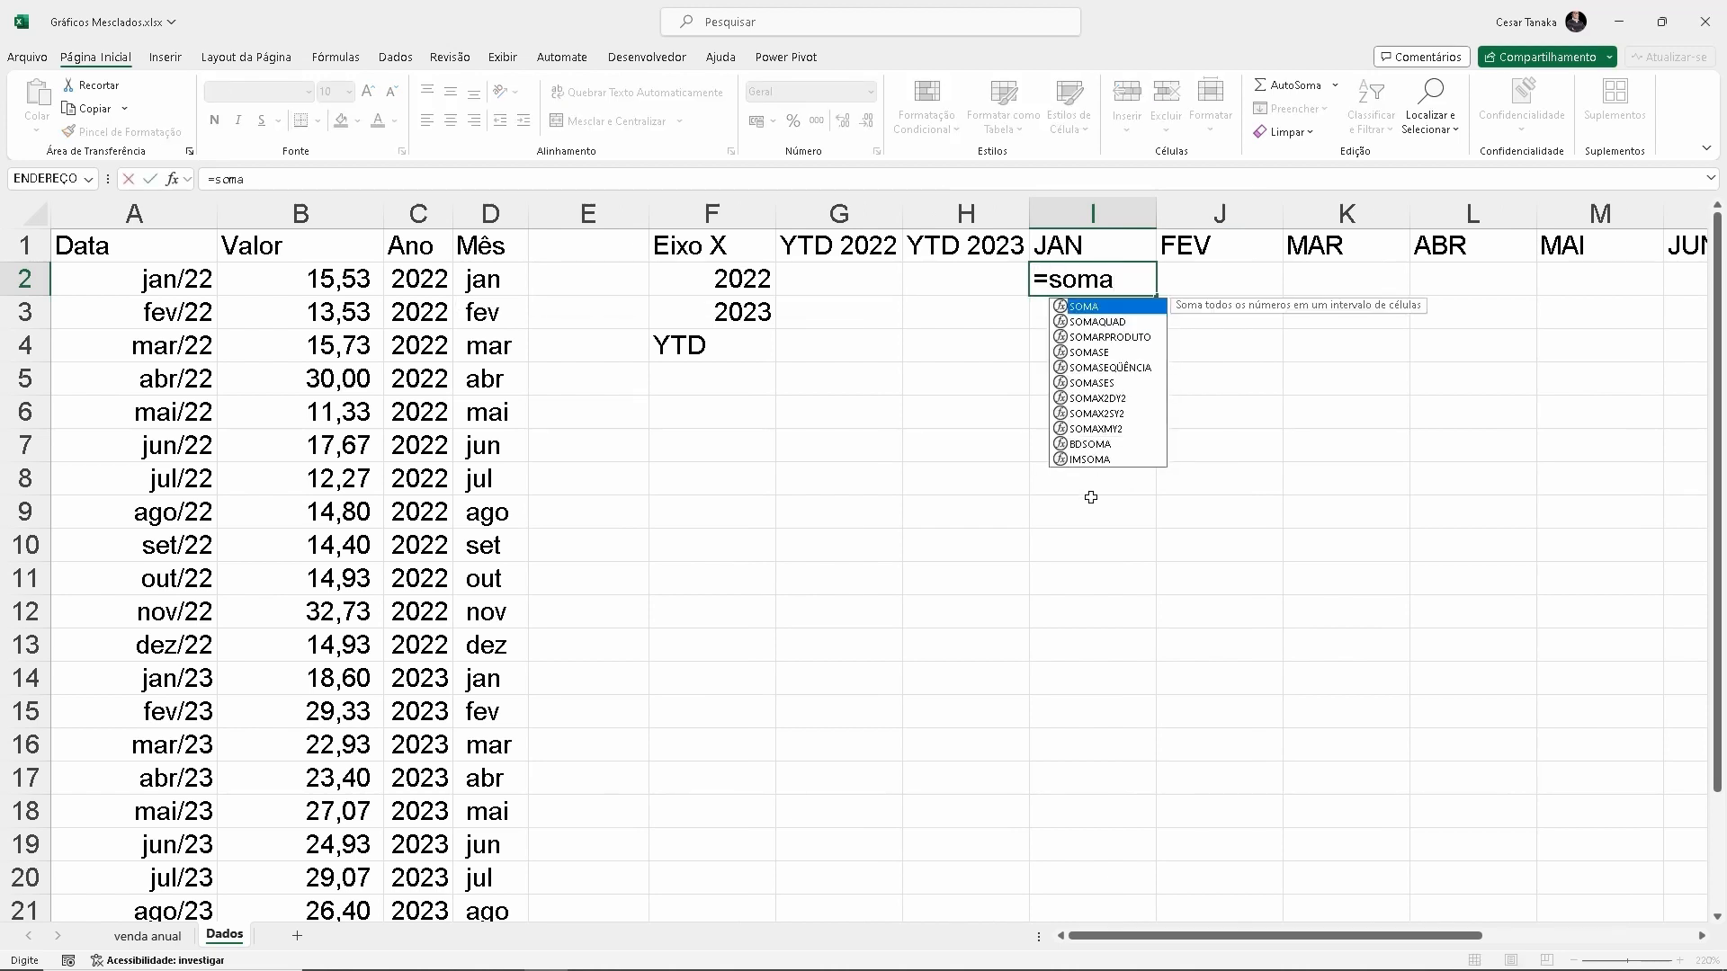
pyautogui.write('ses(')
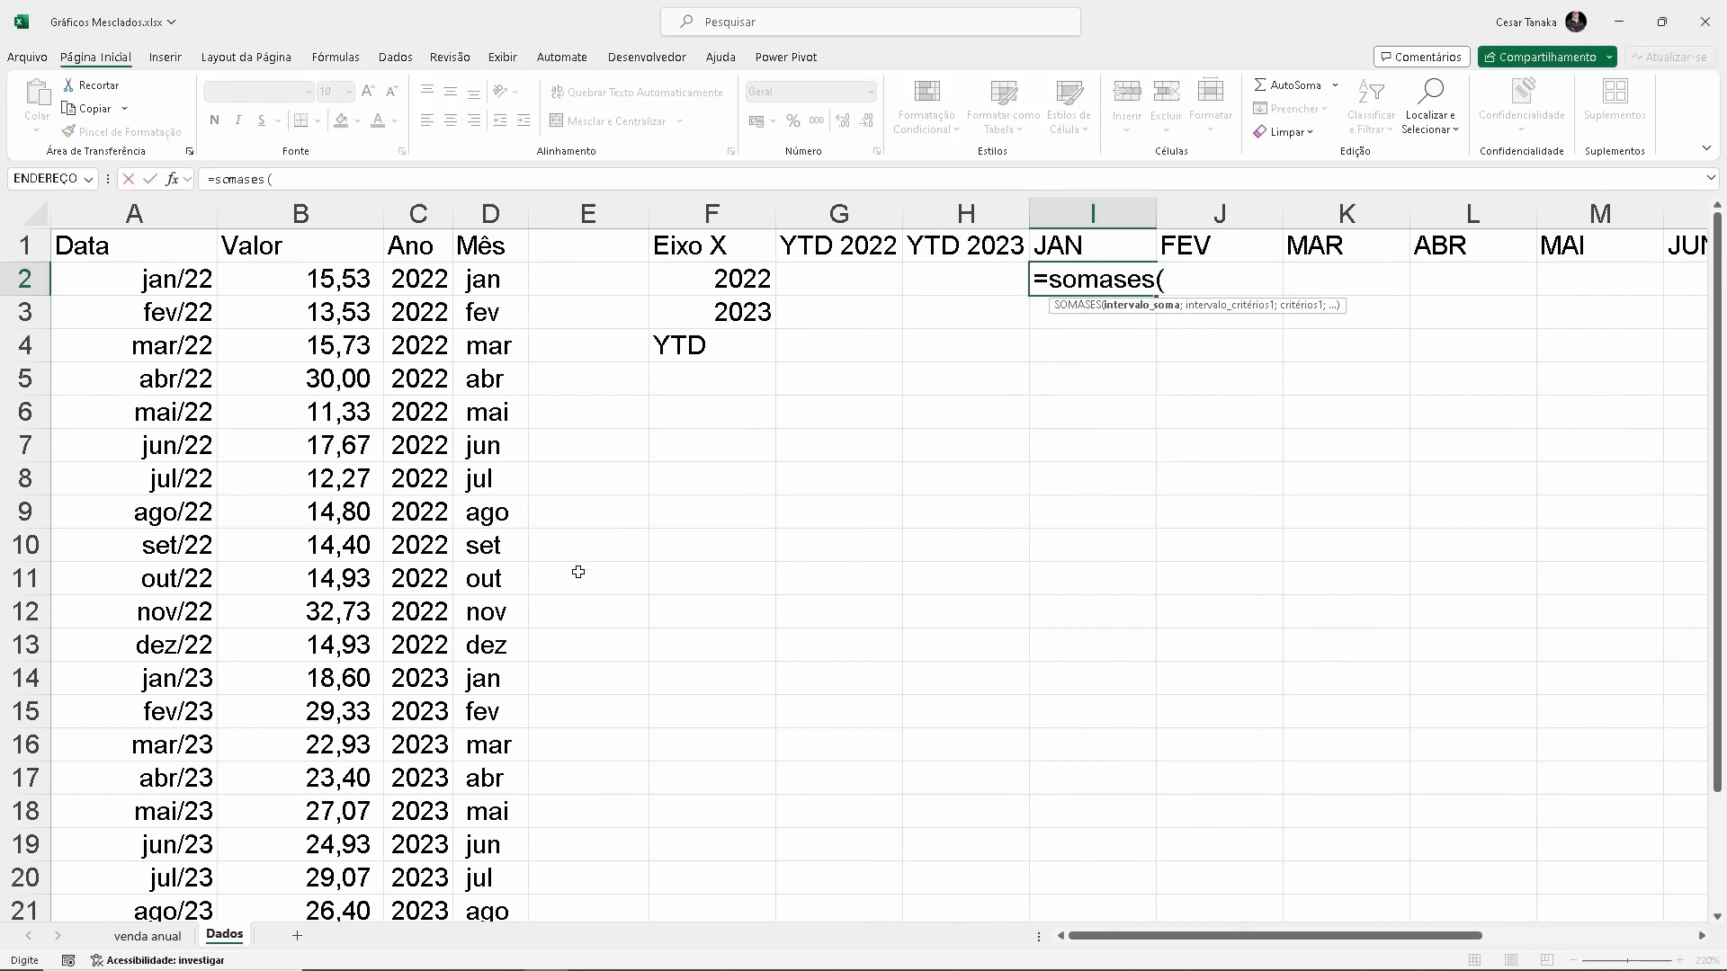
pyautogui.click(320, 280)
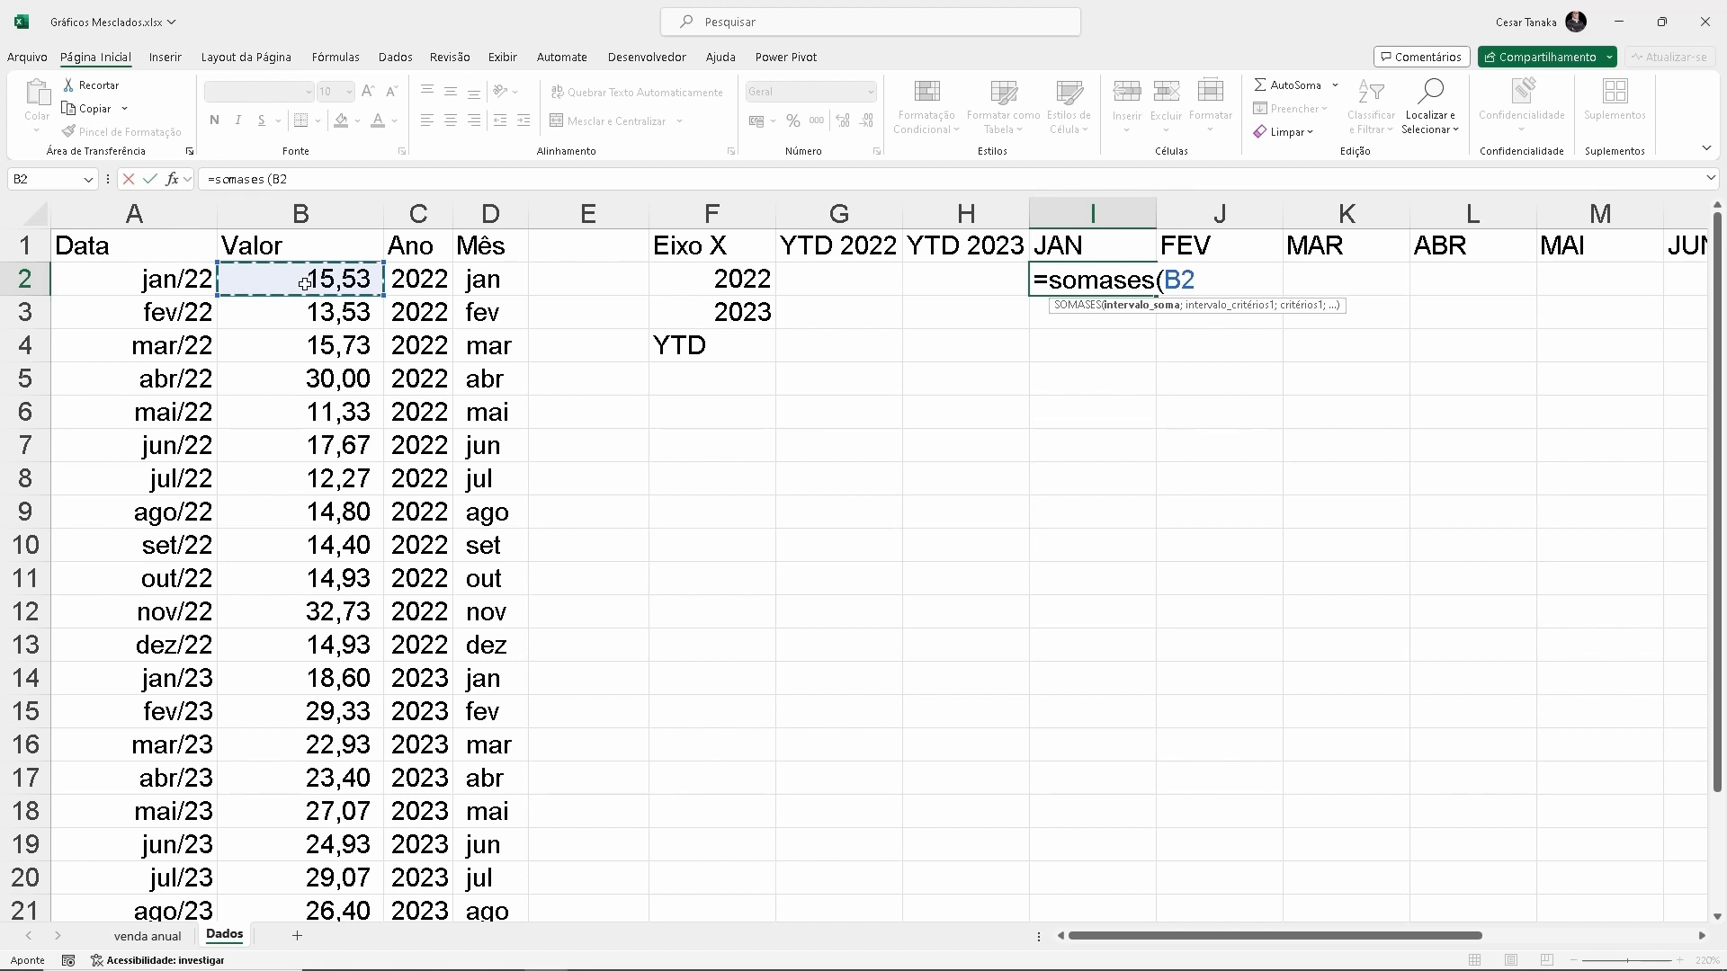
pyautogui.hotkey('ctrl', 'shift', 'Down')
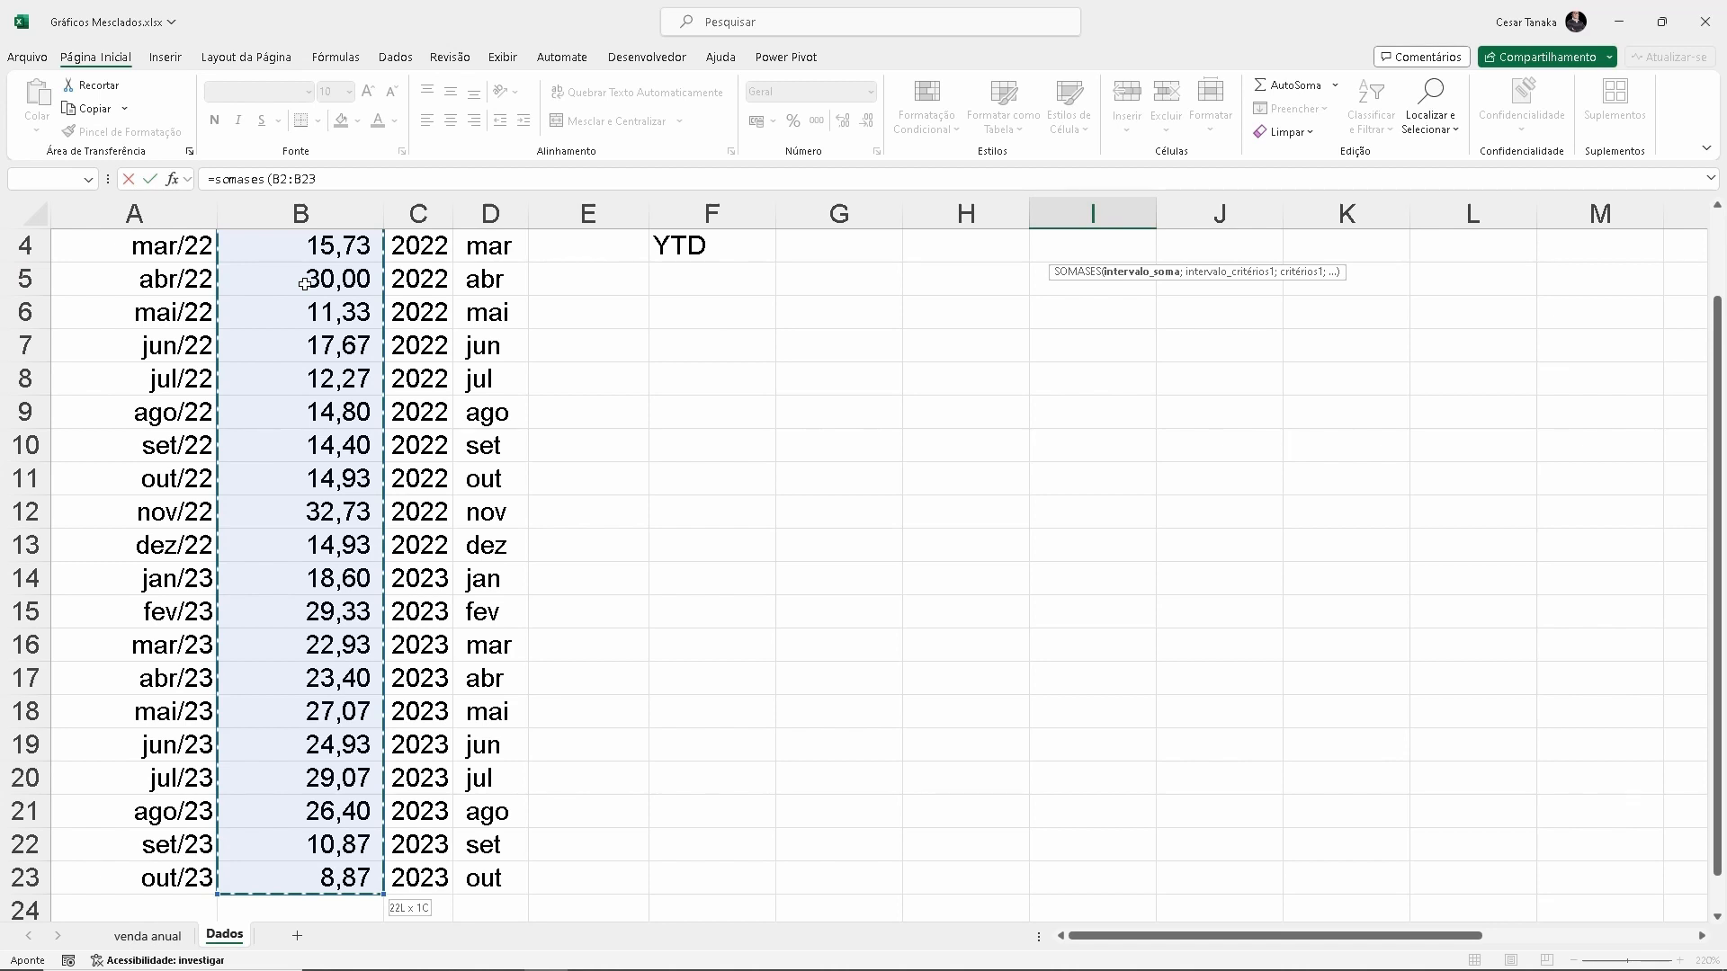
pyautogui.scroll(1, 304, 283)
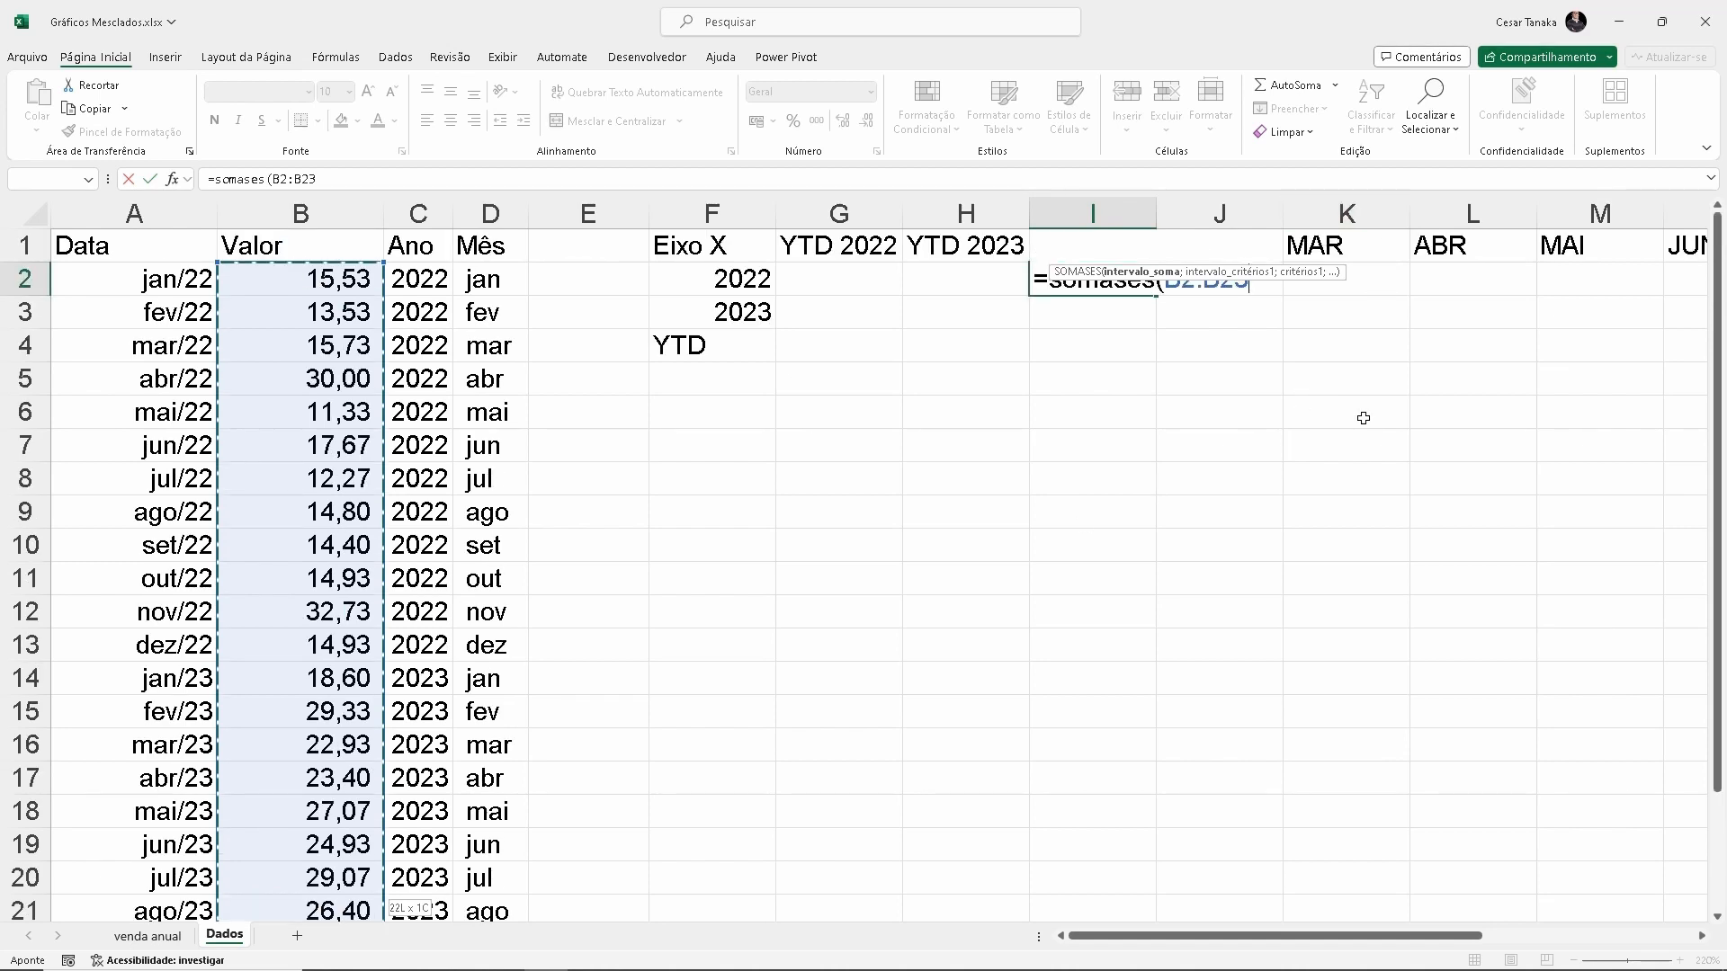
pyautogui.press('F4')
pyautogui.write(';')
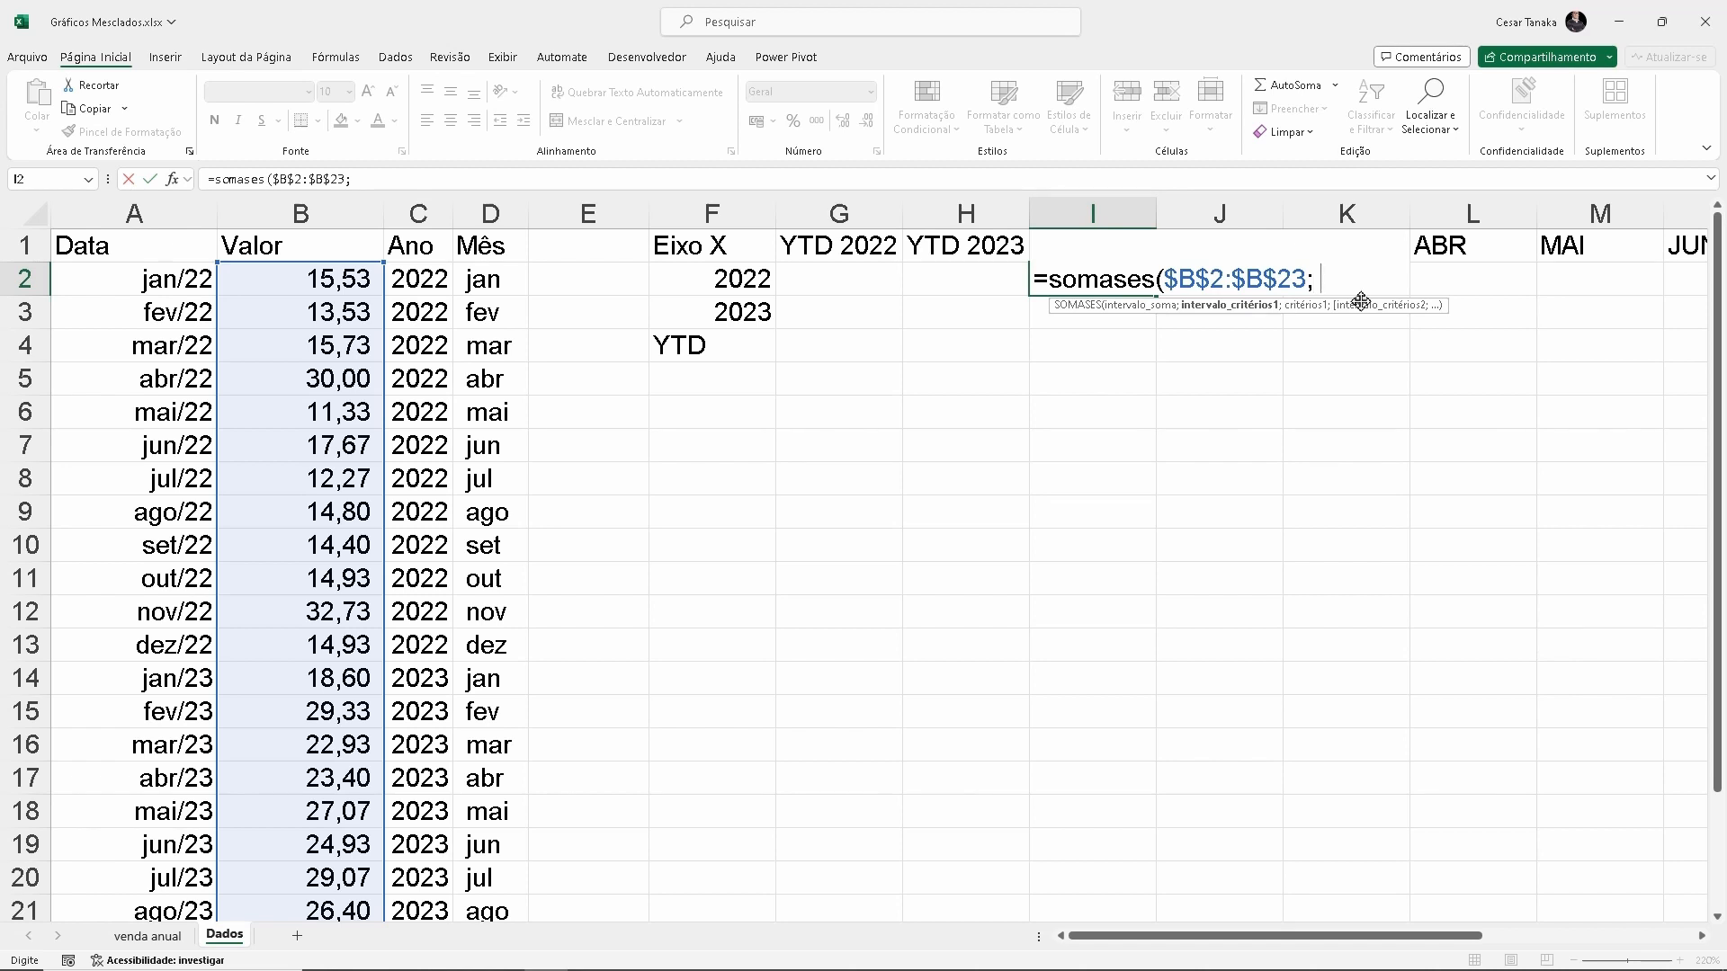
# Add the year criterion to the SOMASES formula, using range $C$2:$C$23 and the column-locked reference $F2
pyautogui.click(409, 279)
pyautogui.hotkey('ctrl', 'shift', 'Down')
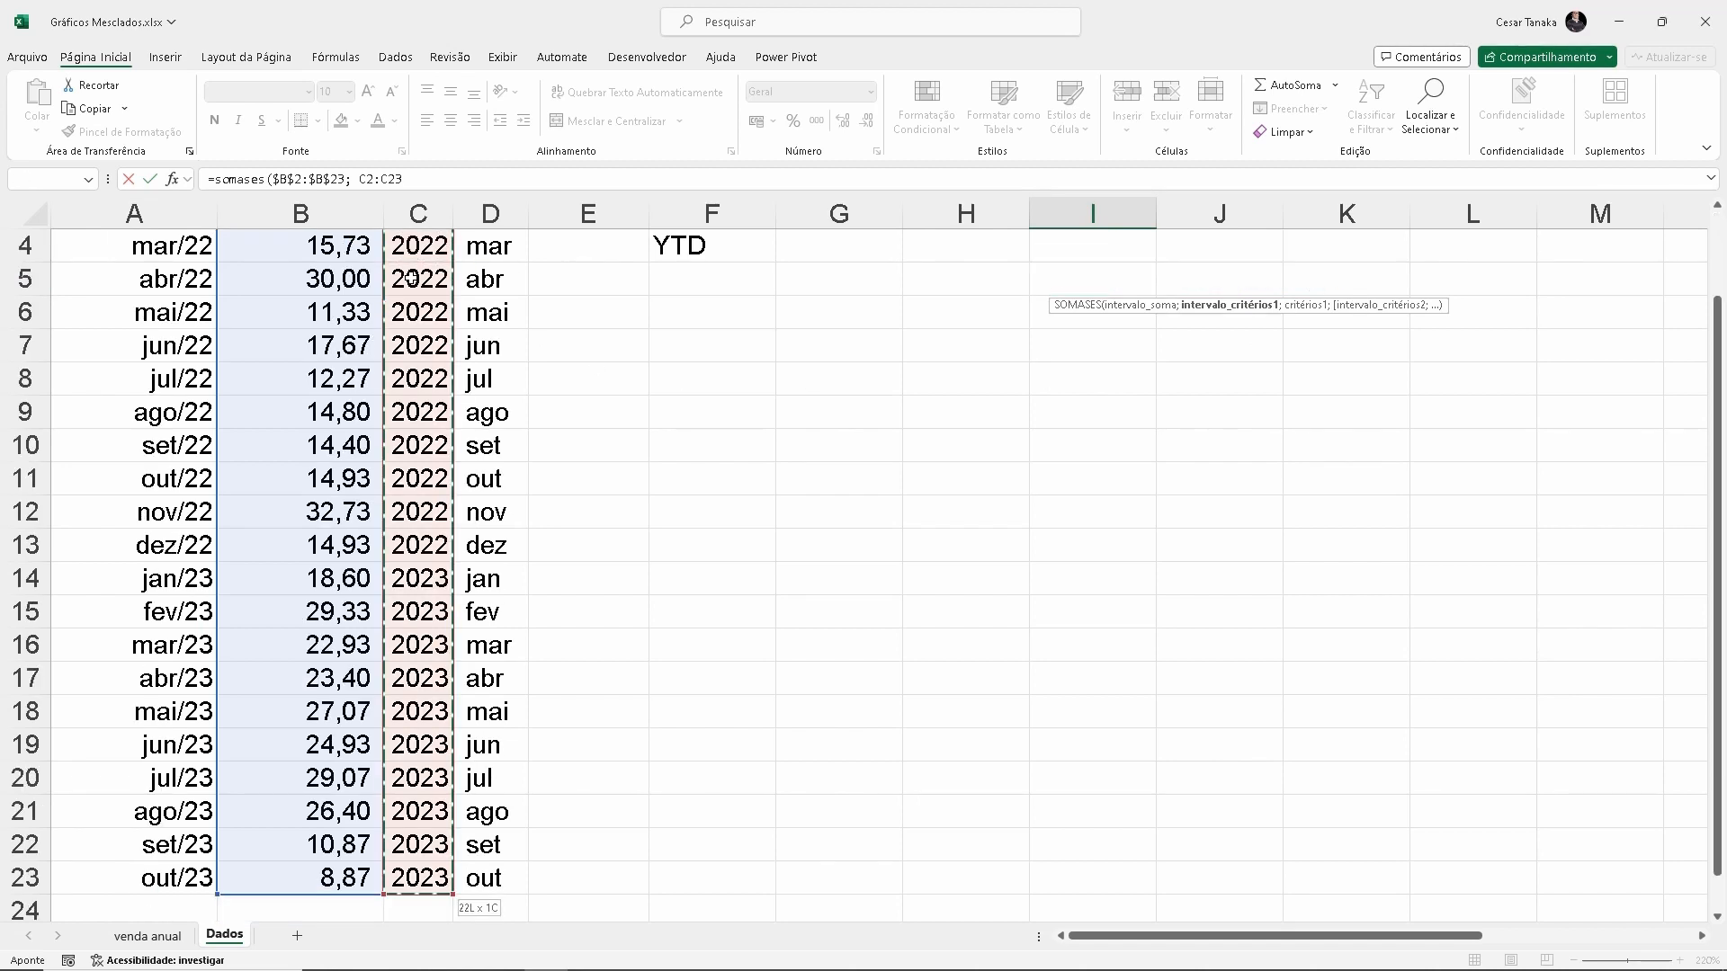
pyautogui.scroll(1, 1183, 597)
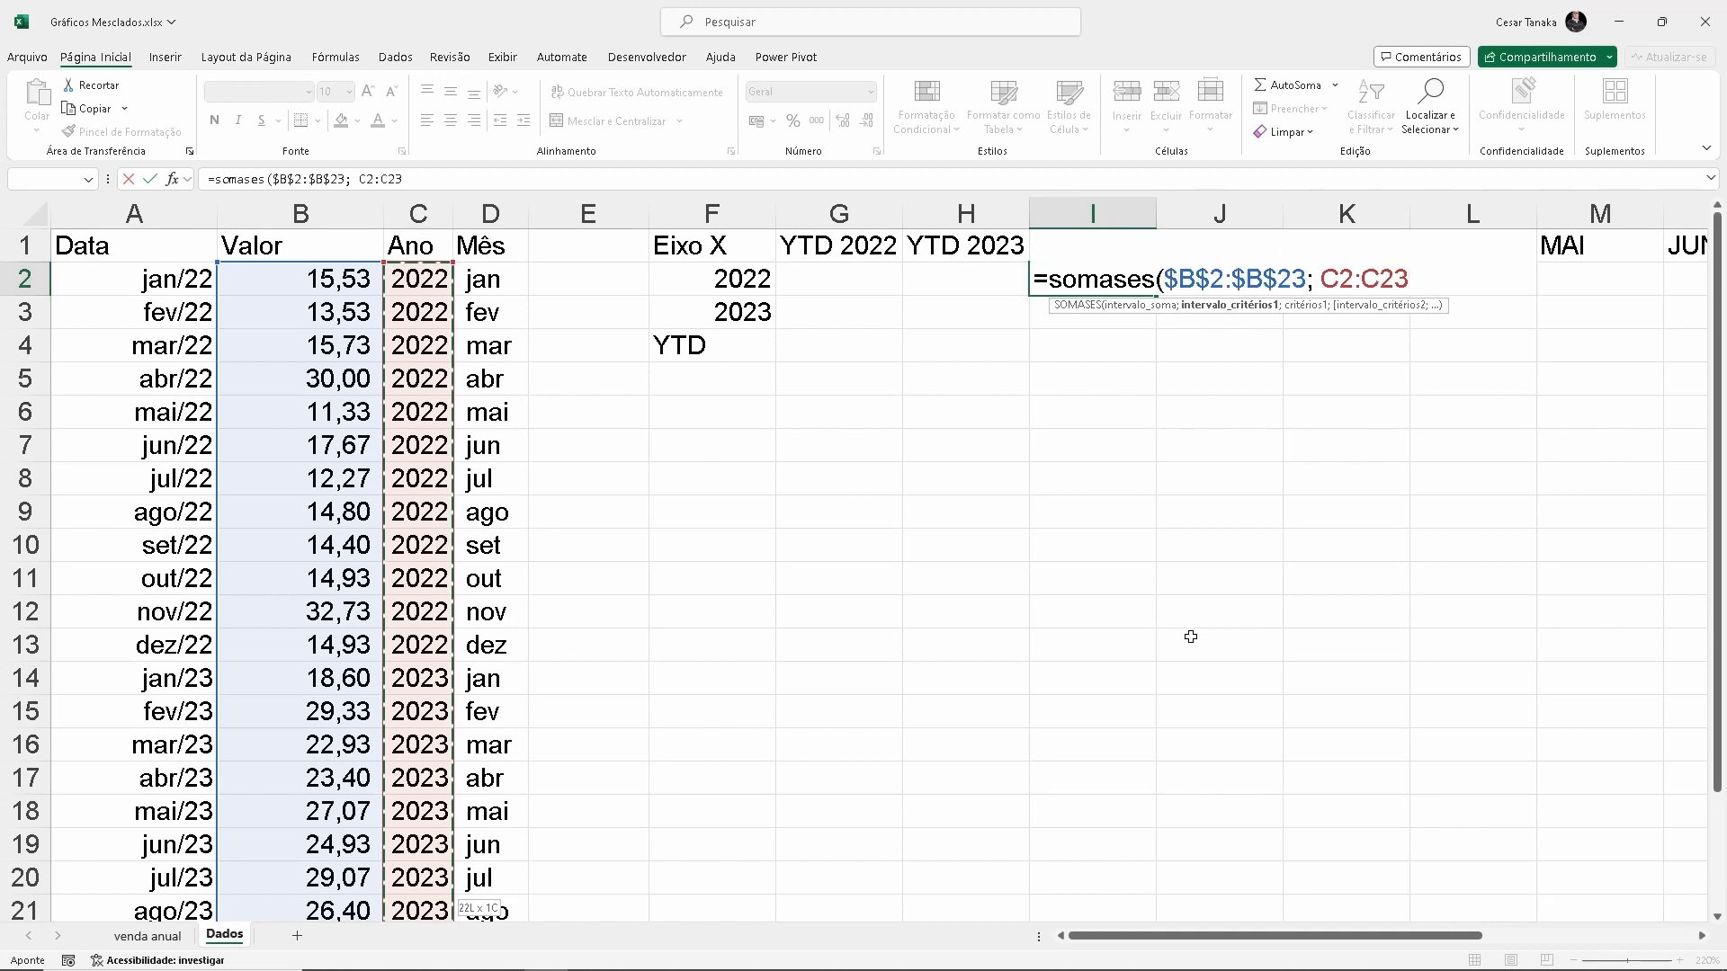
pyautogui.press('F4')
pyautogui.write(';')
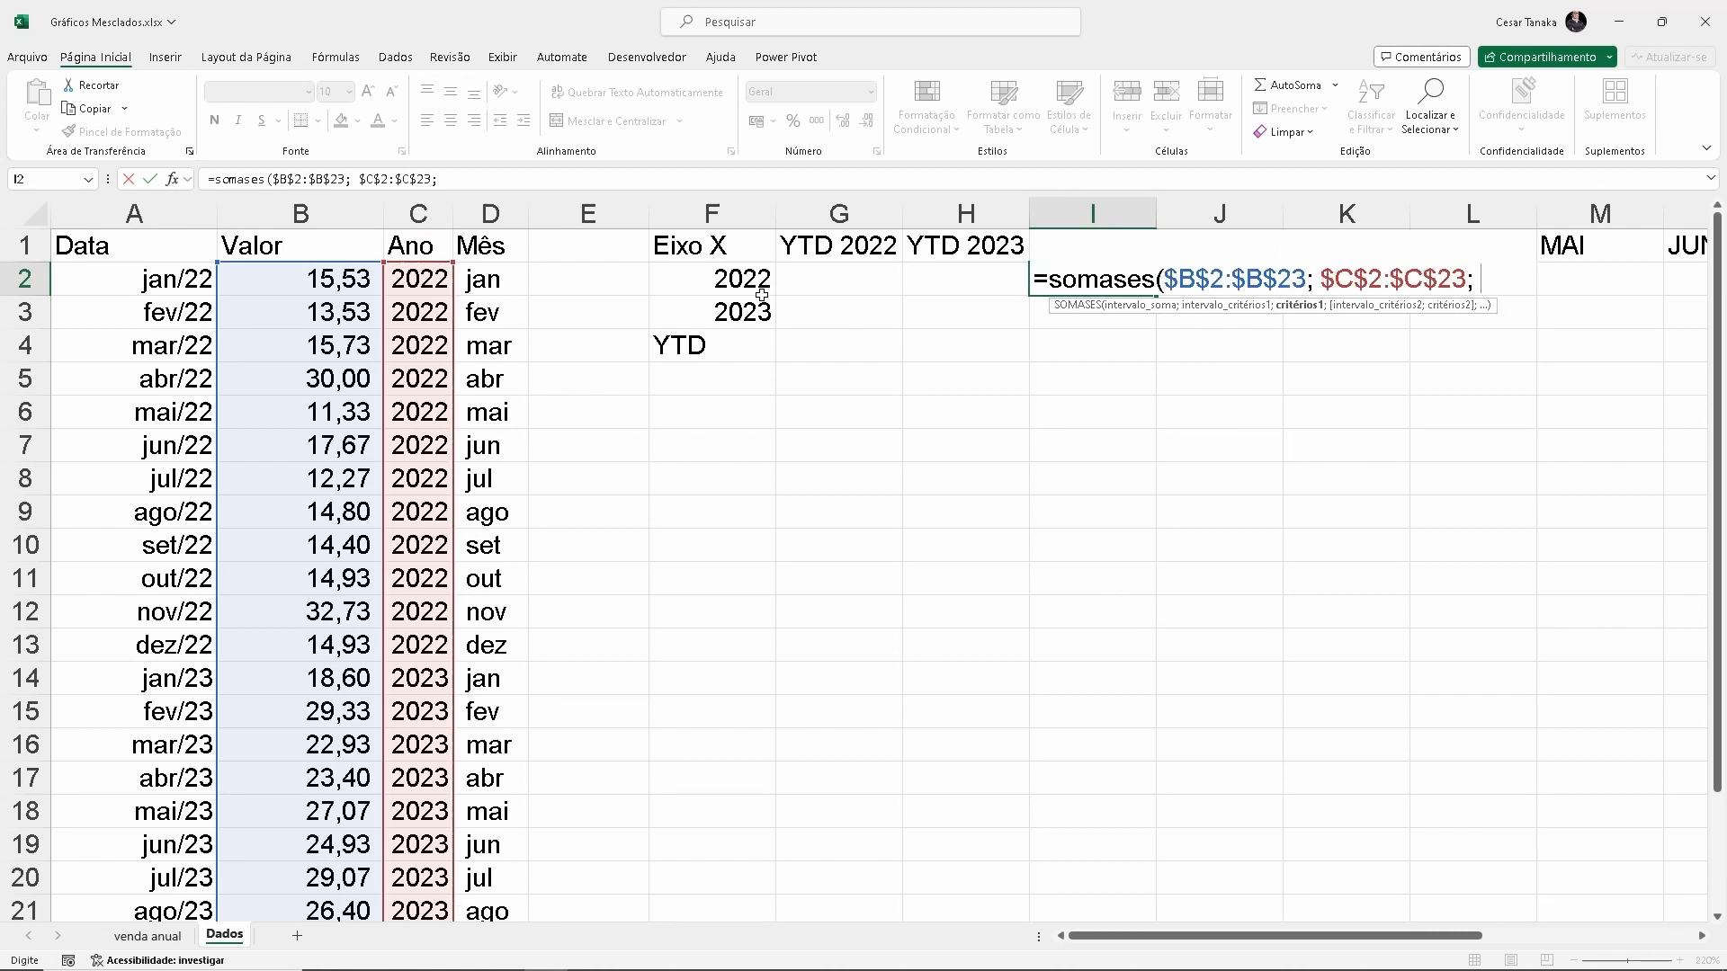
pyautogui.click(733, 275)
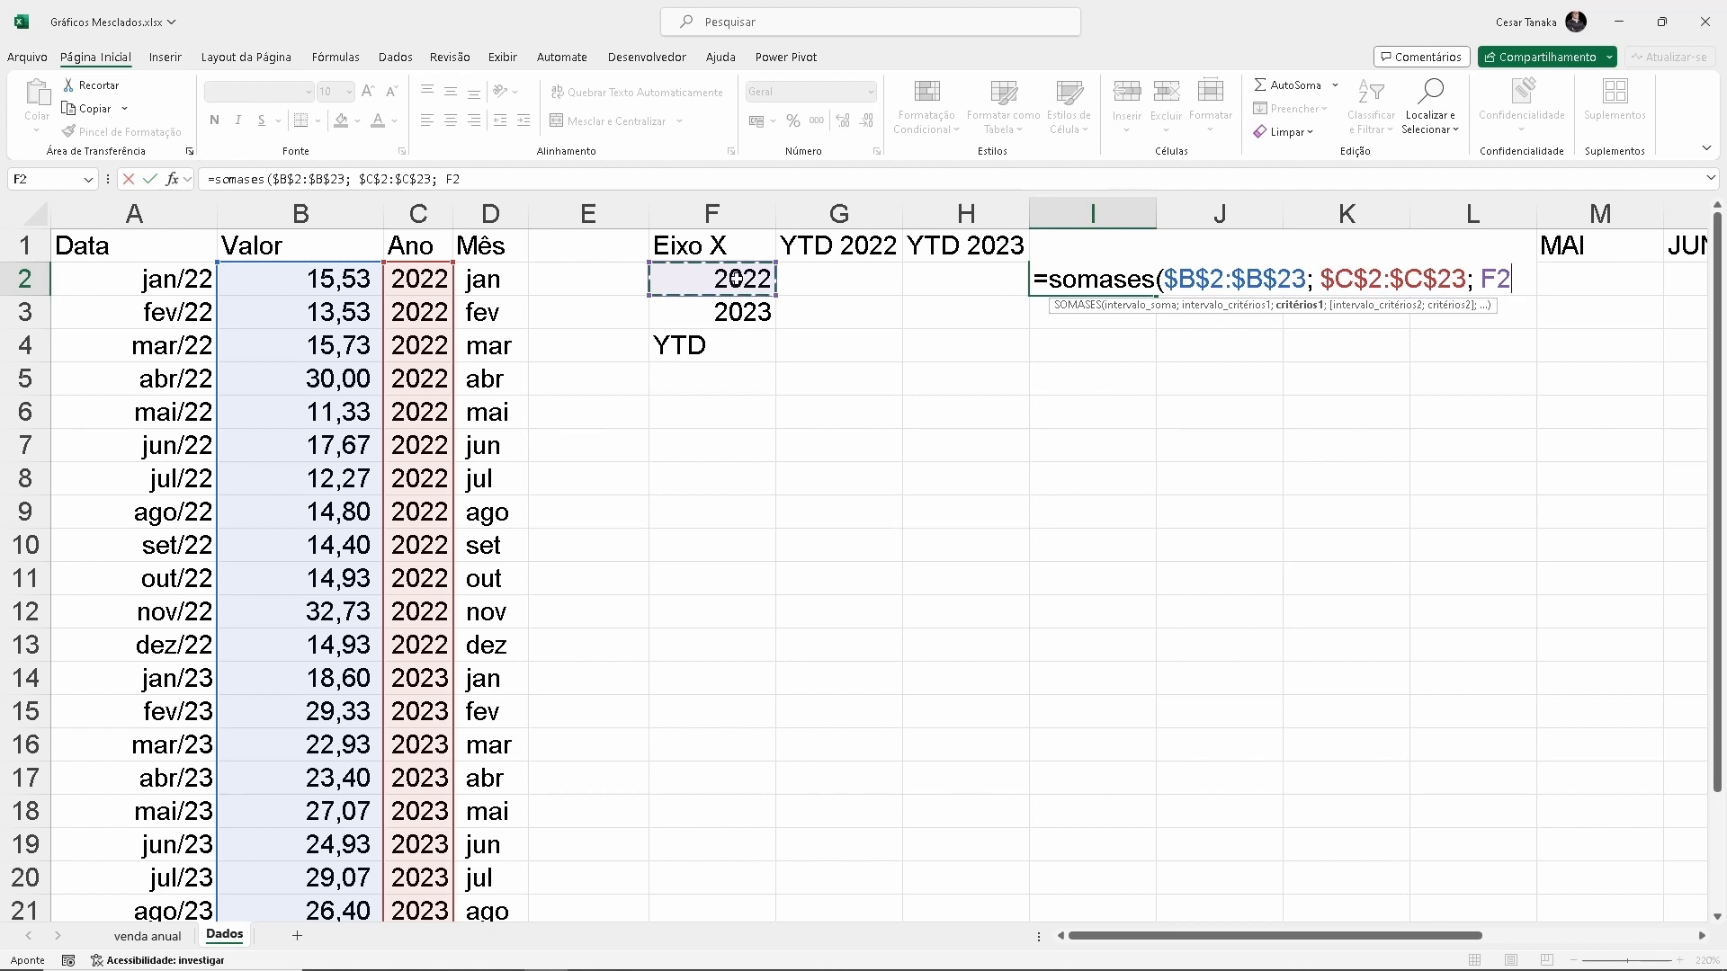
pyautogui.press('F4')
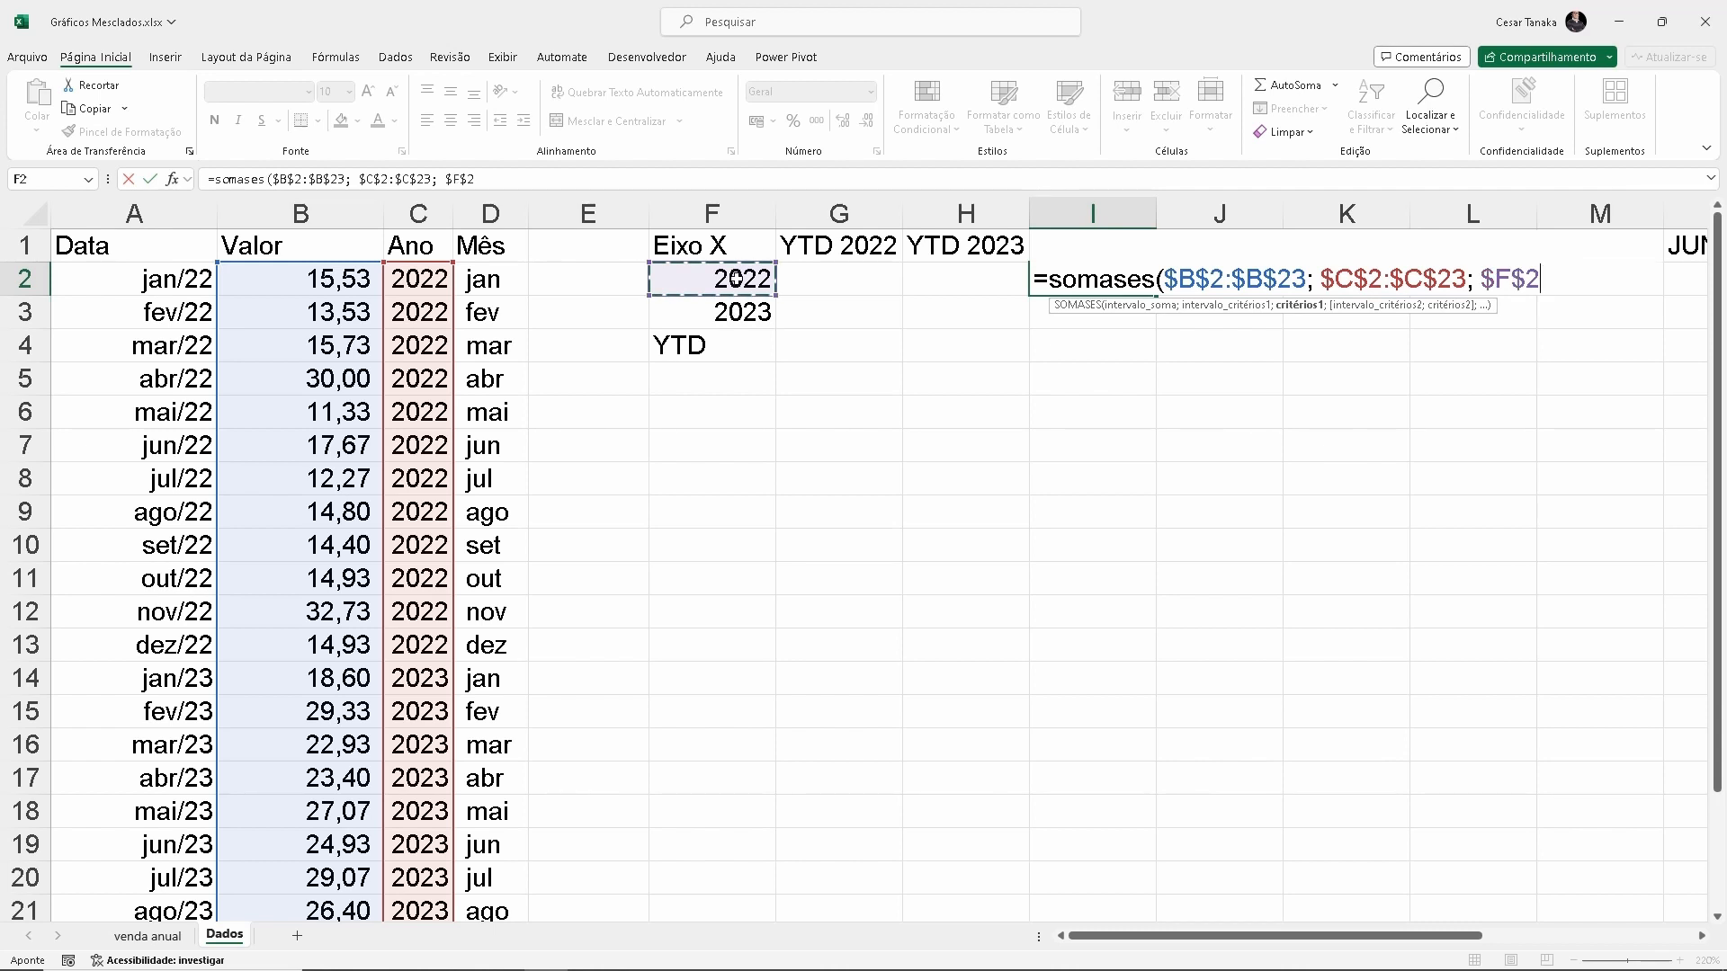
pyautogui.press('F4')
pyautogui.press('F4')
pyautogui.write(';')
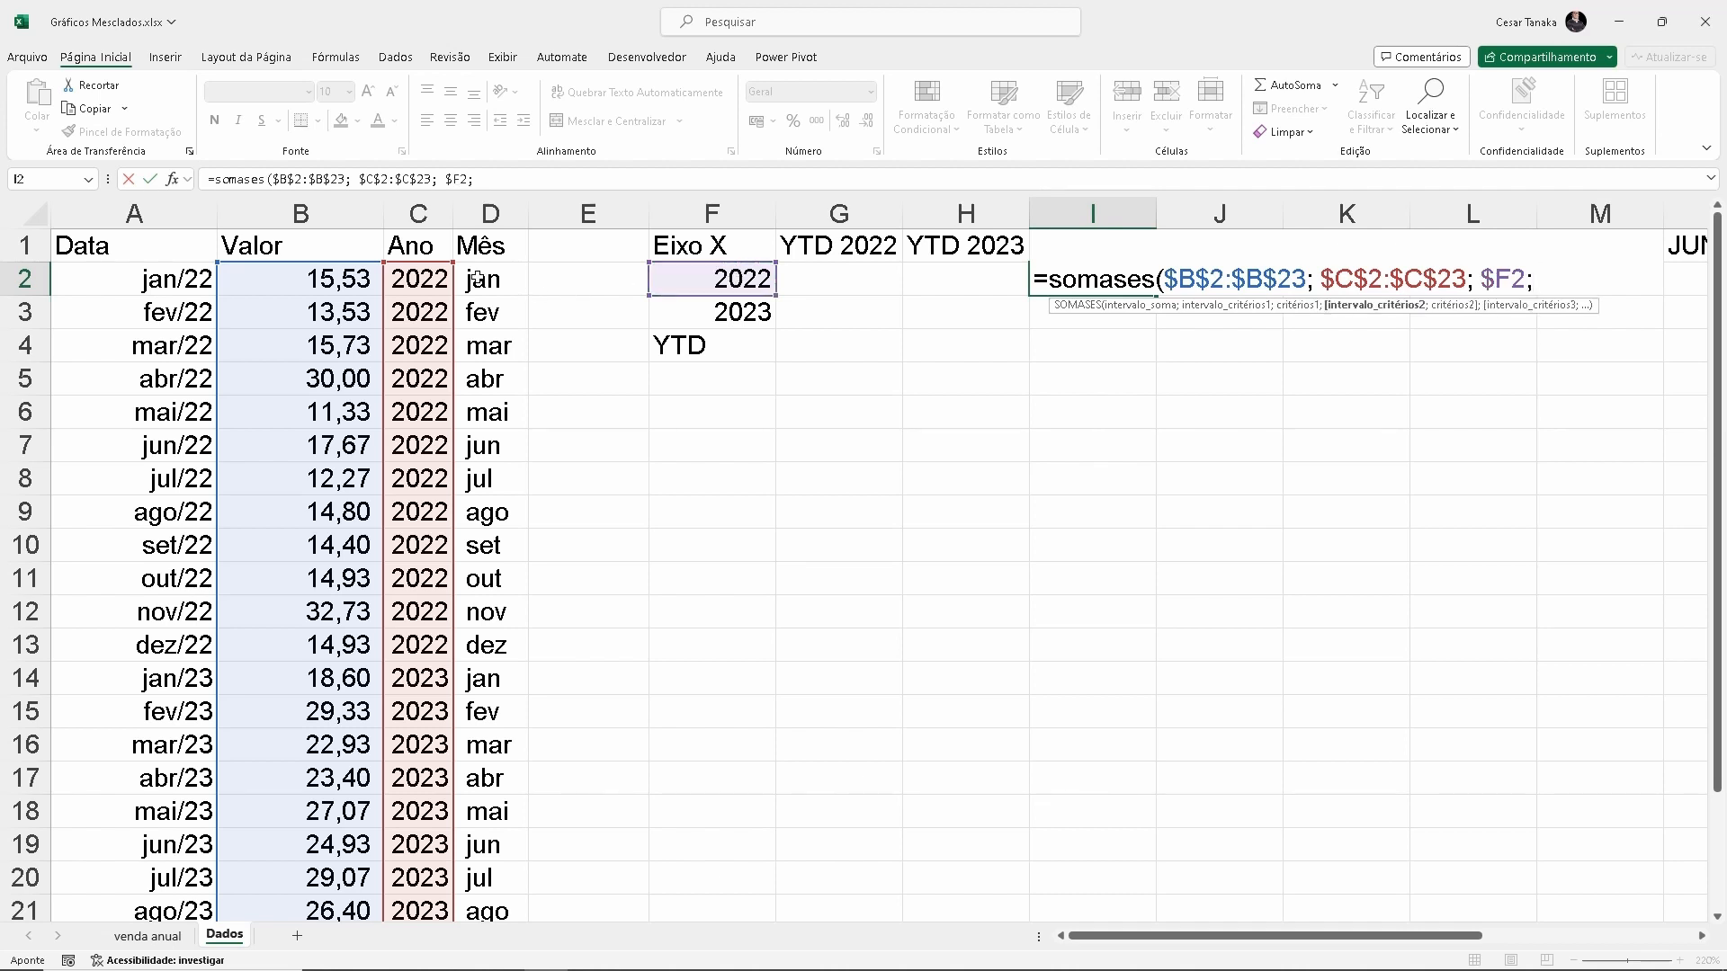
# Complete the SOMASES formula with the month criterion, using range $D$2:$D$23 and the row-locked reference I$1
pyautogui.click(478, 279)
pyautogui.moveTo(478, 279); pyautogui.dragTo(490, 895)
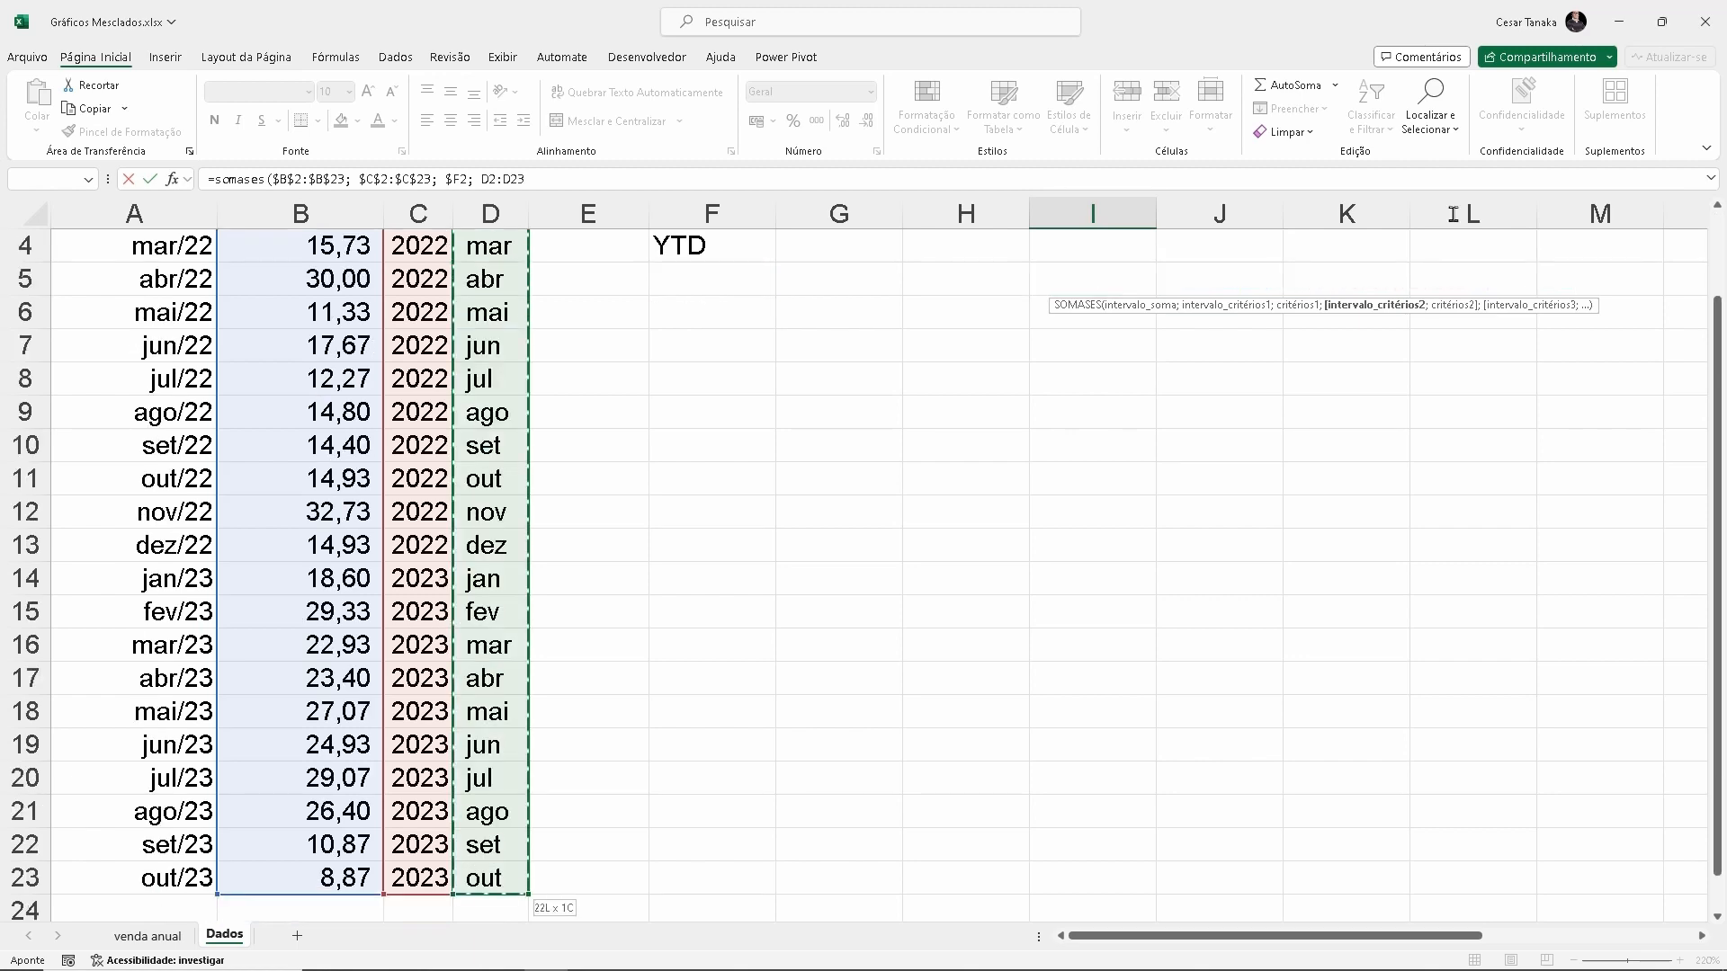
pyautogui.scroll(1, 1469, 450)
pyautogui.press('F4')
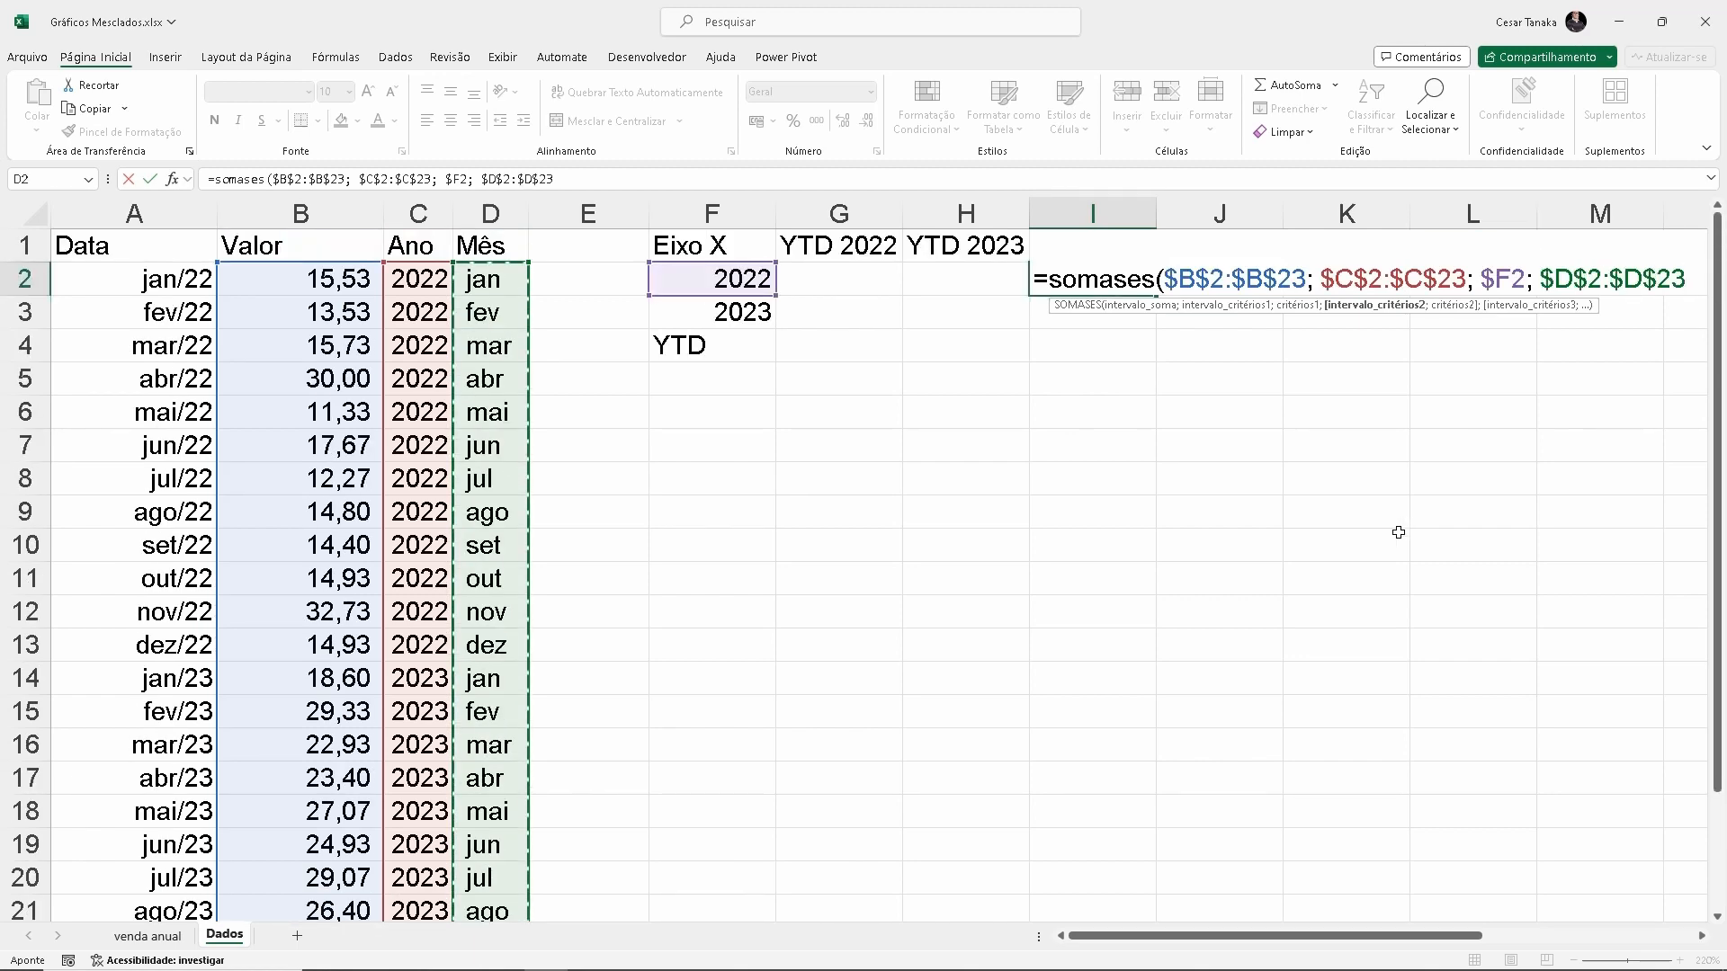
pyautogui.write(';')
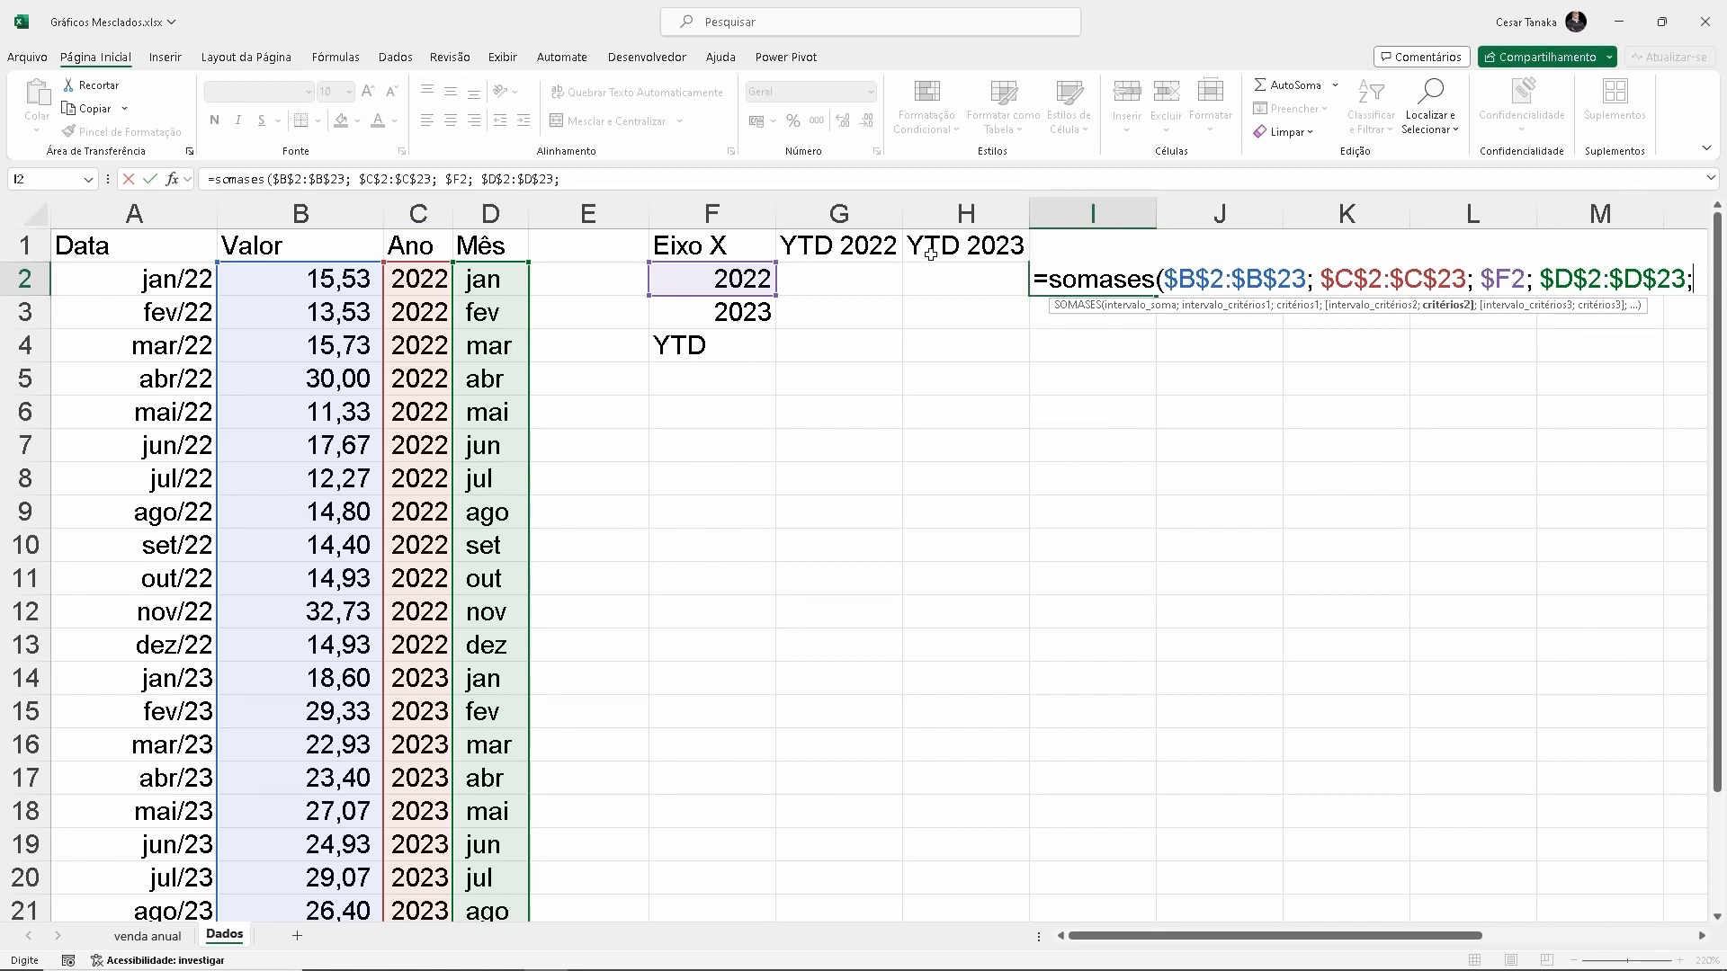
pyautogui.click(934, 245)
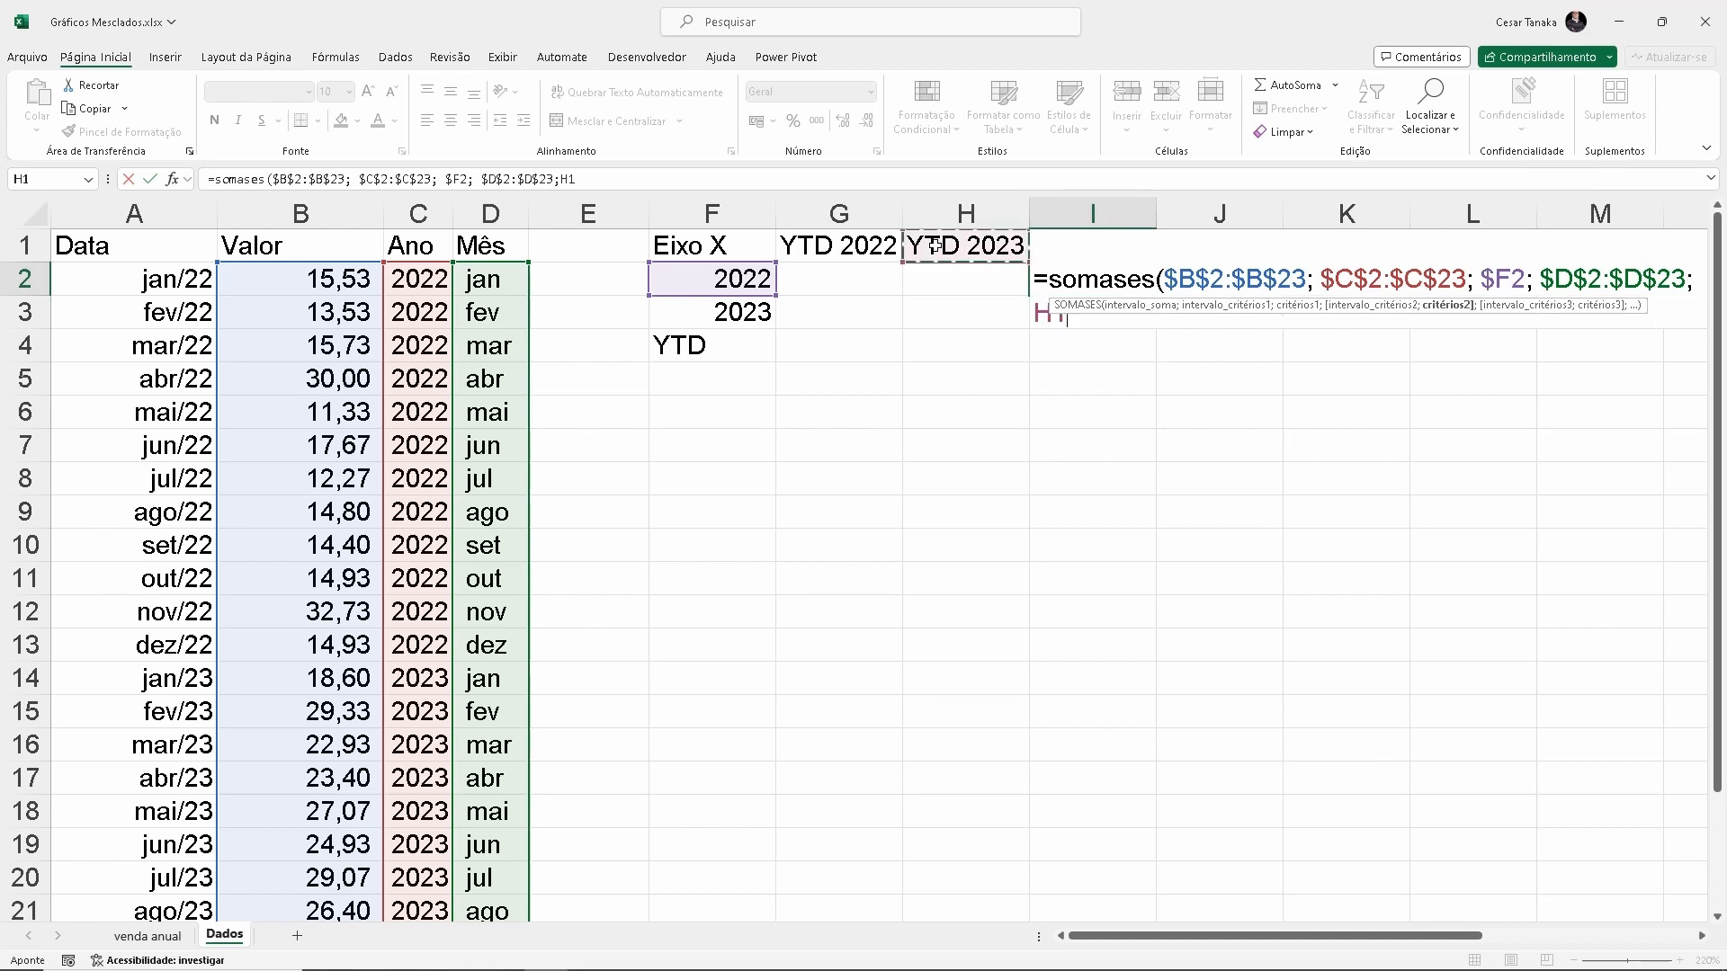
pyautogui.click(1035, 250)
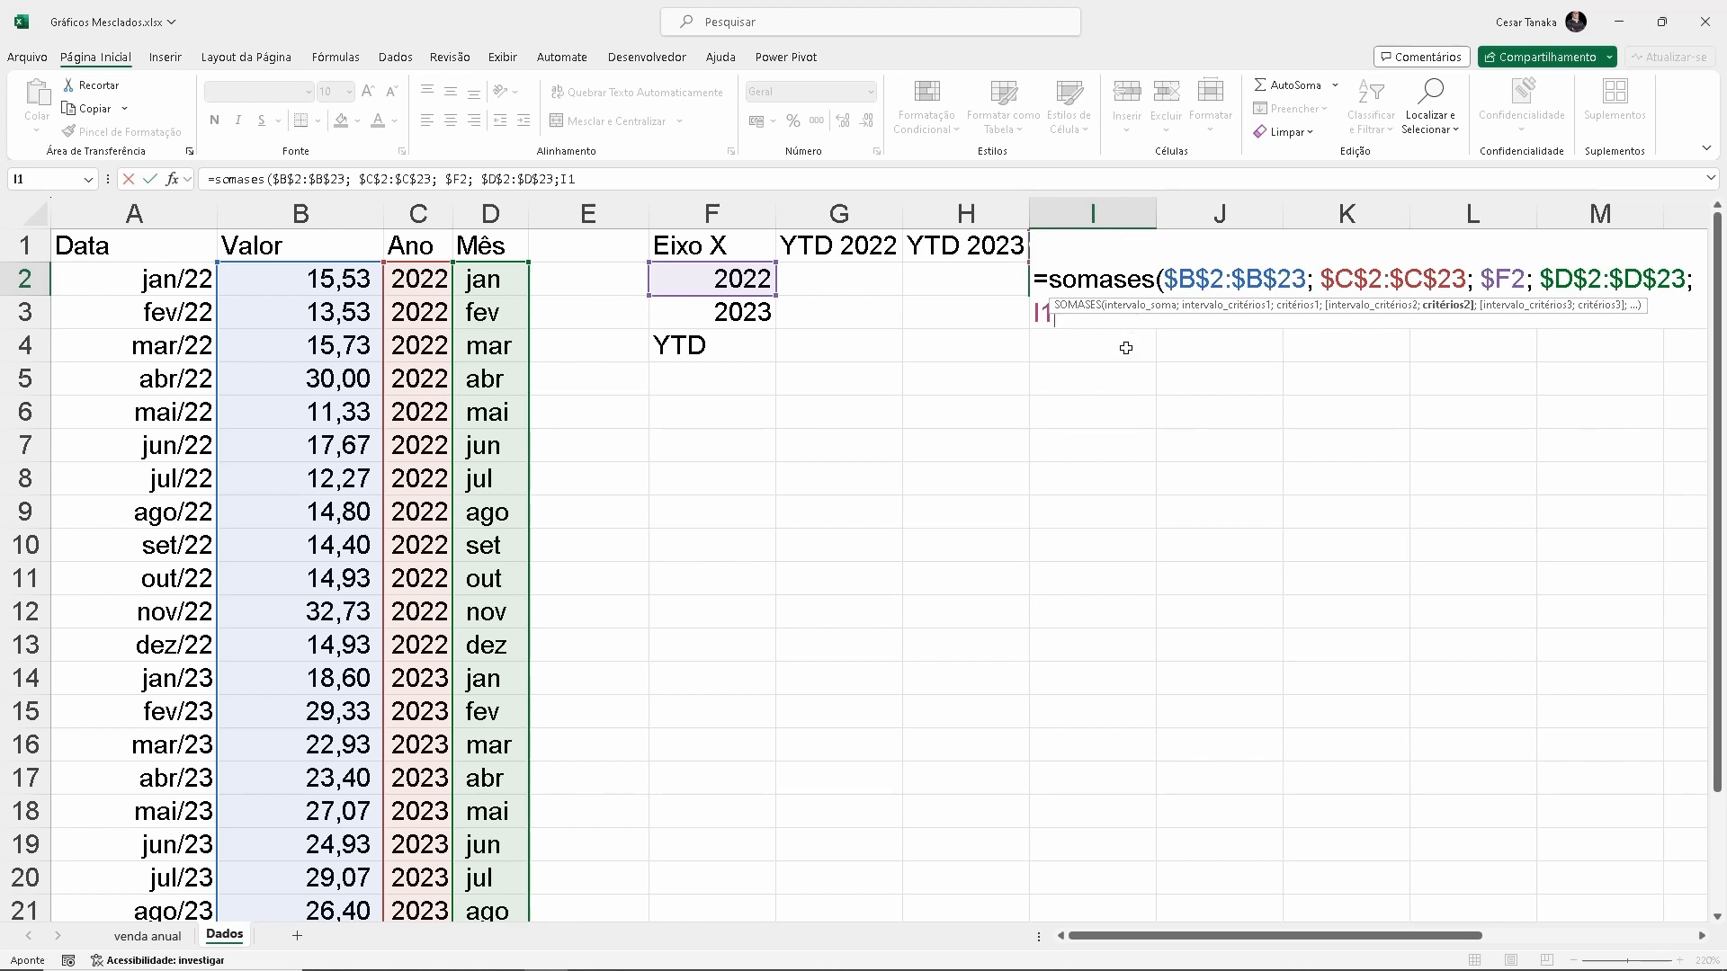
pyautogui.press('F4')
pyautogui.press('F4')
pyautogui.write(')')
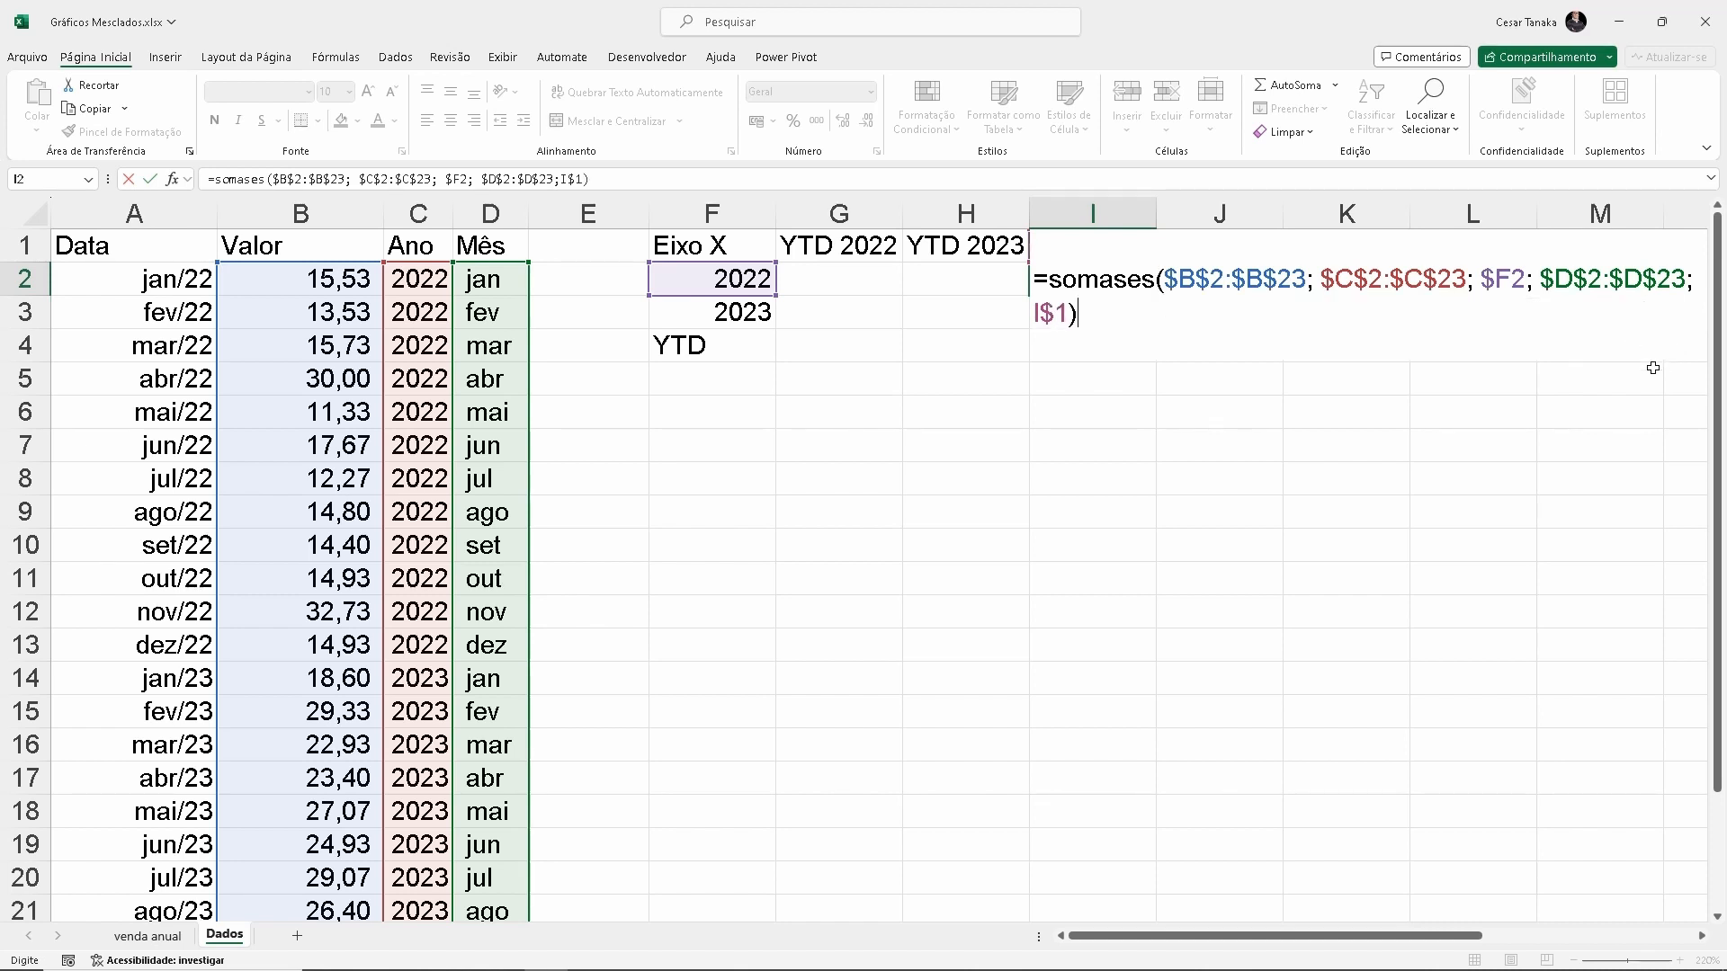
pyautogui.press('Return')
# Apply the comma number style to cell I2 and fill its SOMASES formula across I2:T3
pyautogui.click(1073, 249)
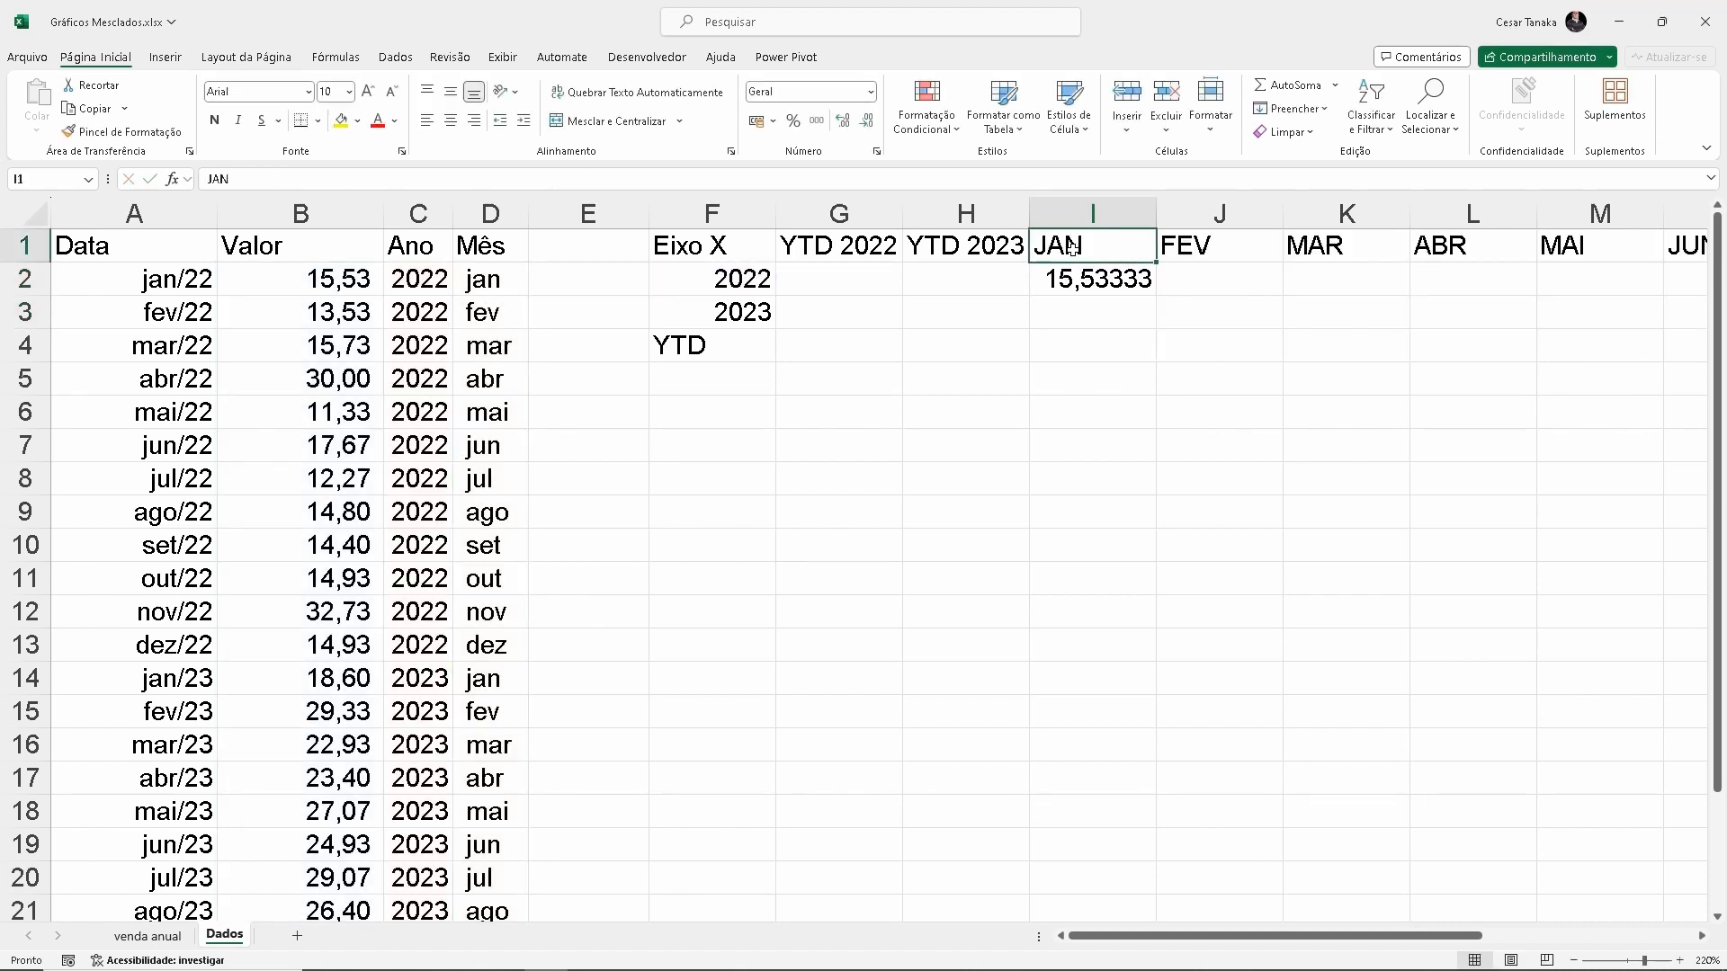
pyautogui.click(1116, 284)
pyautogui.doubleClick(1112, 284)
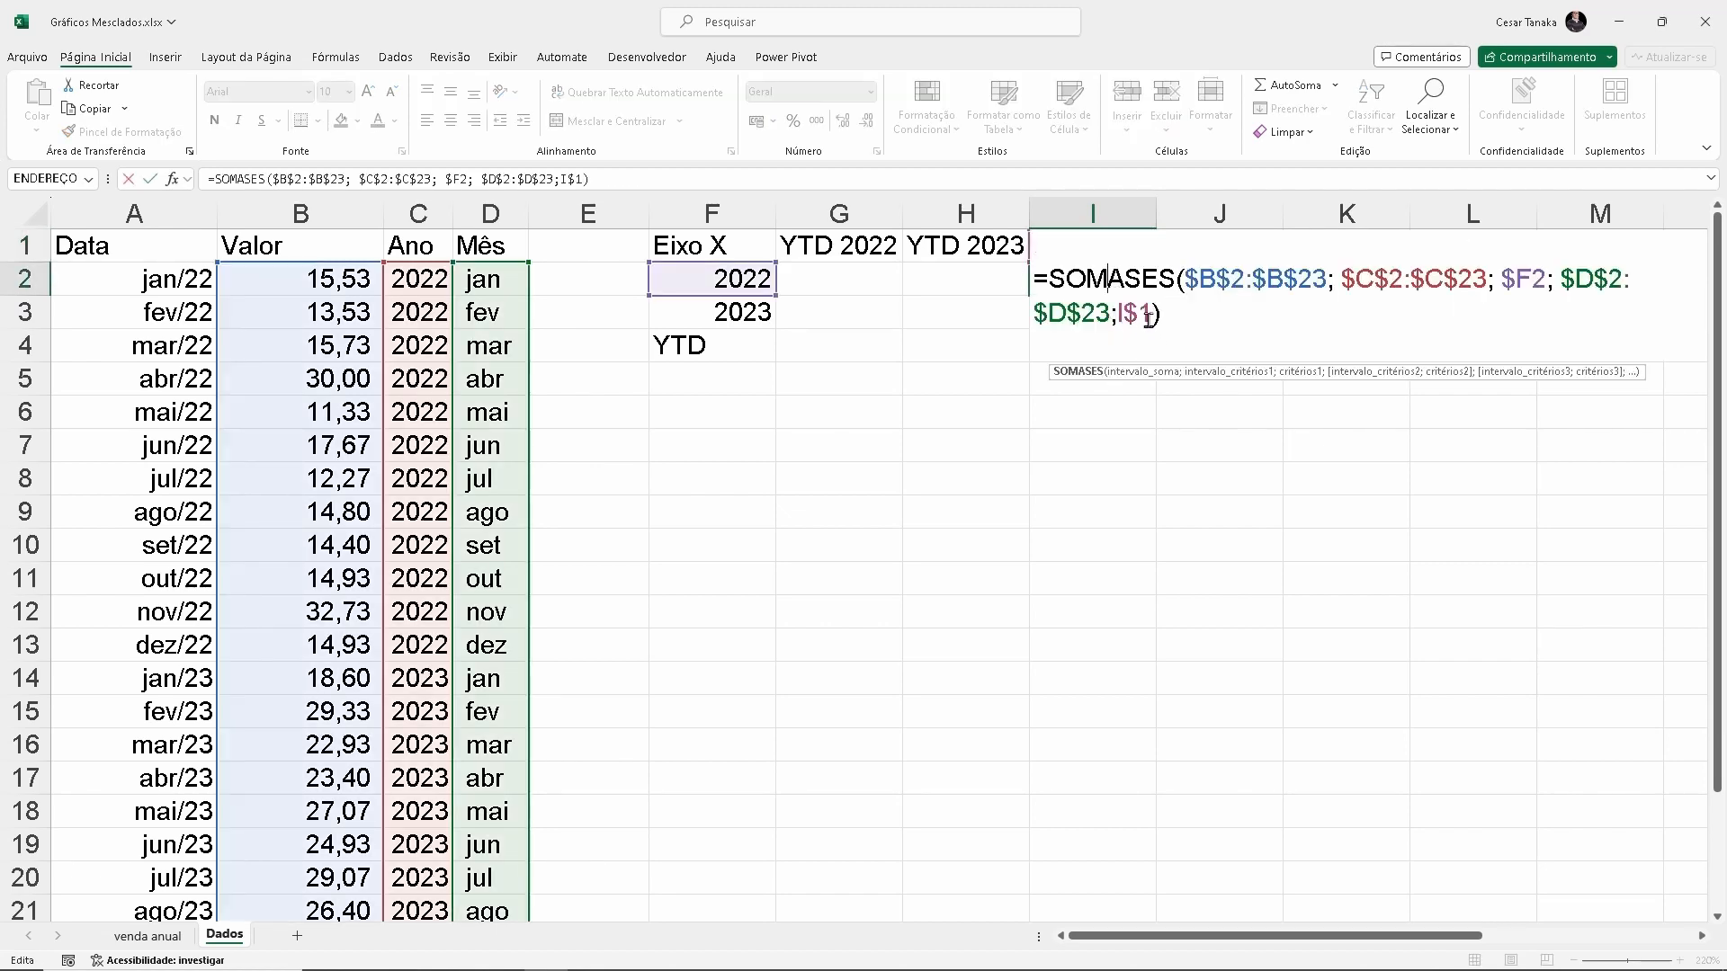
pyautogui.click(1703, 937)
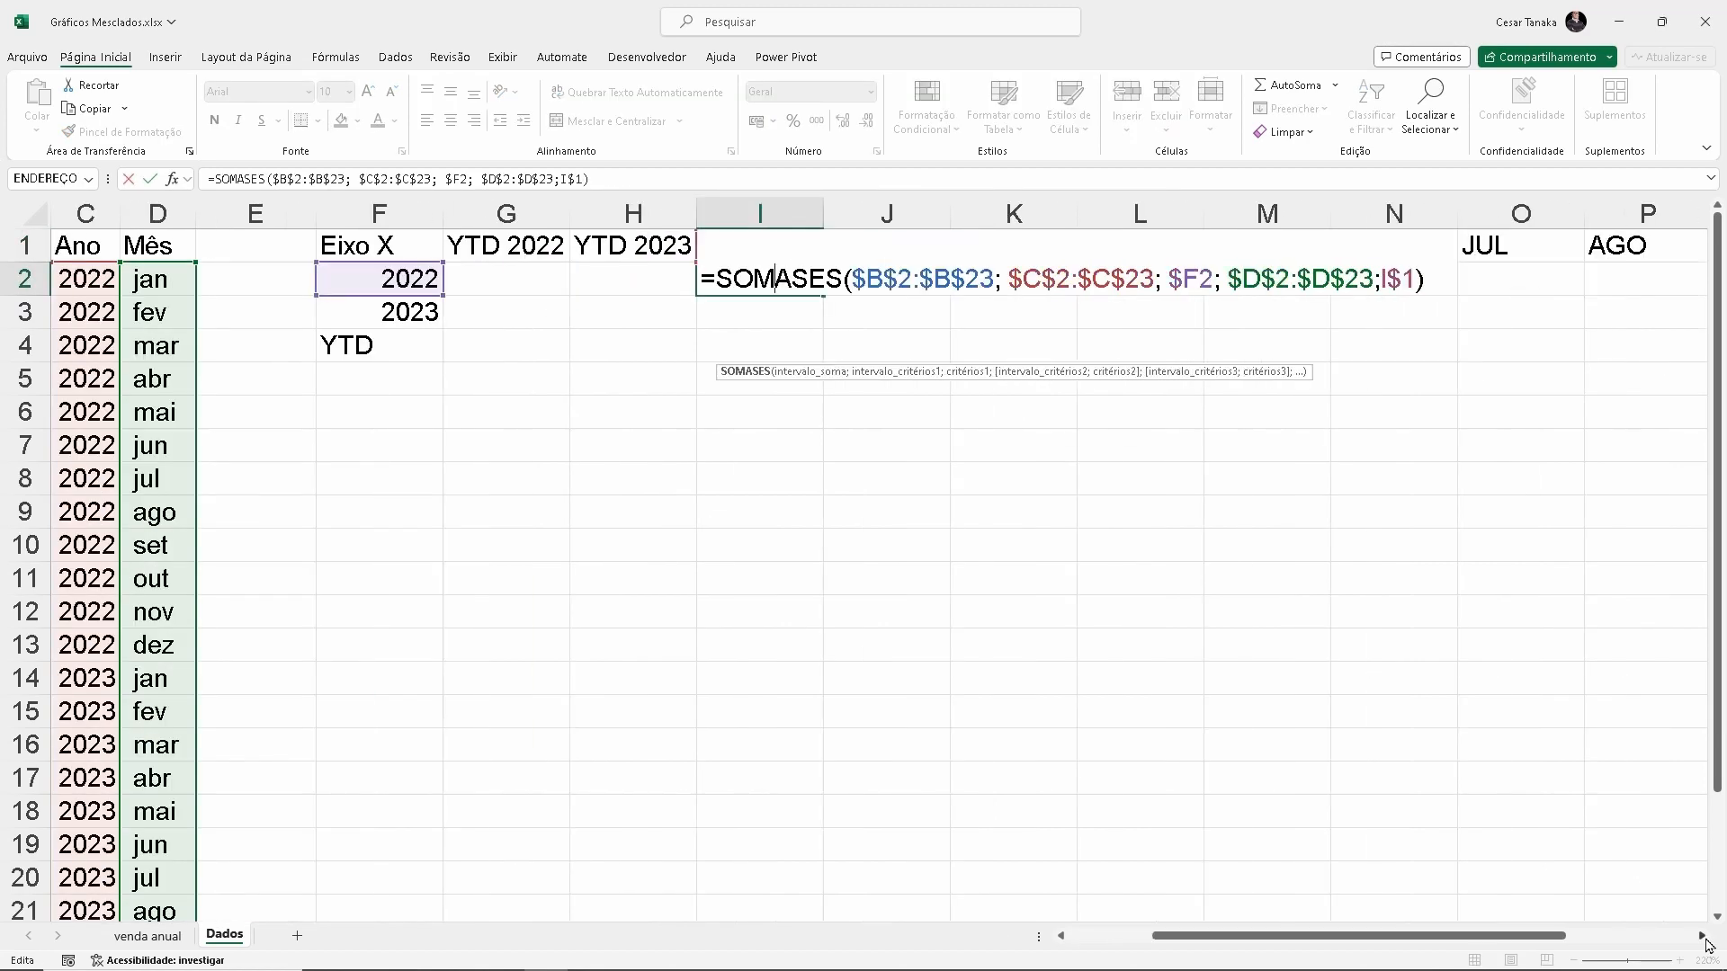
pyautogui.click(1703, 937)
pyautogui.press('Escape')
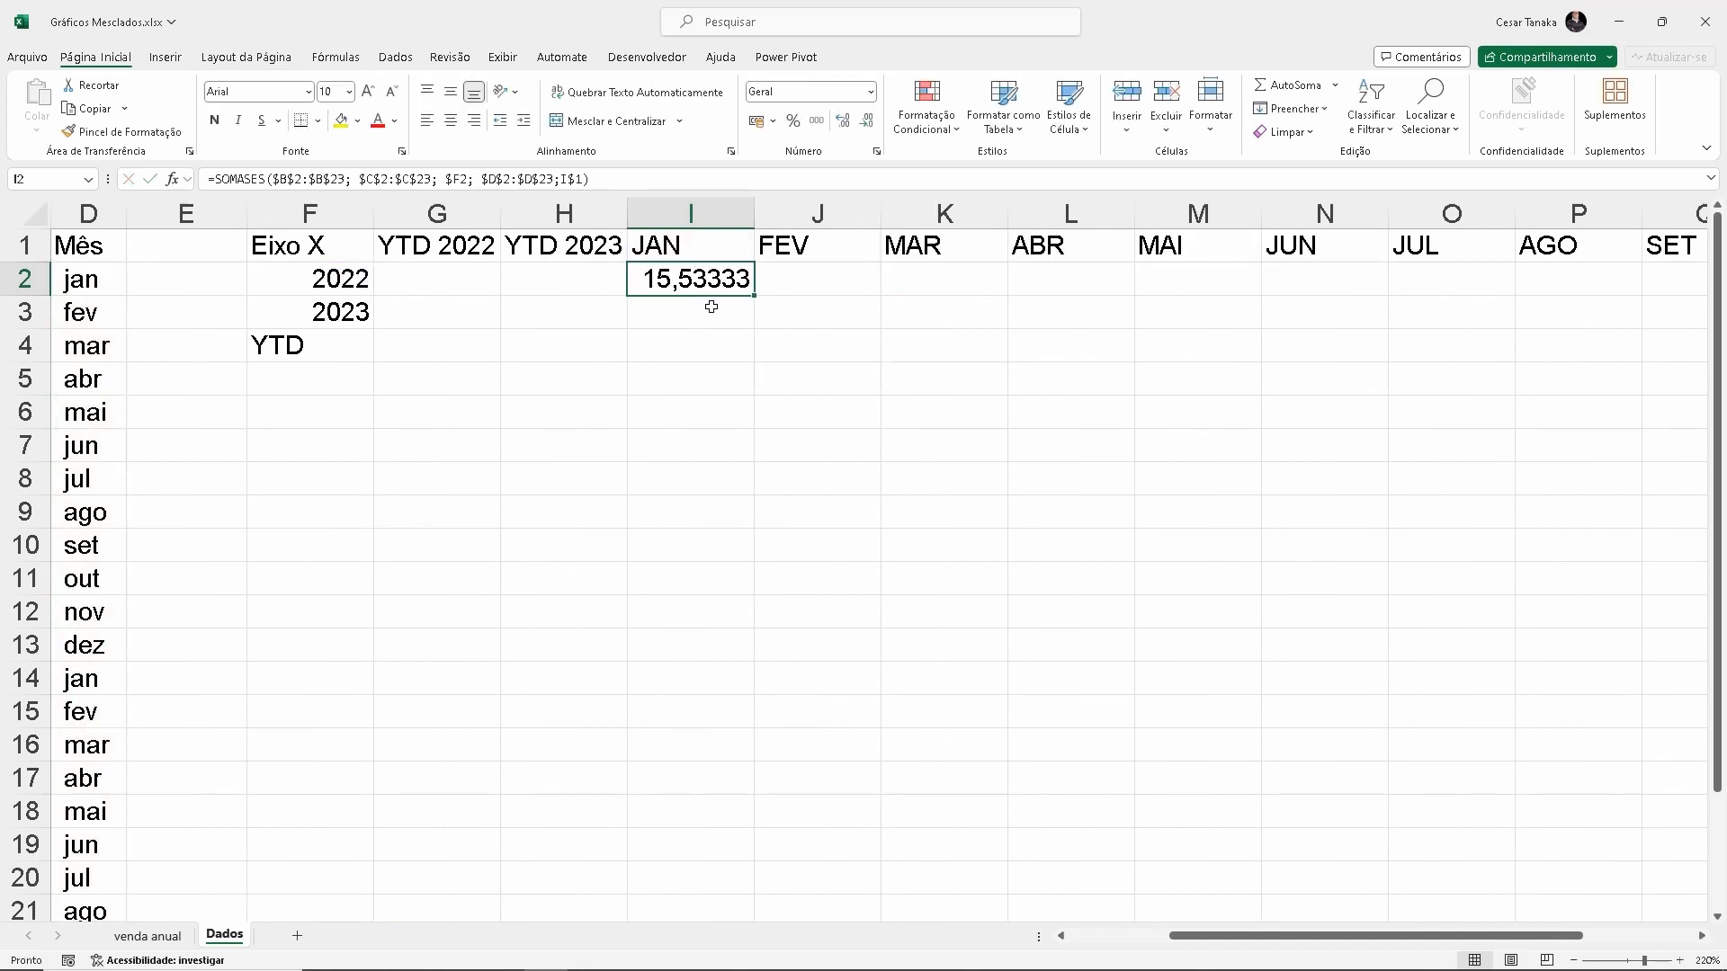
pyautogui.click(815, 124)
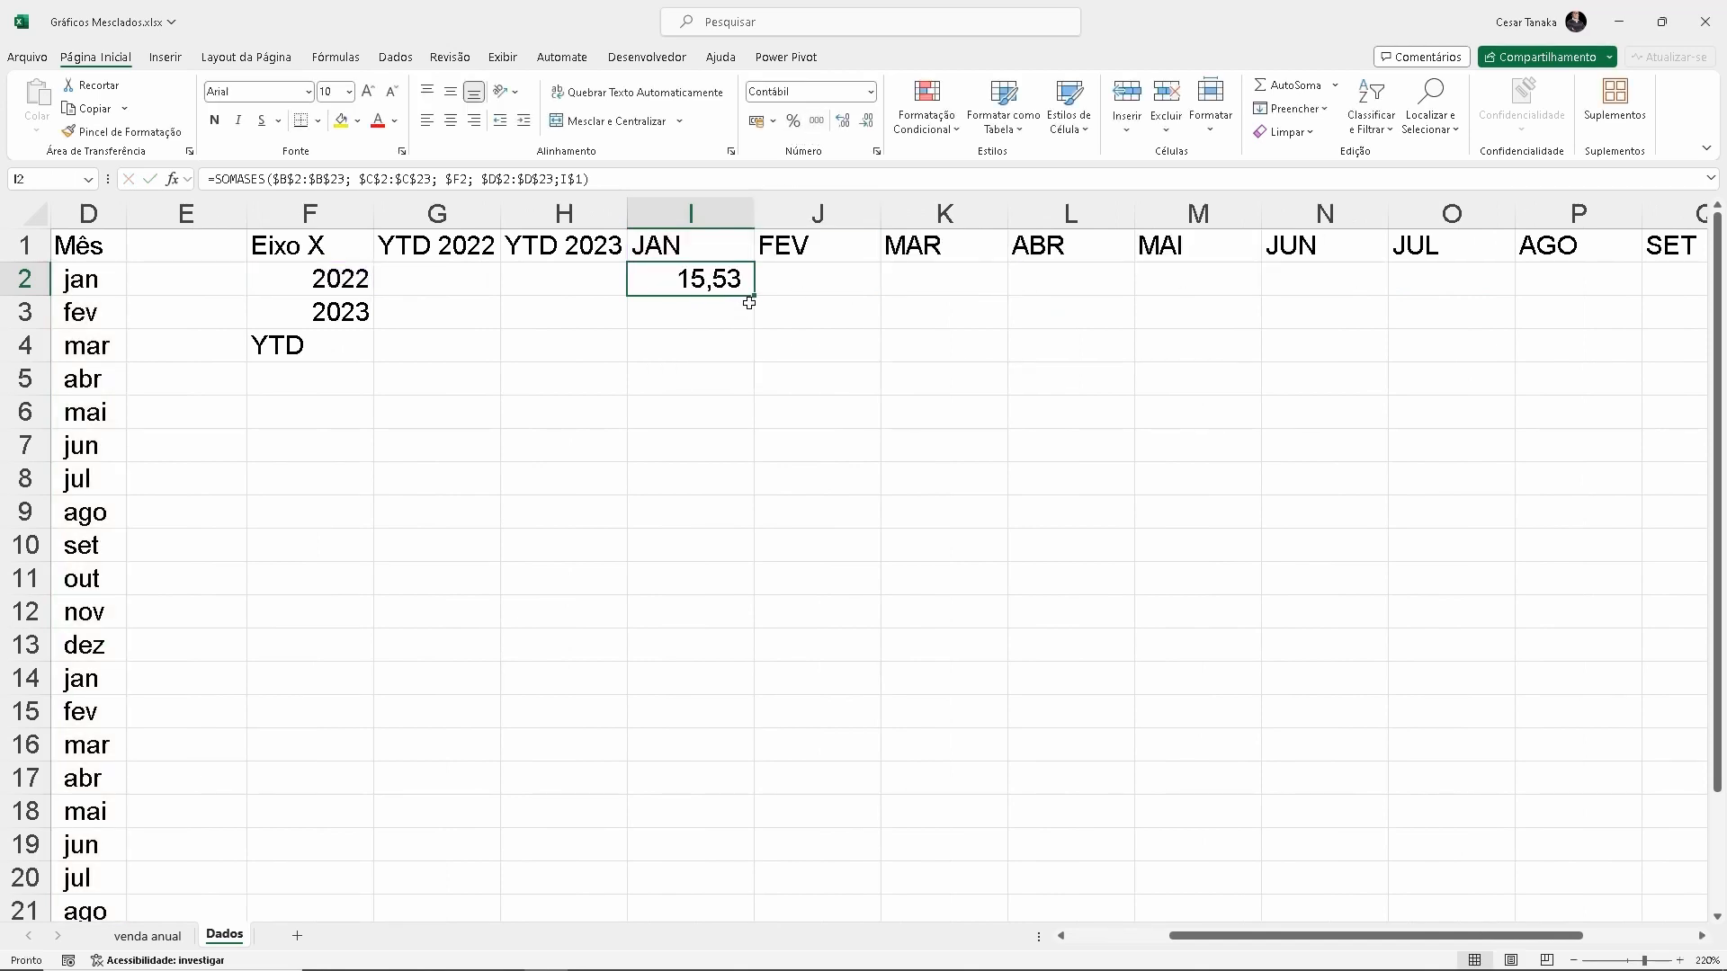
pyautogui.moveTo(759, 296); pyautogui.dragTo(1569, 327)
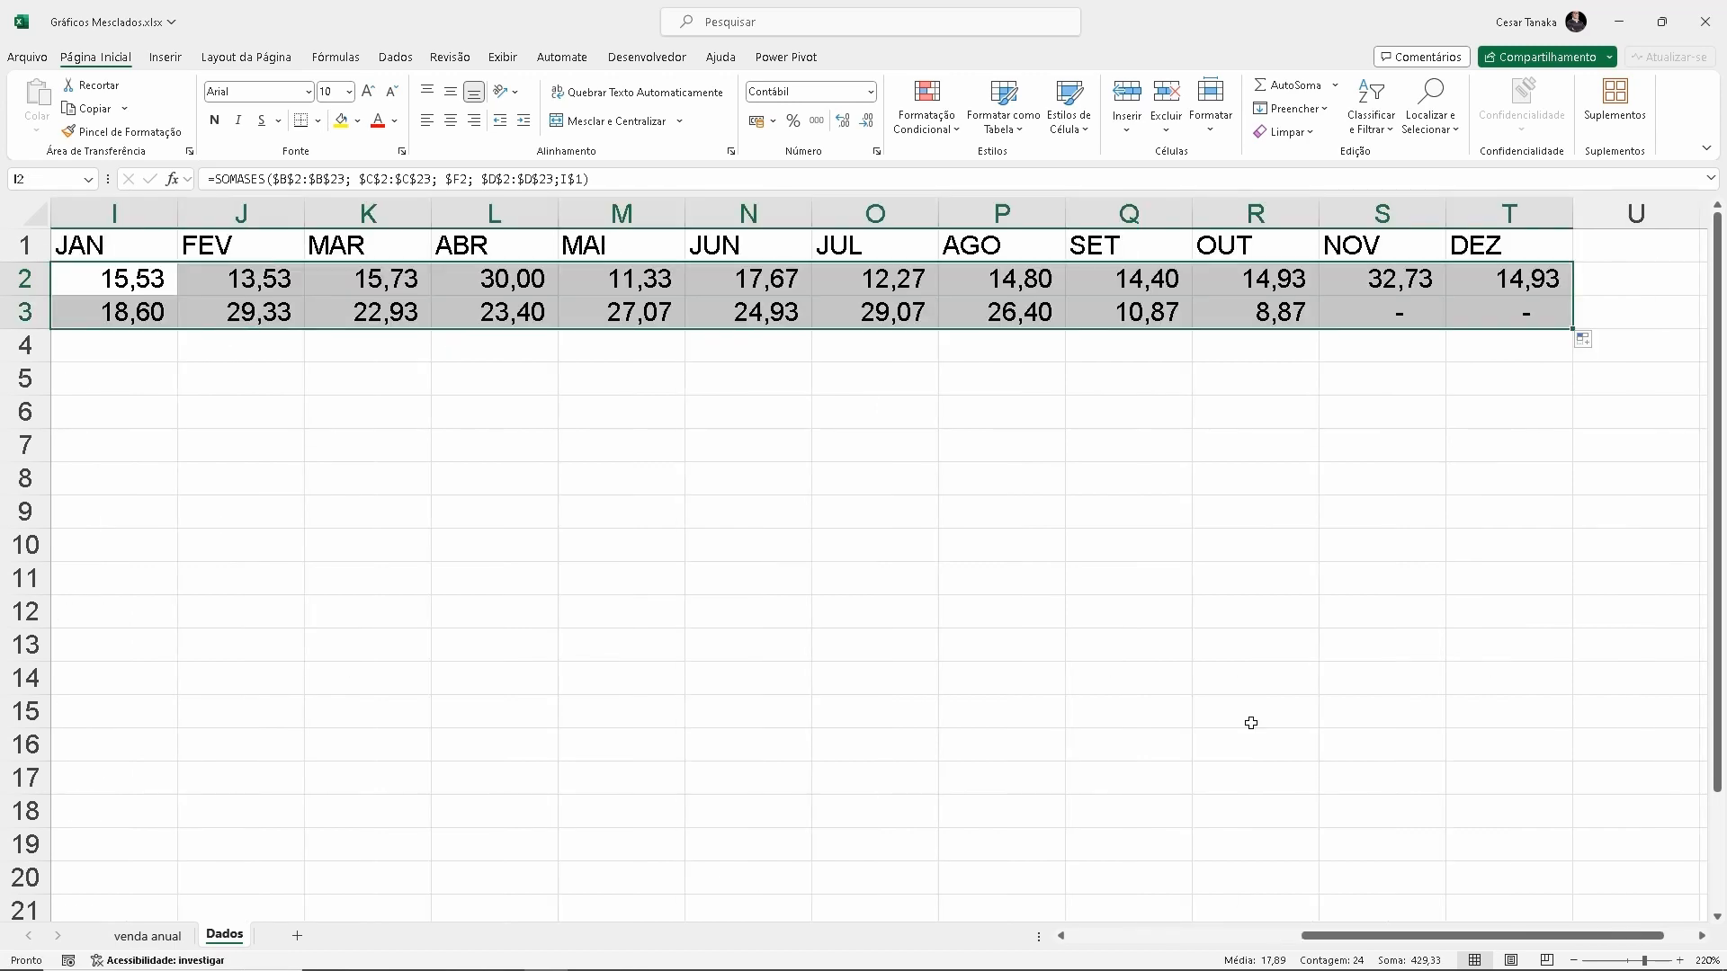
# Enter the formula =SOMA(I2:T2) in cell G4 to total the 2022 months
pyautogui.hotkey('ctrl', 'Home')
pyautogui.click(831, 343)
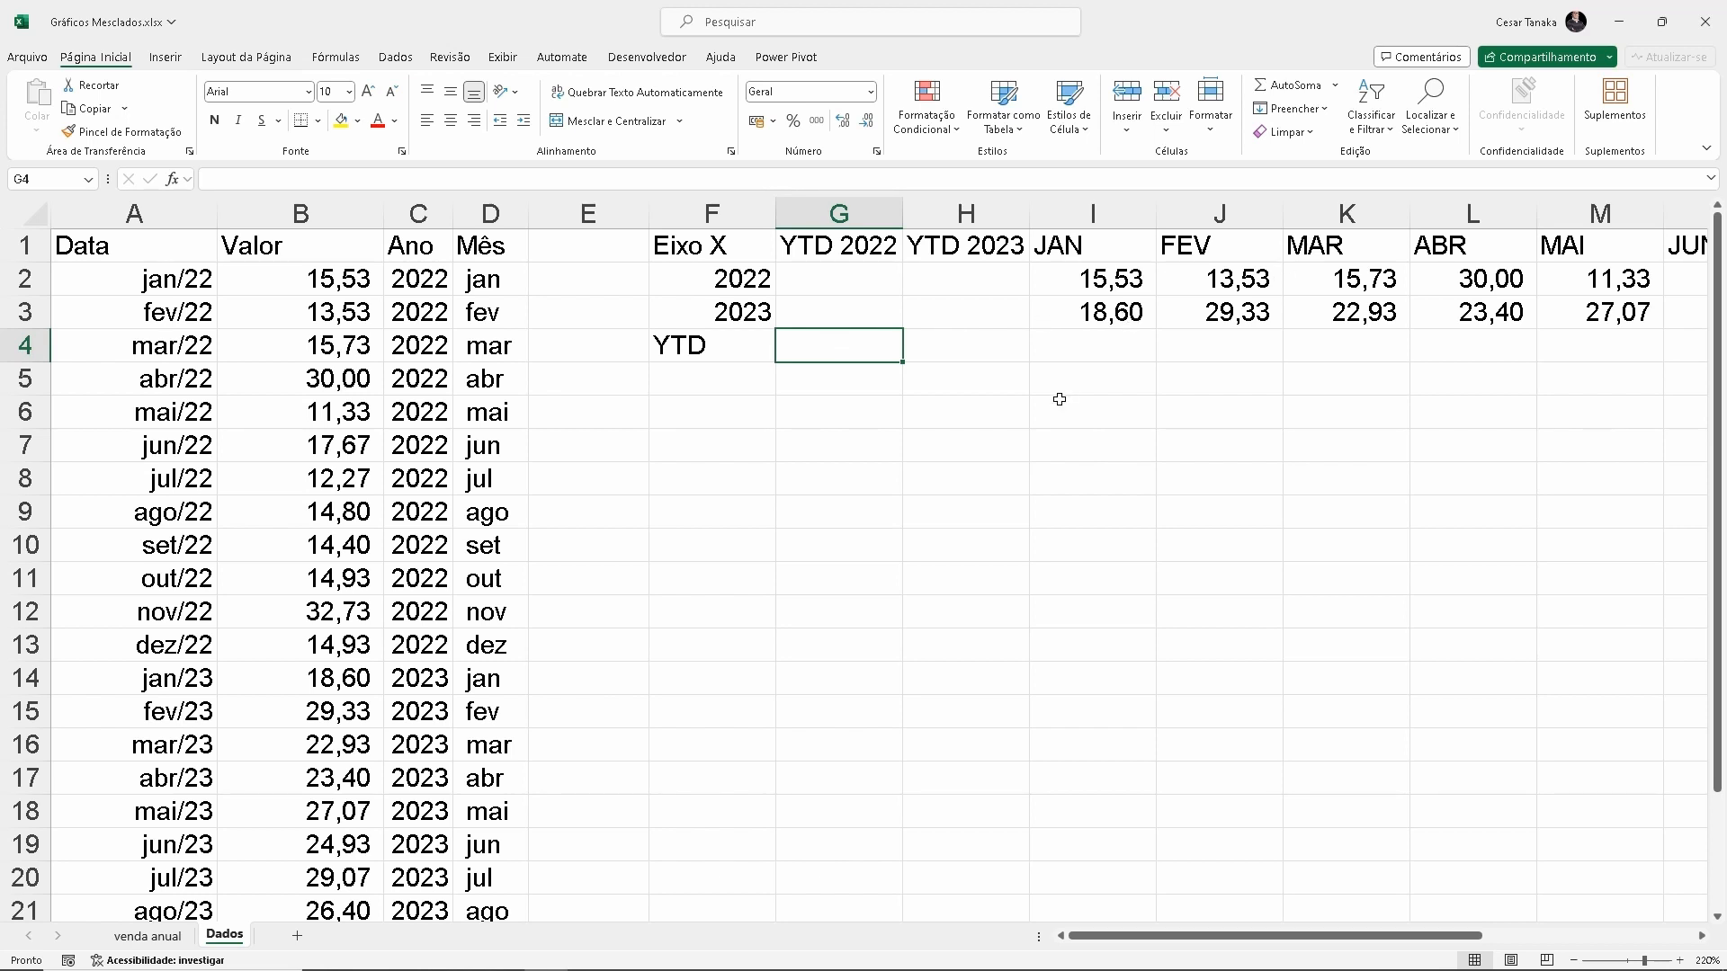
pyautogui.write('=som')
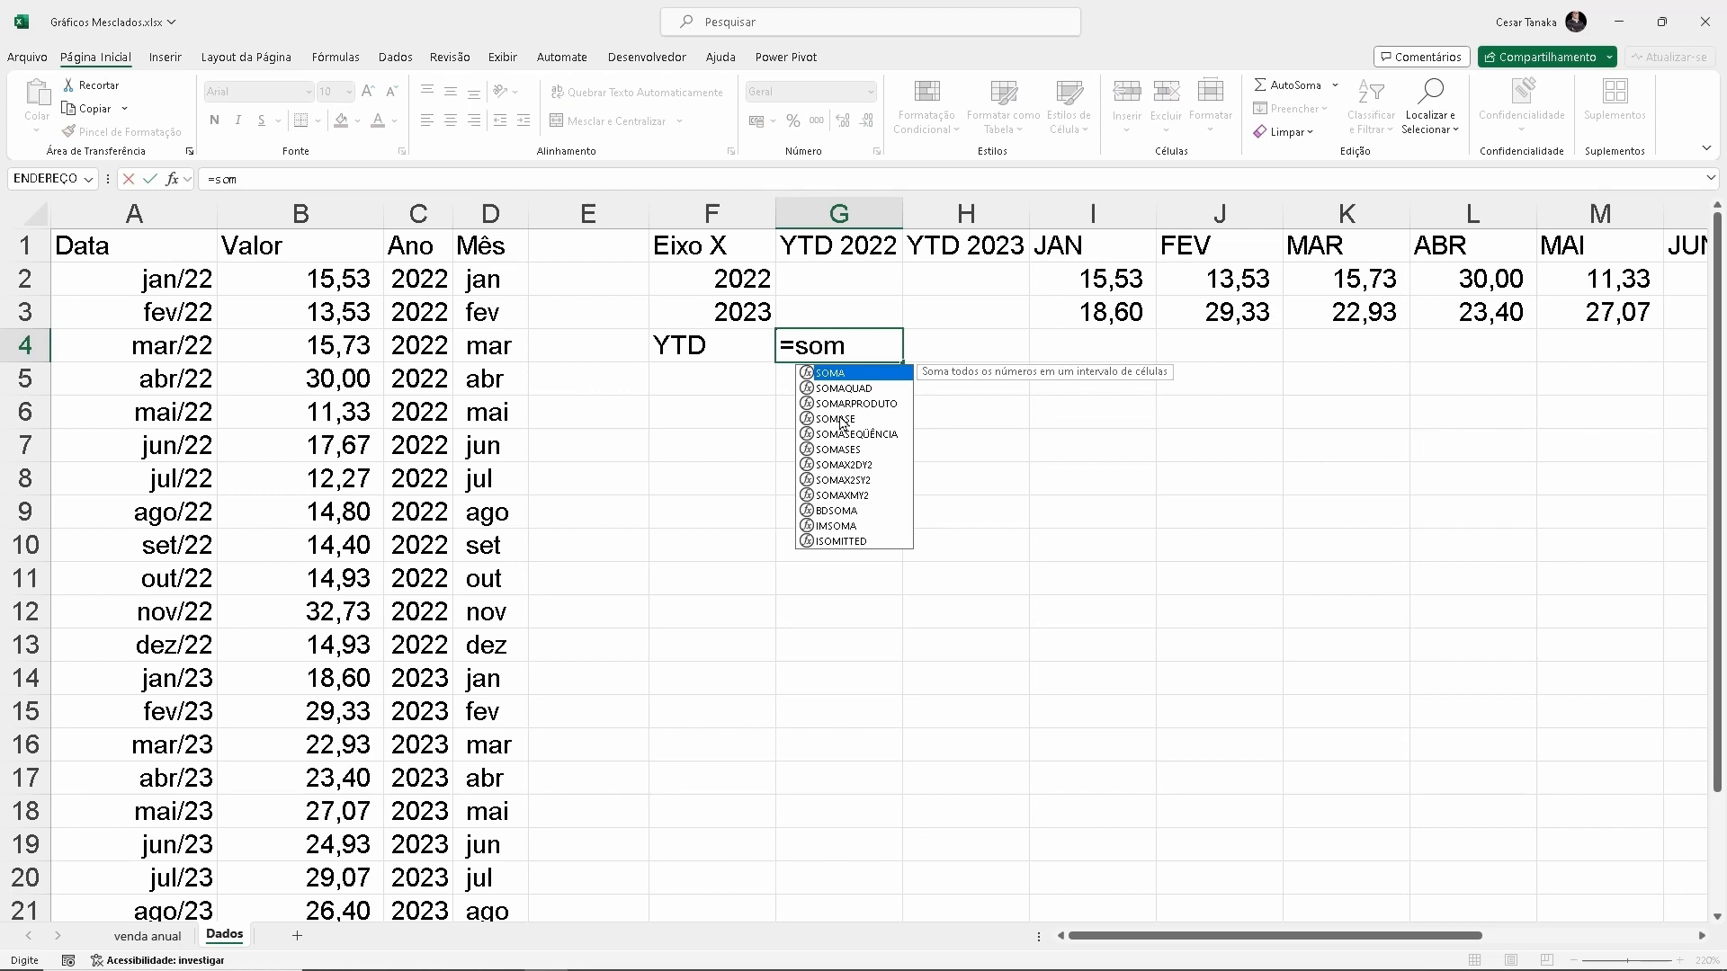
pyautogui.press('Tab')
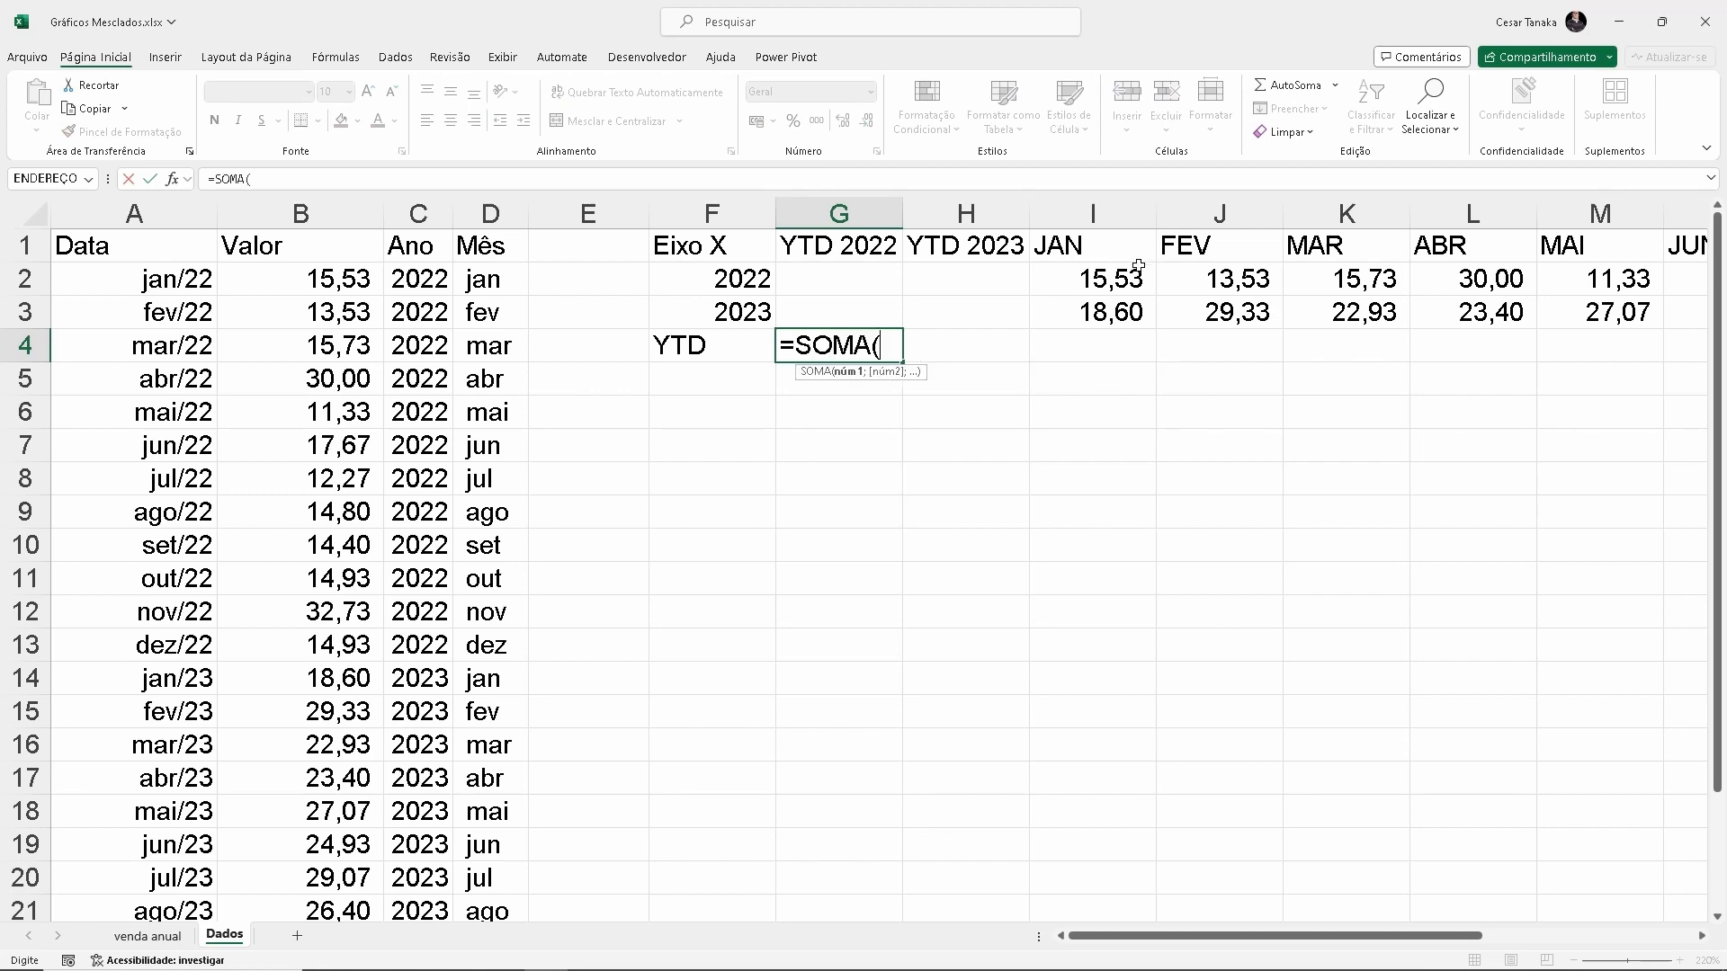
pyautogui.click(1081, 286)
pyautogui.hotkey('ctrl', 'shift', 'Right')
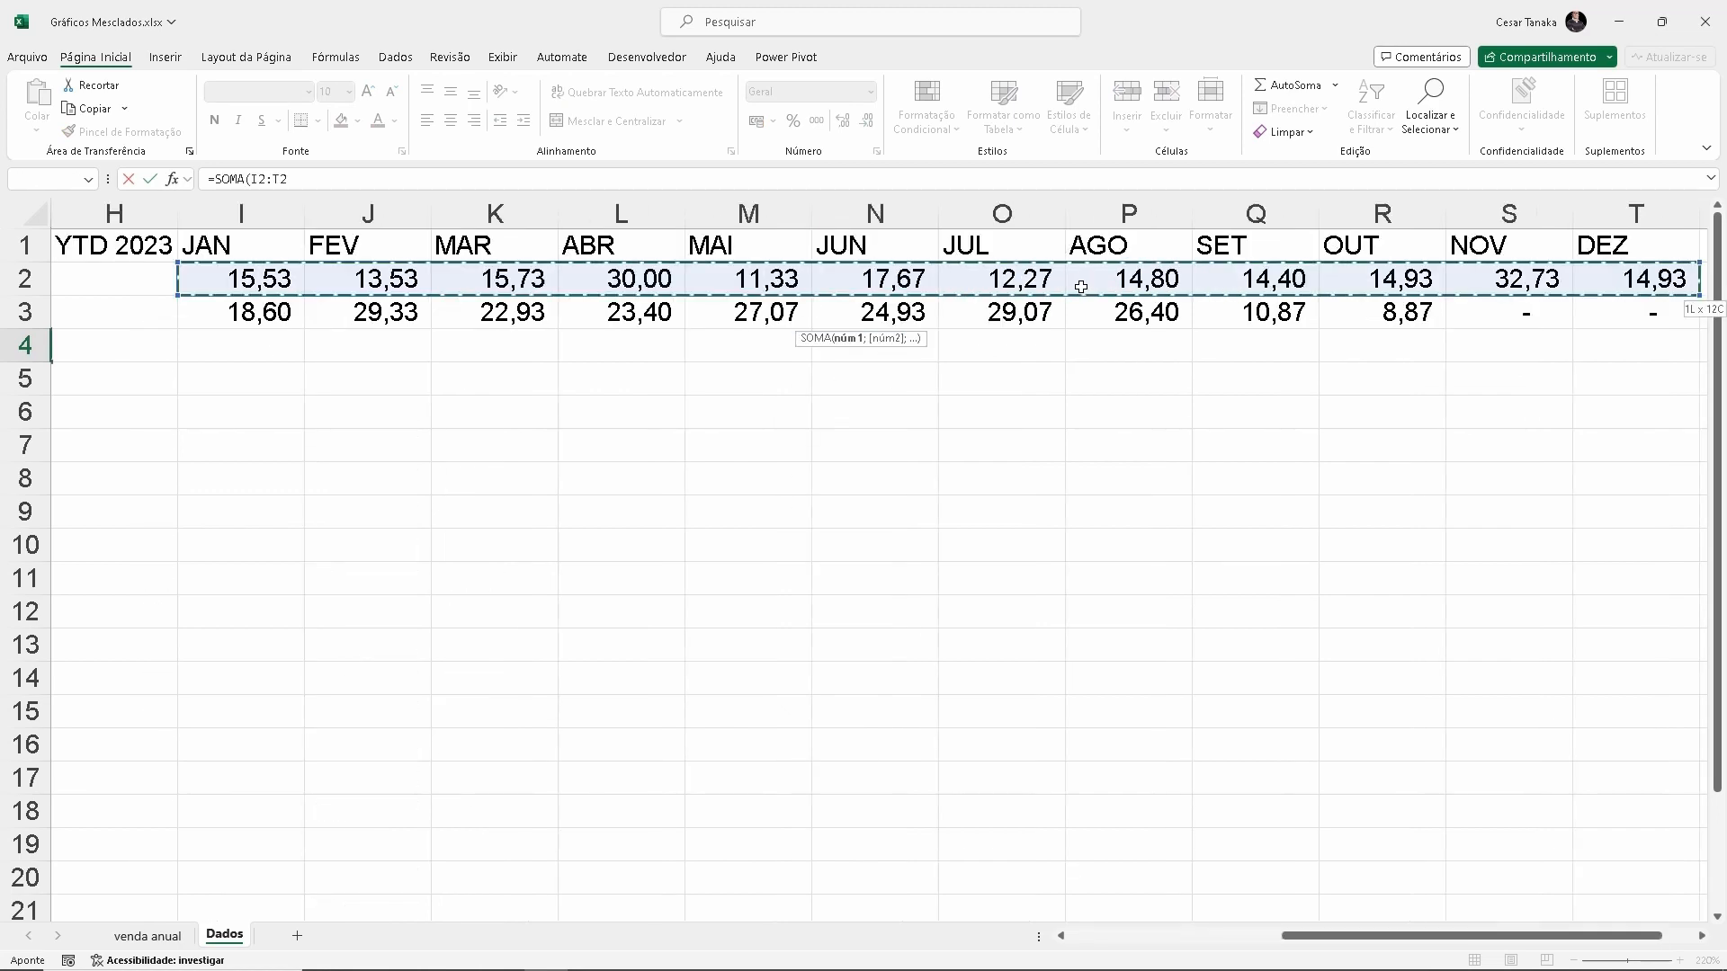
pyautogui.press('Return')
# Enter the formula =SOMA(I3:T3) in cell H4 to total the 2023 months
pyautogui.press('Left')
pyautogui.press('Left')
pyautogui.press('Left')
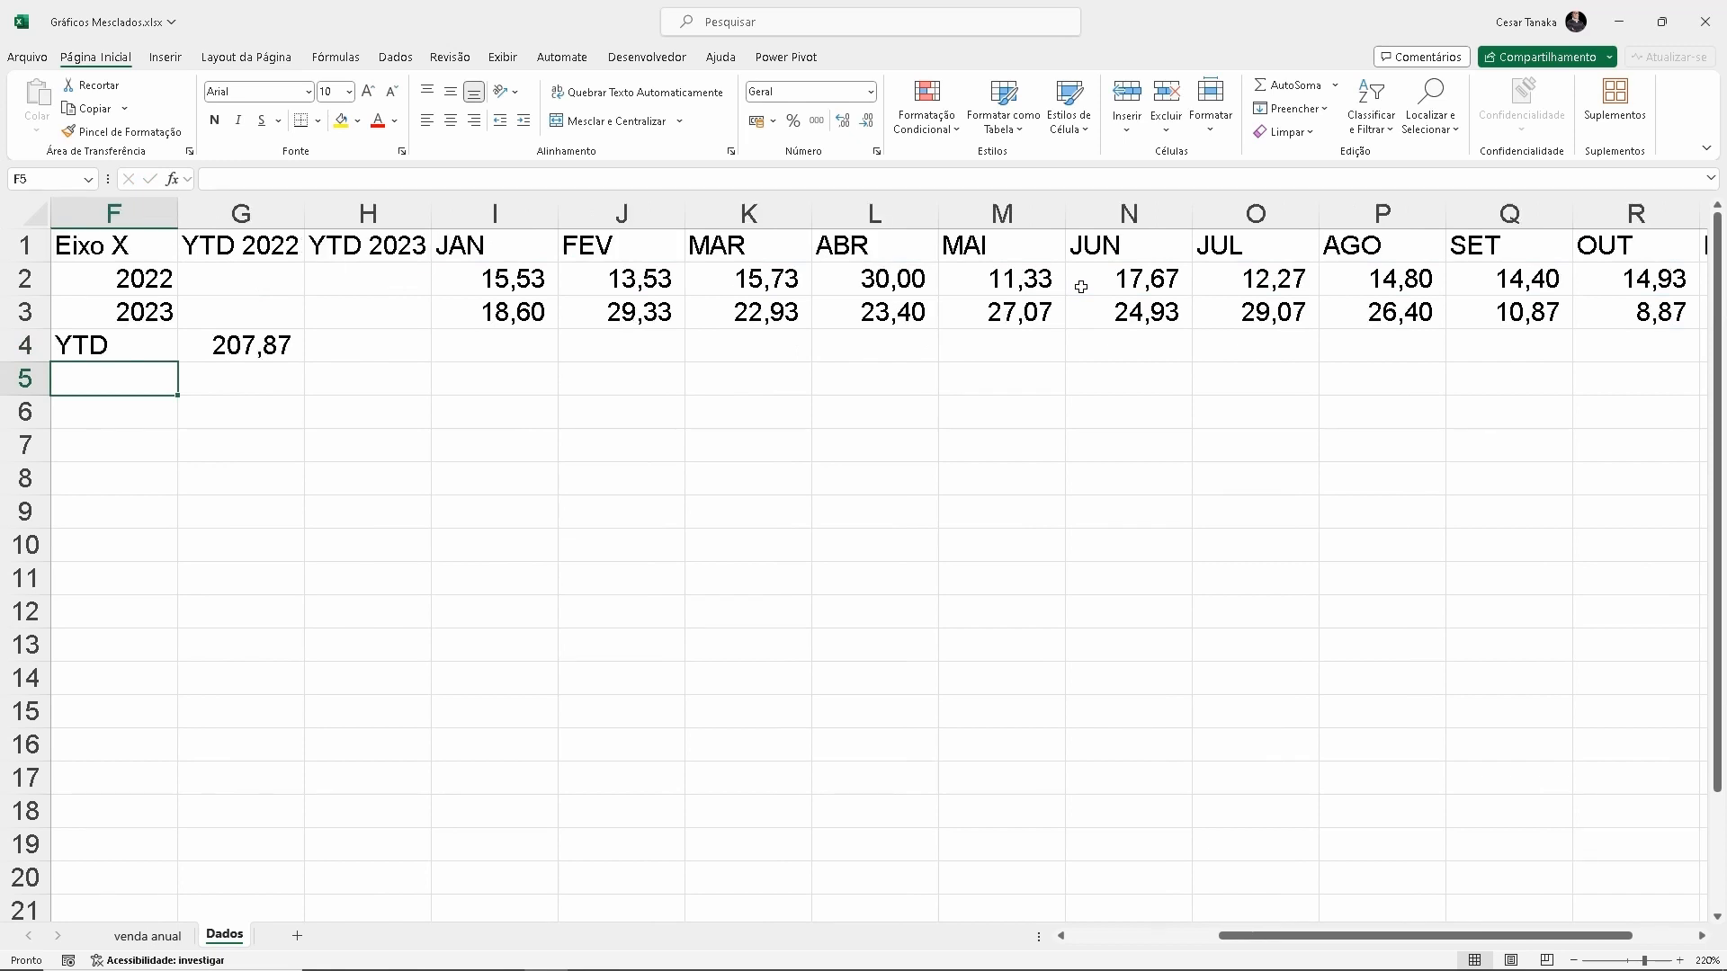
pyautogui.press('Up')
pyautogui.press('Right')
pyautogui.press('Right')
pyautogui.press('Right')
pyautogui.press('Right')
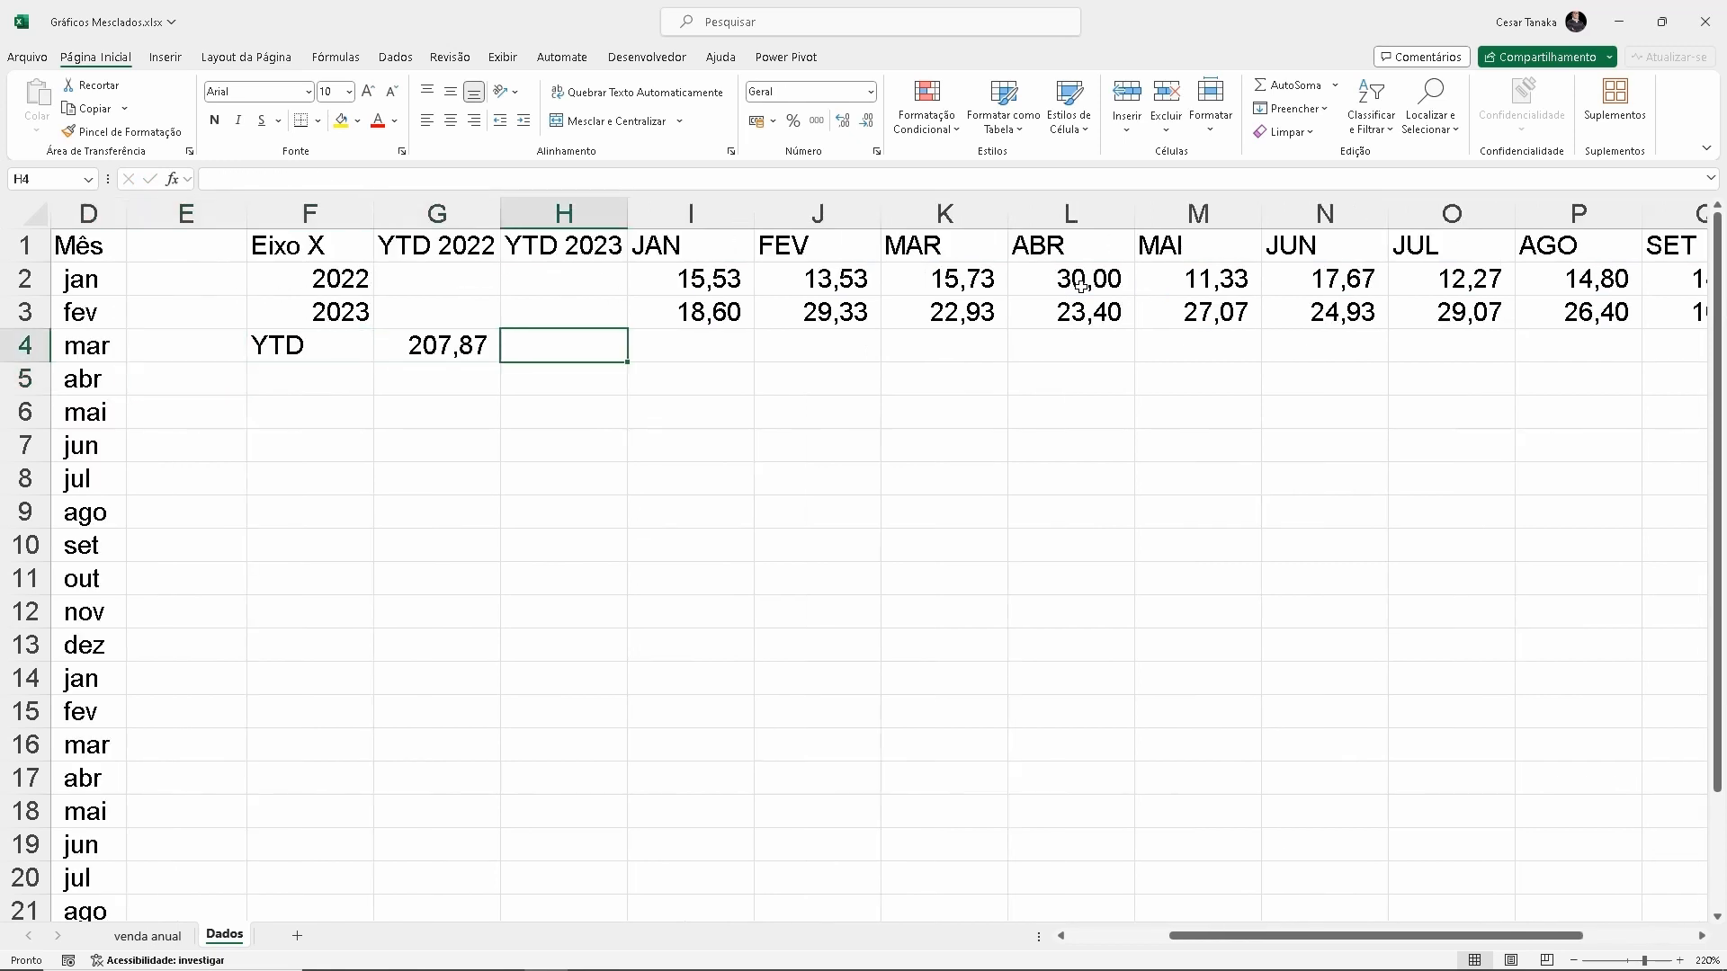
pyautogui.write('=som')
pyautogui.press('Tab')
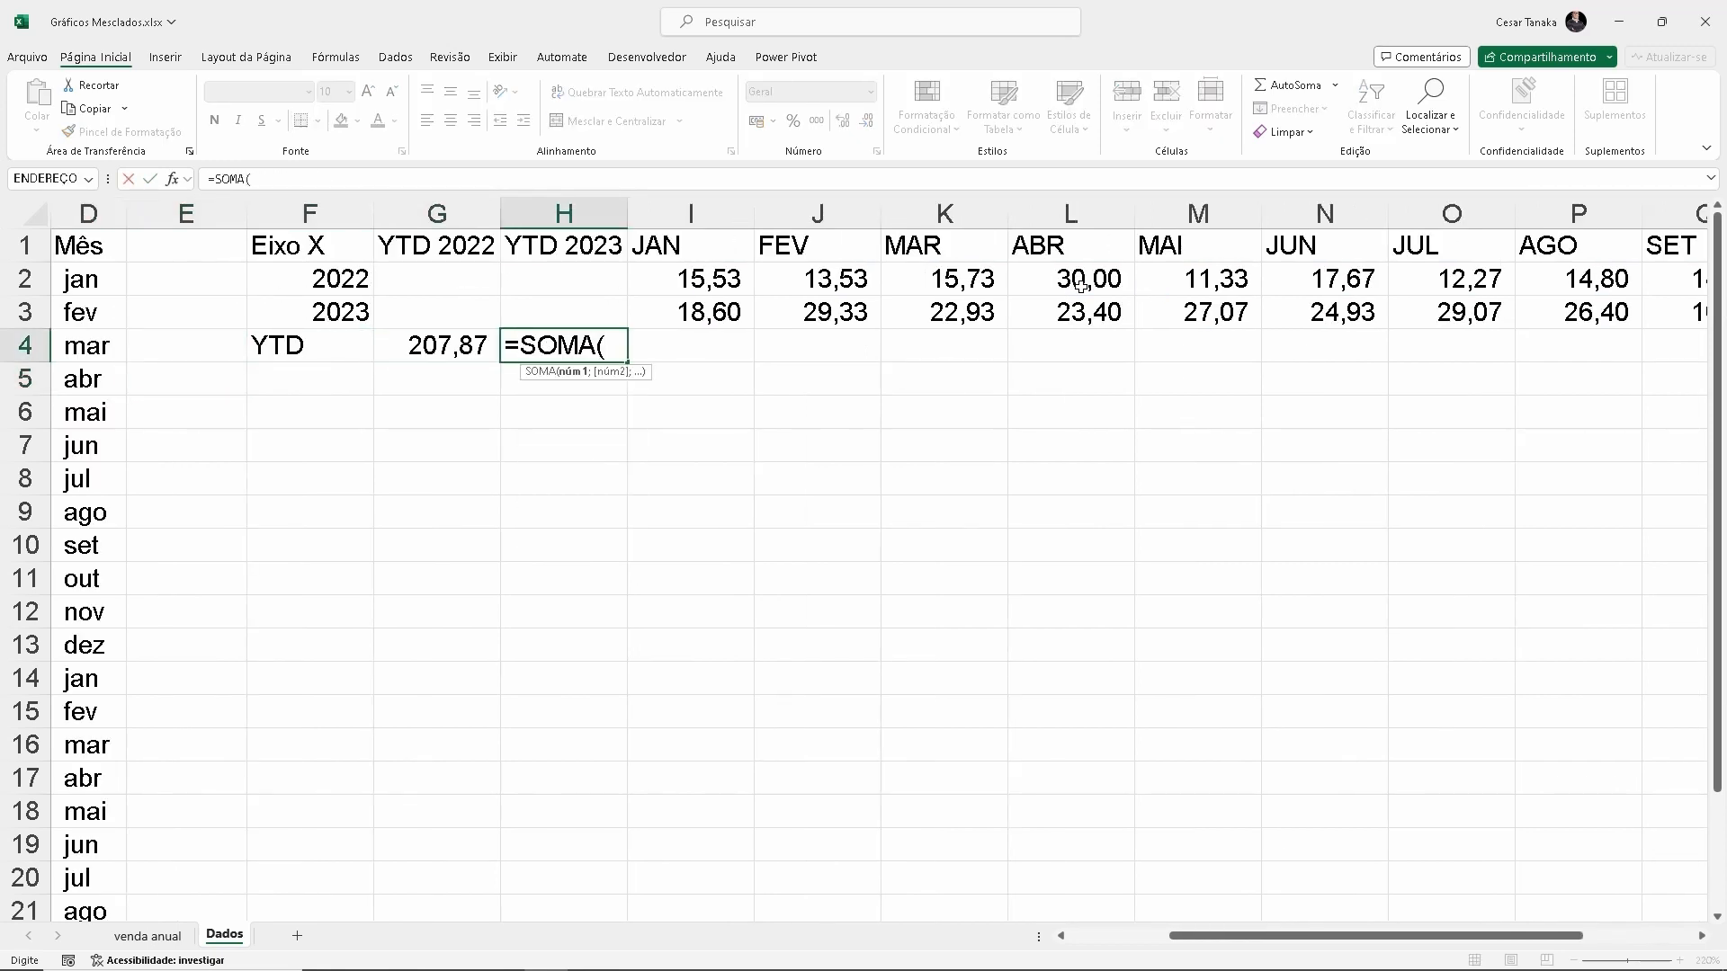
pyautogui.click(688, 312)
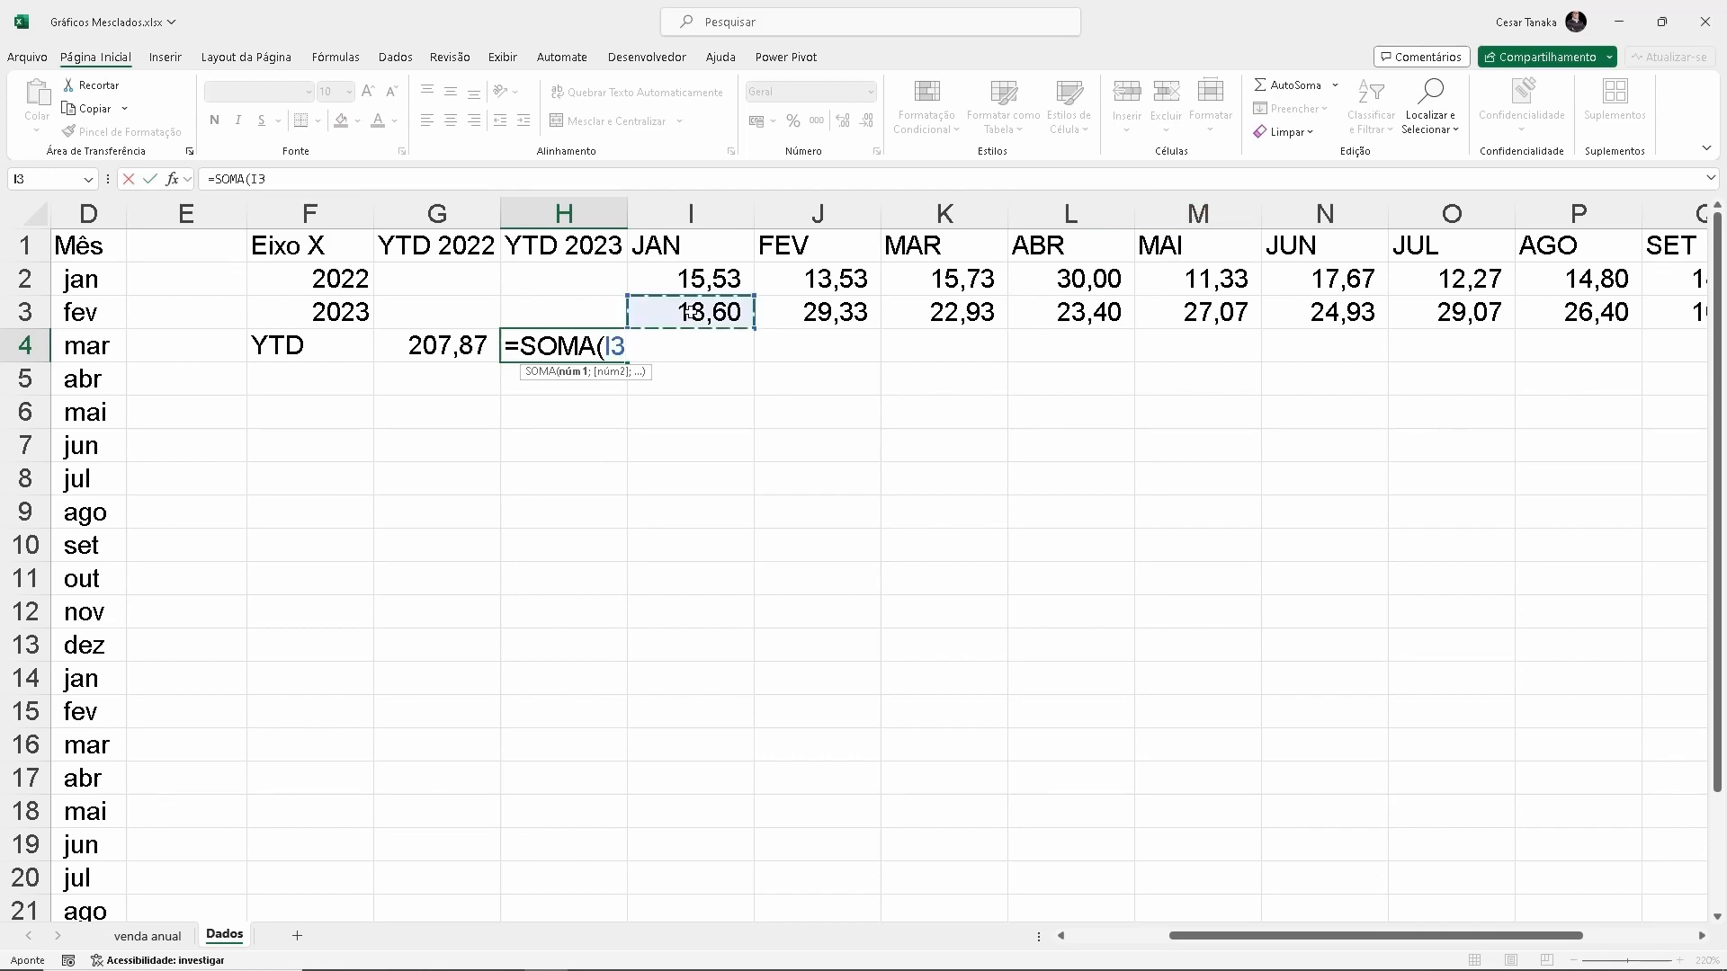
pyautogui.hotkey('ctrl', 'shift', 'Right')
pyautogui.write(')')
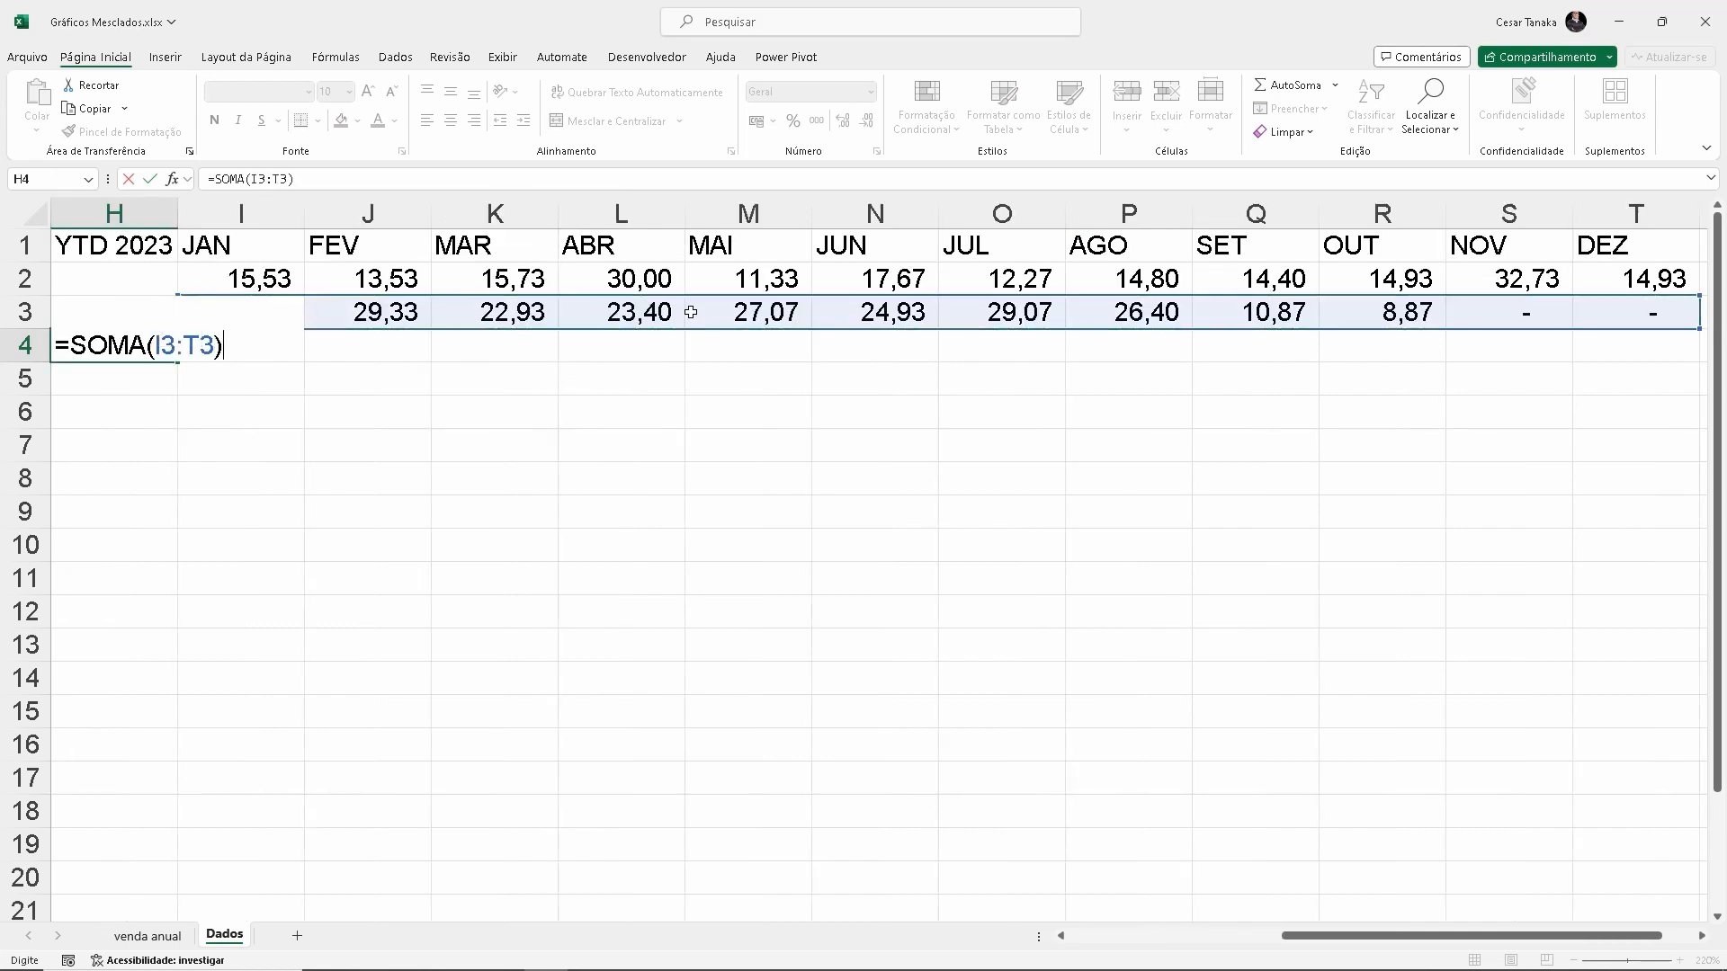
pyautogui.press('Return')
# Check the YTD total cells G4 and H4 in the helper table
pyautogui.press('Left')
pyautogui.press('Left')
pyautogui.press('Left')
pyautogui.press('Left')
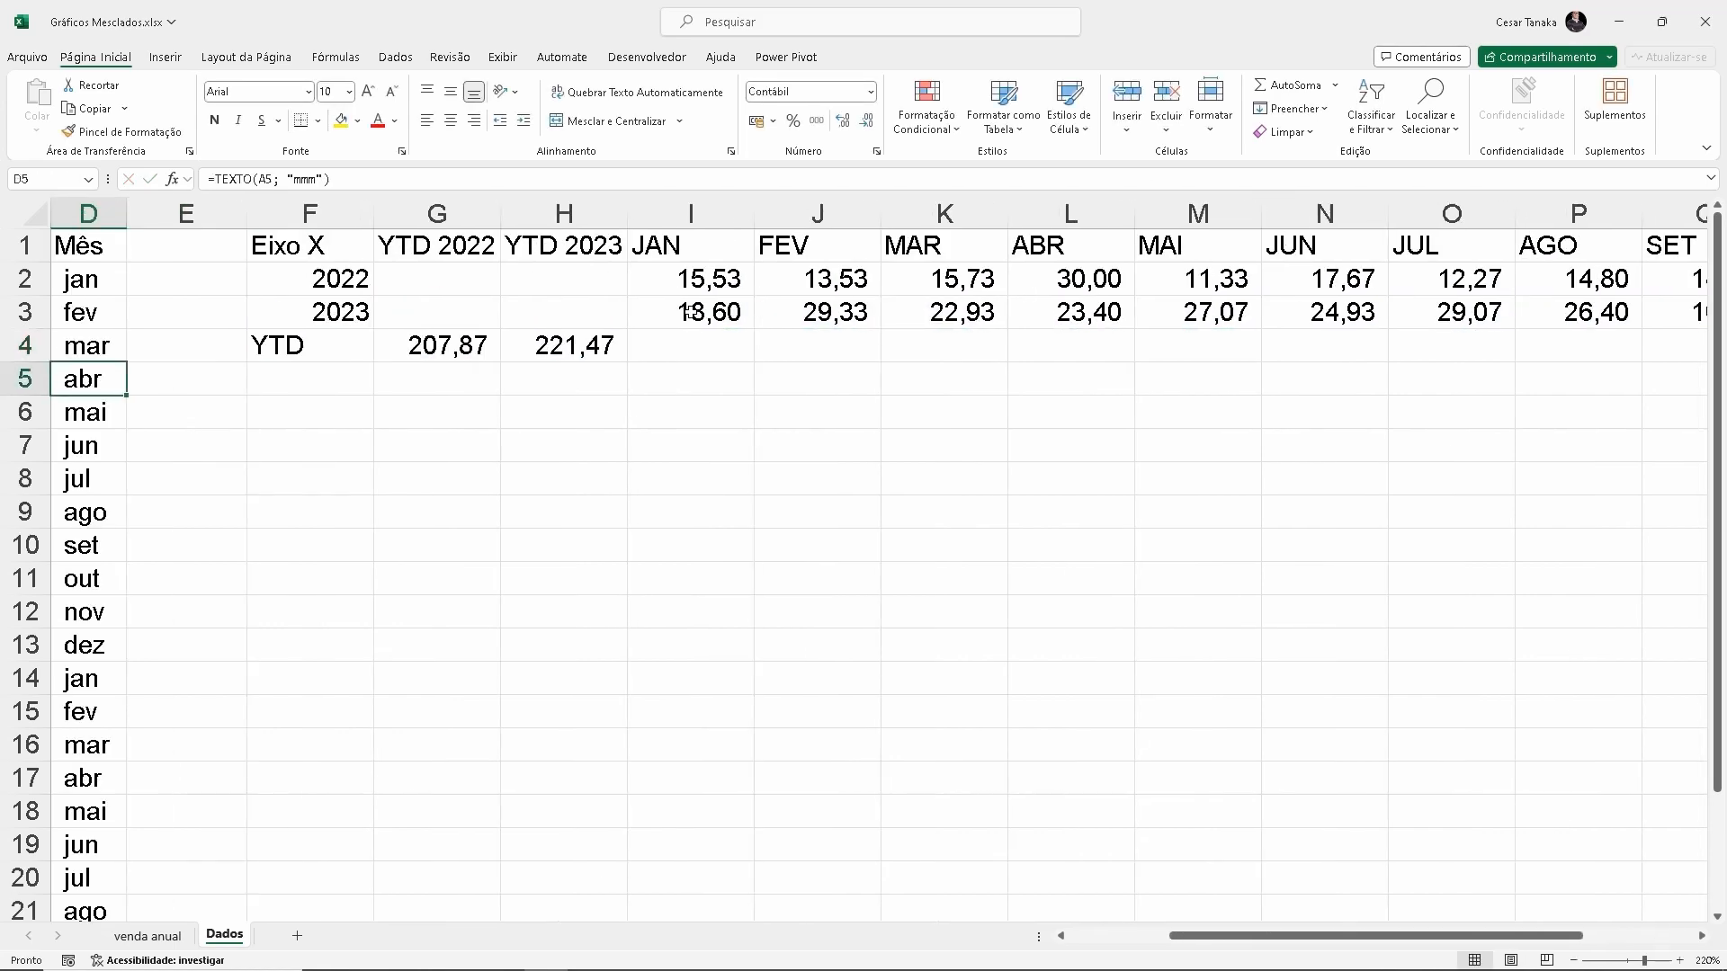
pyautogui.click(484, 344)
pyautogui.click(575, 349)
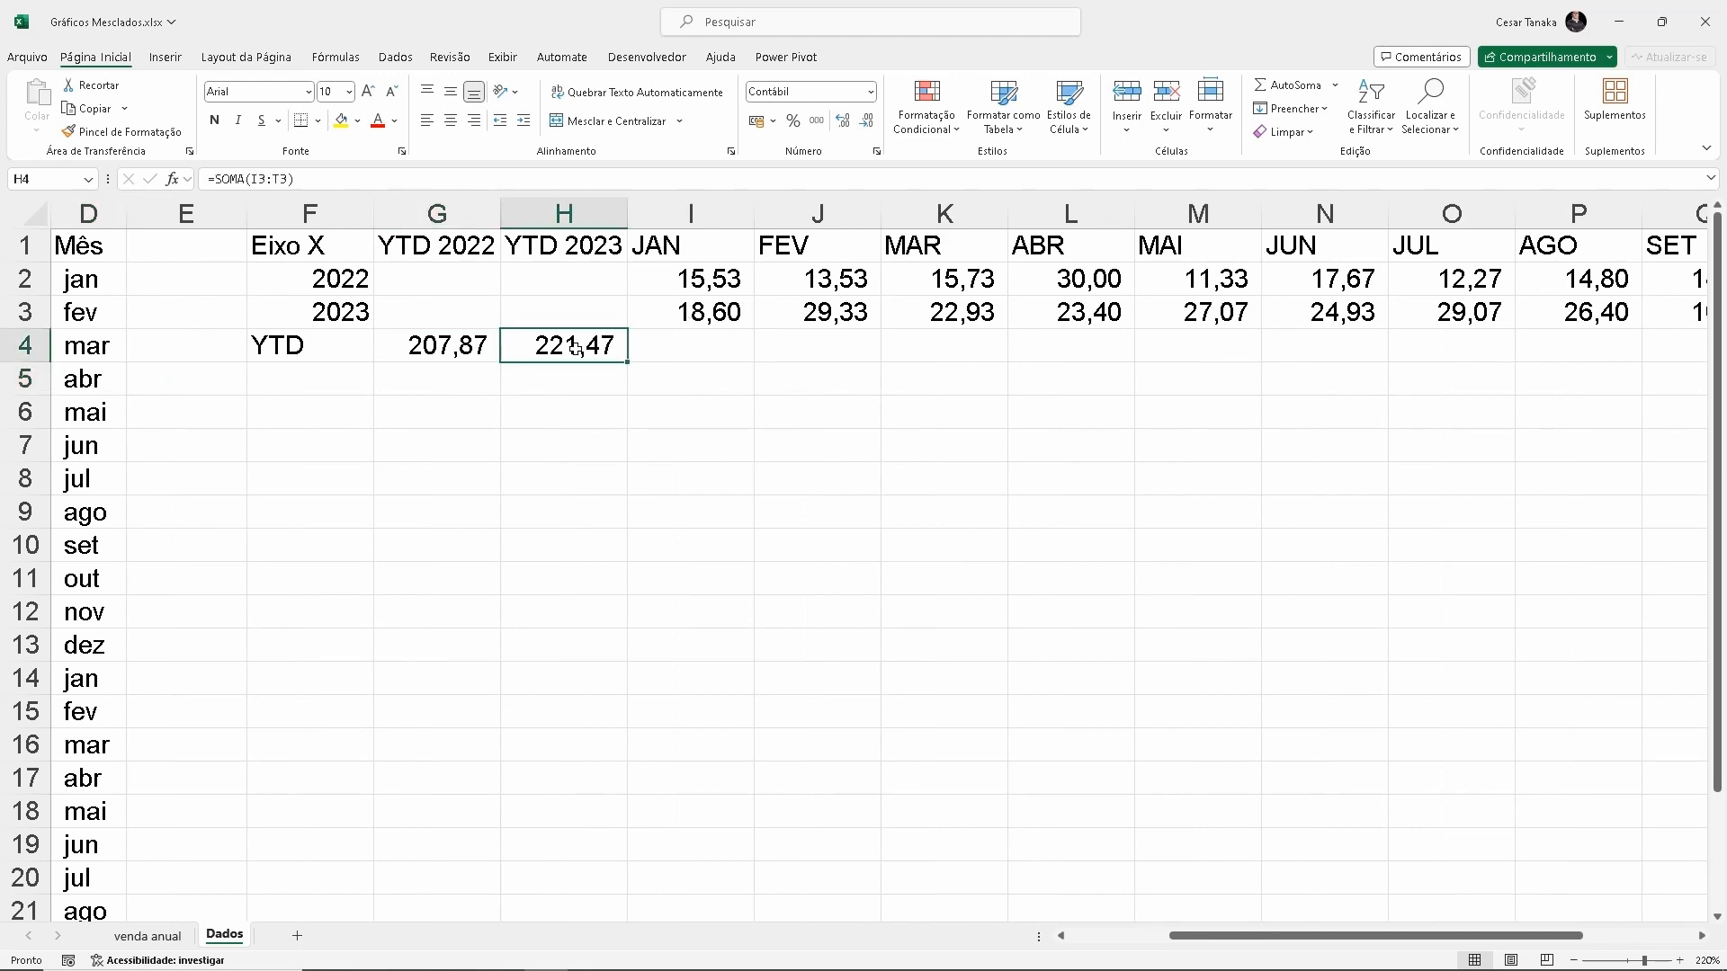
# Apply horizontal border lines to the rows of the helper table F1:T4
pyautogui.scroll(-2, 610, 441)
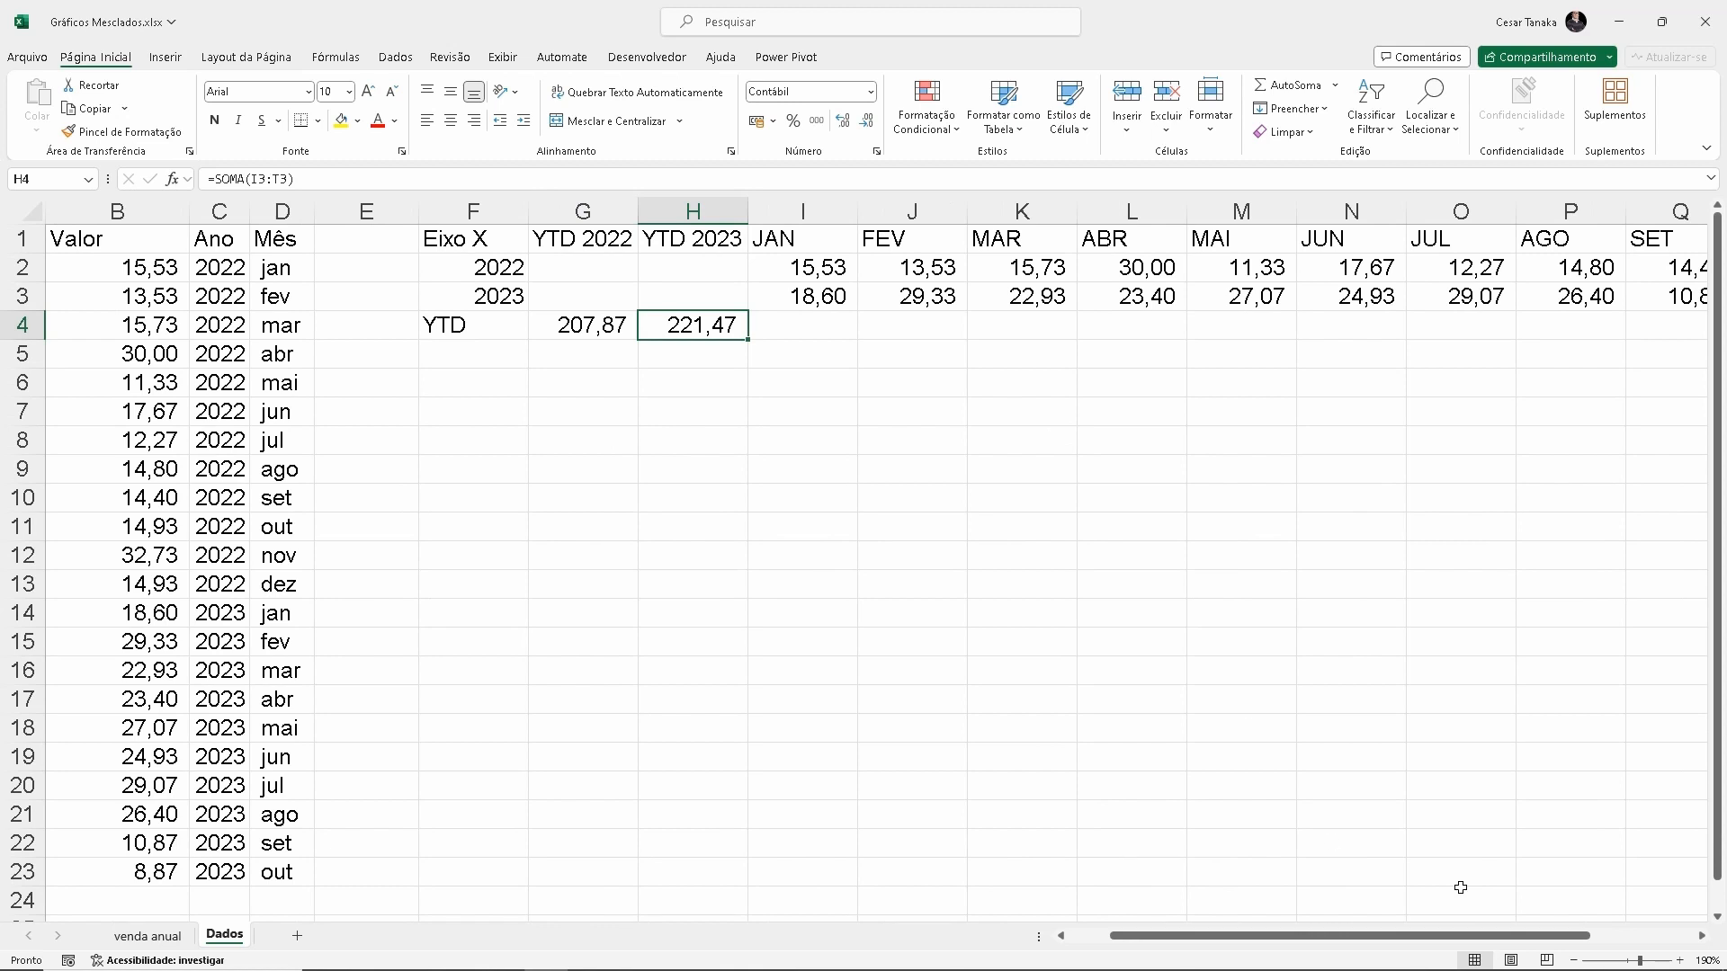
pyautogui.click(1701, 936)
pyautogui.click(1701, 936)
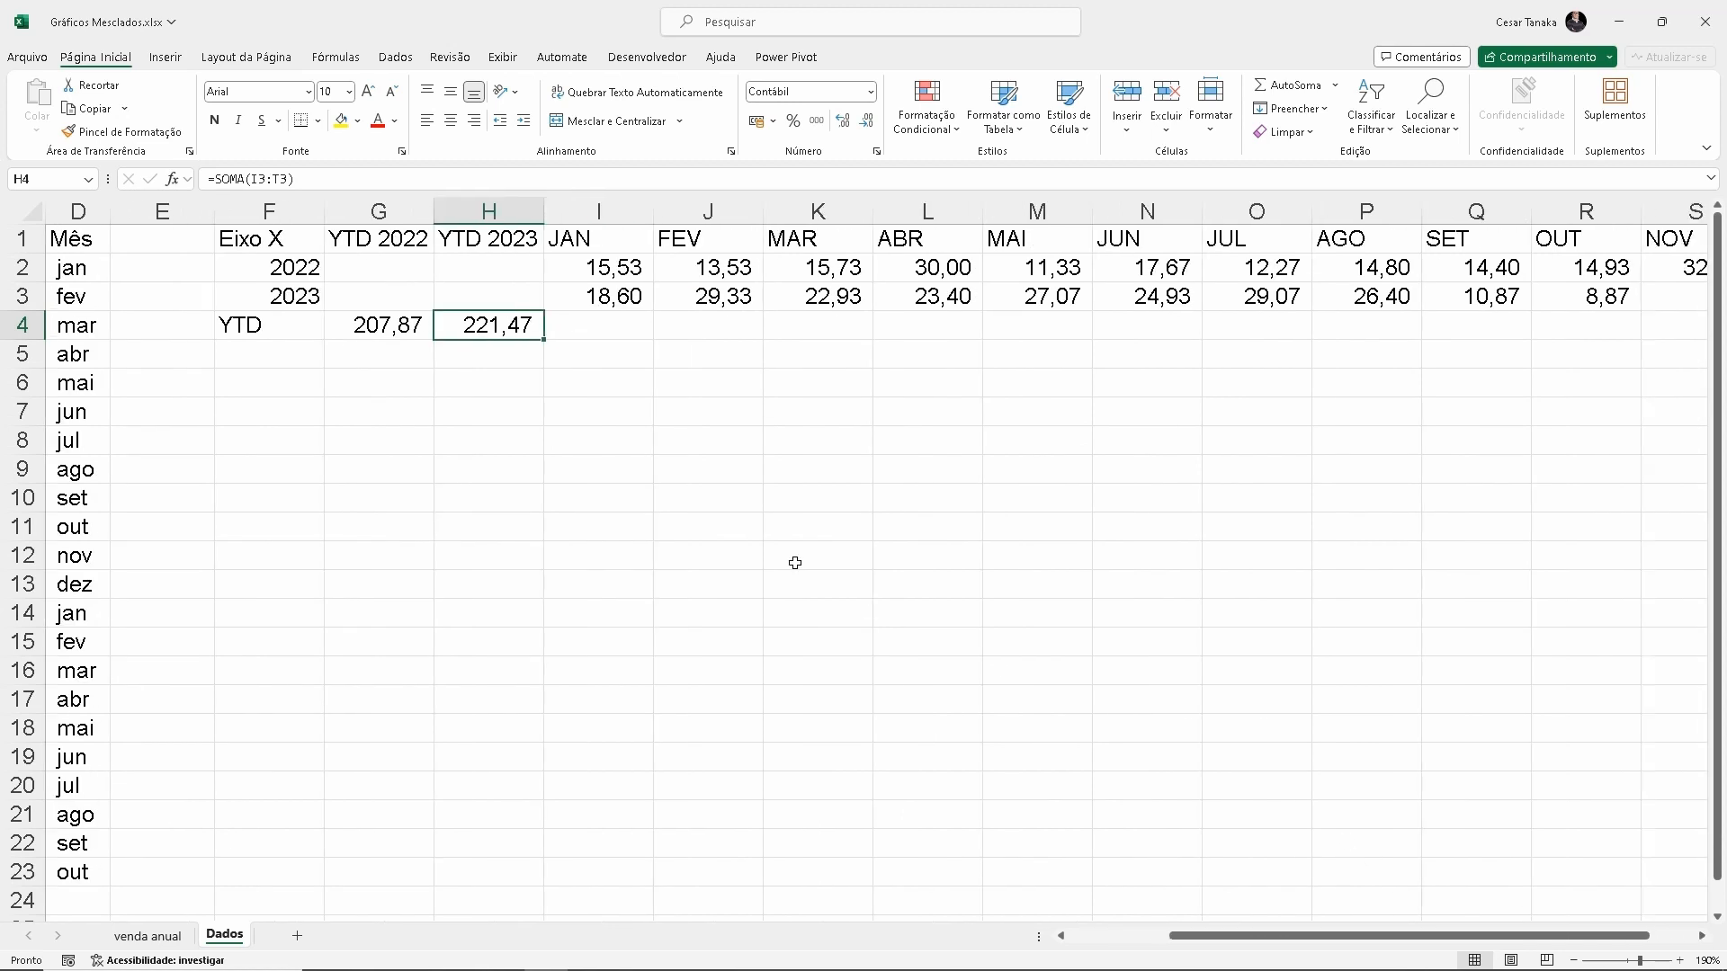
pyautogui.moveTo(274, 238); pyautogui.dragTo(1627, 315)
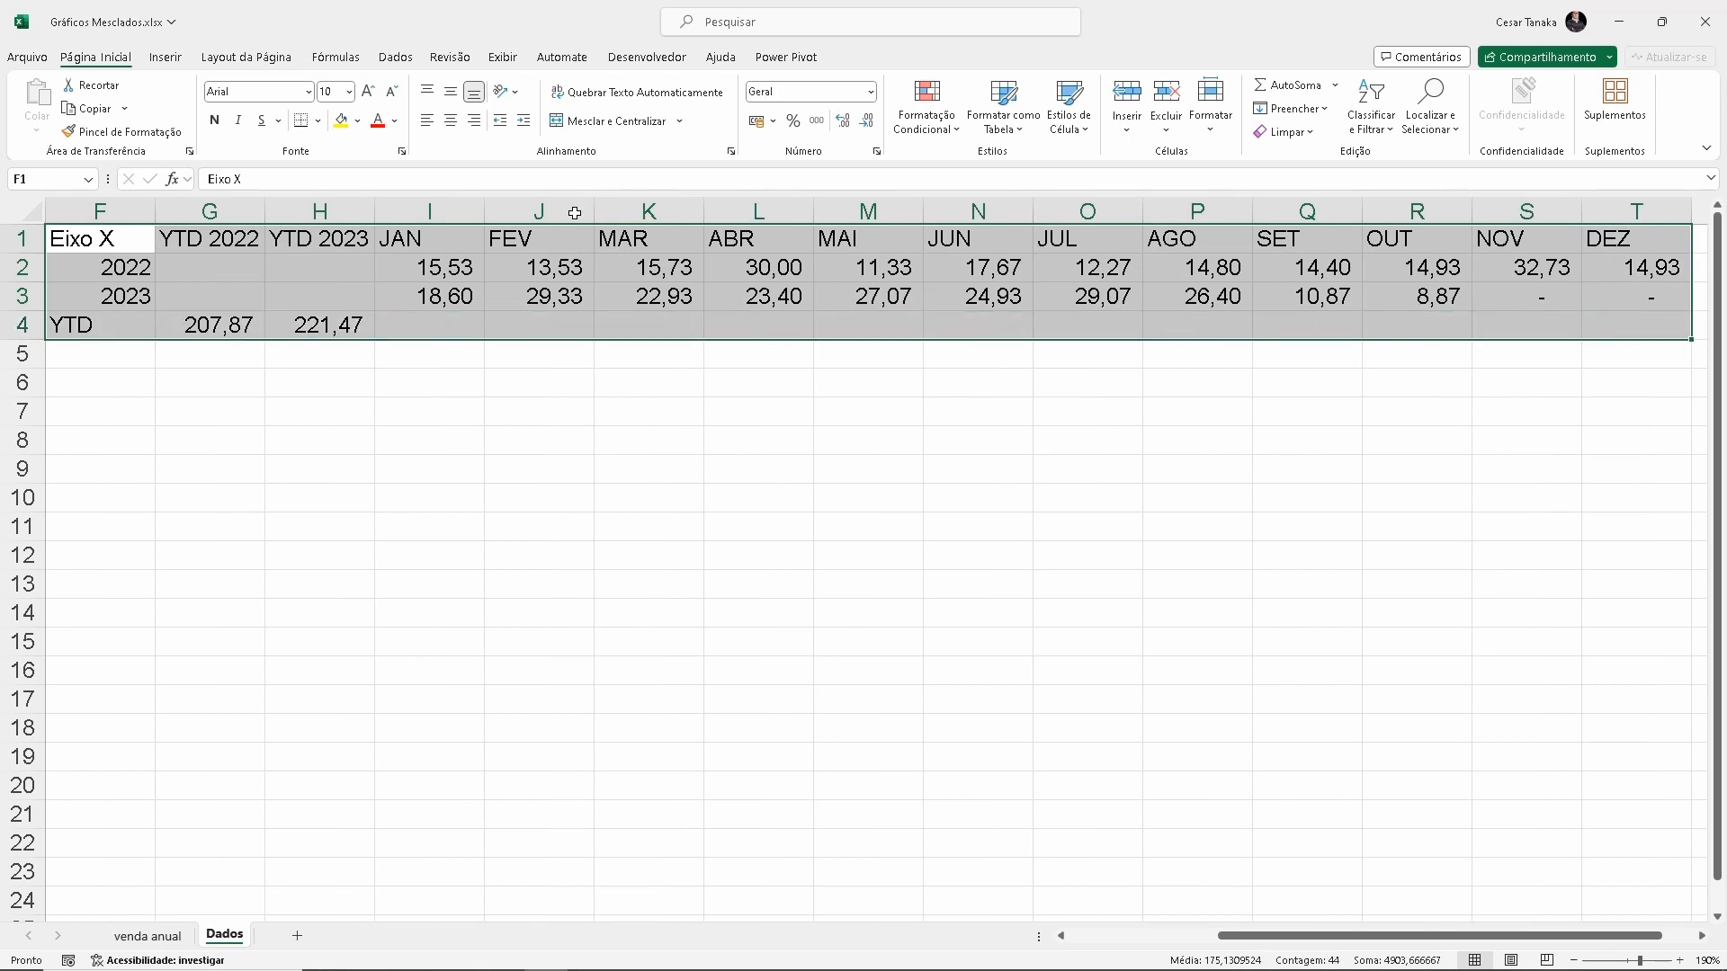
pyautogui.click(318, 122)
pyautogui.click(377, 670)
pyautogui.click(1082, 538)
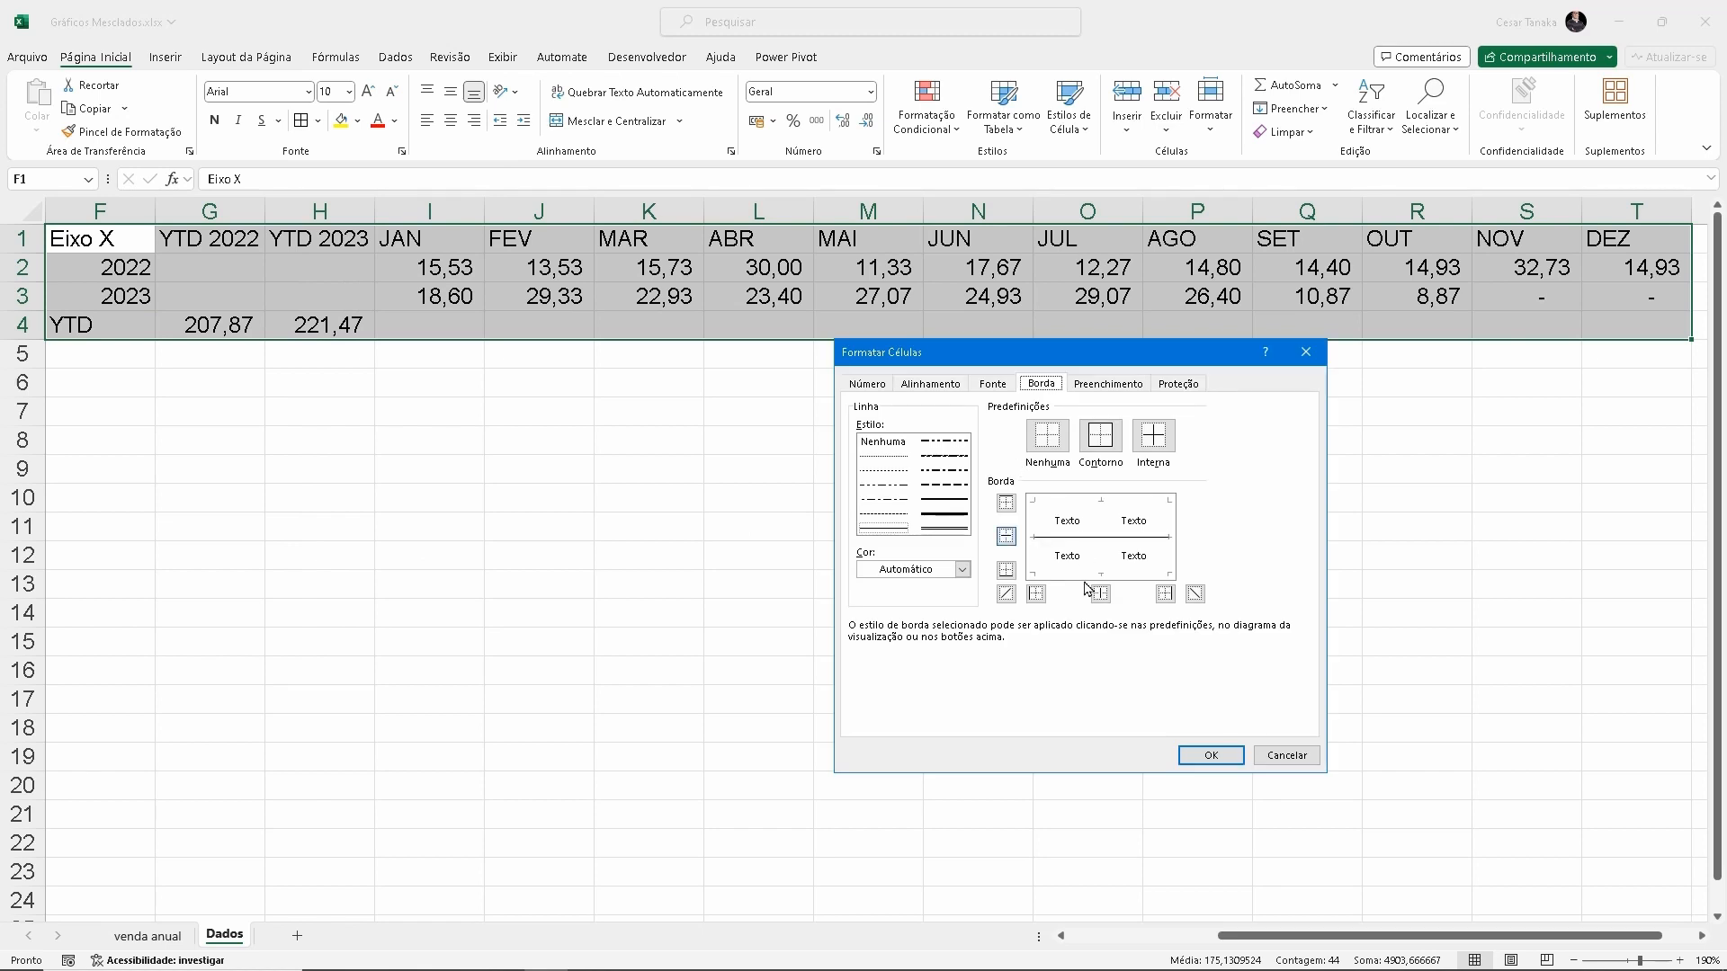
pyautogui.click(1210, 756)
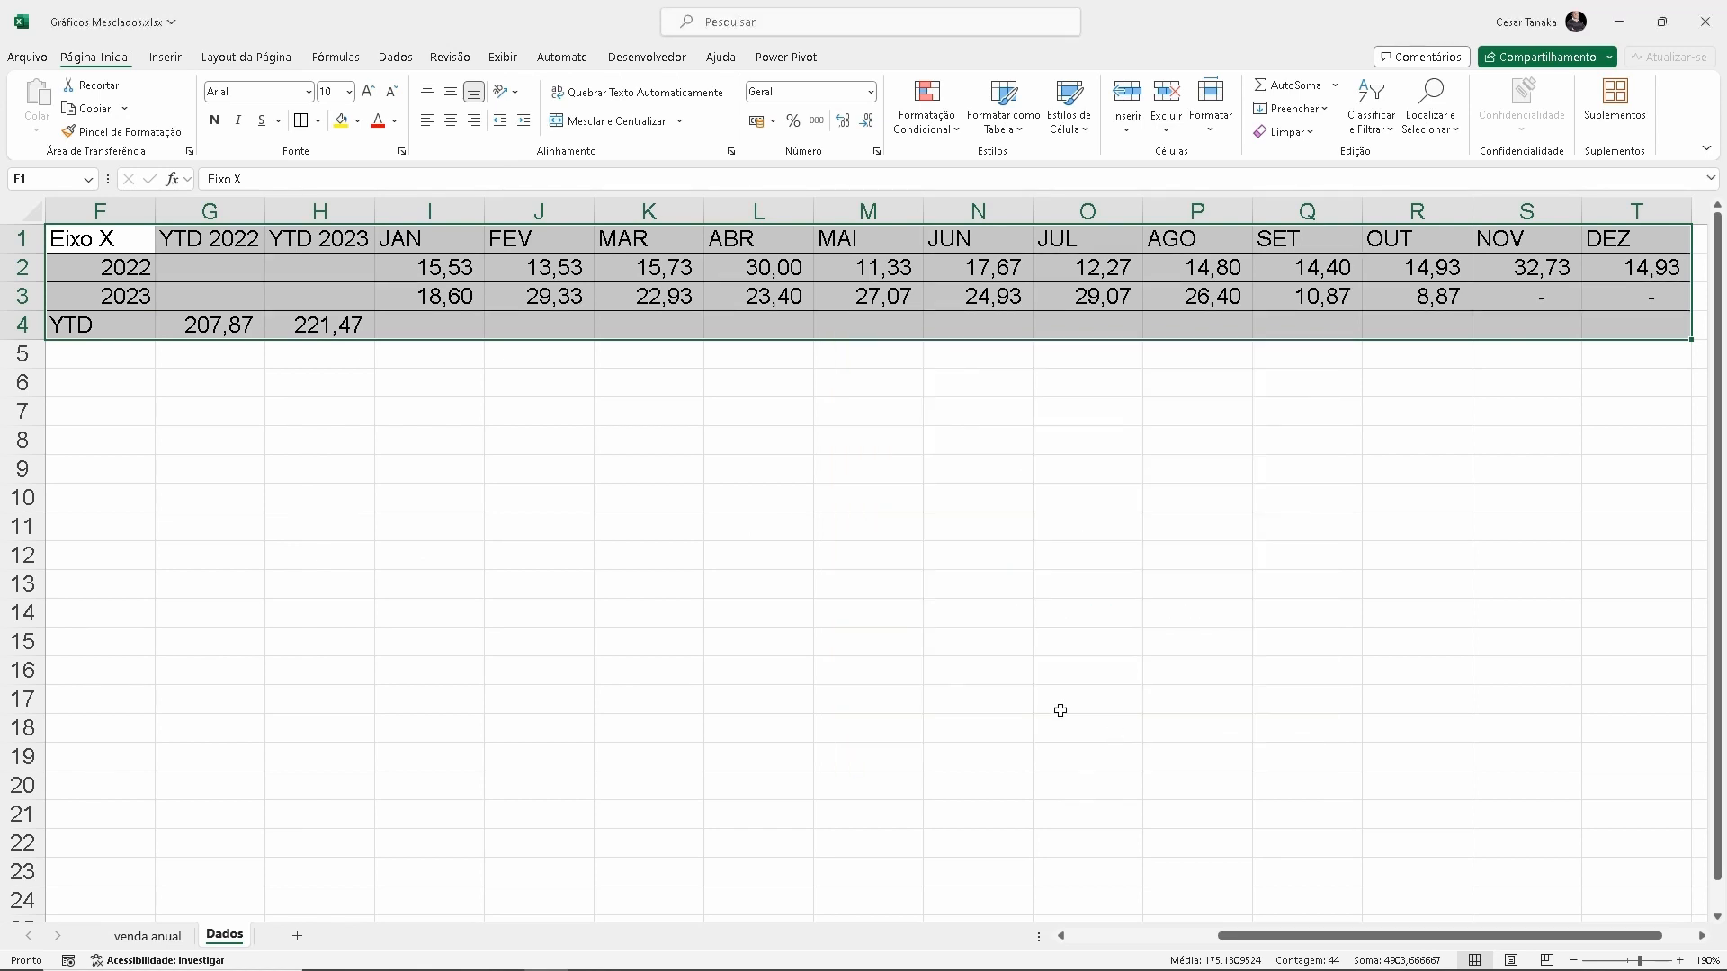
pyautogui.click(231, 441)
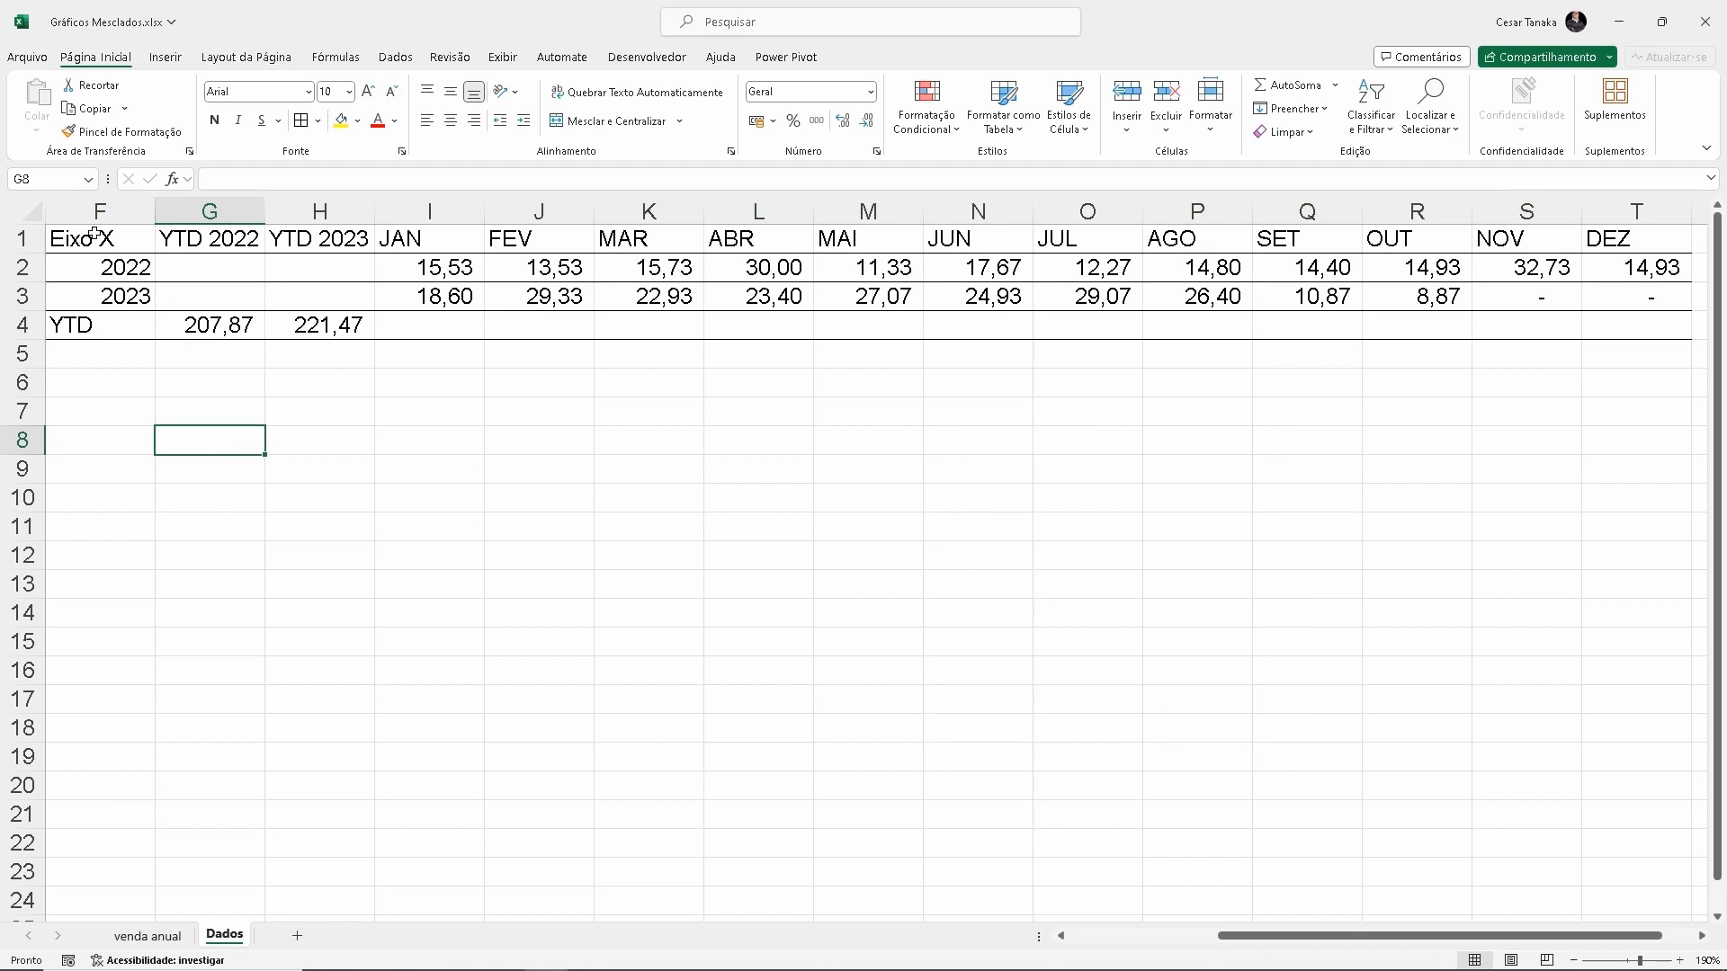
# Format the helper table's header row F1:T1 with a standard blue fill and white font color
pyautogui.click(94, 235)
pyautogui.hscroll(-2, 388, 422)
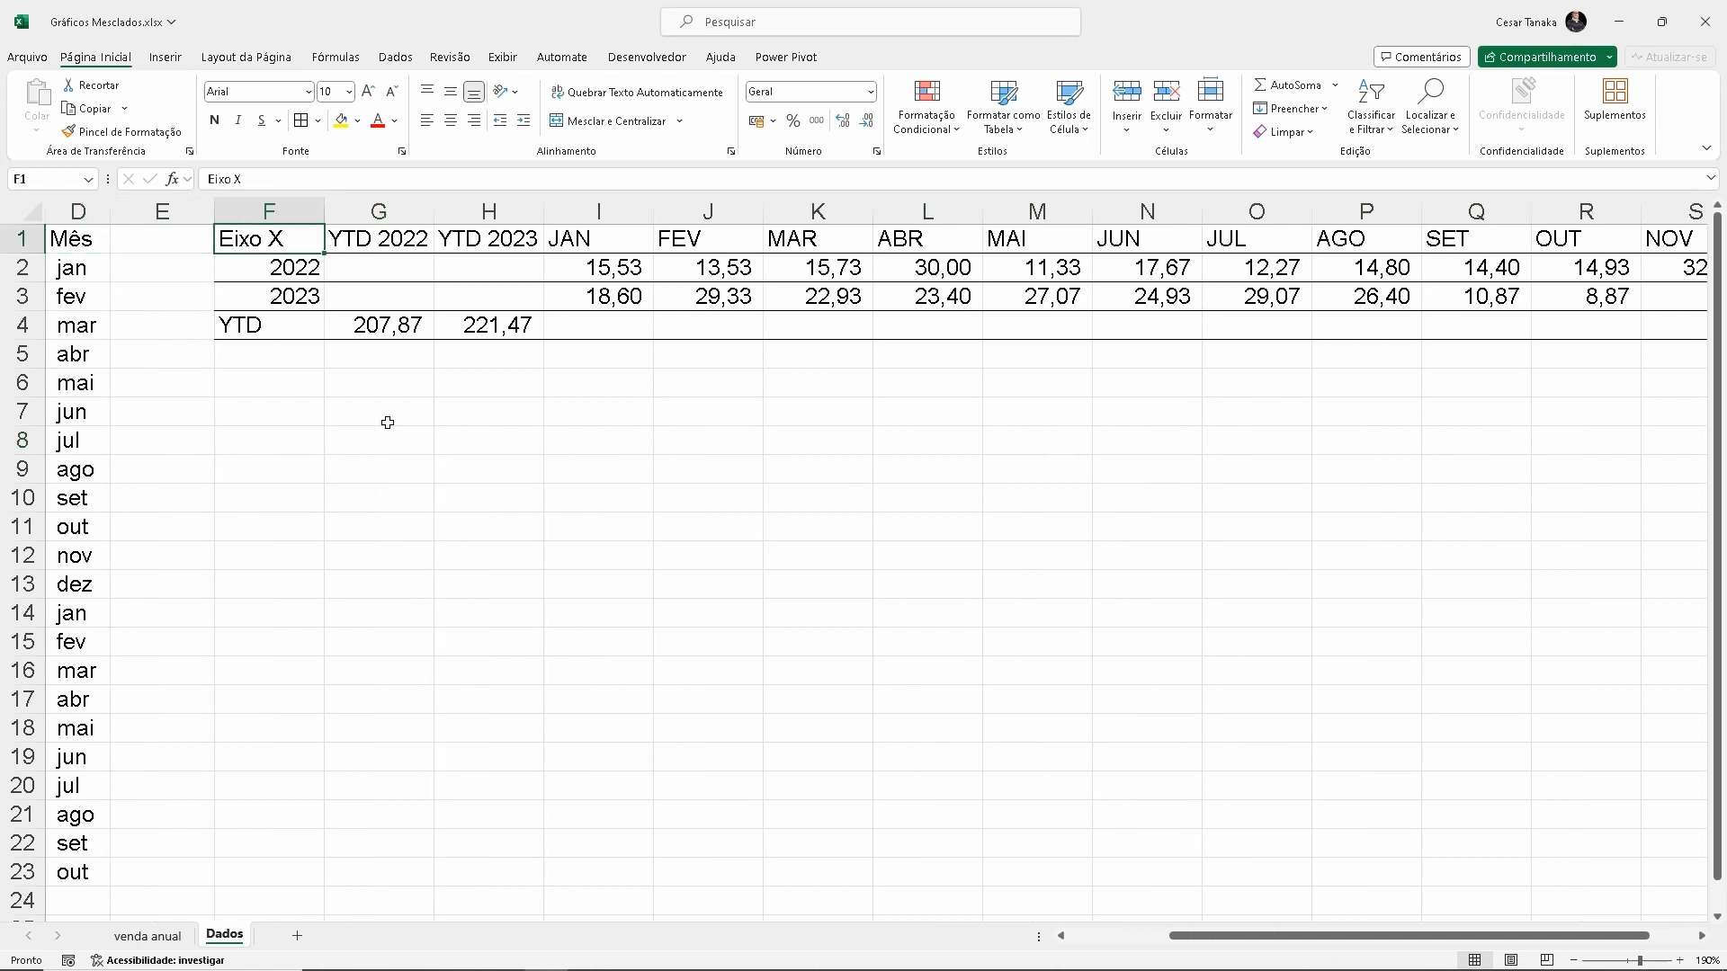
pyautogui.hotkey('ctrl', 'shift', 'Right')
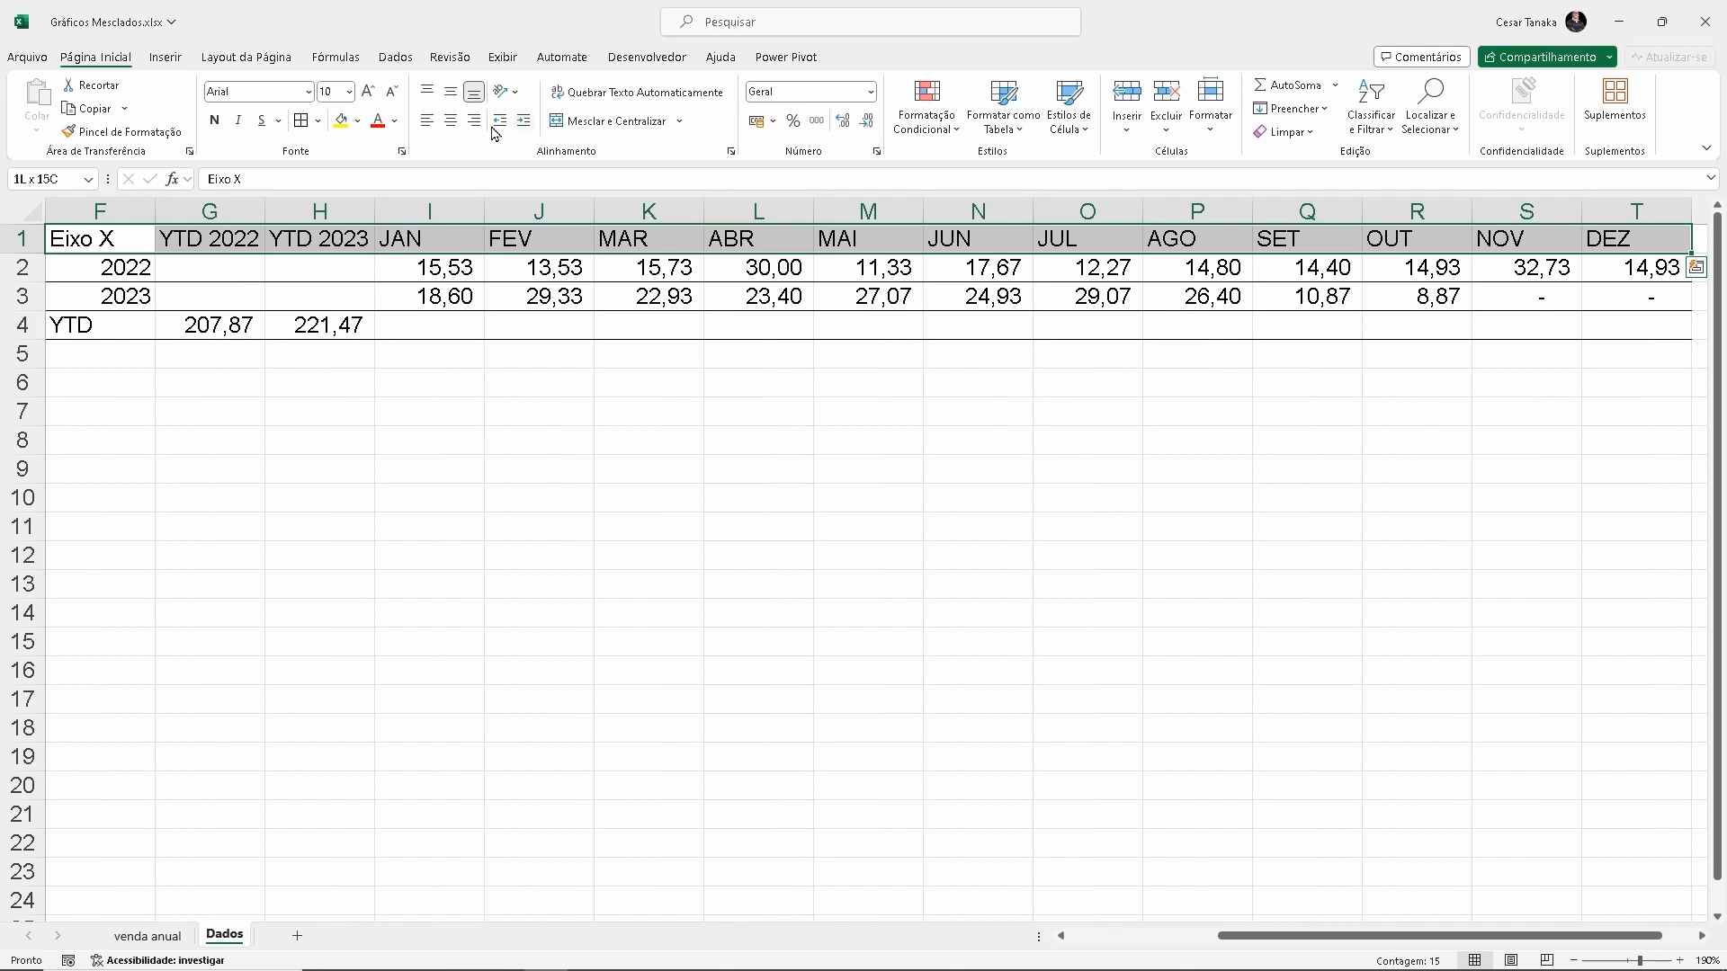
pyautogui.click(357, 121)
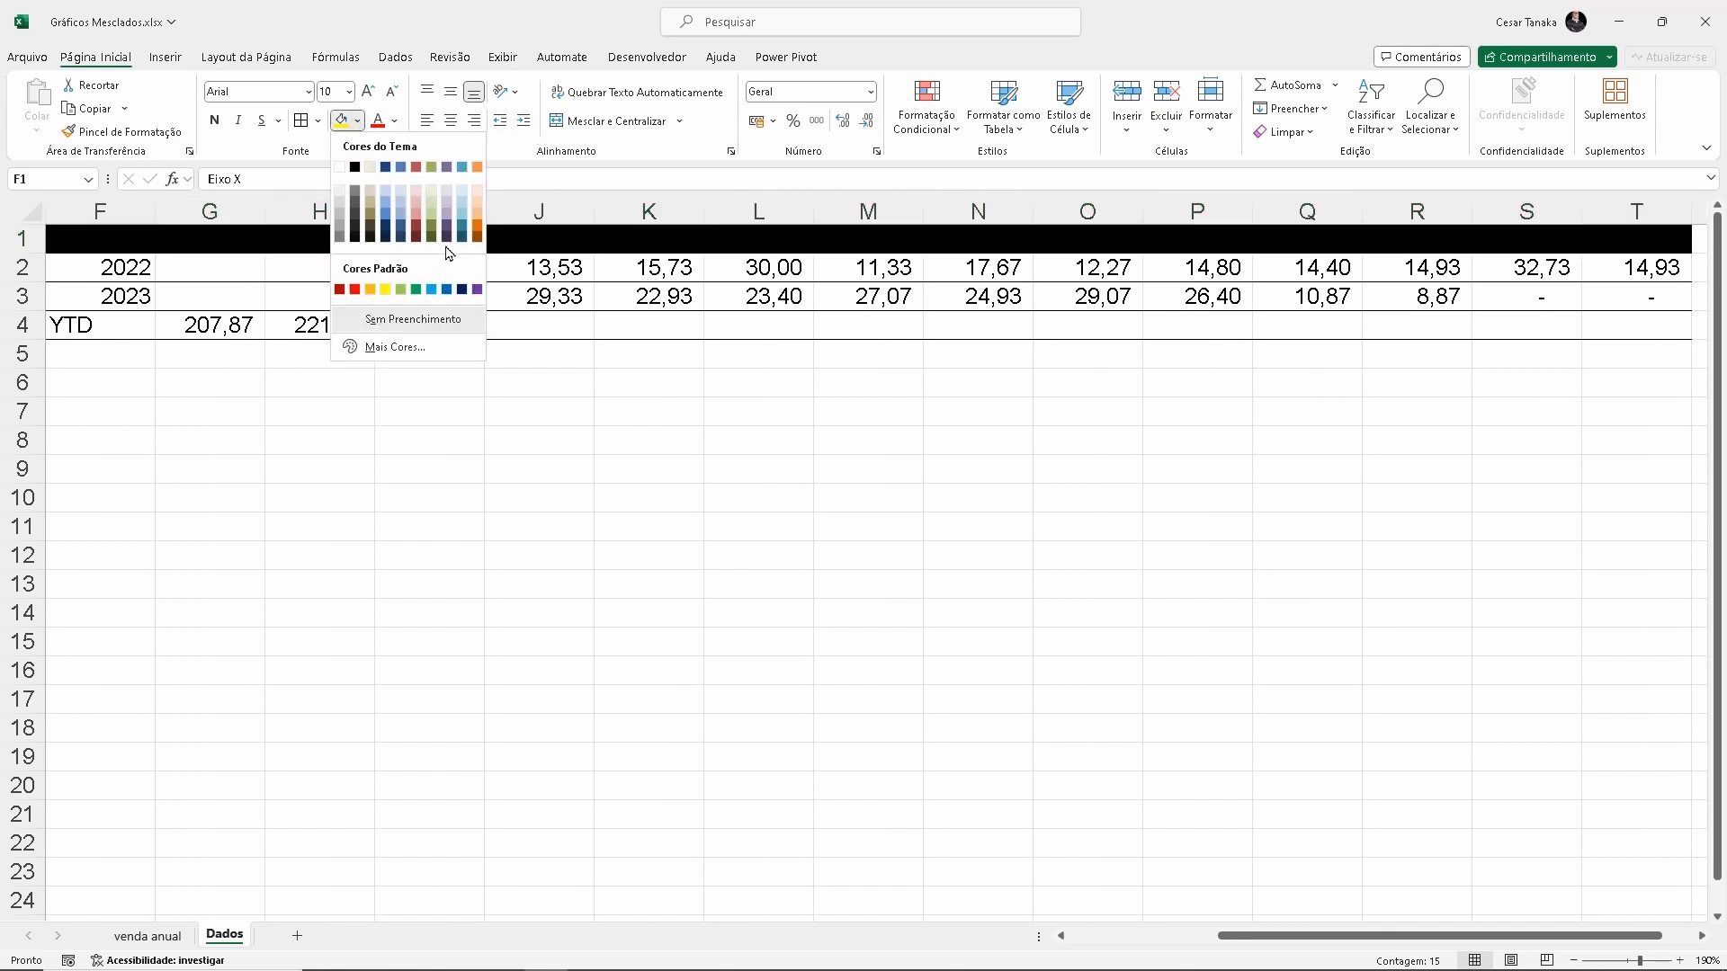
pyautogui.click(448, 289)
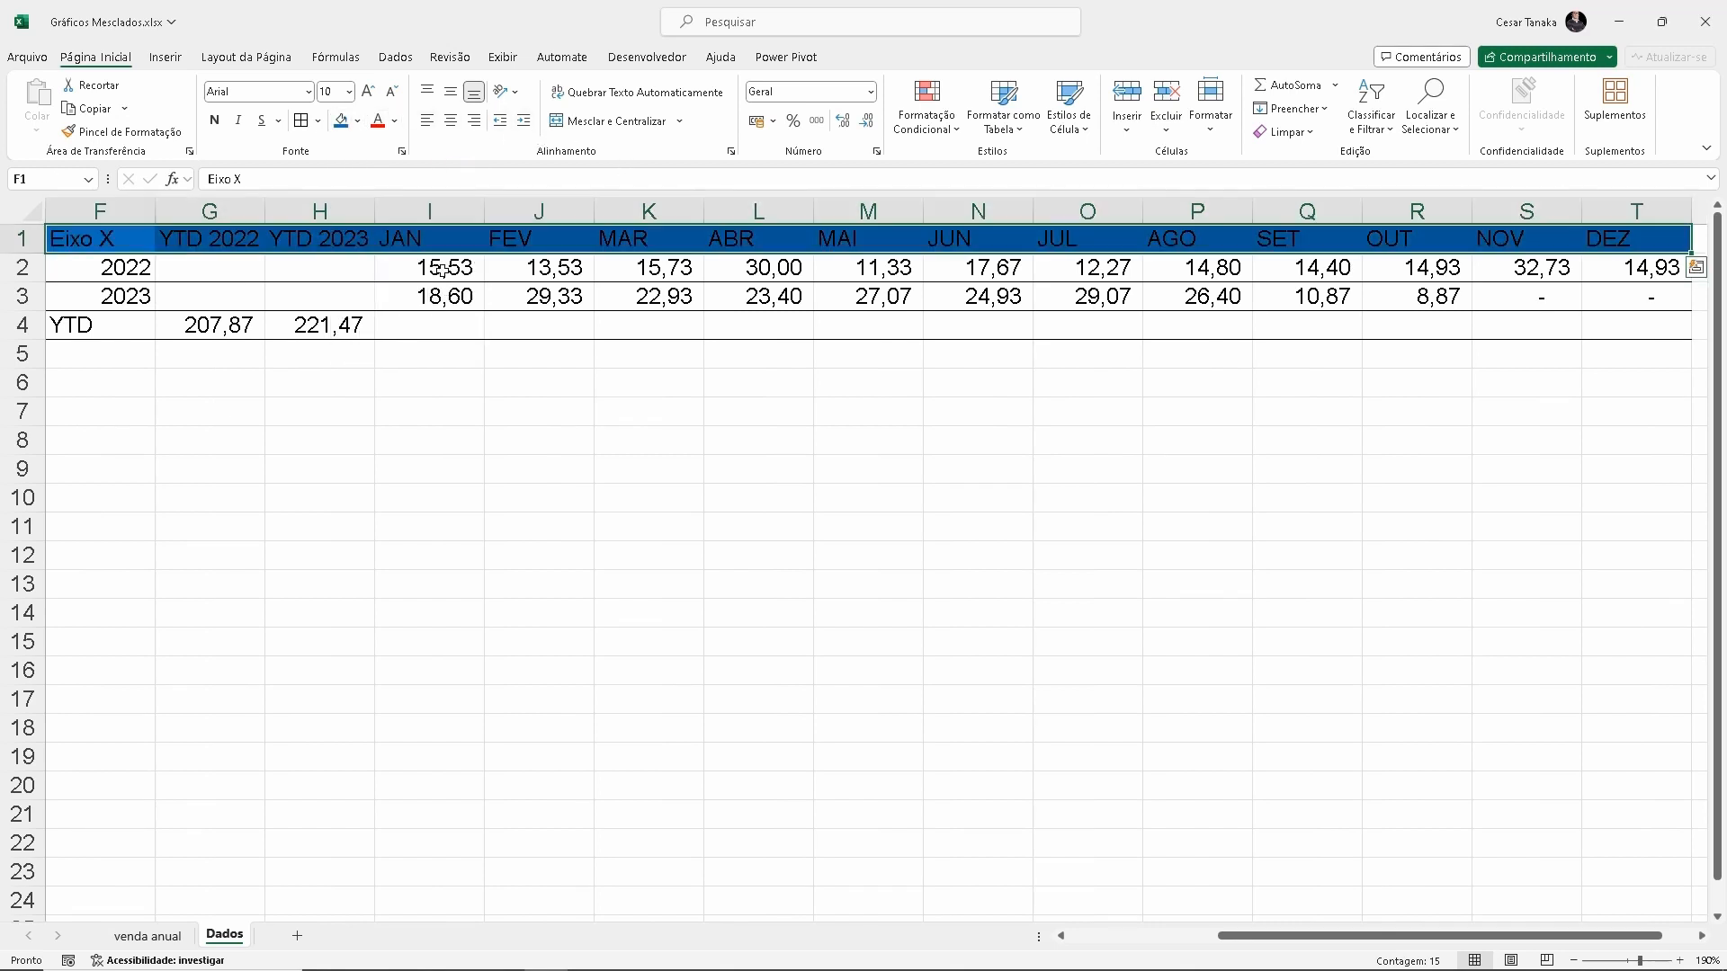
pyautogui.click(394, 121)
pyautogui.click(374, 194)
pyautogui.click(558, 296)
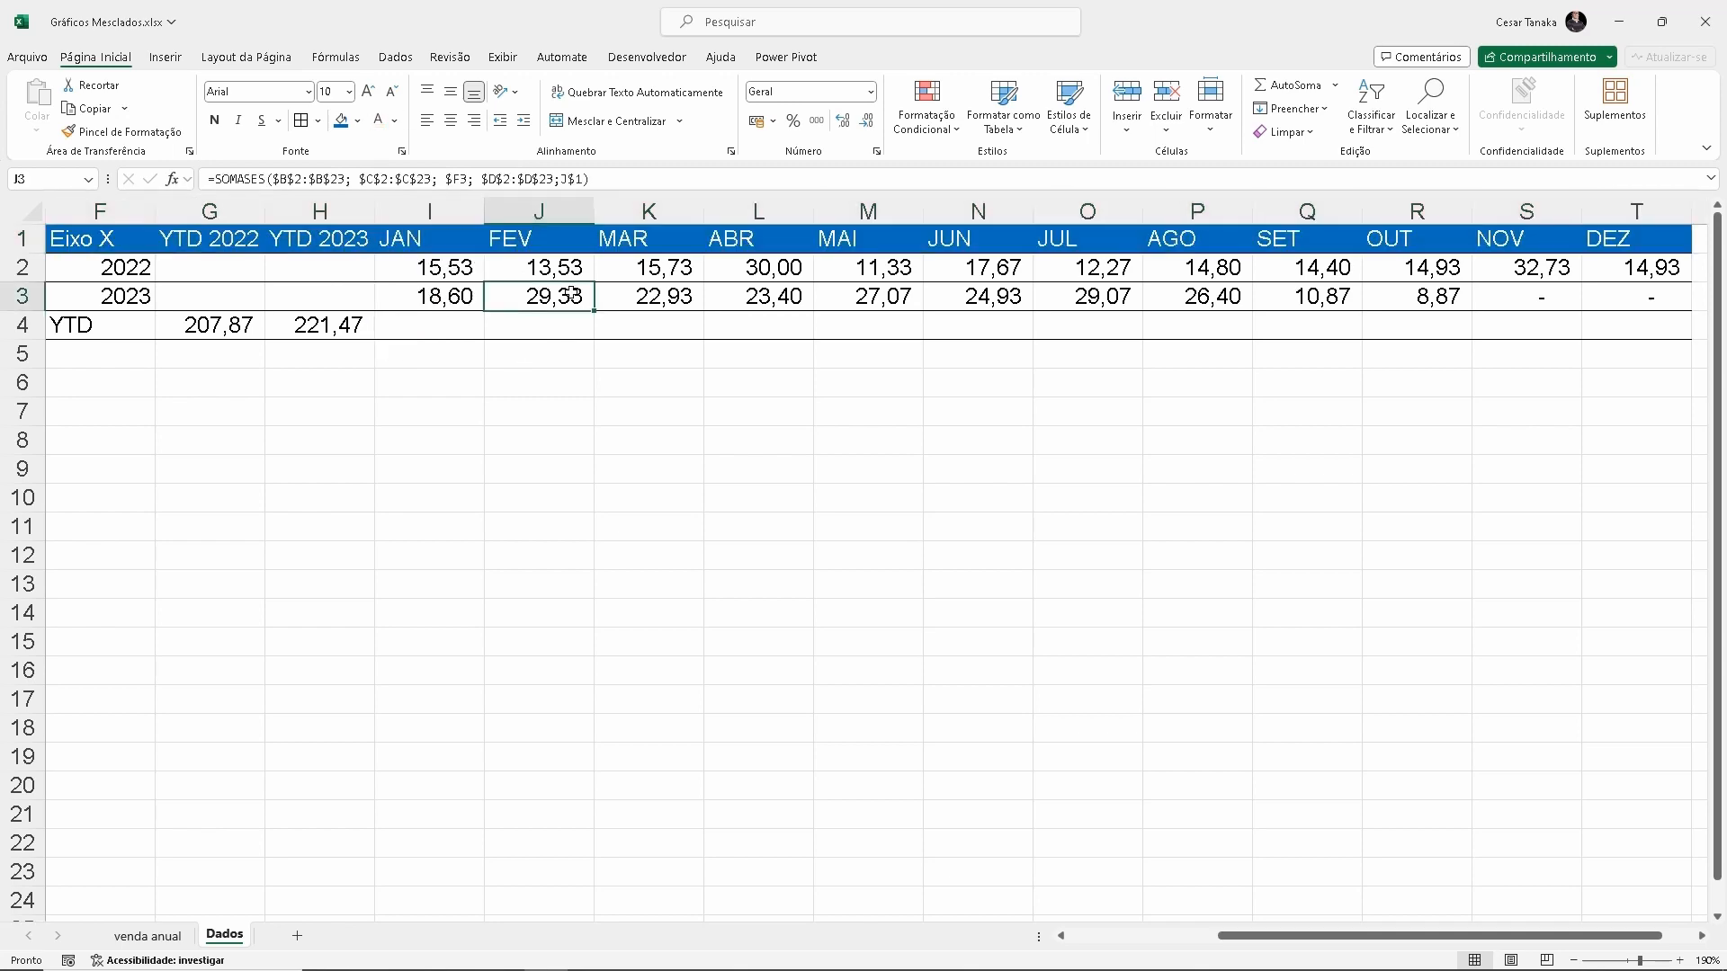
# Insert a 2D clustered column chart from the helper table range F1:T4
pyautogui.scroll(-2, 505, 370)
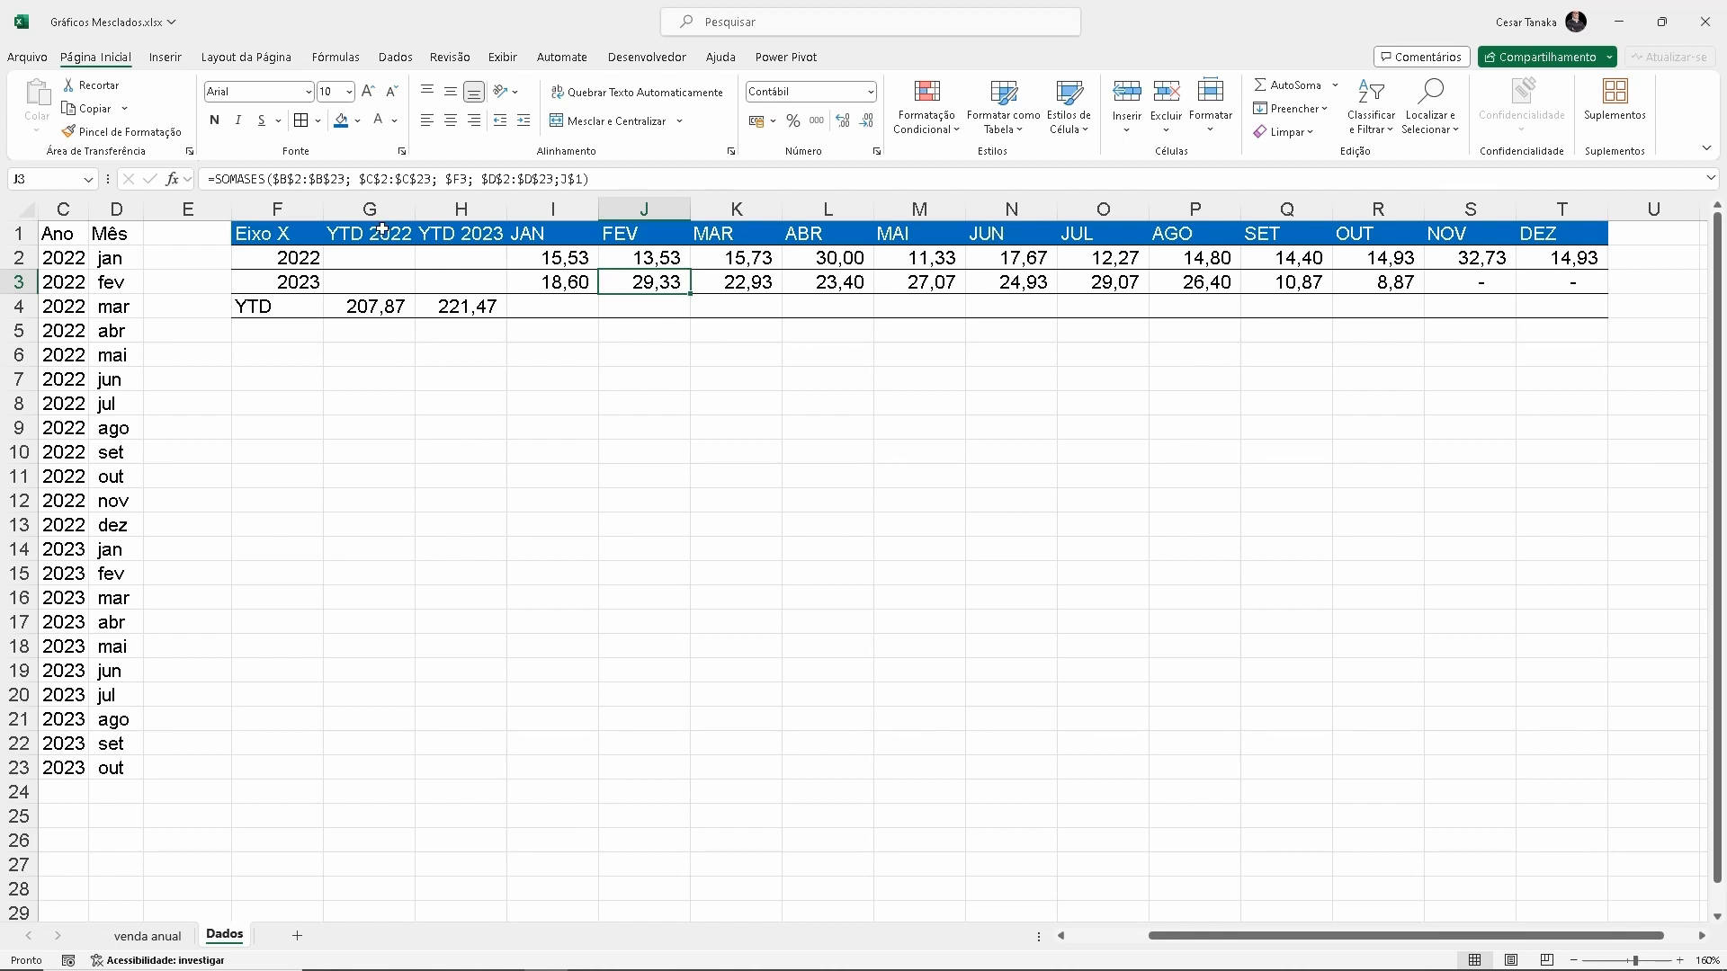
pyautogui.moveTo(365, 232); pyautogui.dragTo(1522, 236)
pyautogui.moveTo(247, 262); pyautogui.dragTo(643, 282)
pyautogui.moveTo(261, 307); pyautogui.dragTo(1565, 307)
pyautogui.moveTo(678, 301); pyautogui.dragTo(1588, 306)
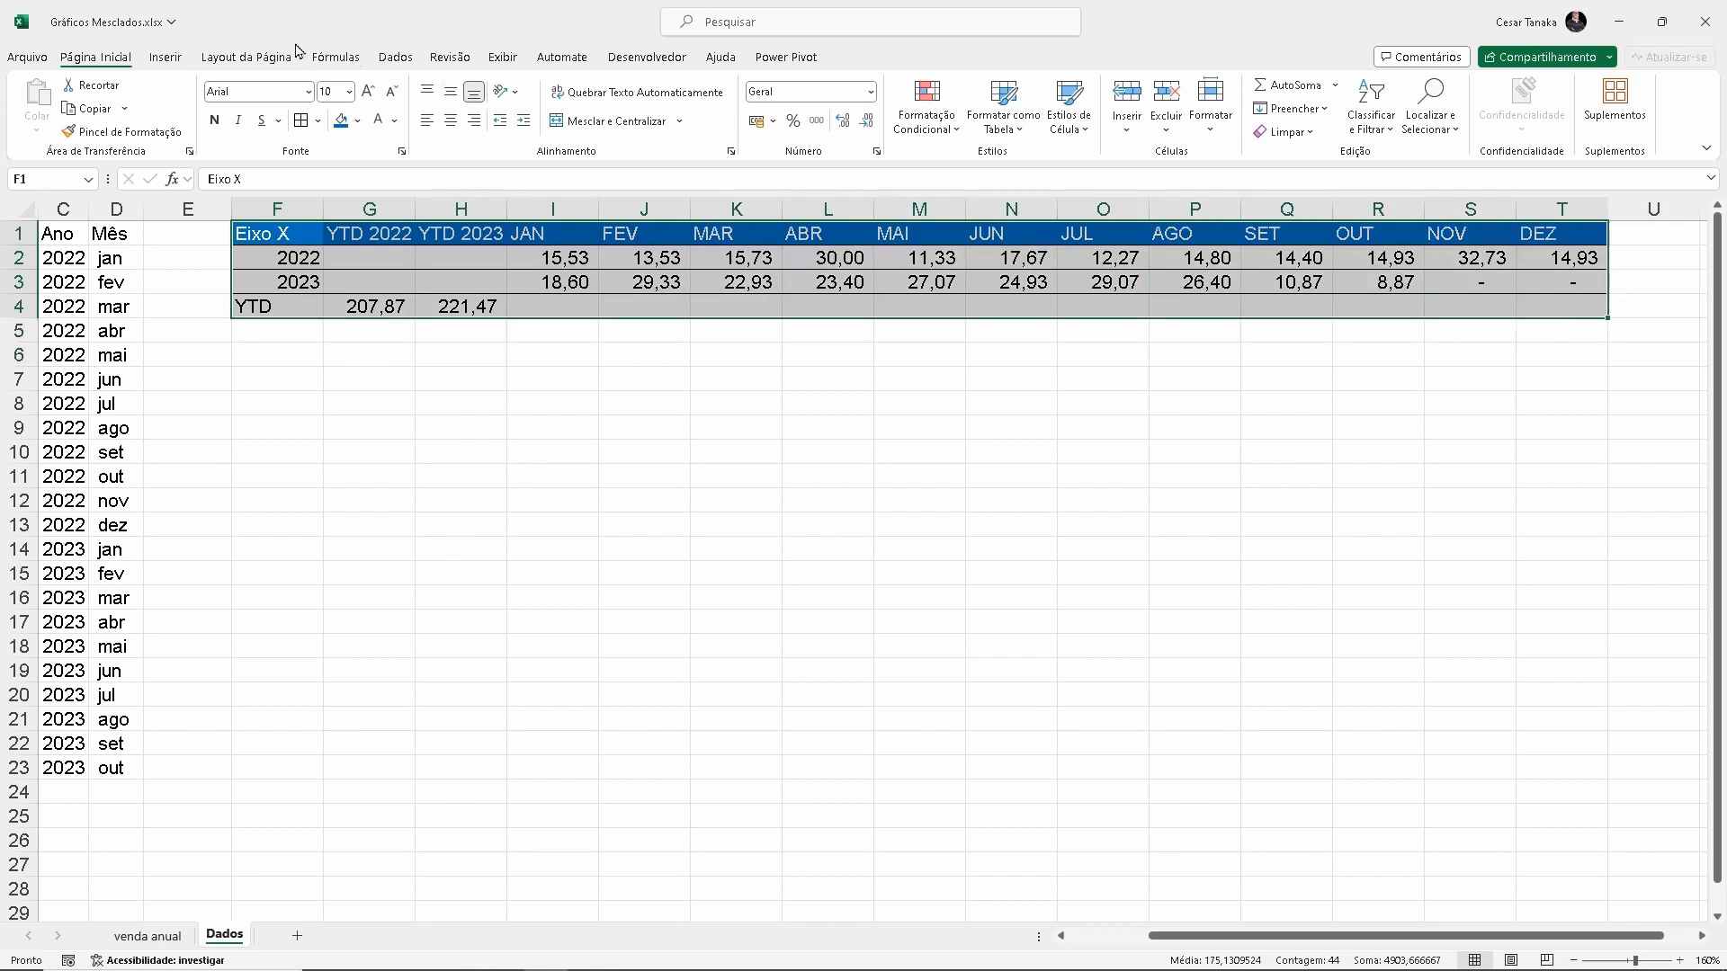
pyautogui.click(165, 58)
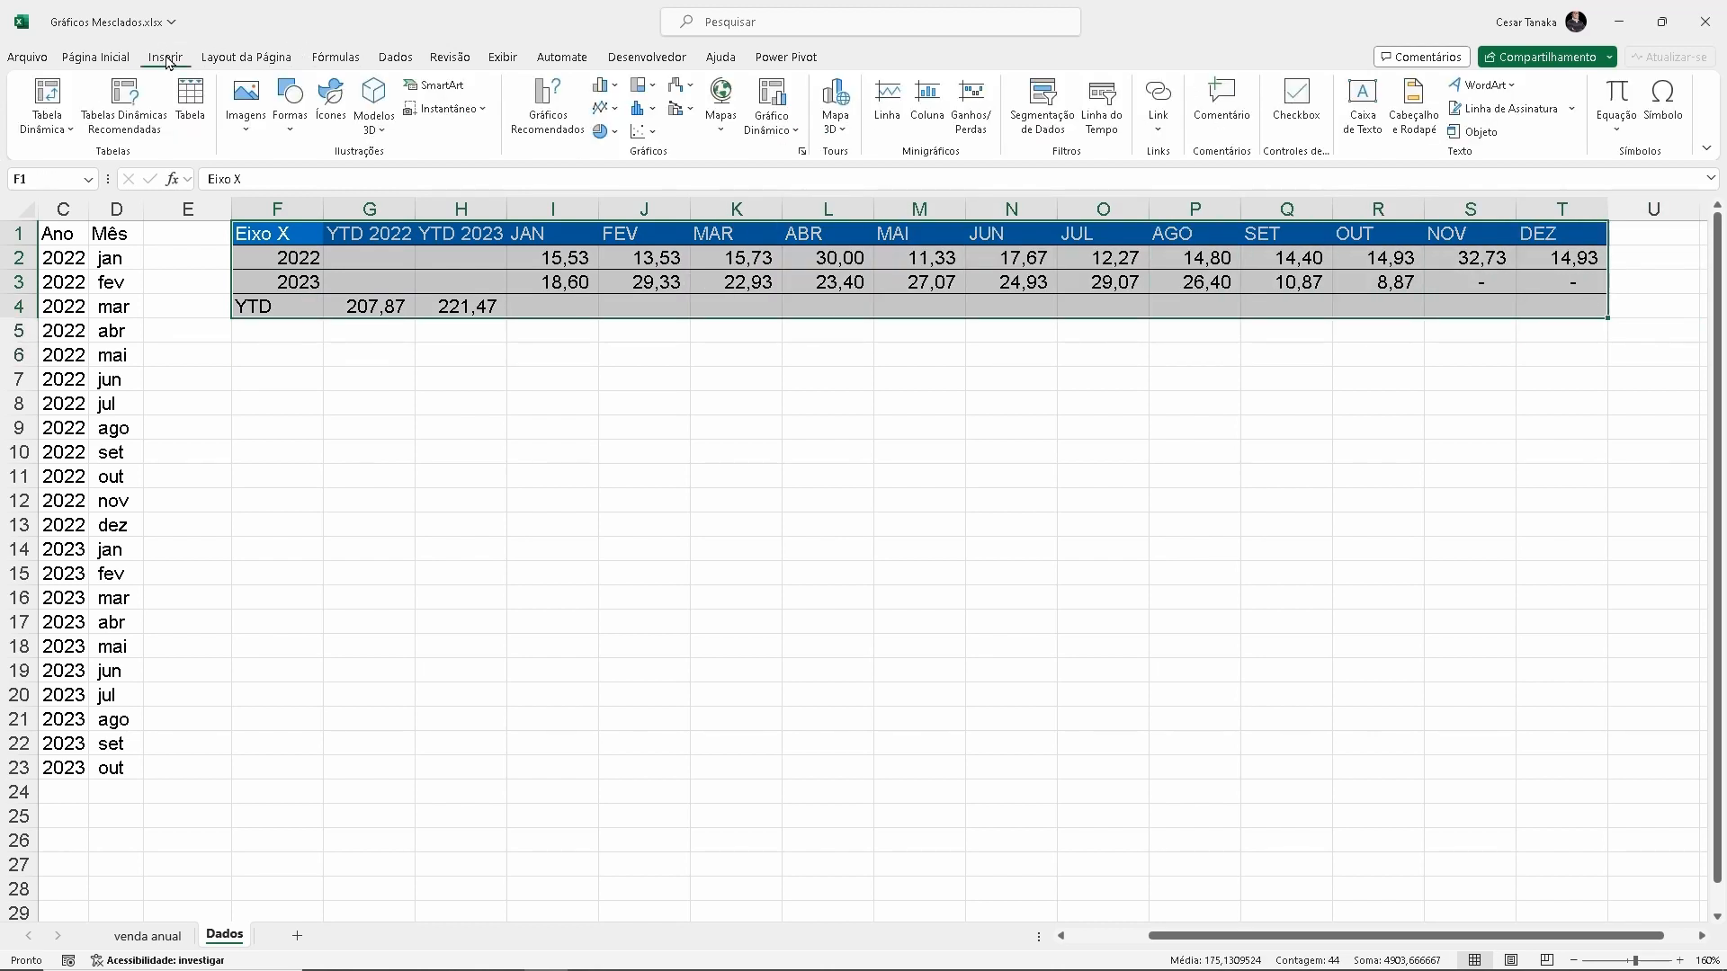
pyautogui.click(601, 87)
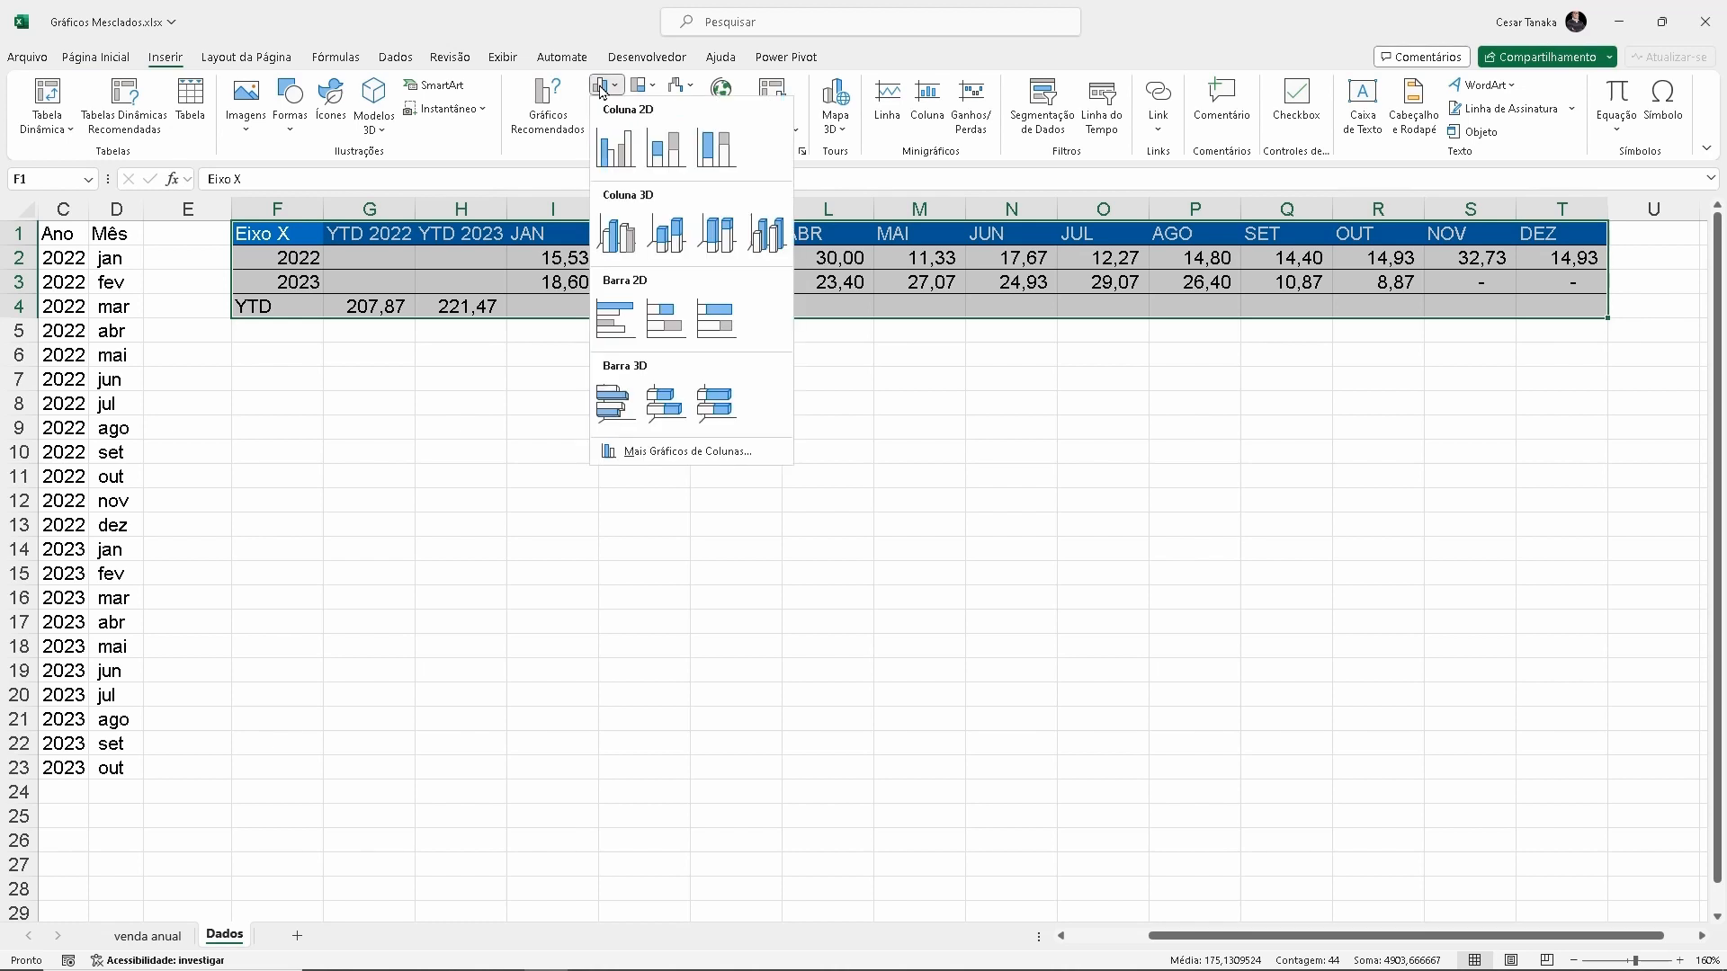
pyautogui.click(614, 146)
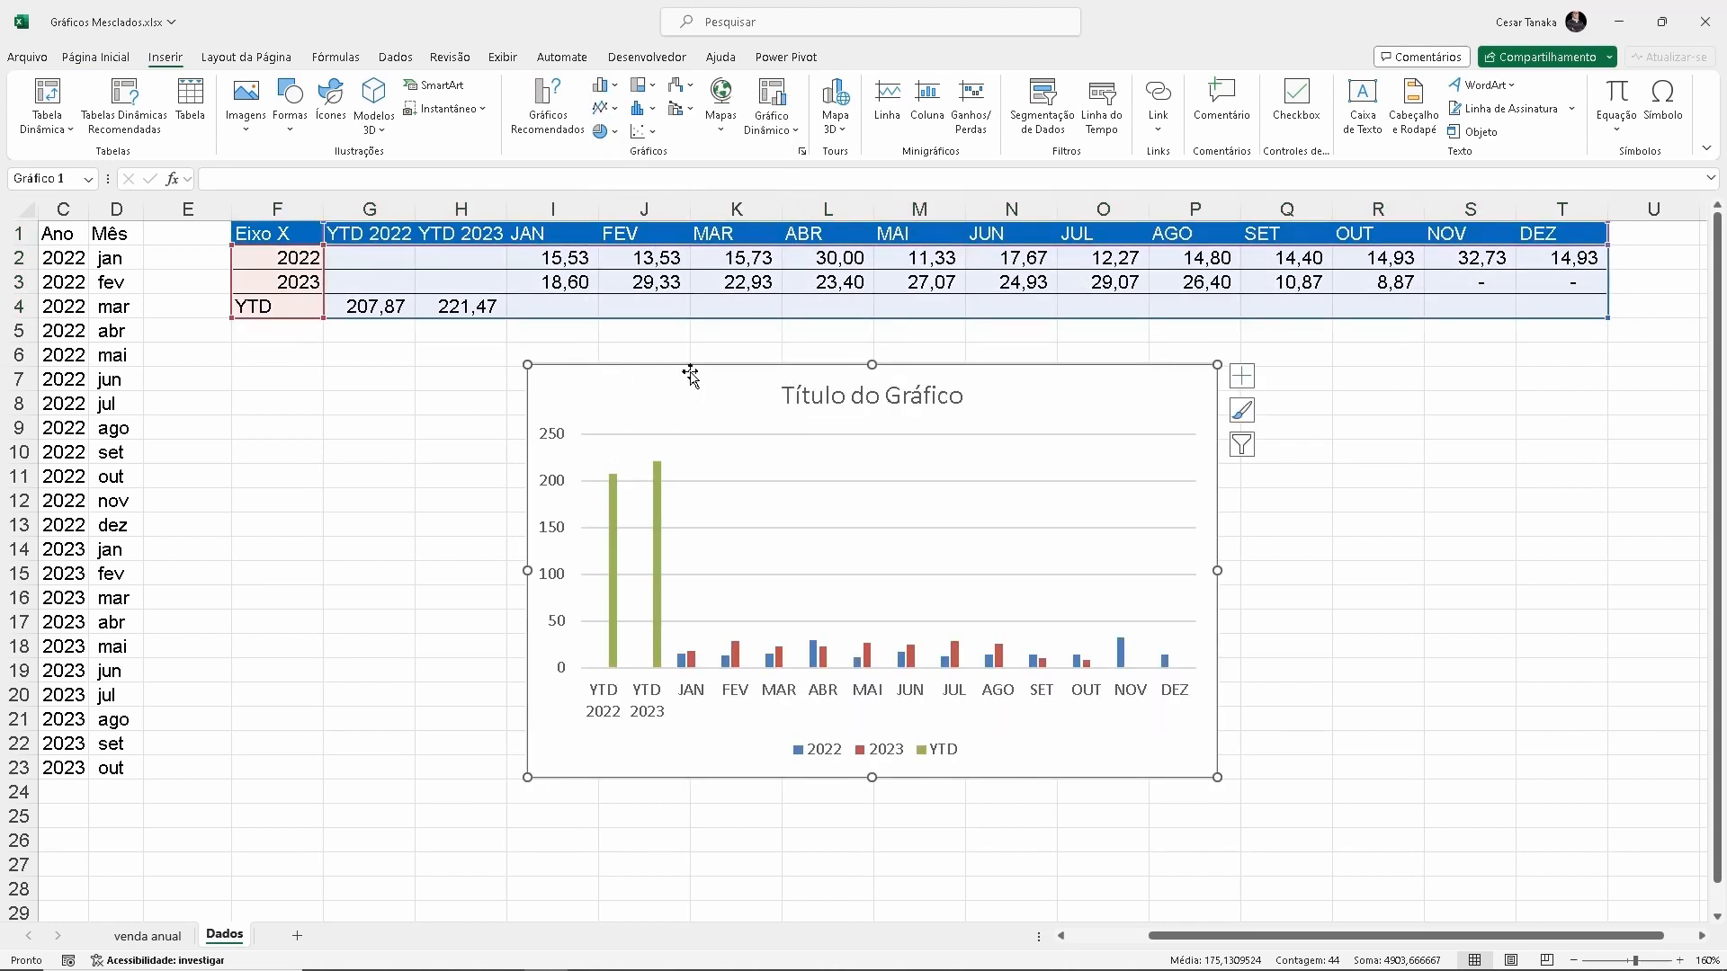
# Place the chart below the helper table, widened to span columns F to Q, and remove its title
pyautogui.moveTo(690, 375); pyautogui.dragTo(400, 352)
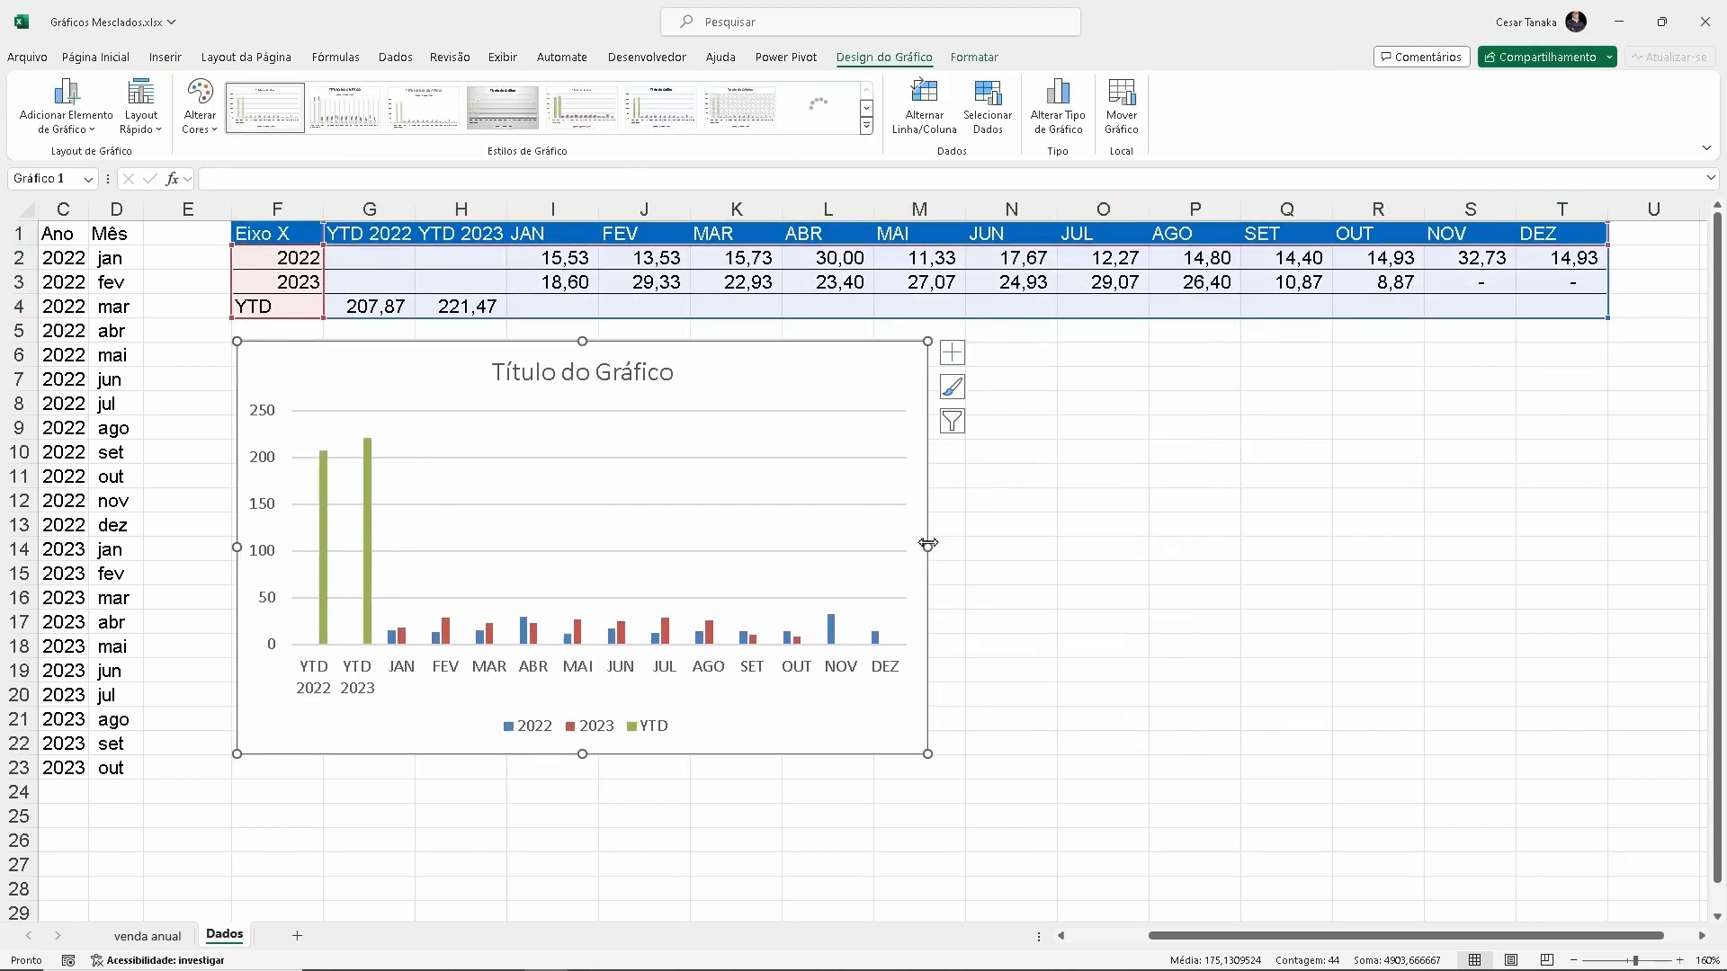
pyautogui.moveTo(927, 544); pyautogui.dragTo(1299, 567)
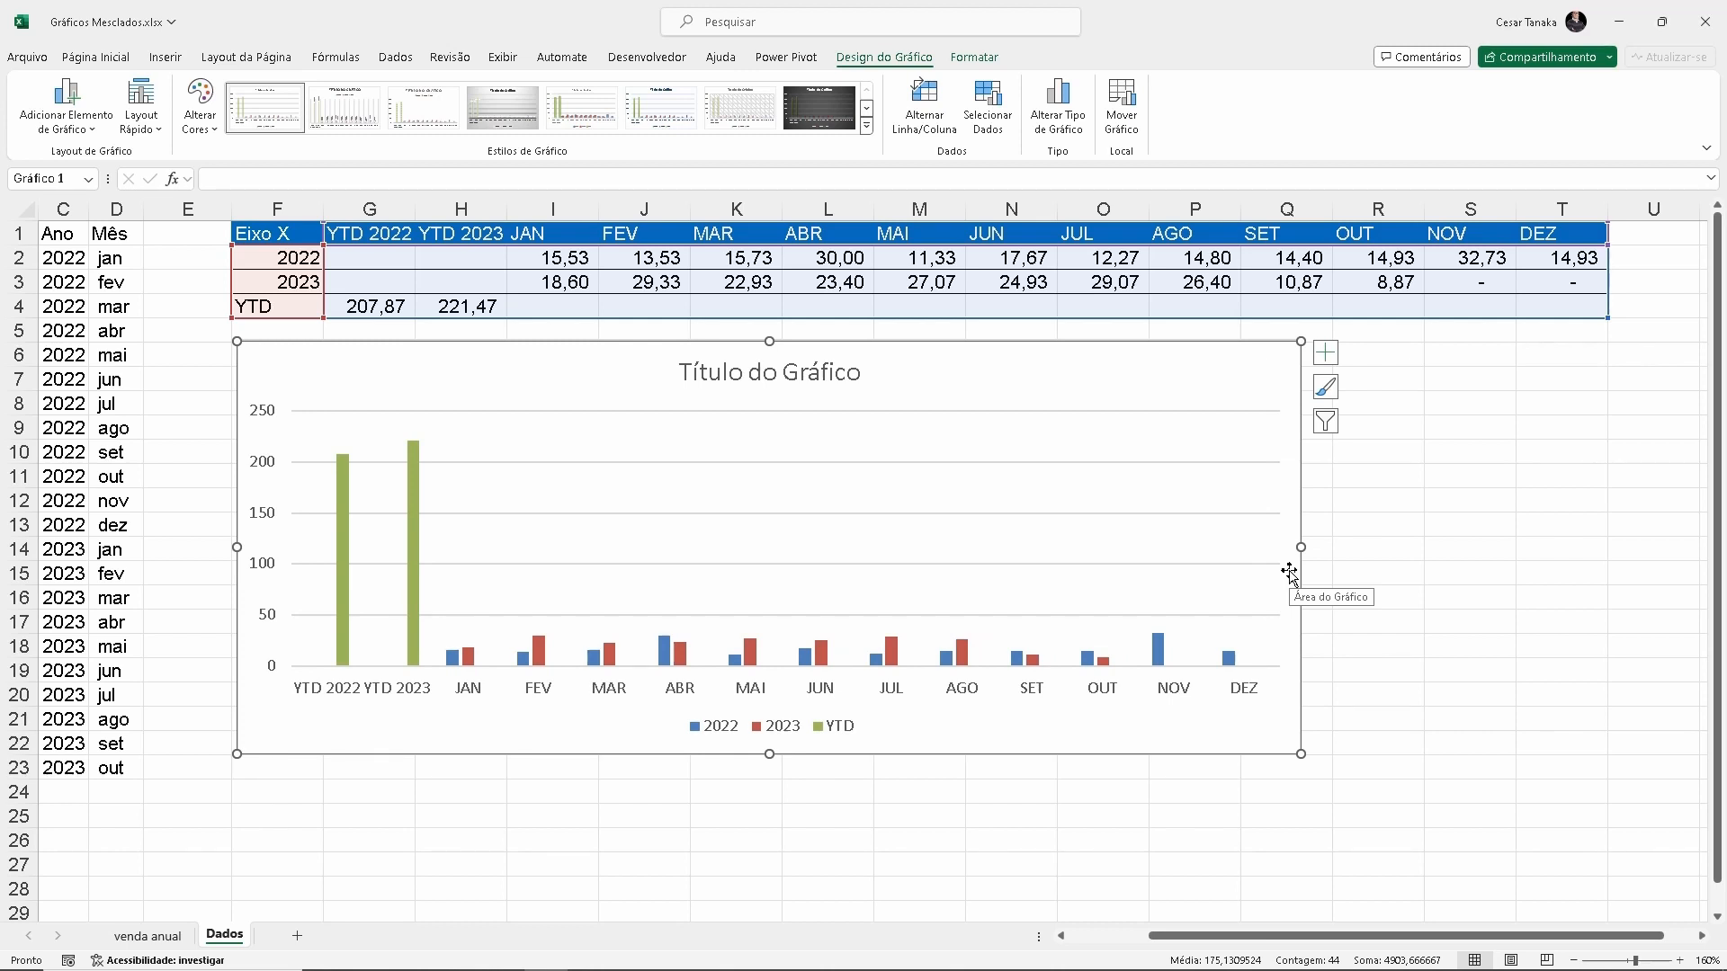
pyautogui.click(798, 374)
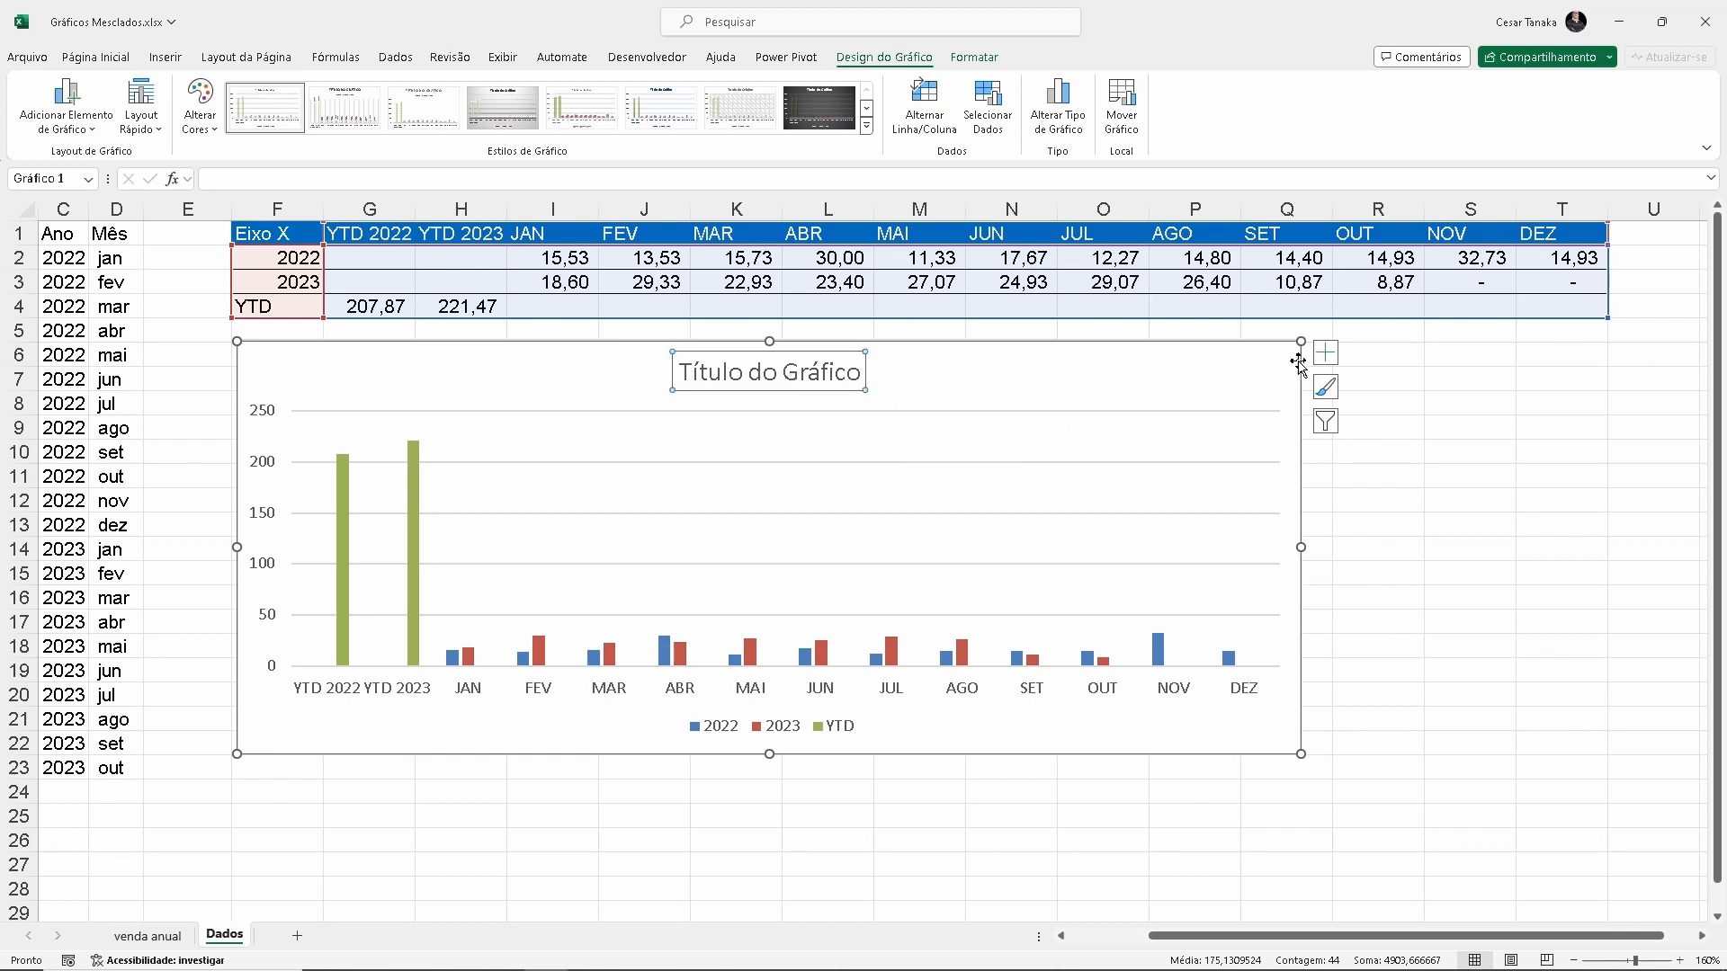
pyautogui.click(1328, 355)
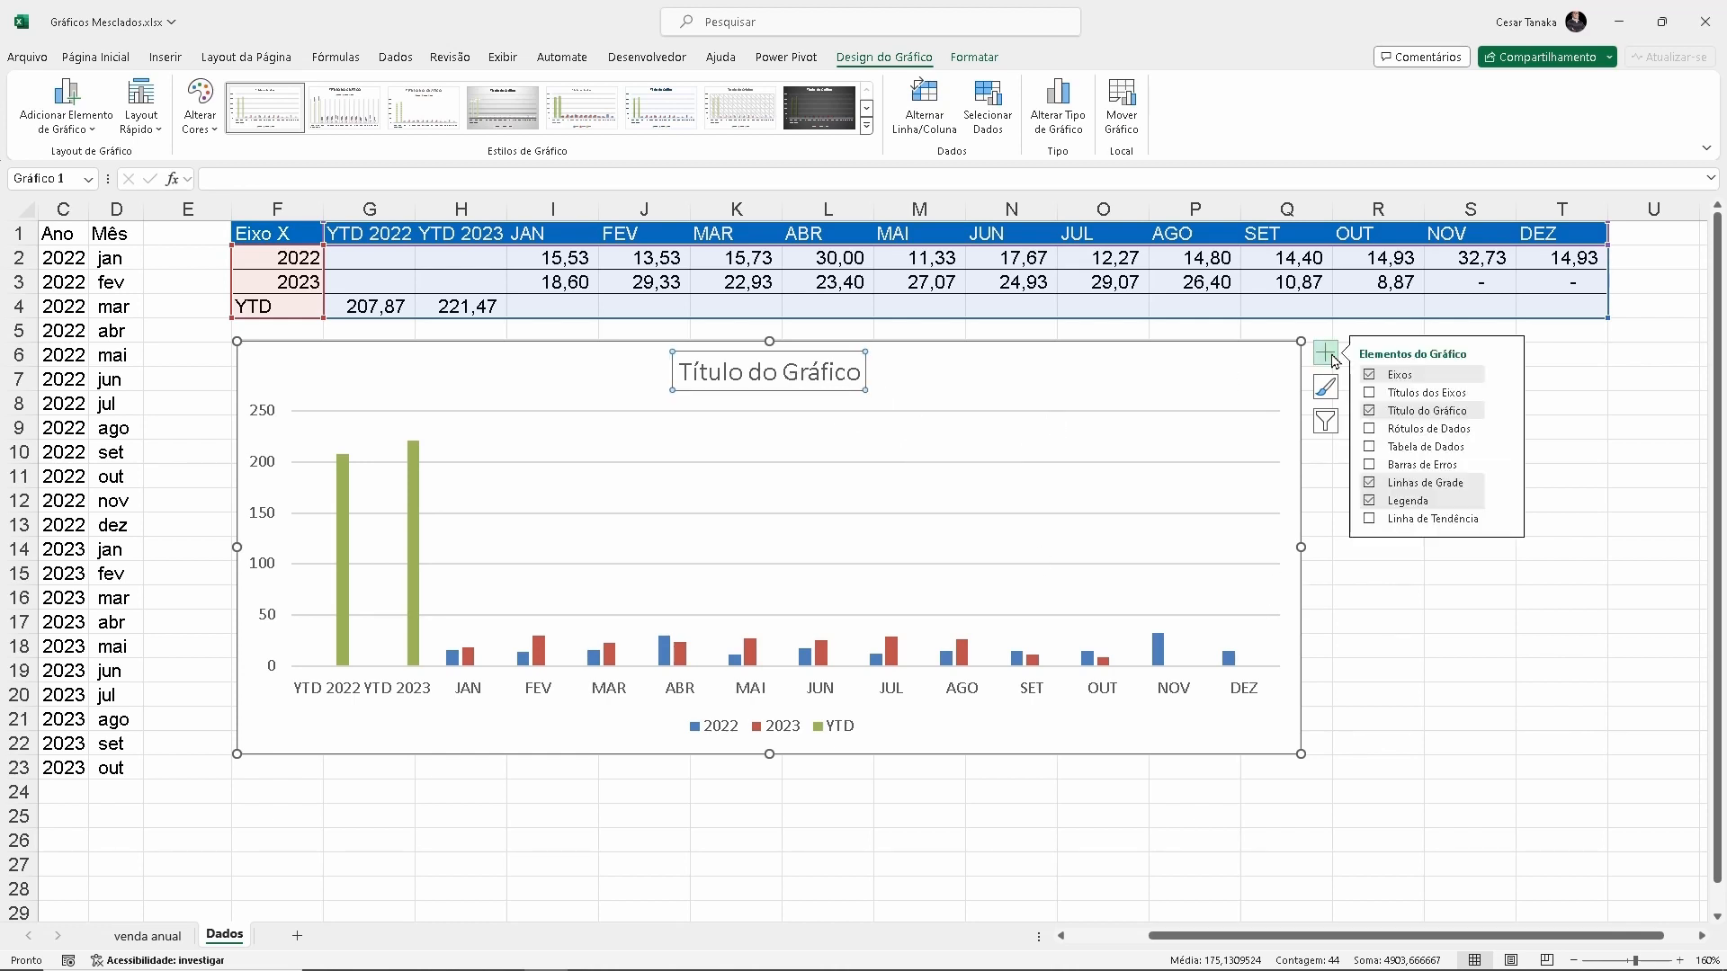
pyautogui.click(1370, 411)
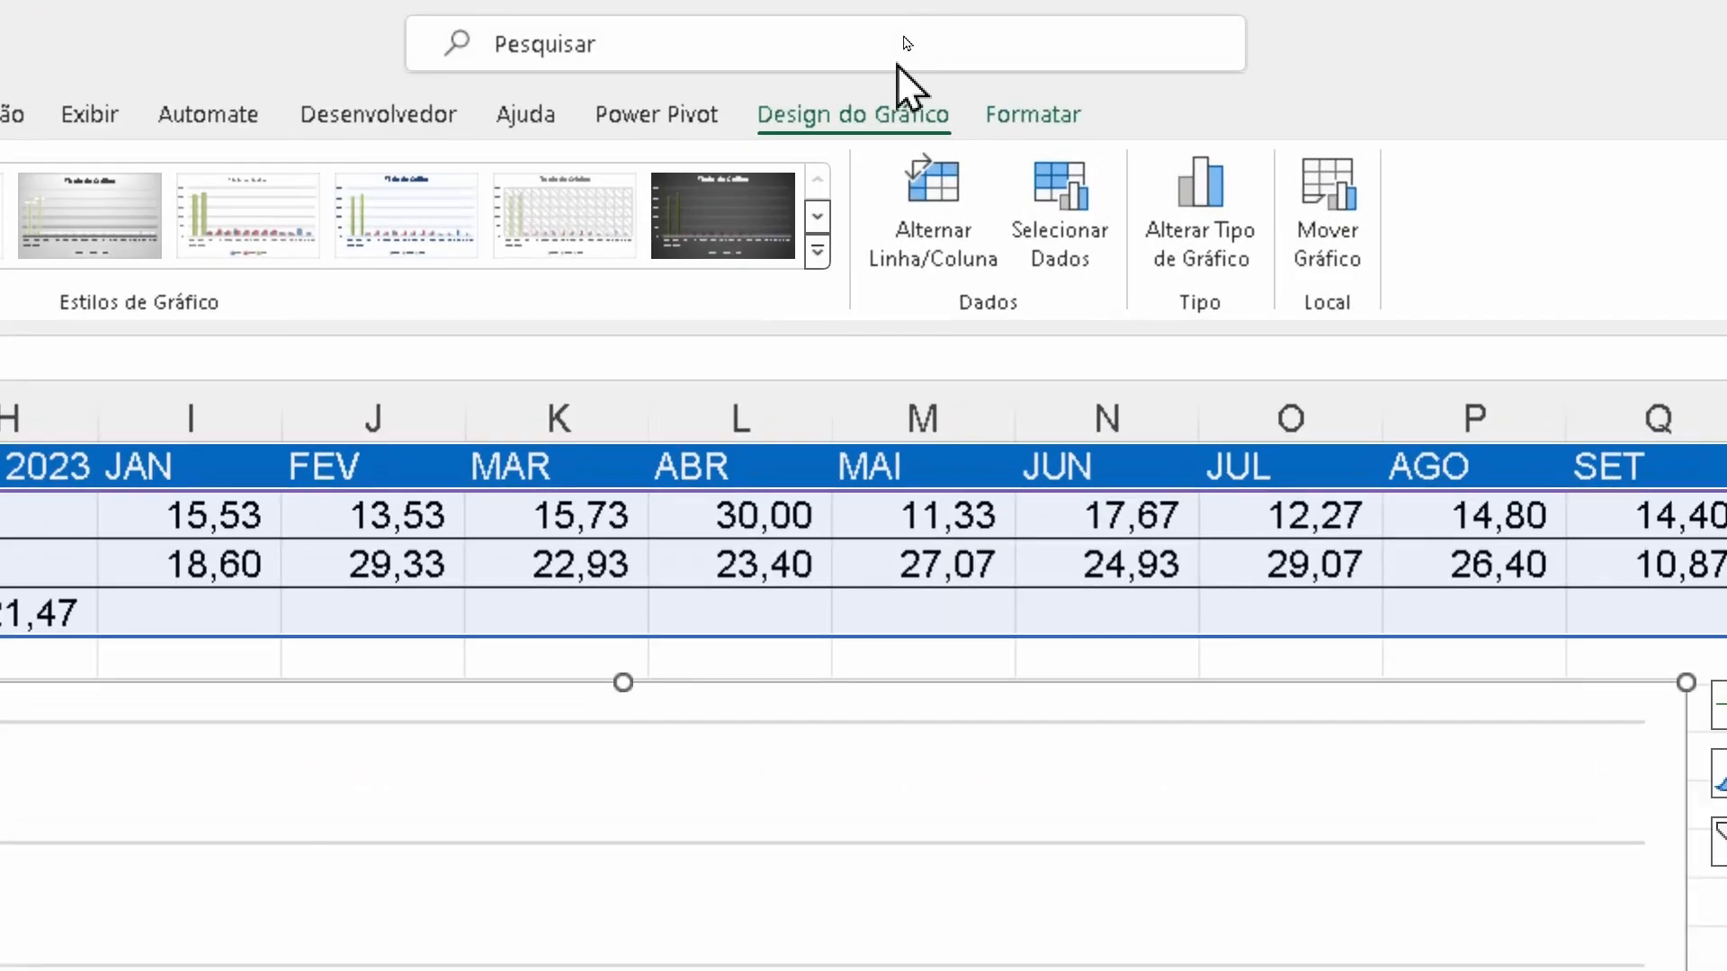
# Review the chart's data source, including the horizontal axis label range and the 2022 series' name and values
pyautogui.click(1080, 236)
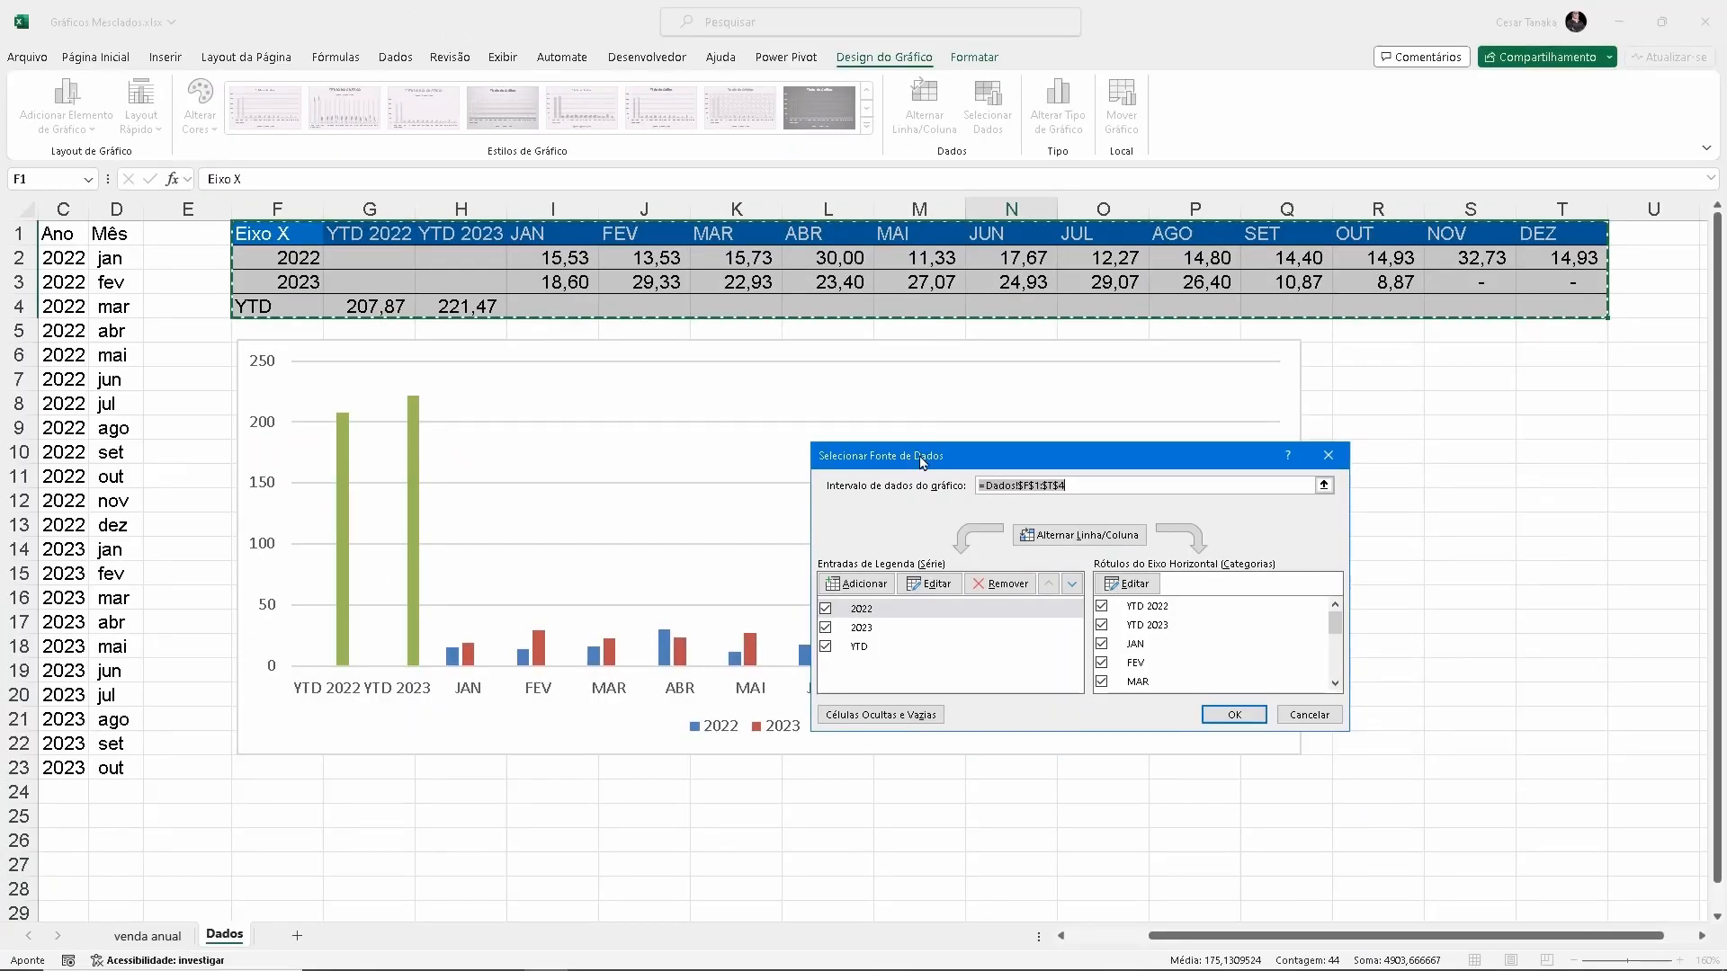
pyautogui.moveTo(919, 910); pyautogui.dragTo(560, 794)
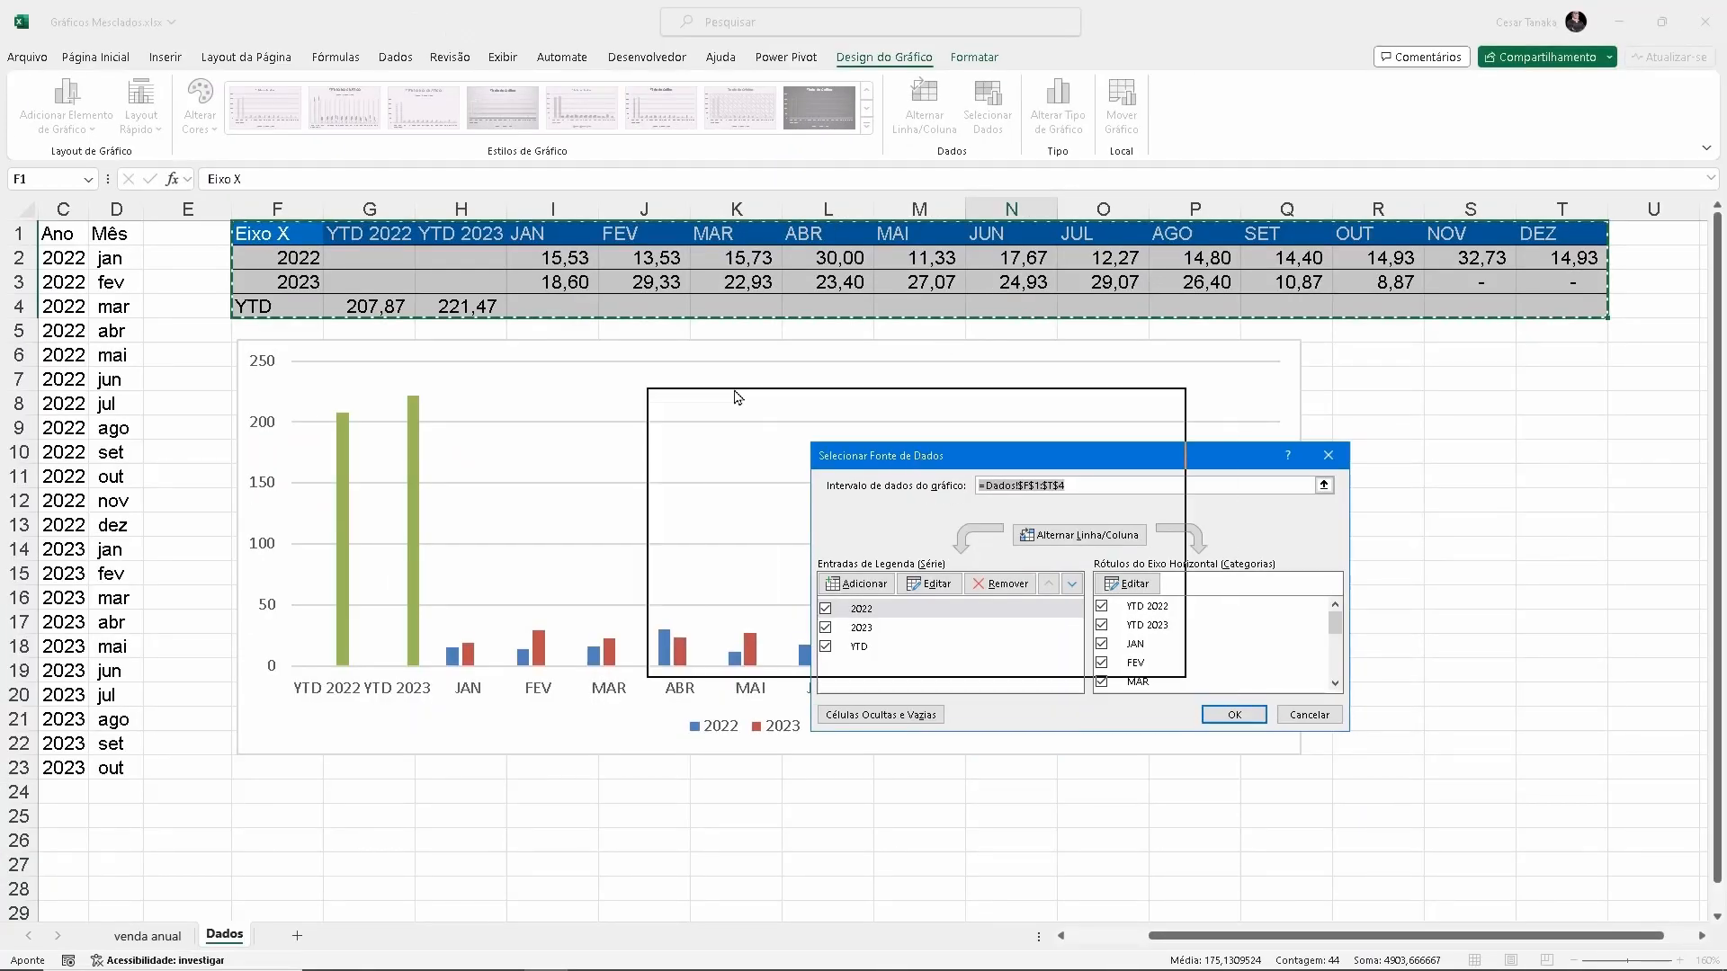
pyautogui.moveTo(738, 397); pyautogui.dragTo(622, 352)
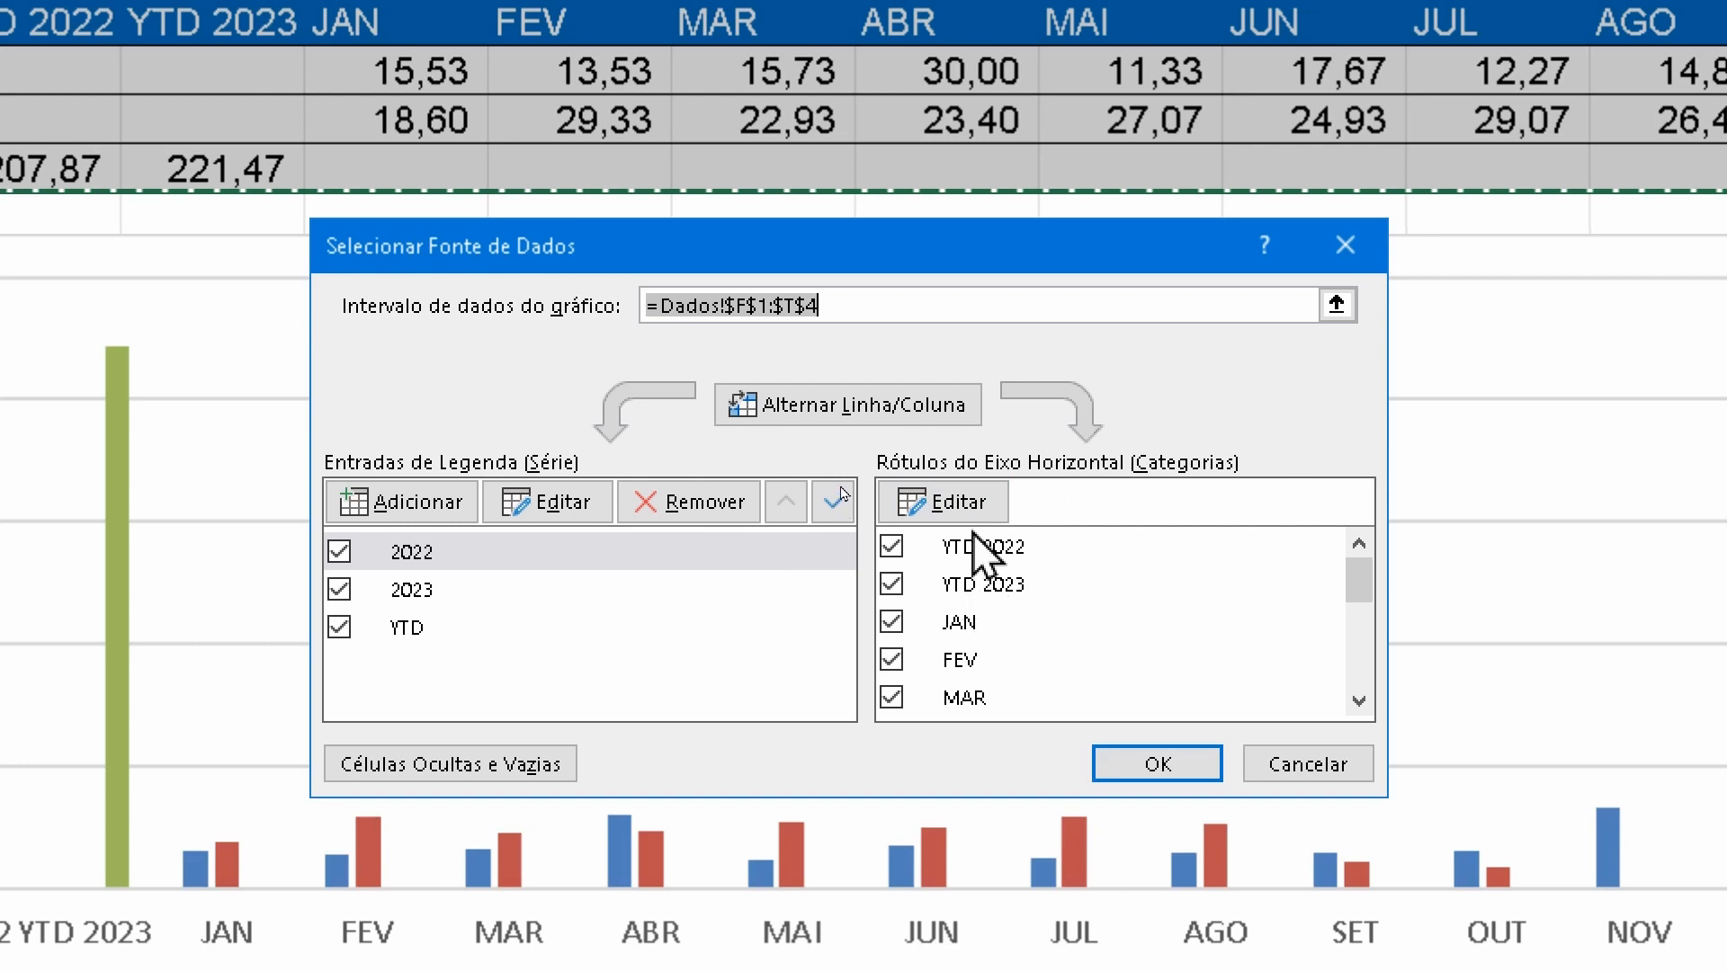
pyautogui.click(987, 500)
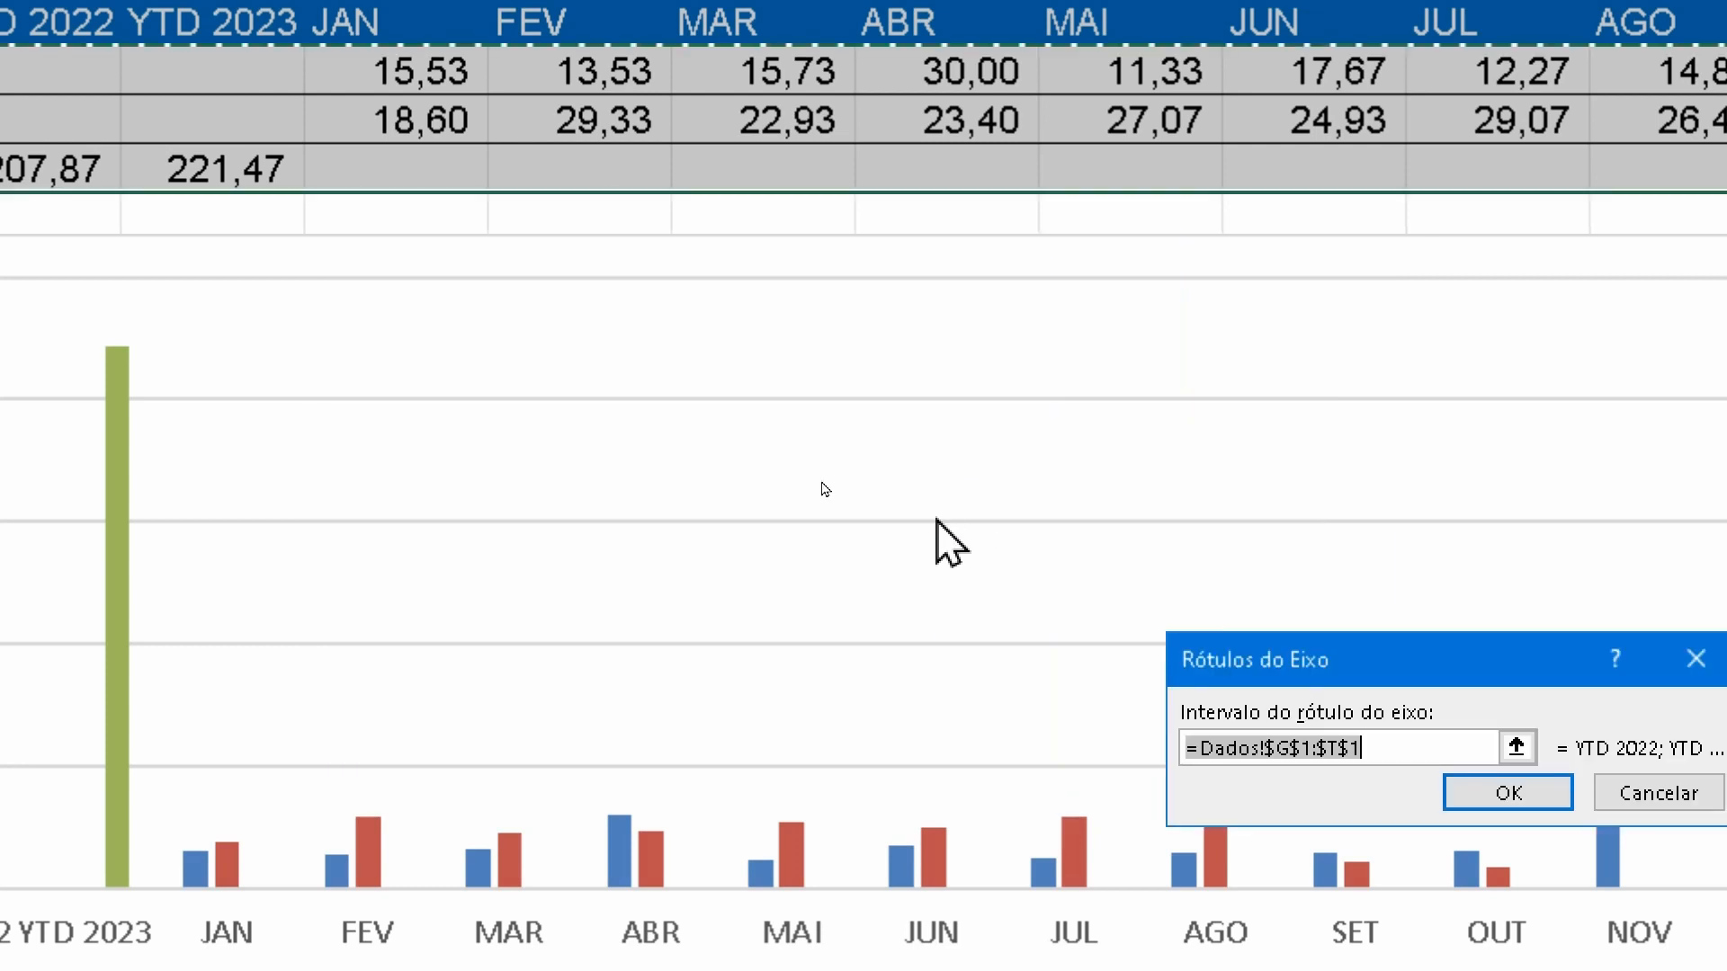
pyautogui.click(1634, 793)
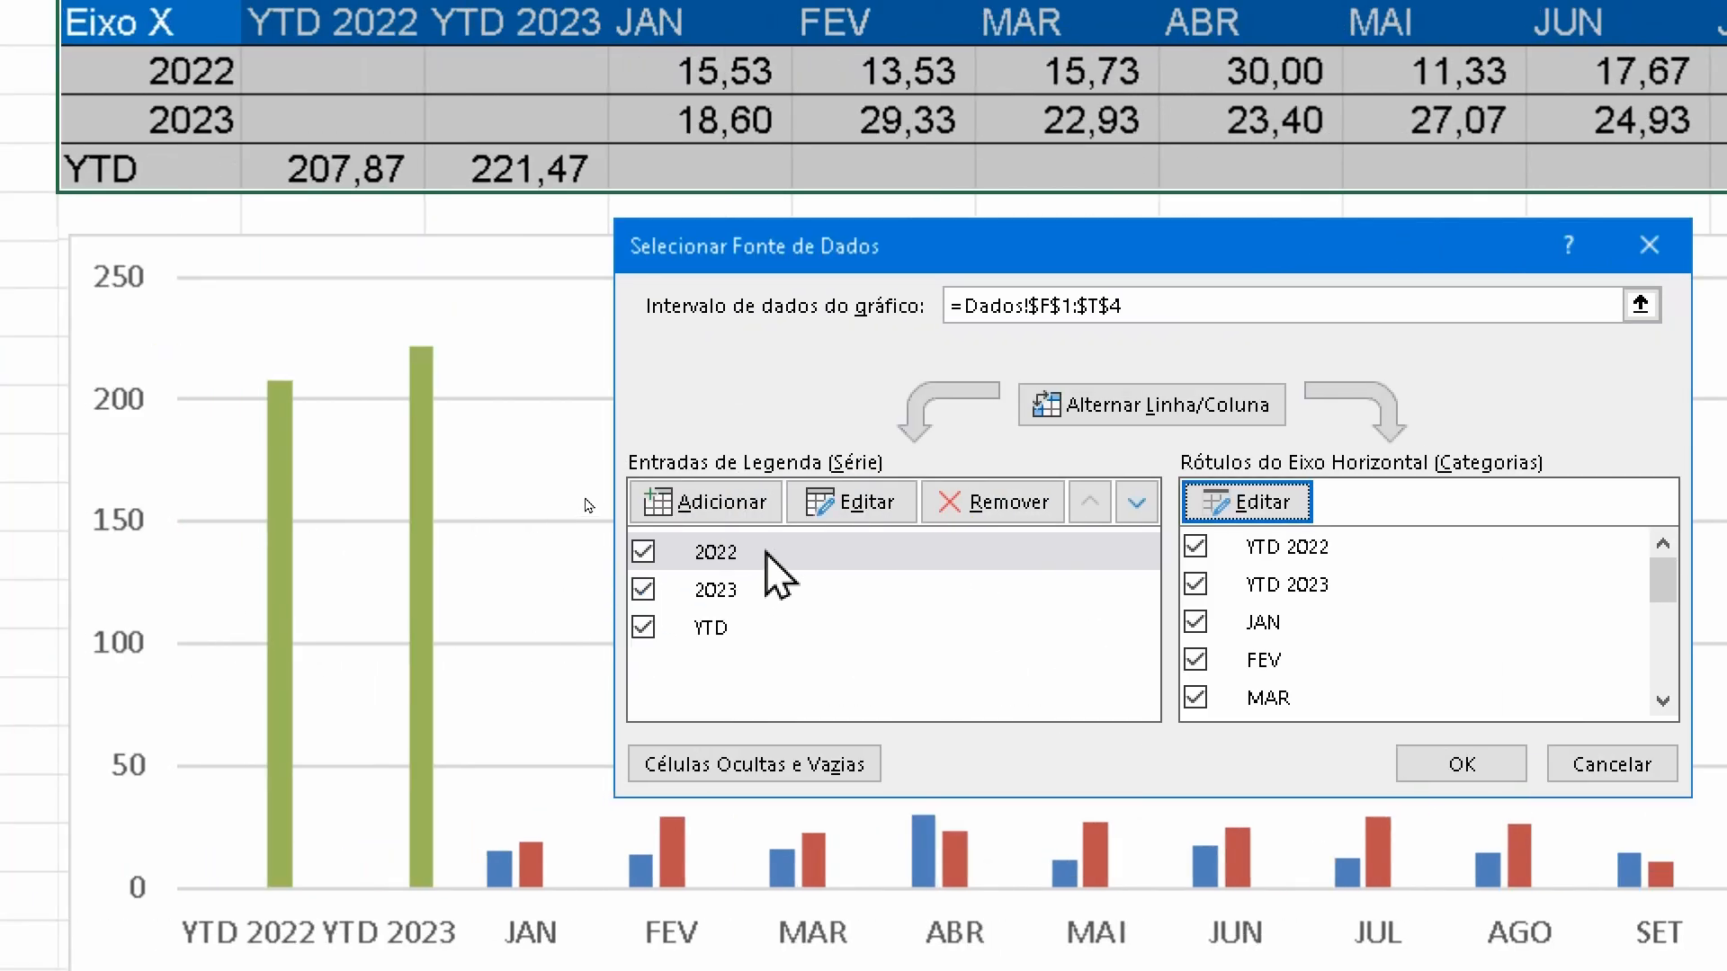
pyautogui.click(779, 574)
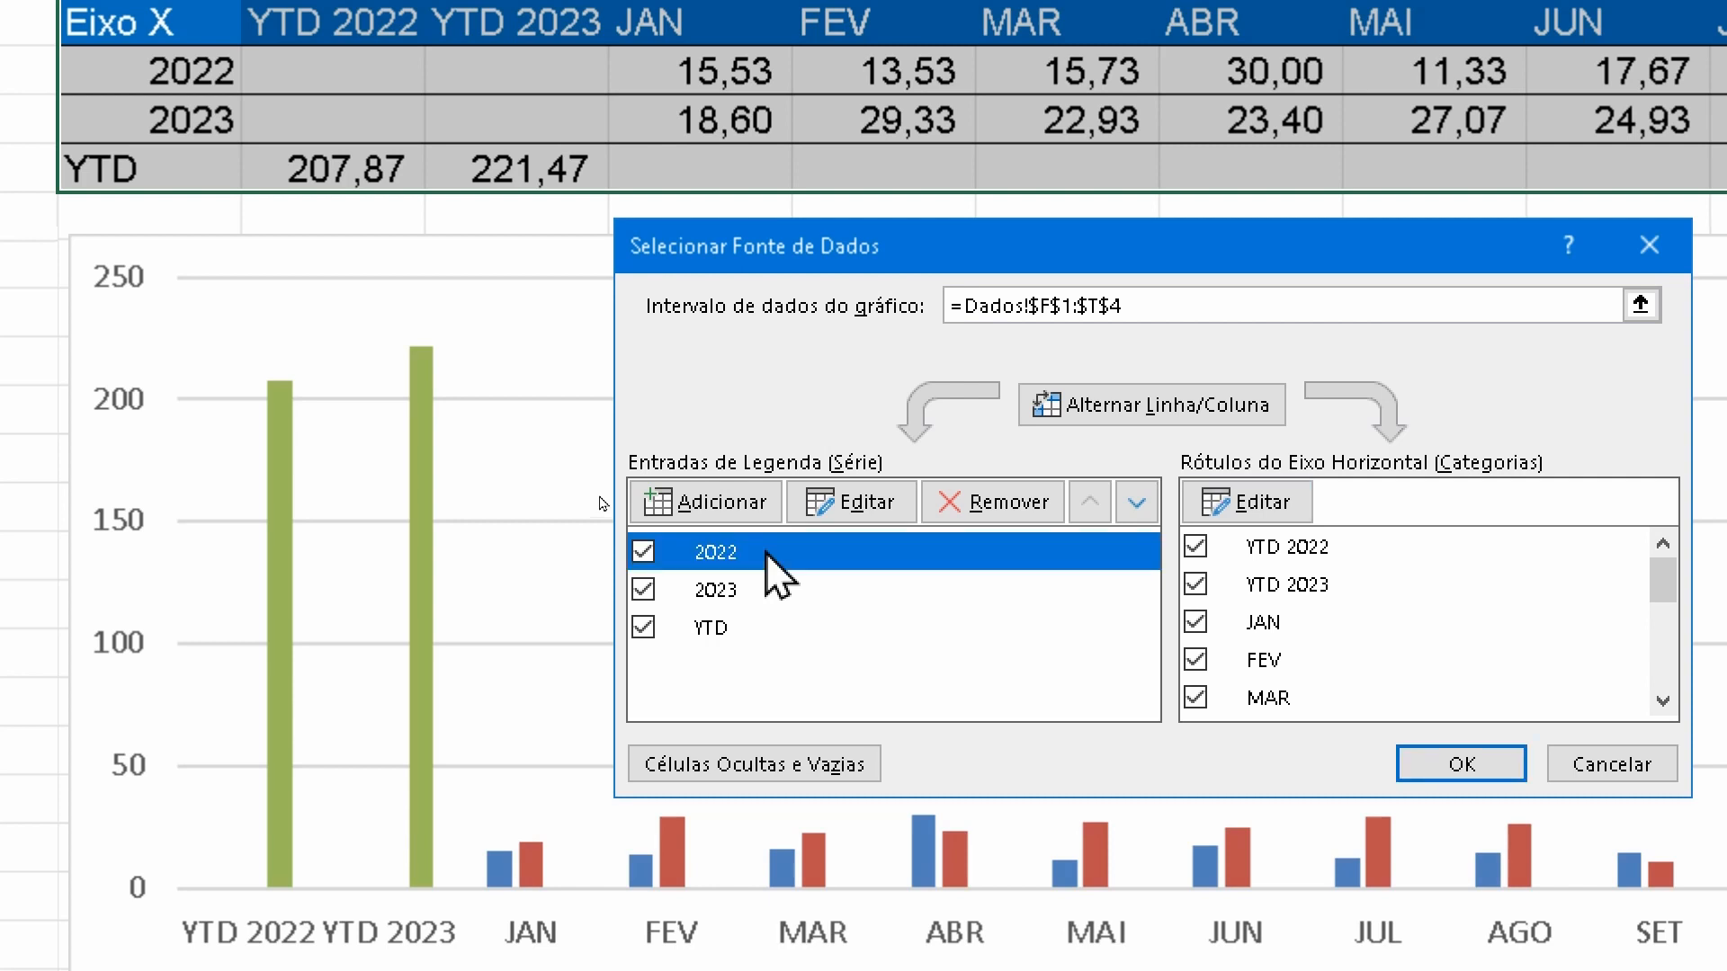
pyautogui.click(865, 505)
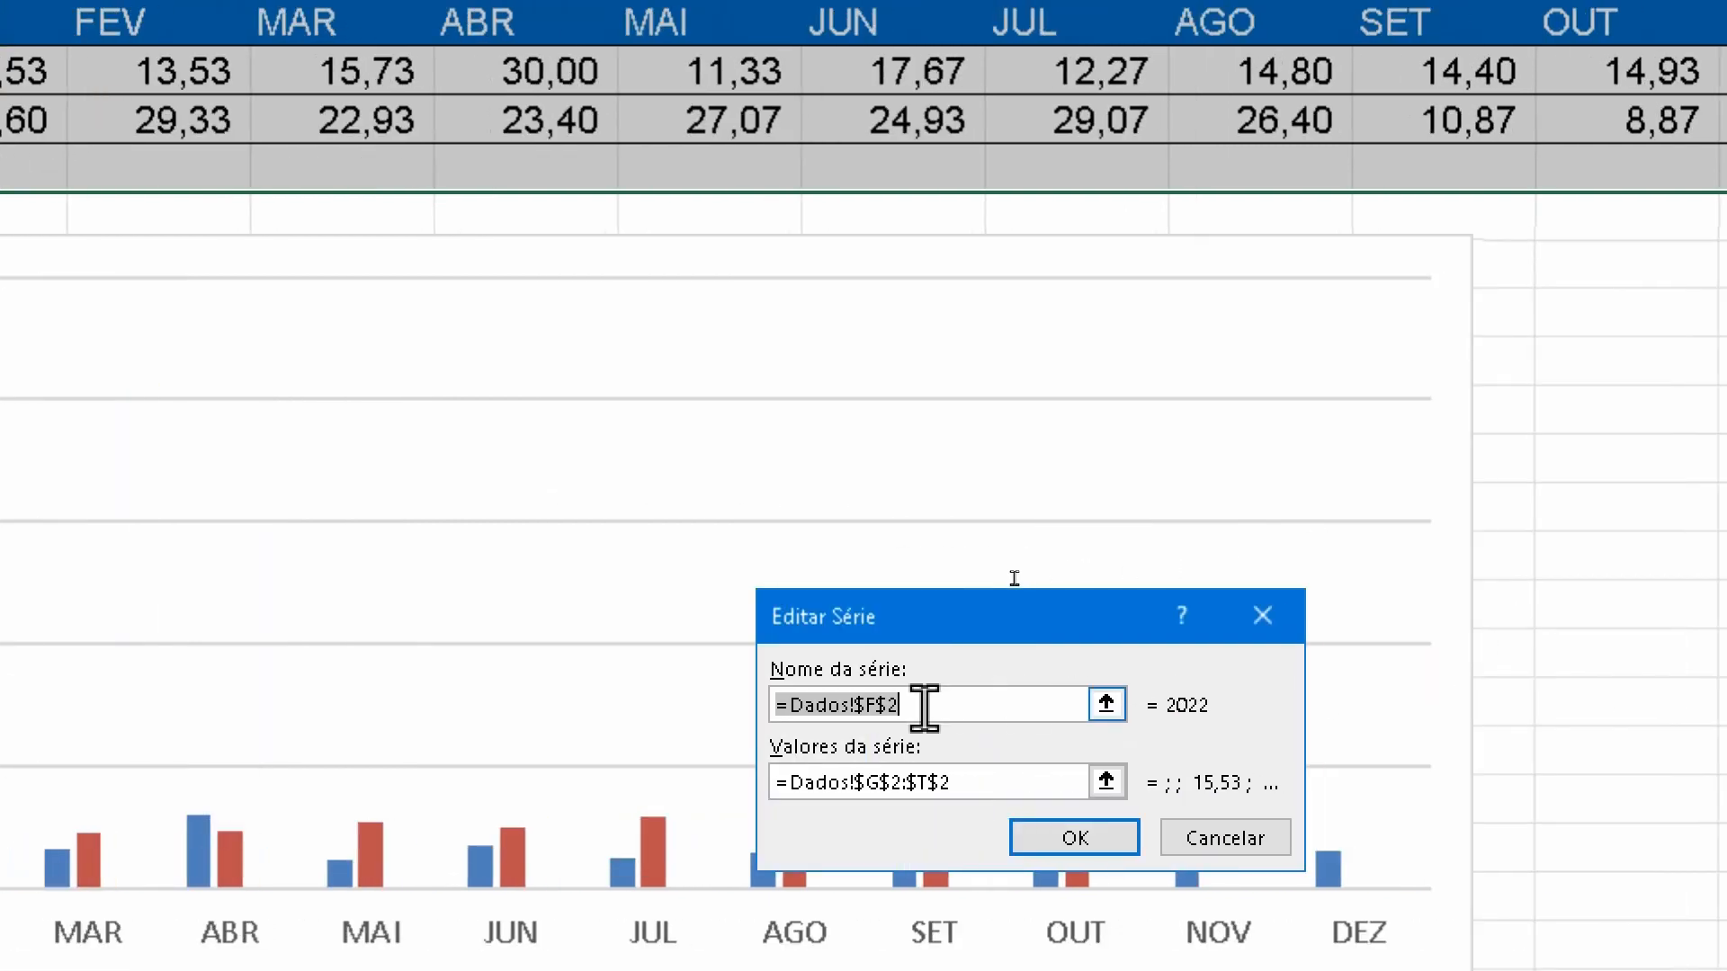
pyautogui.click(1205, 837)
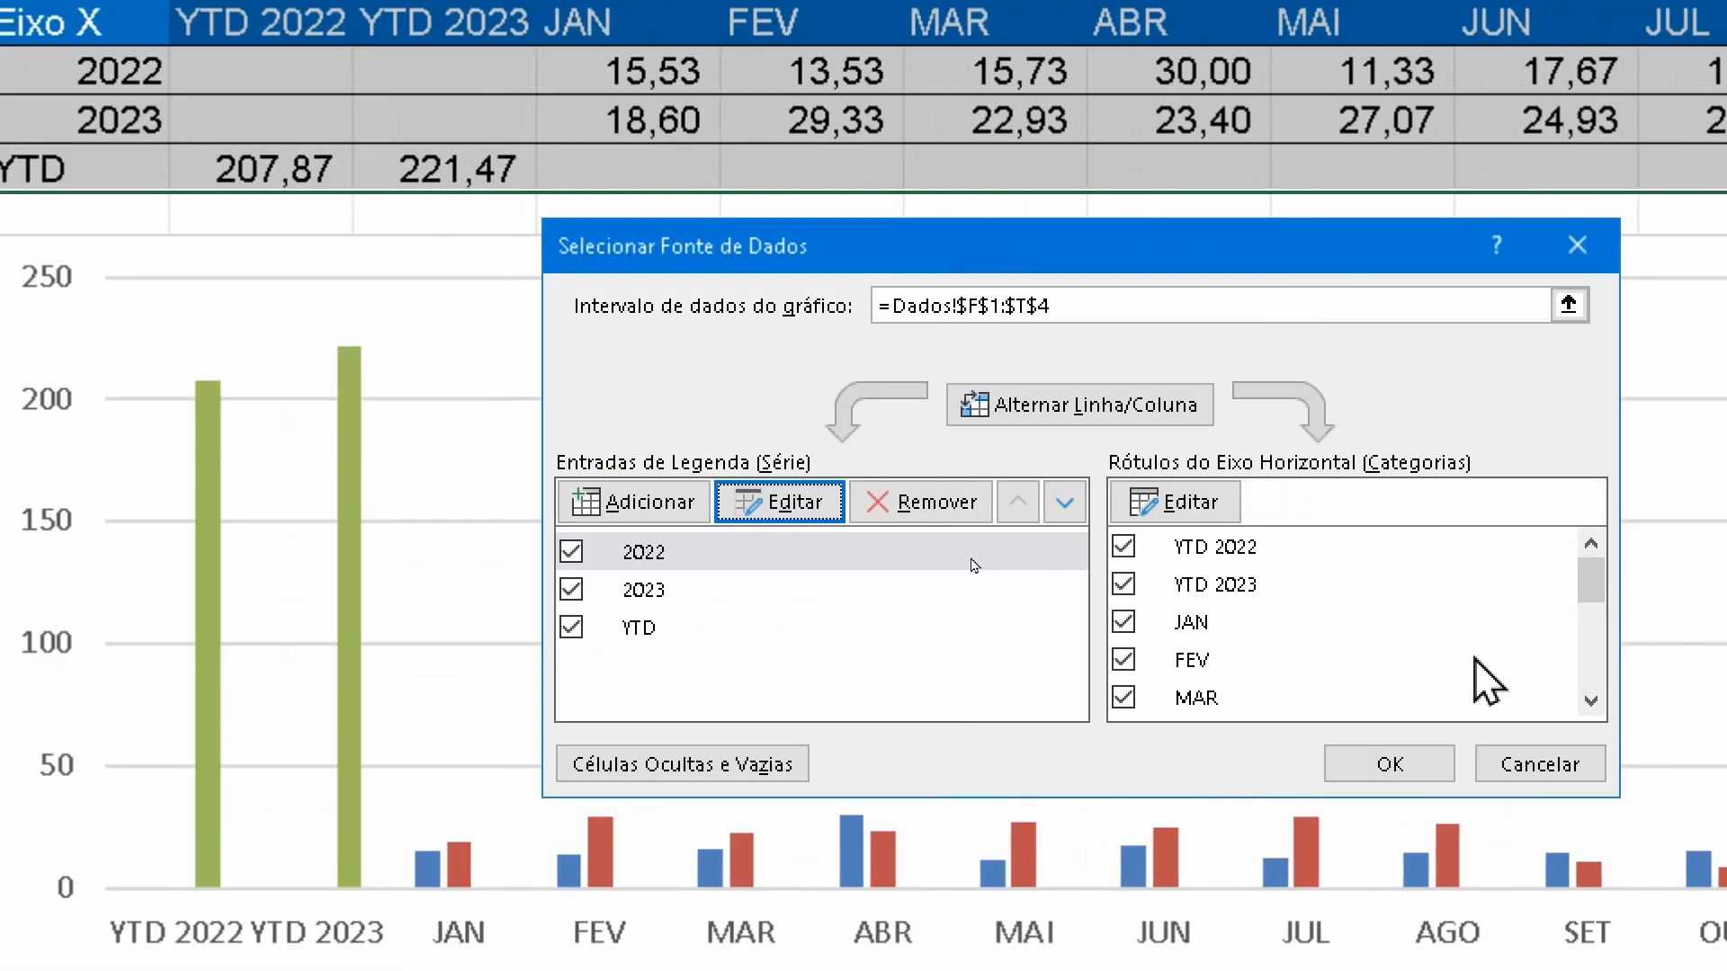
pyautogui.click(1508, 764)
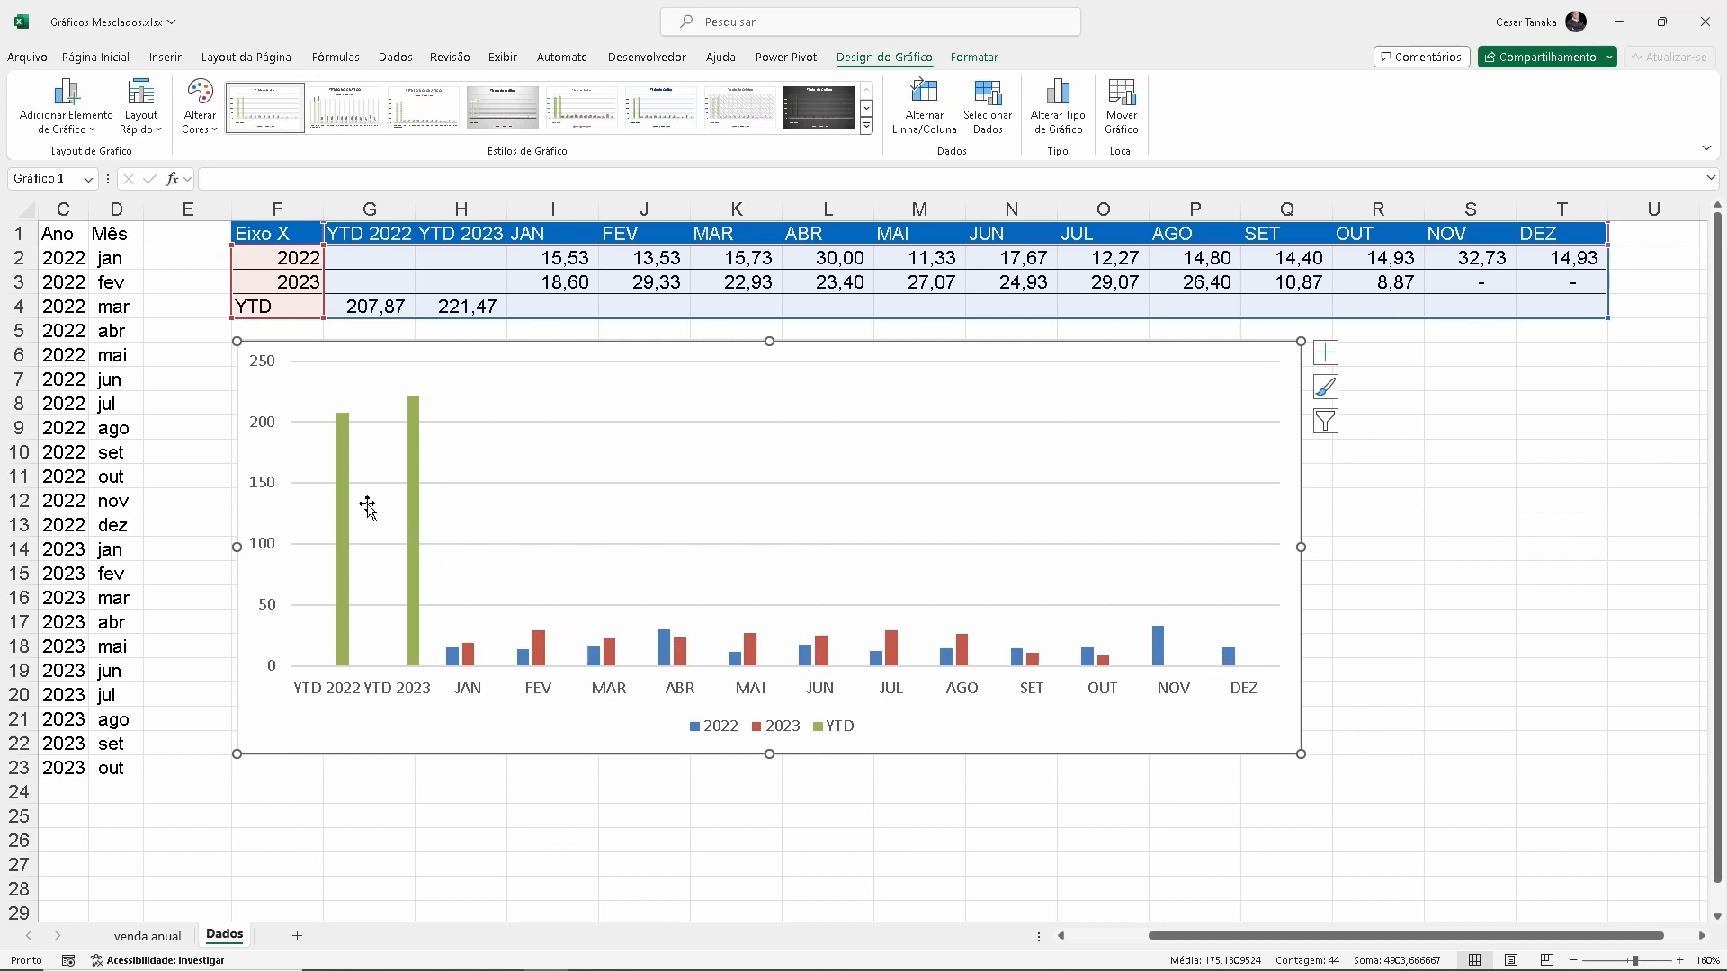
# Plot the YTD series on the secondary axis (Eixo Secundário)
pyautogui.moveTo(414, 421)
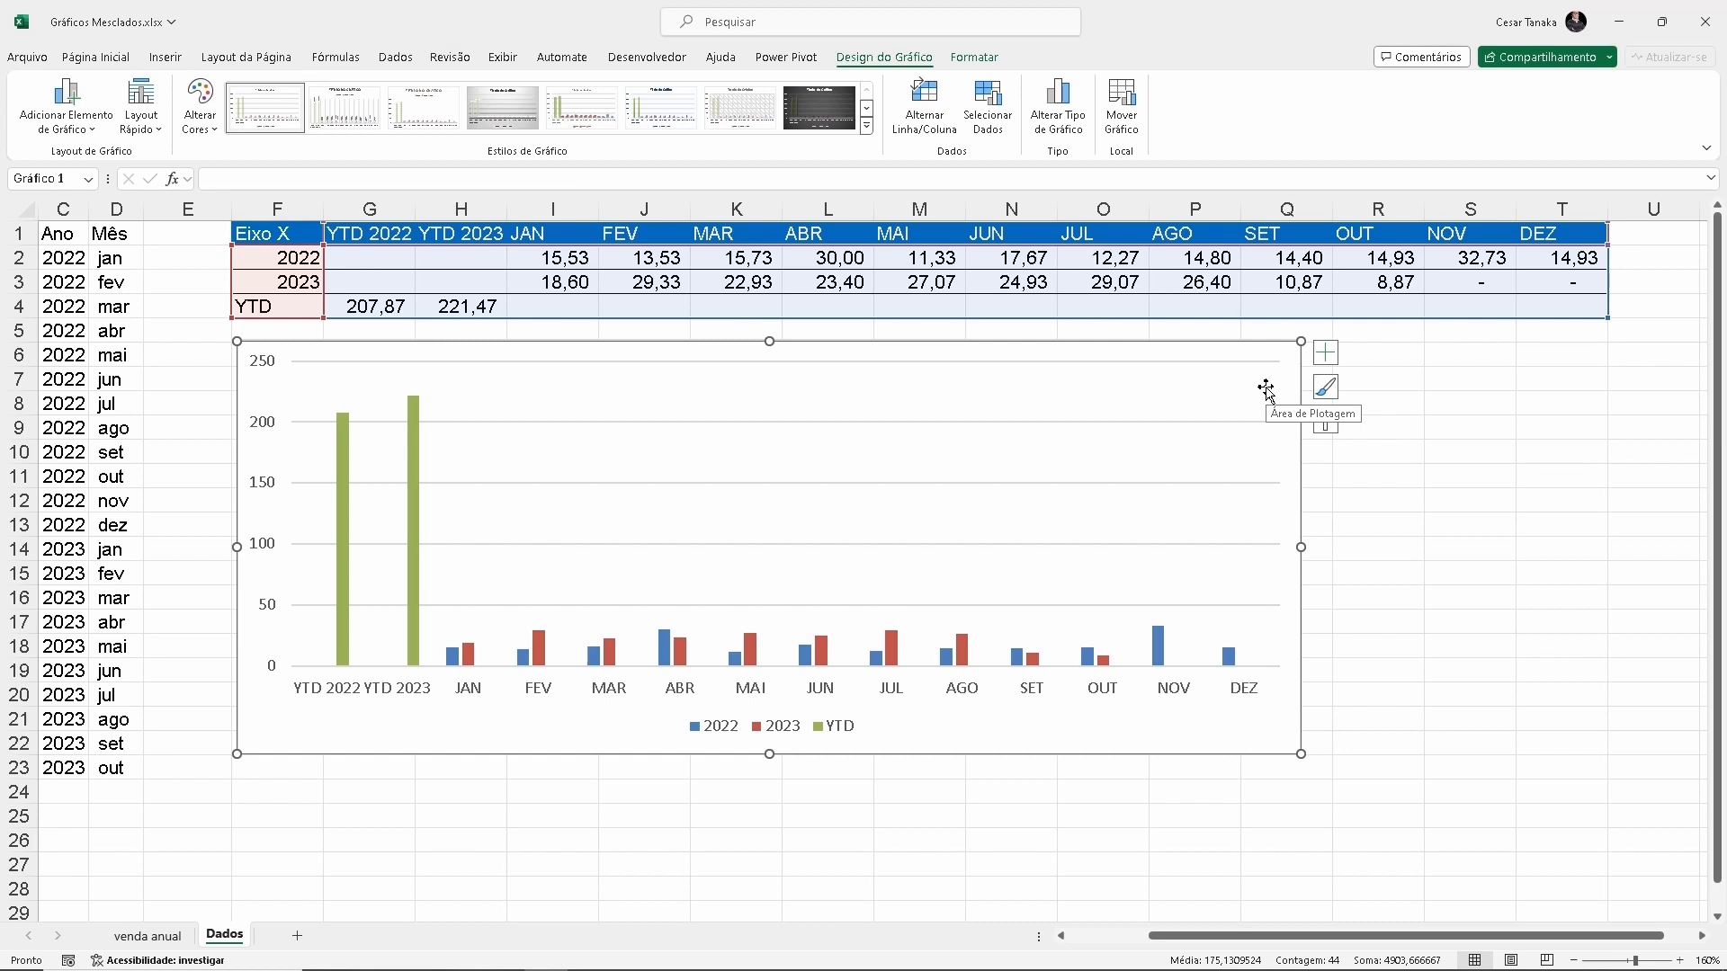
pyautogui.doubleClick(414, 515)
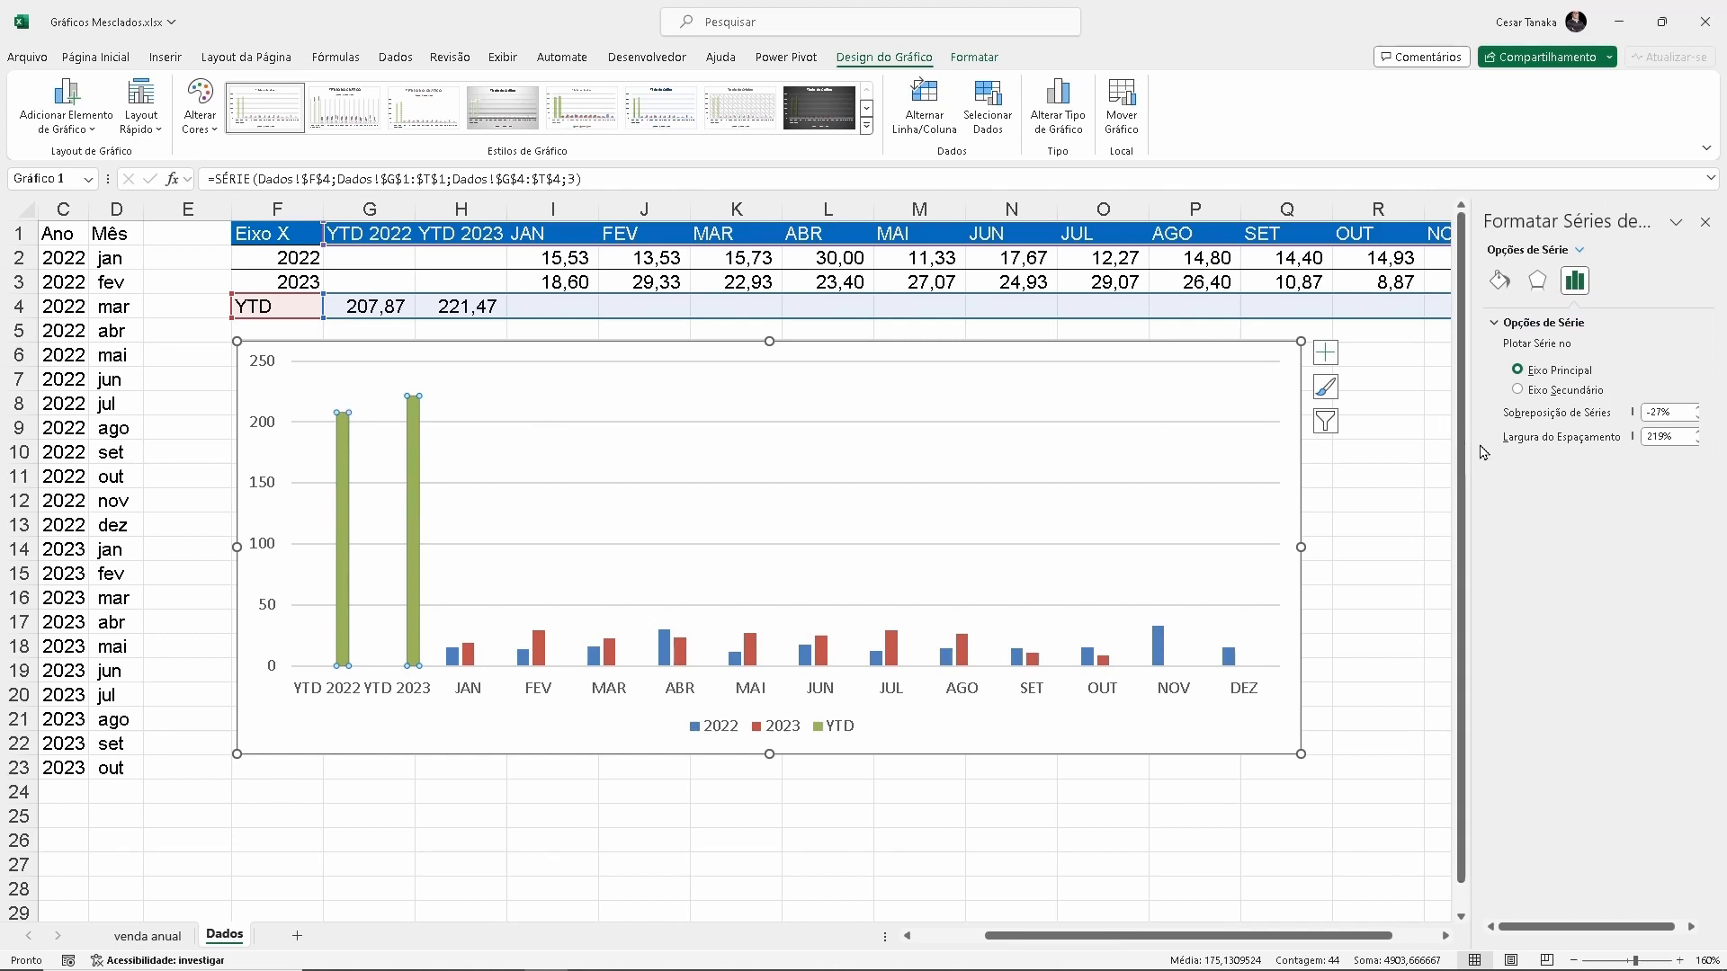
pyautogui.moveTo(1467, 457); pyautogui.dragTo(1403, 469)
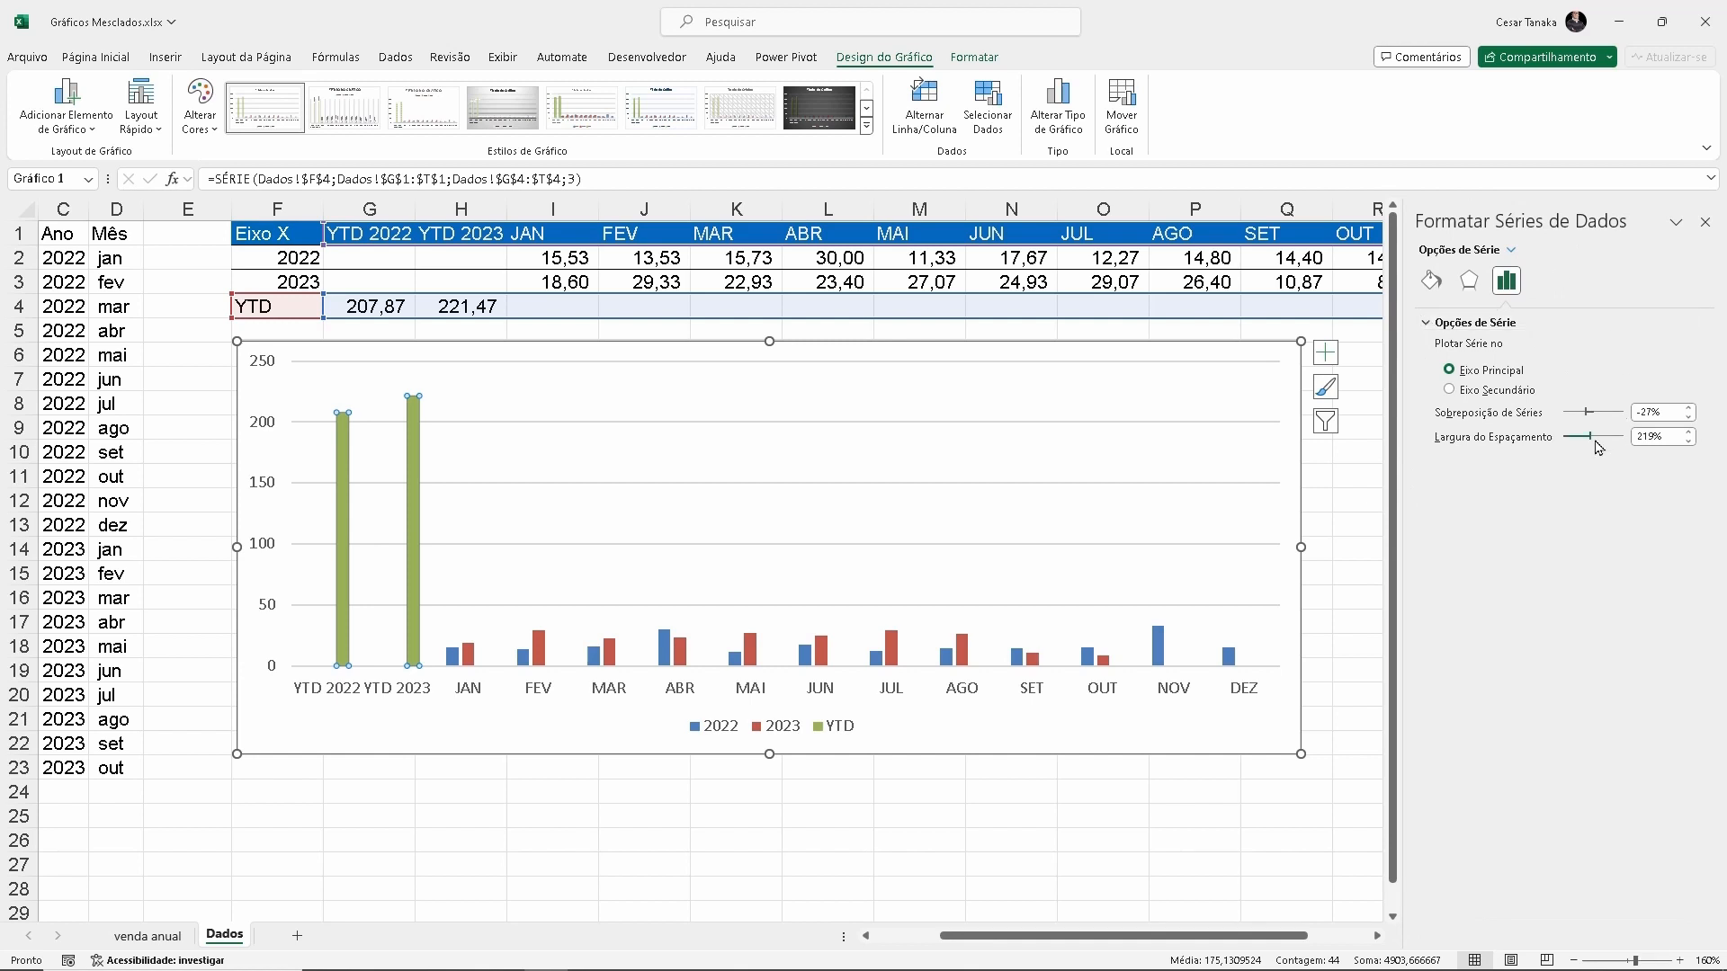
pyautogui.hotkey('ctrl', '4')
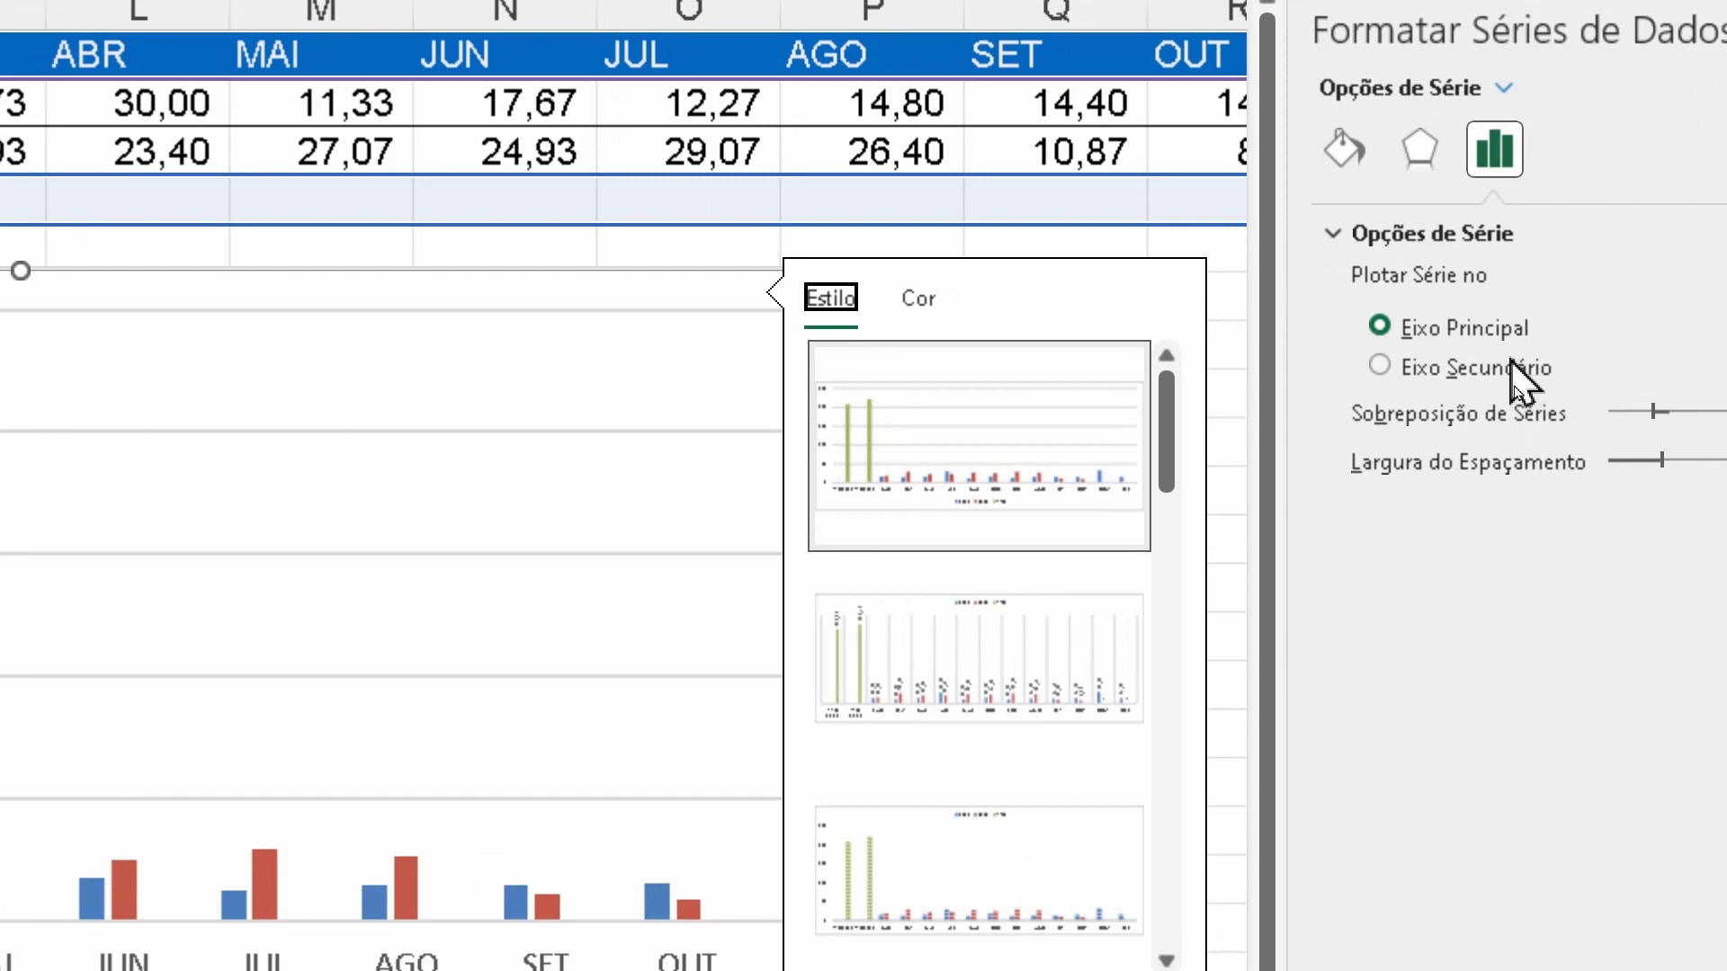
pyautogui.click(1506, 365)
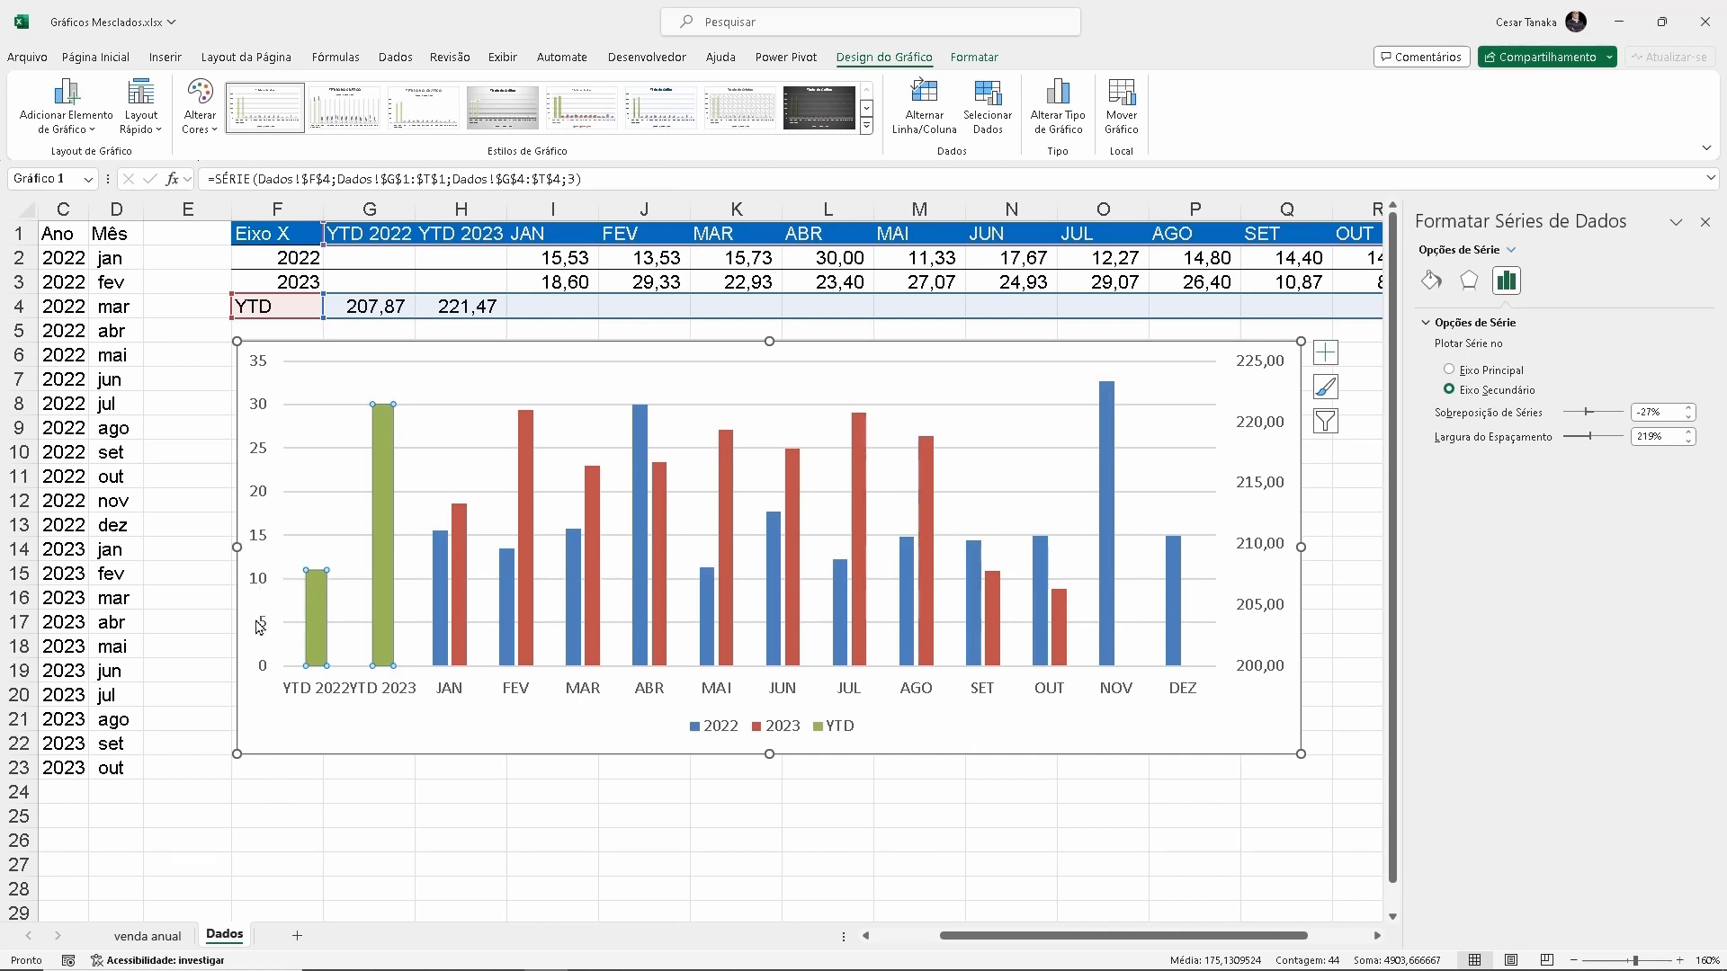
pyautogui.moveTo(1110, 534)
pyautogui.hotkey('ctrl', '4')
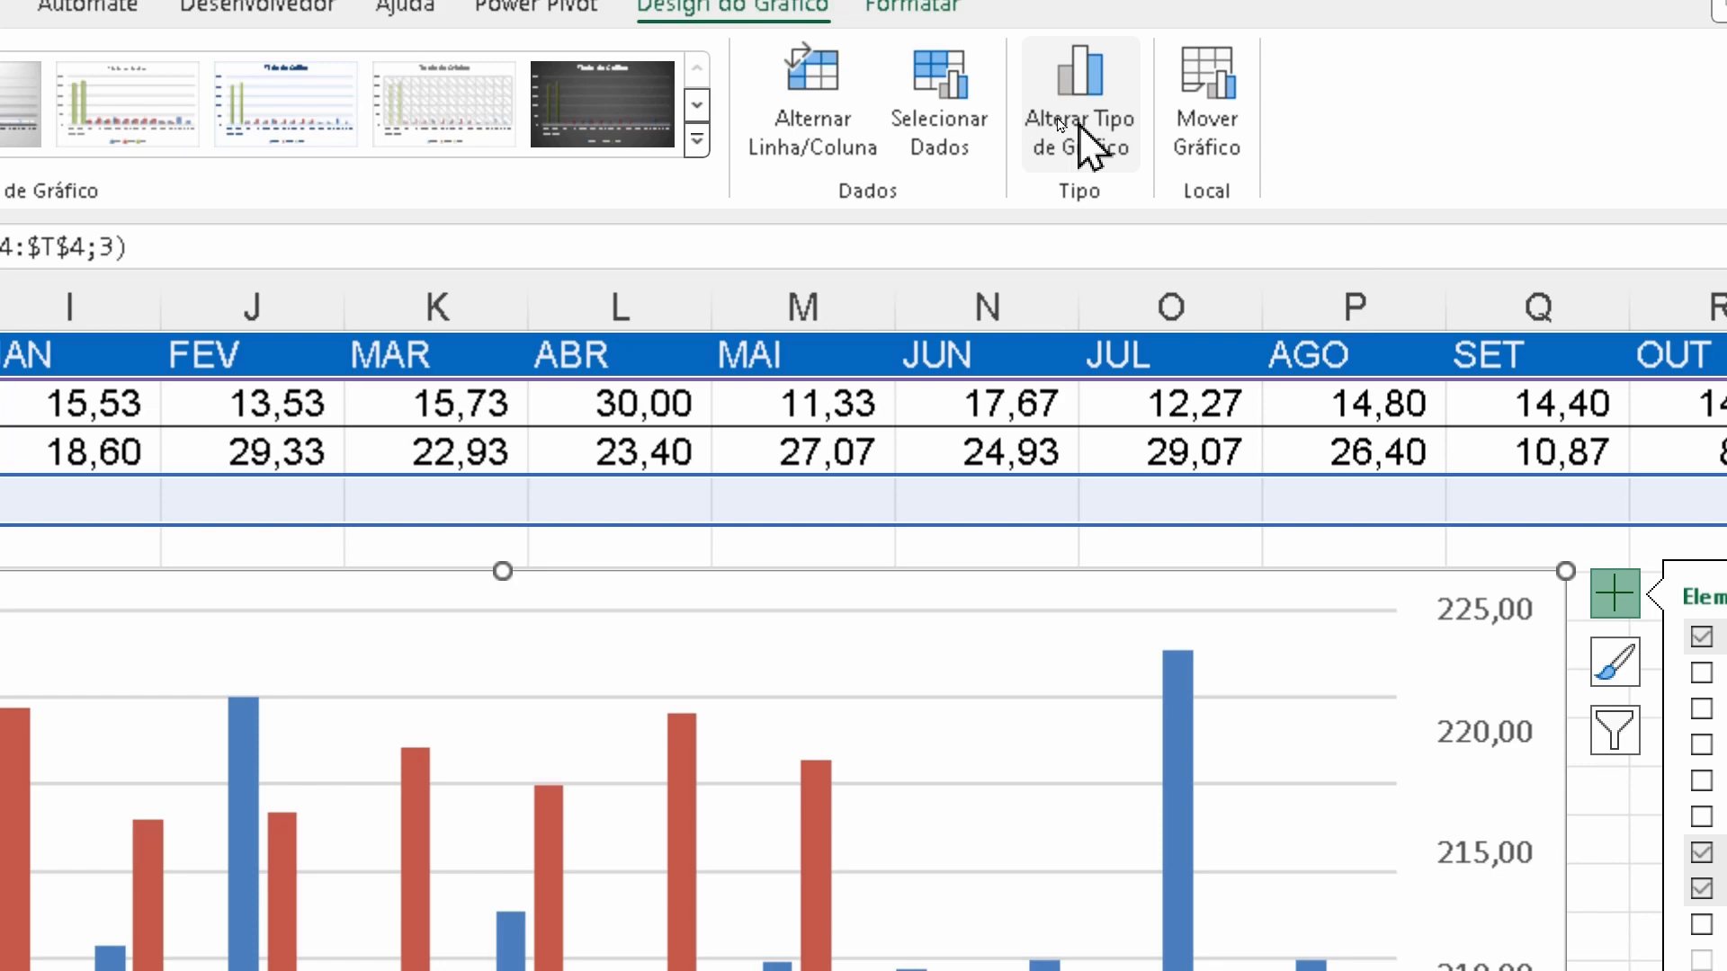
# Change the combined chart's series types: 2022 to Linha and 2023 to Linhas com Marcadores, keeping YTD as Coluna Agrupada on the secondary axis
pyautogui.click(1092, 147)
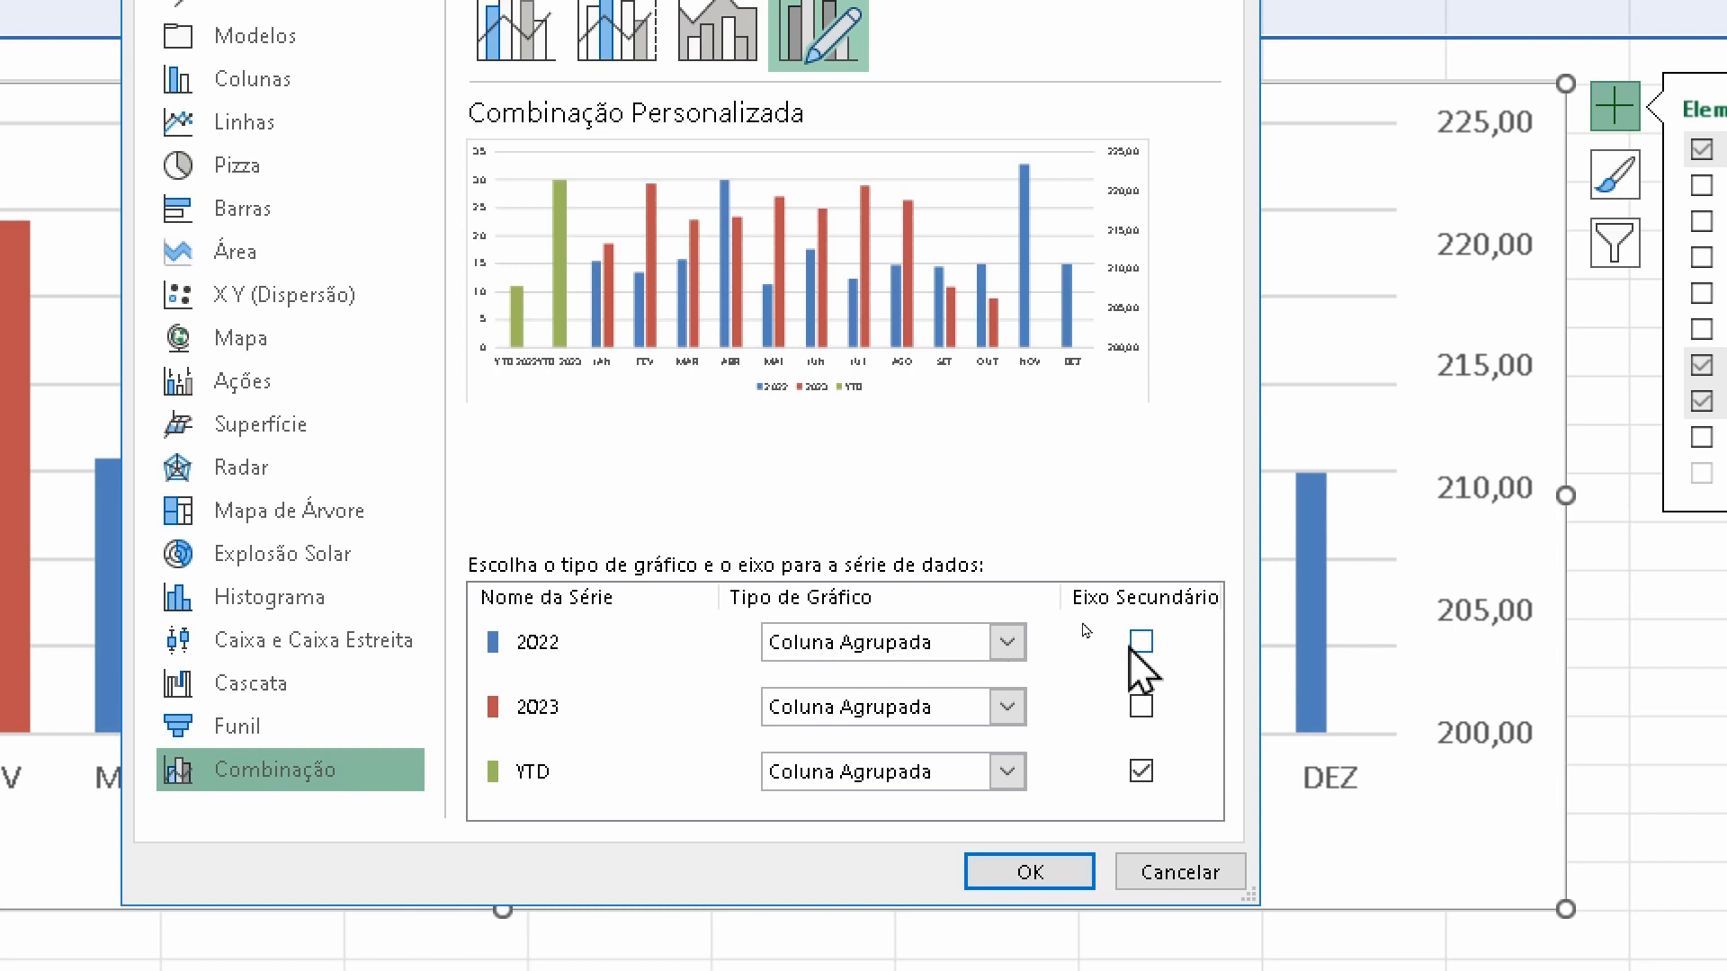
pyautogui.click(1008, 642)
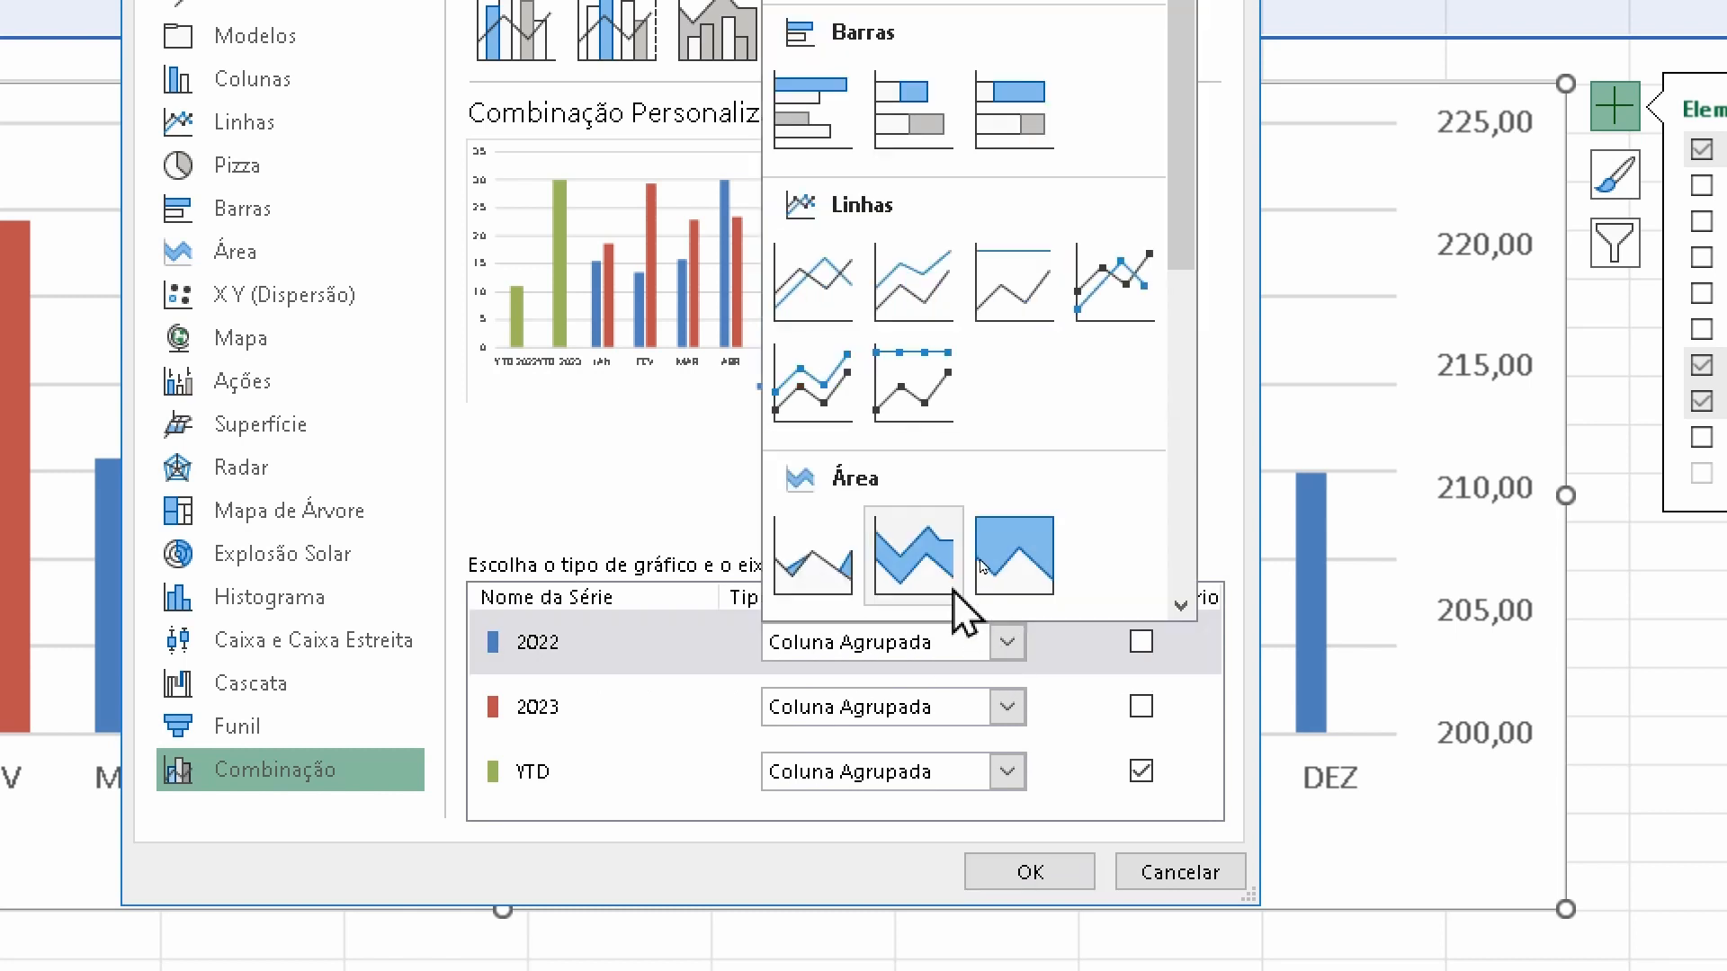
pyautogui.click(795, 304)
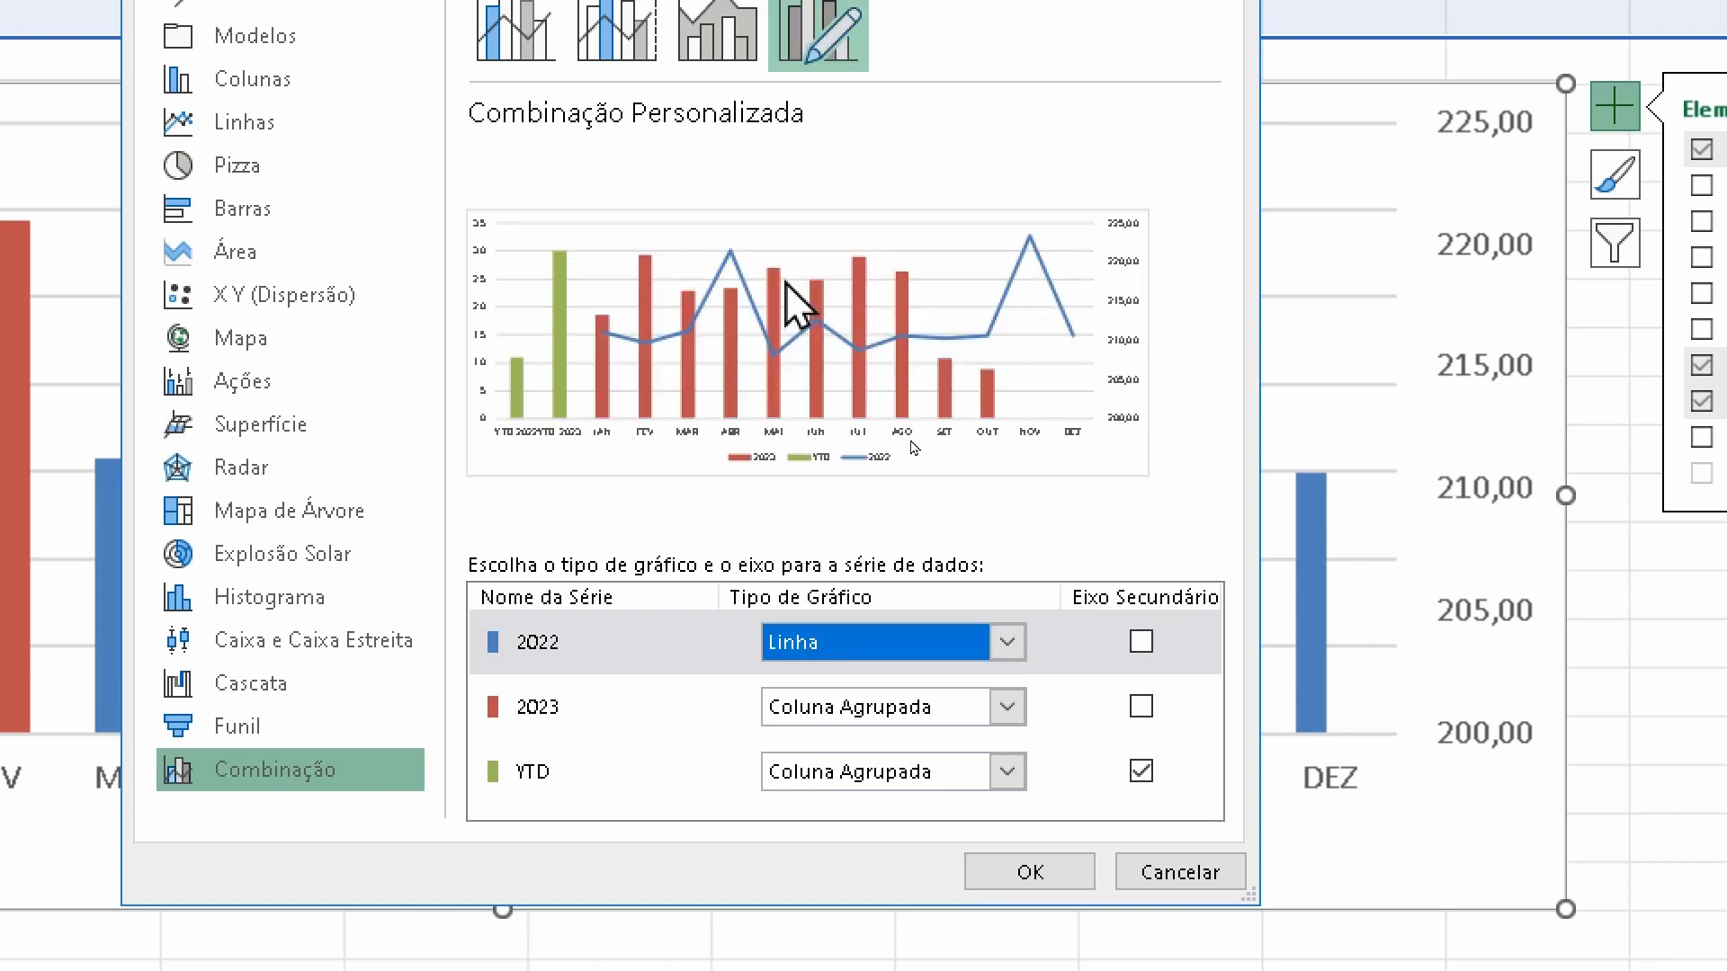
pyautogui.click(583, 710)
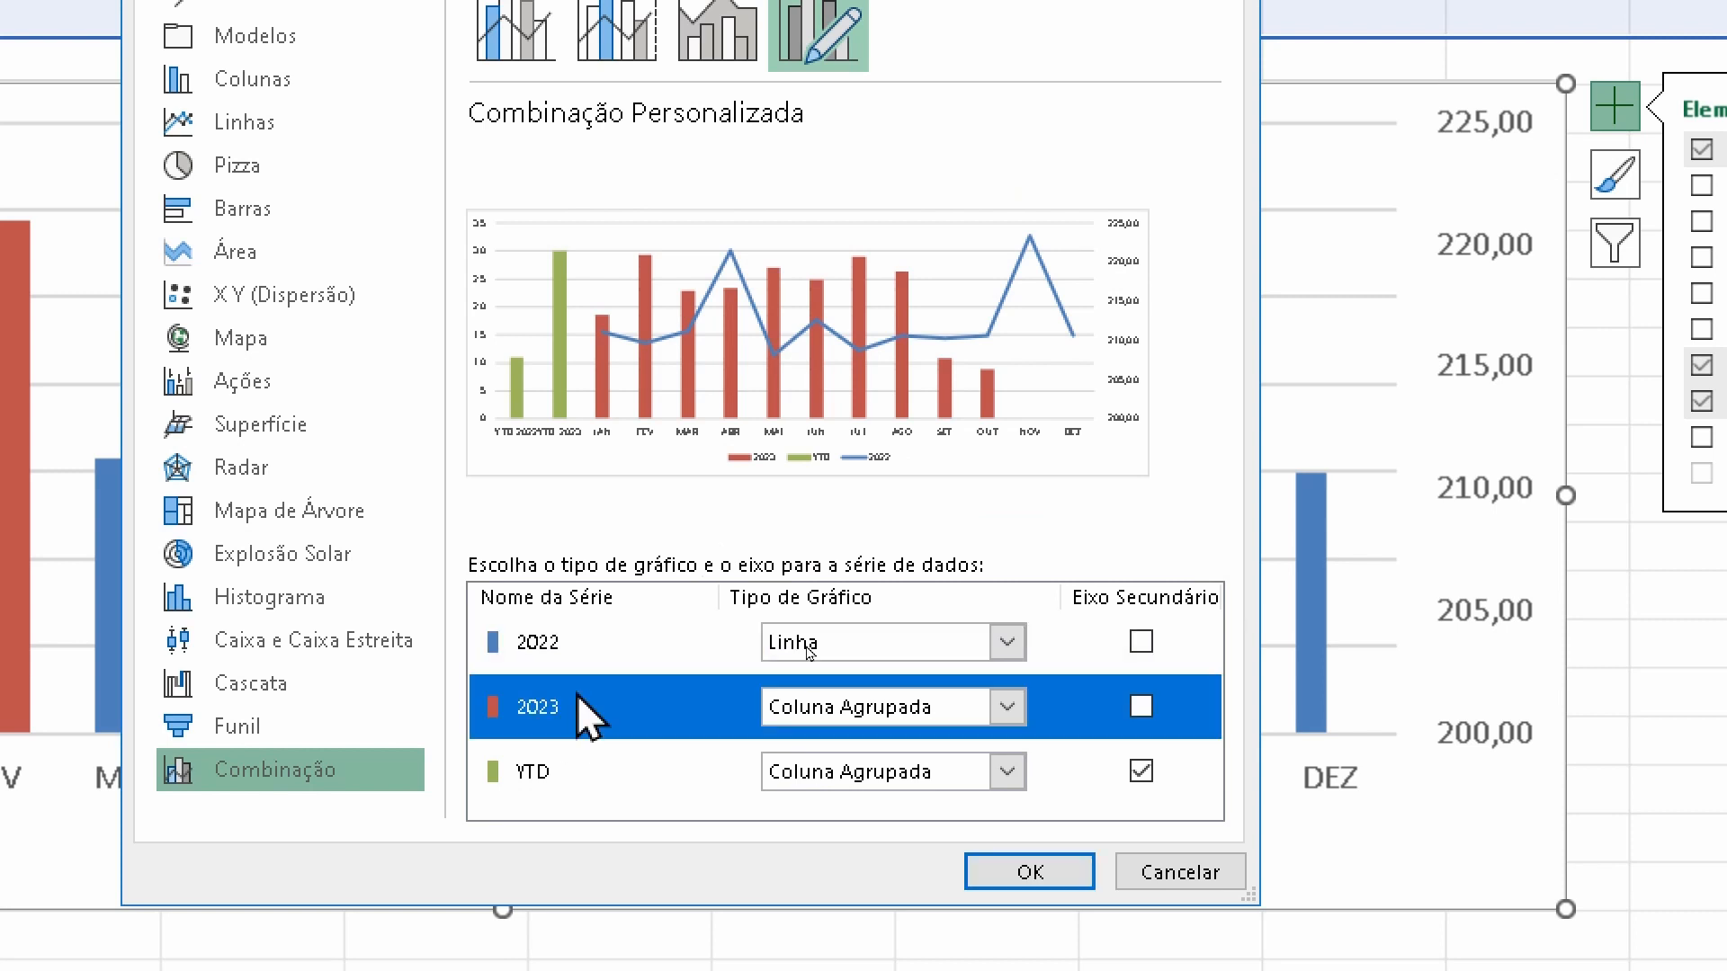
pyautogui.click(1008, 707)
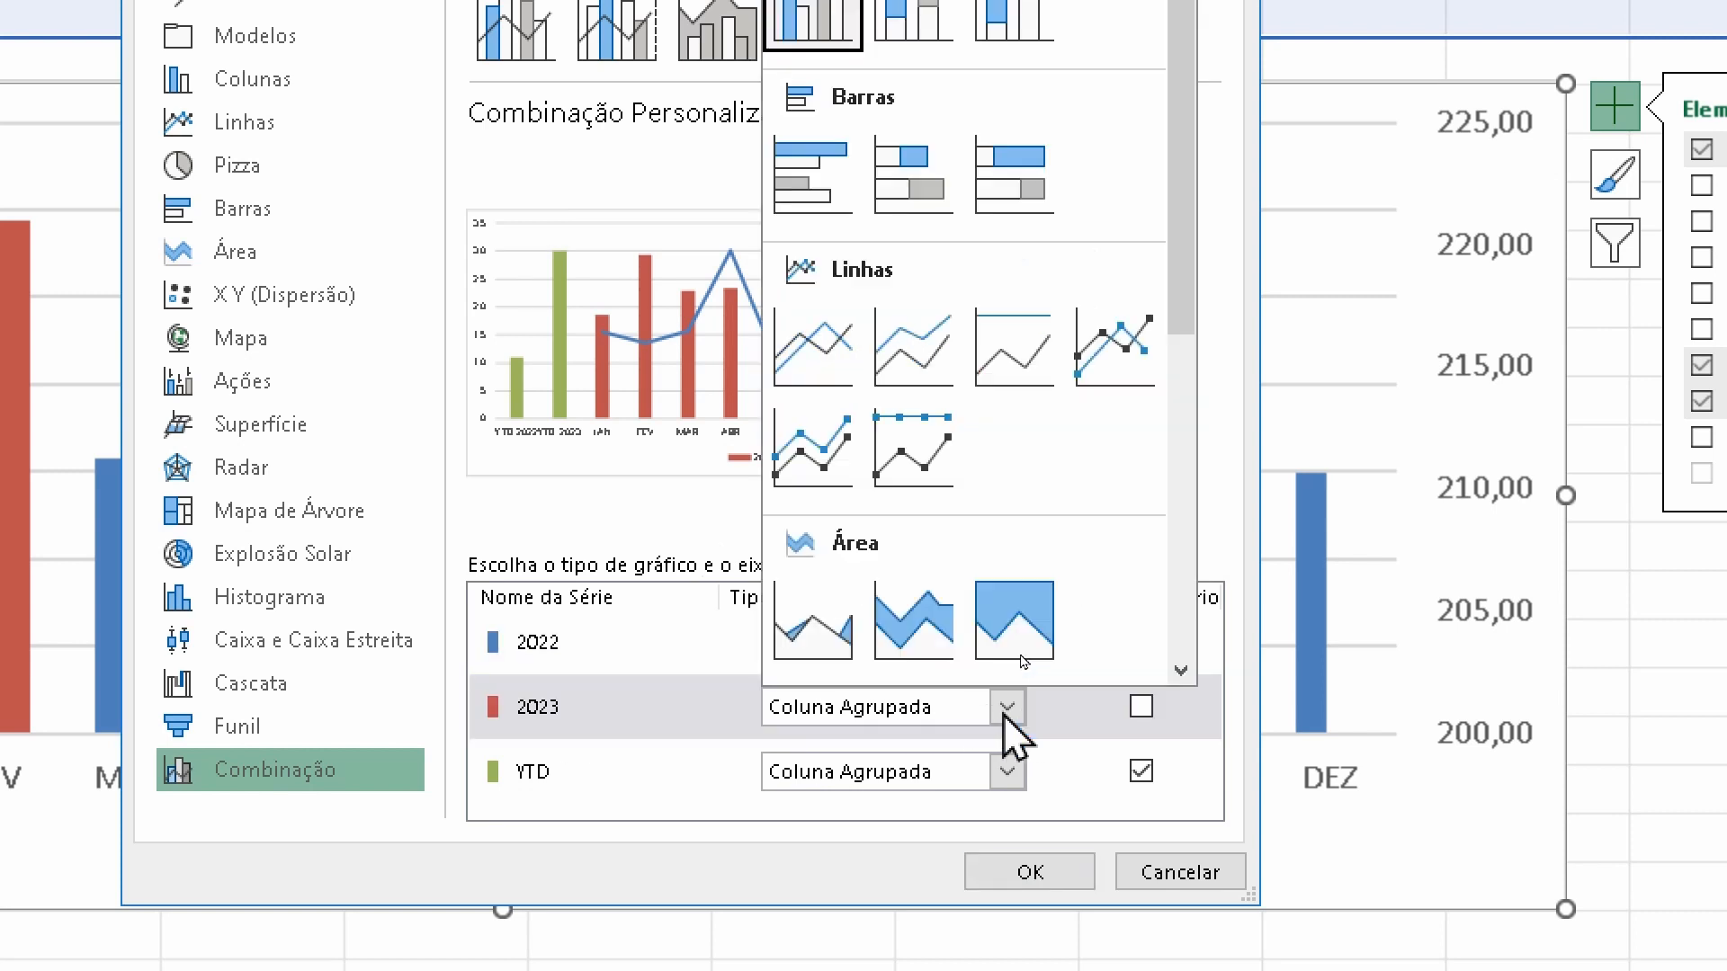
pyautogui.click(1119, 334)
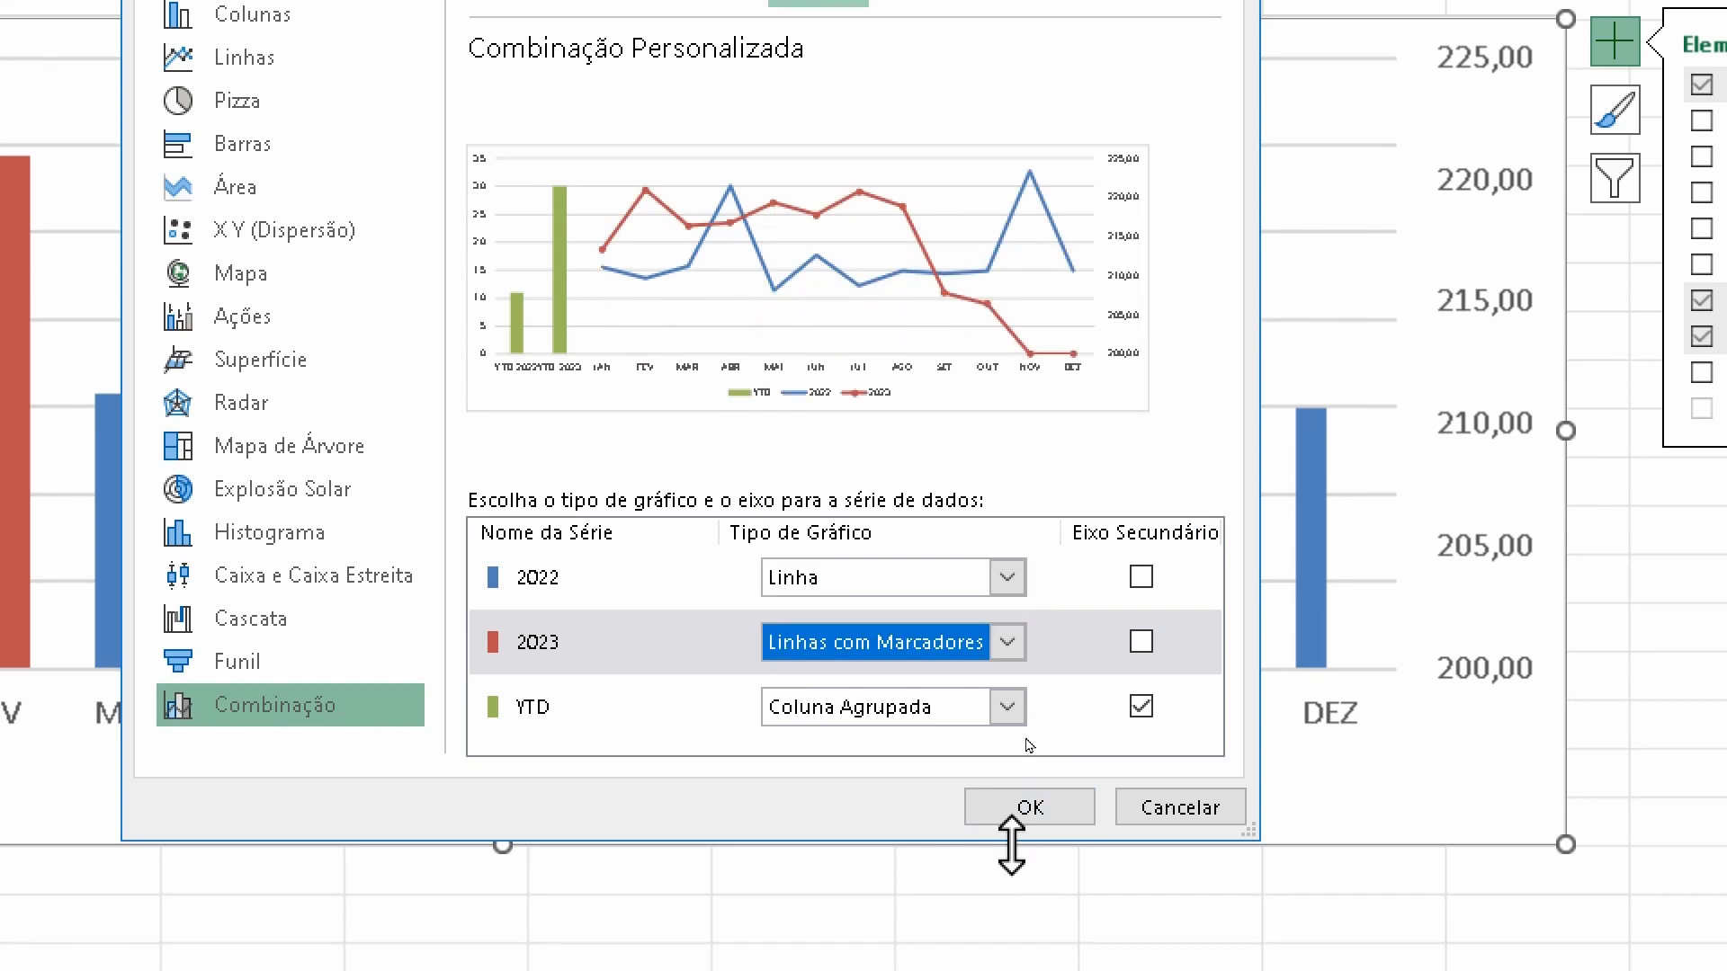
pyautogui.click(1016, 808)
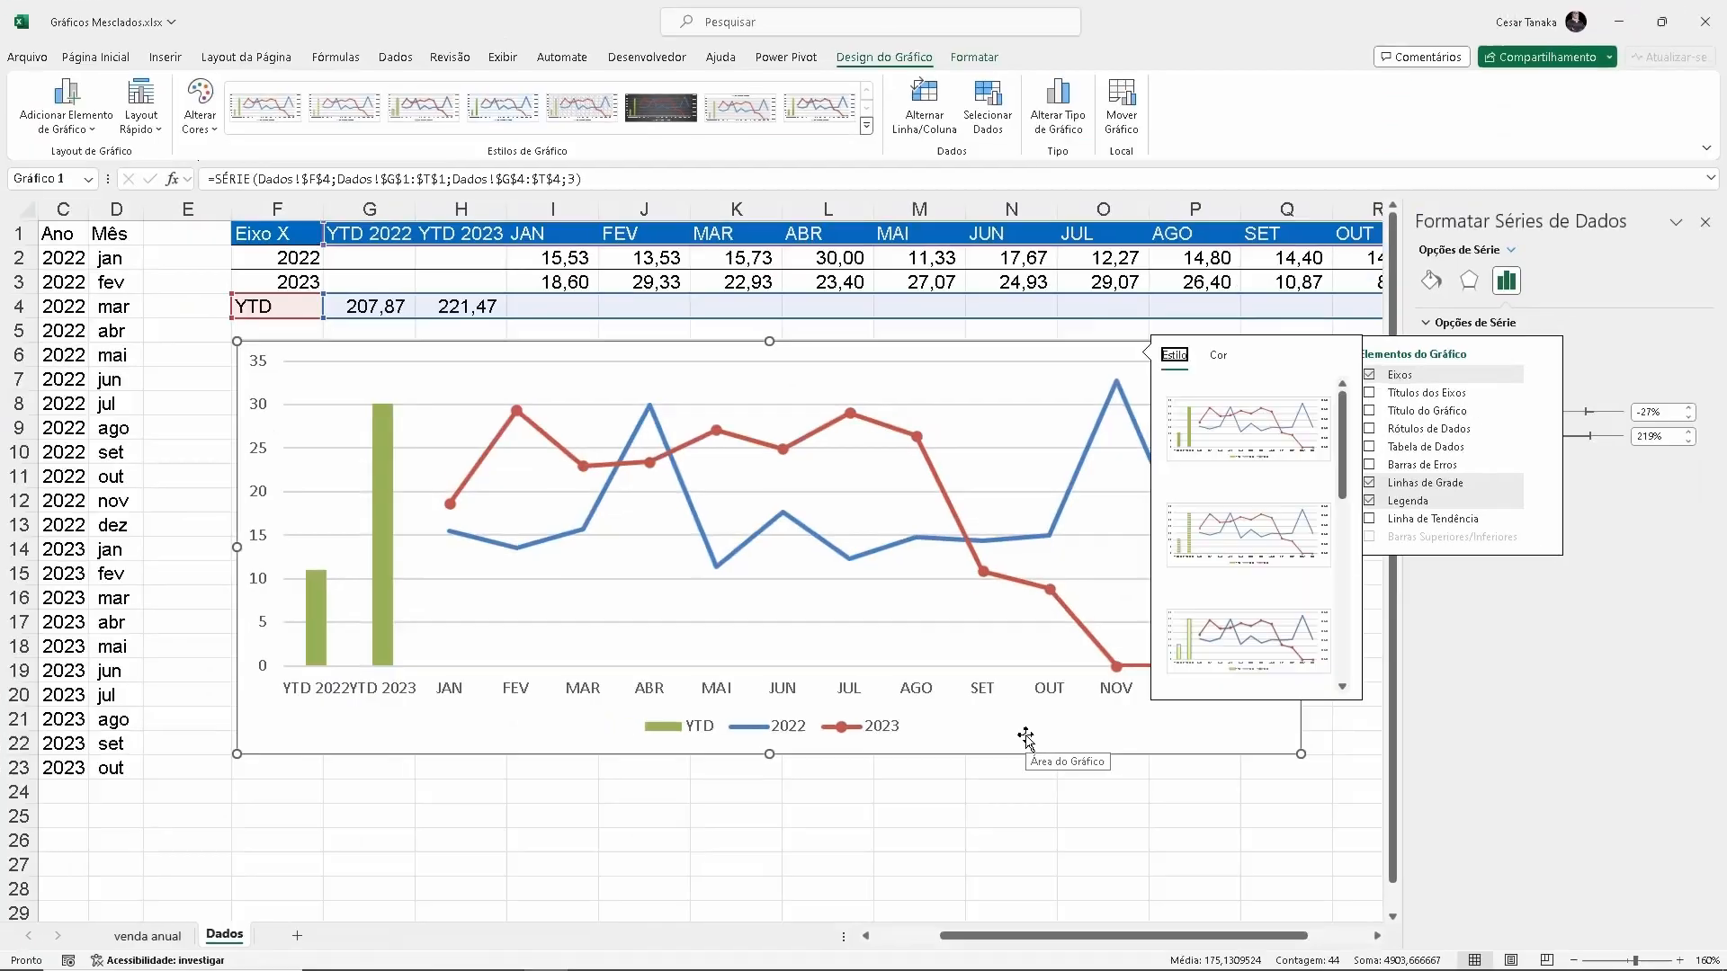
# Examine the finished reference chart on the venda anual sheet, and return to the Dados sheet
pyautogui.click(1170, 919)
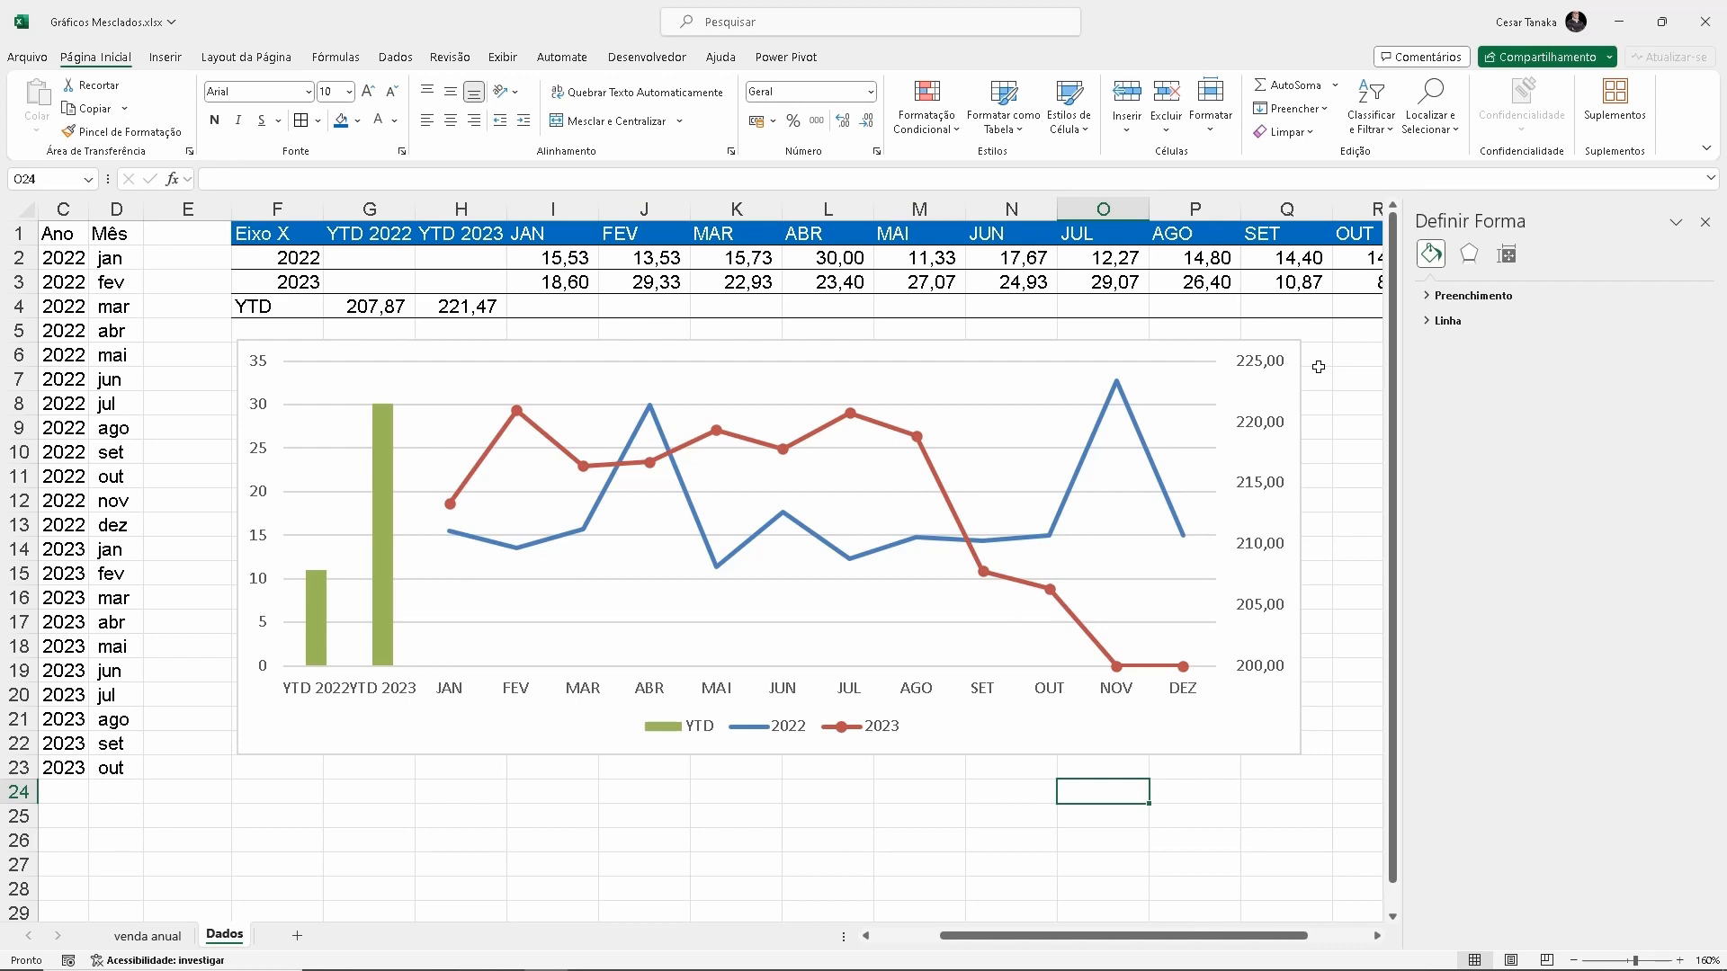
pyautogui.click(160, 935)
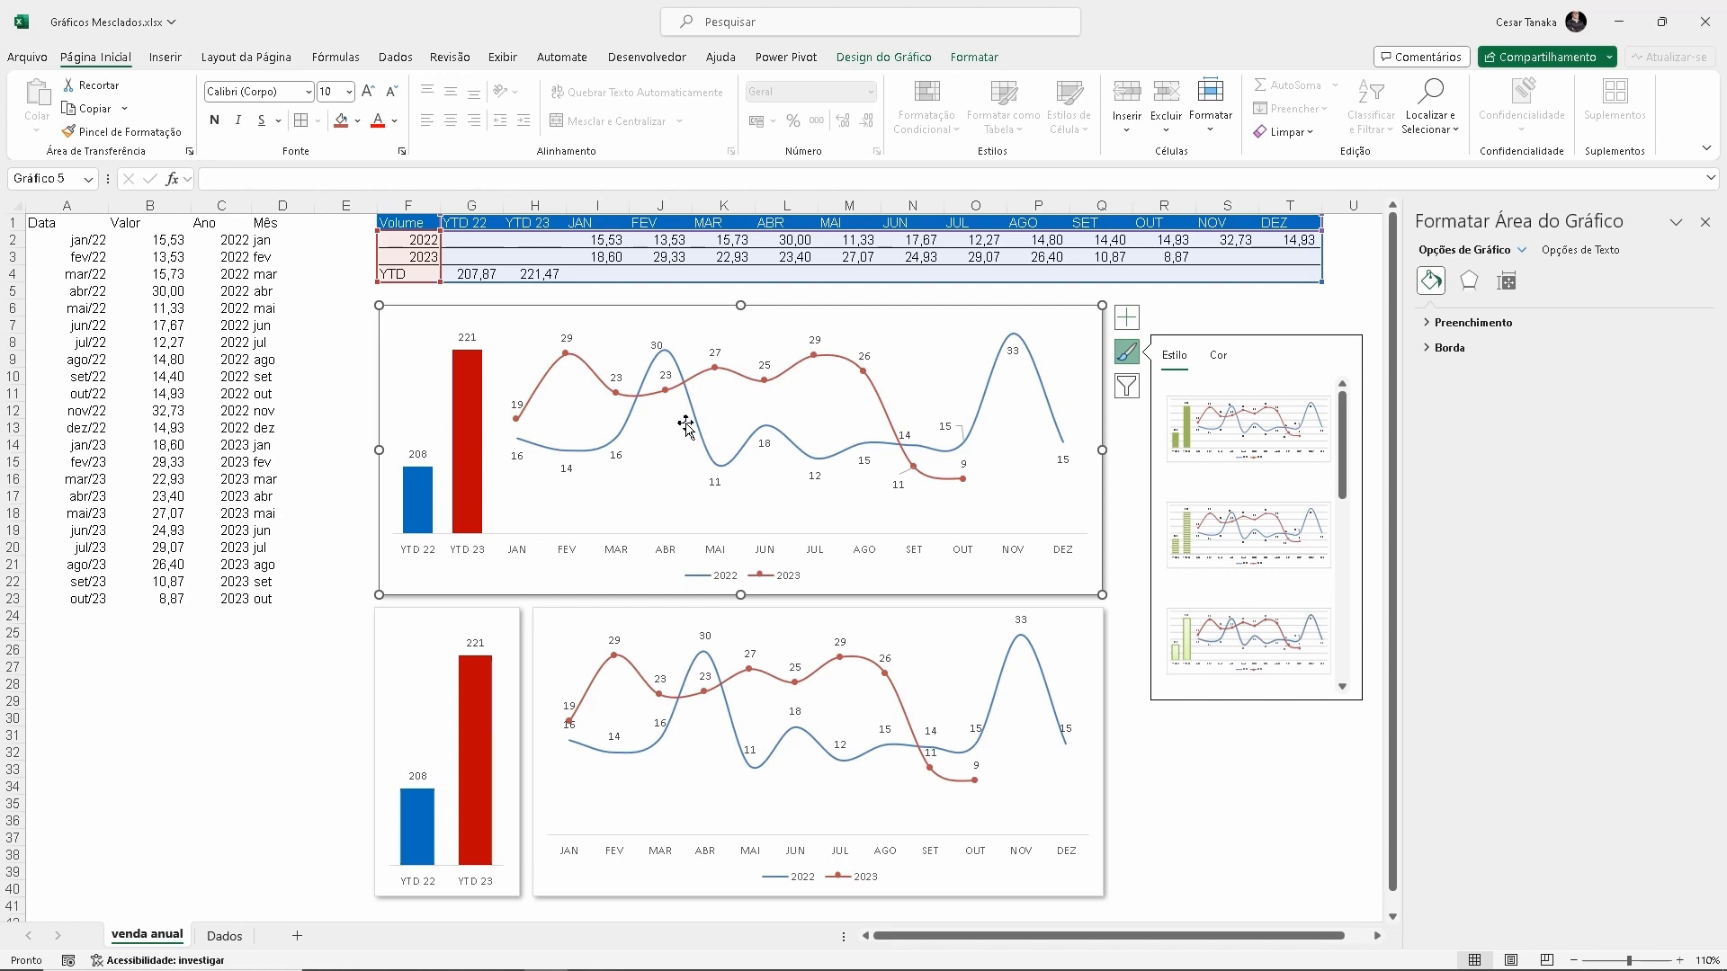
pyautogui.click(225, 936)
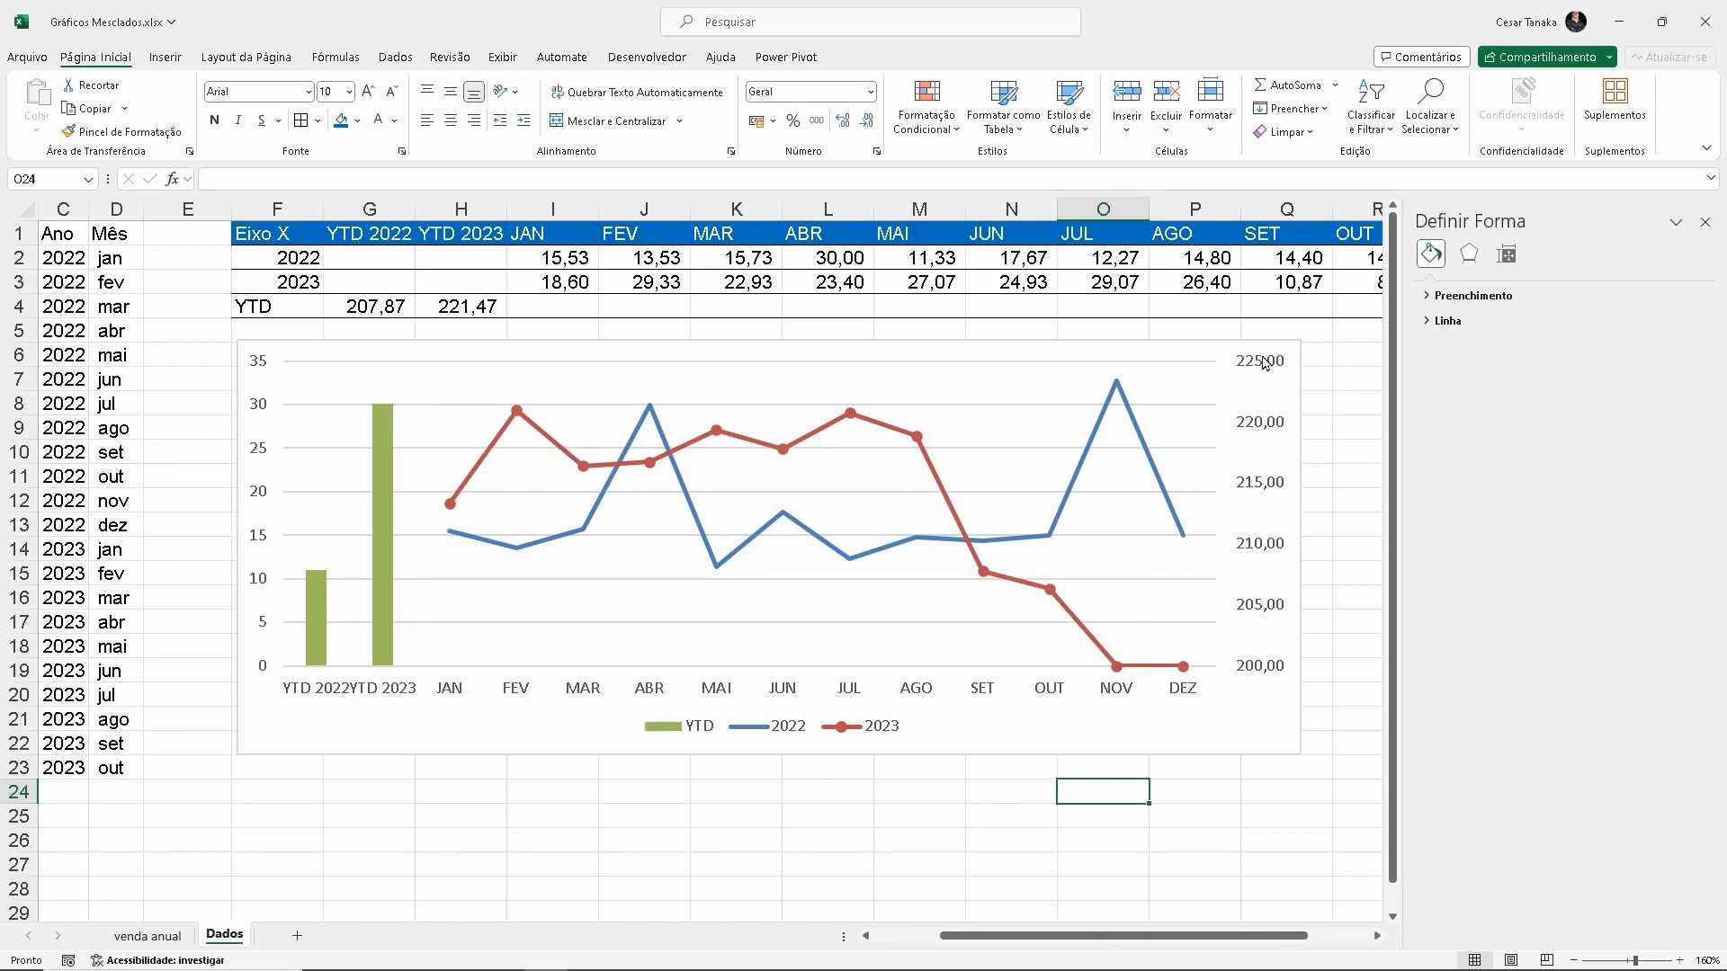
# Add data labels (Rótulos de Dados) to all series of the combined chart on the Dados sheet
pyautogui.click(1223, 349)
pyautogui.click(1325, 353)
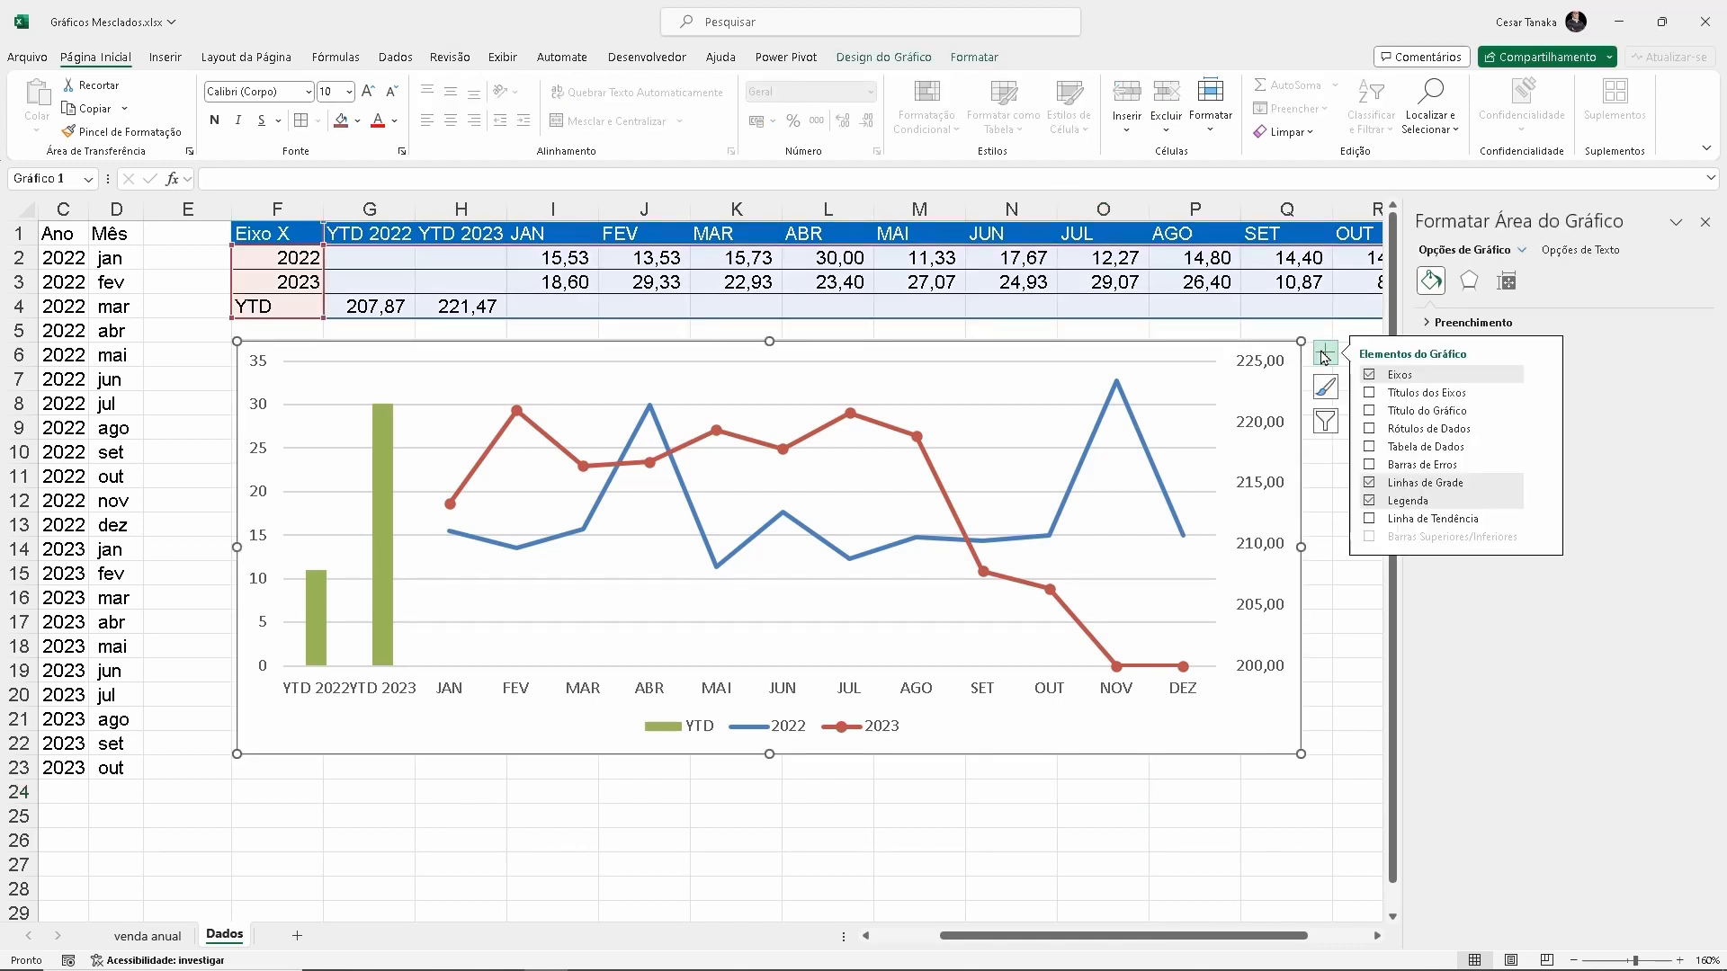
pyautogui.click(1370, 429)
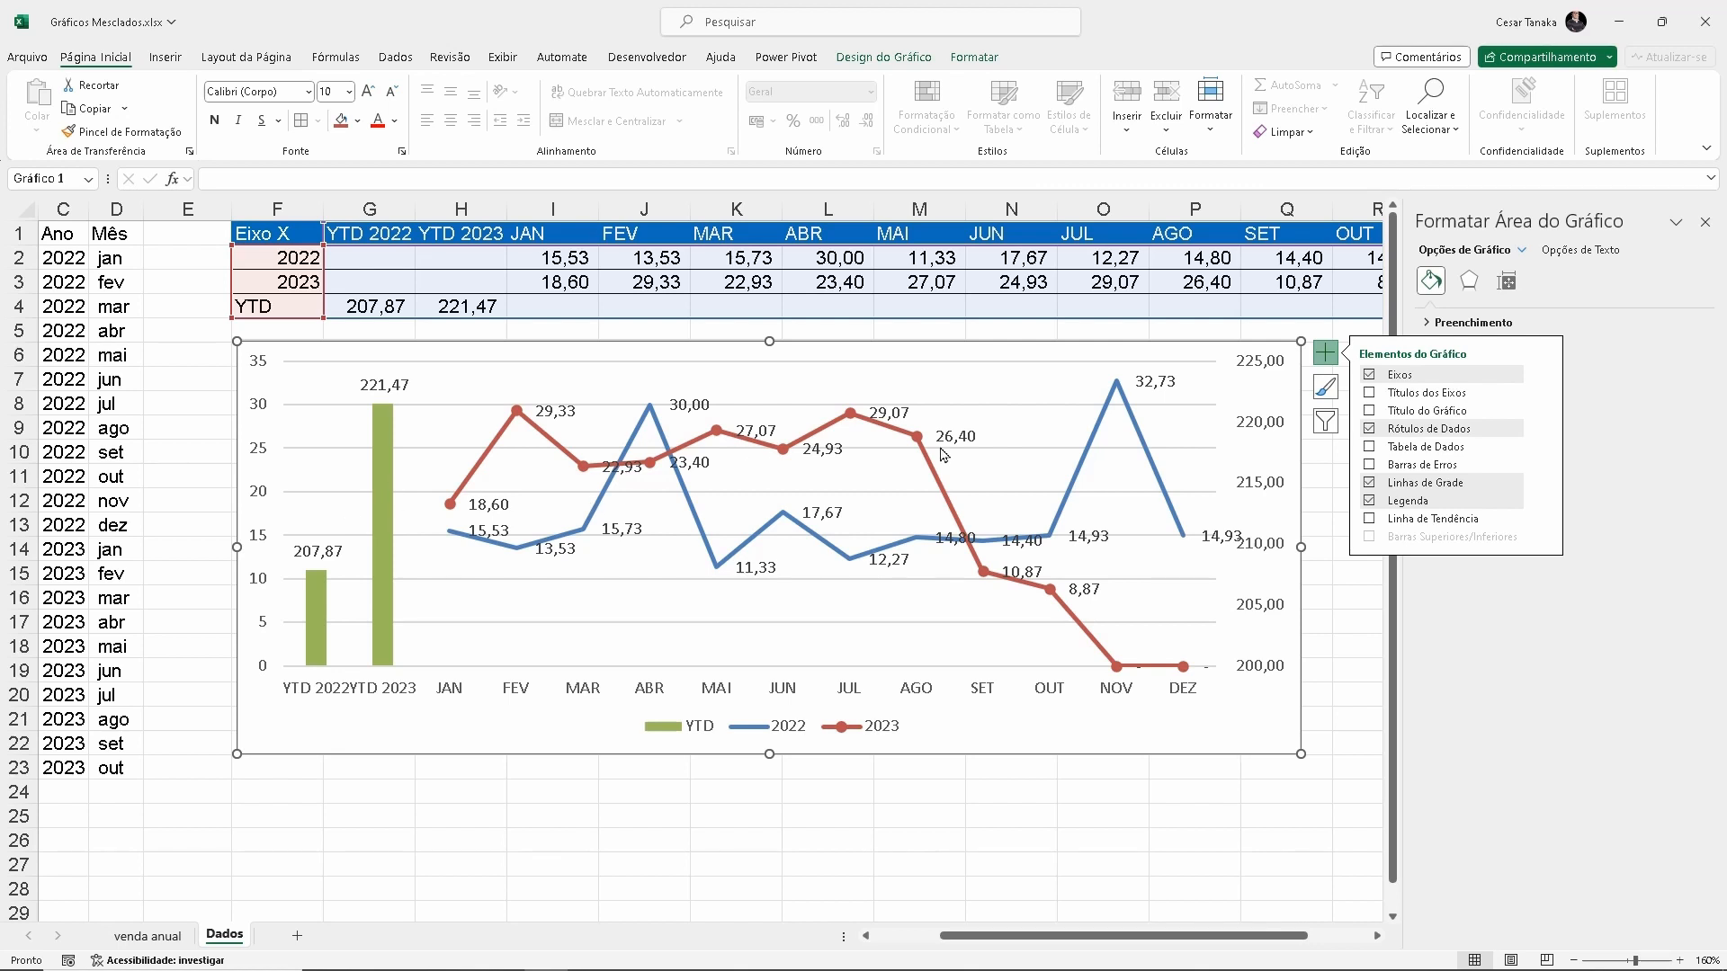
pyautogui.click(1328, 361)
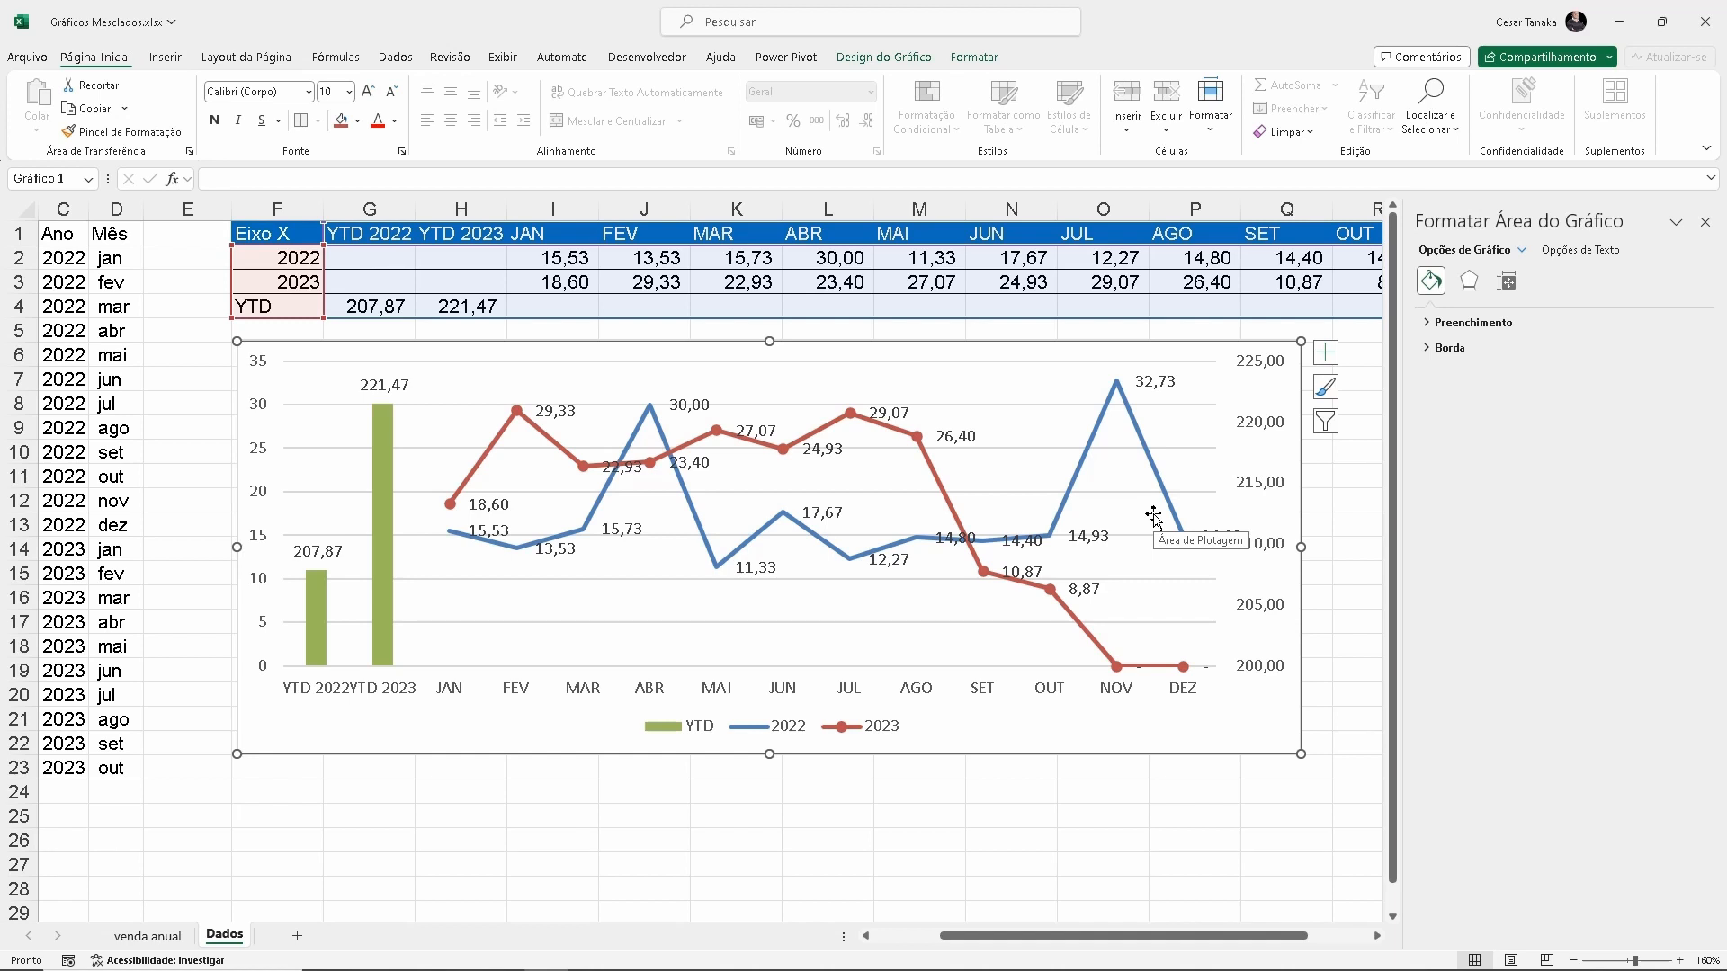
# Format the YTD columns' data labels with the Número category and 0 decimal places
pyautogui.click(385, 387)
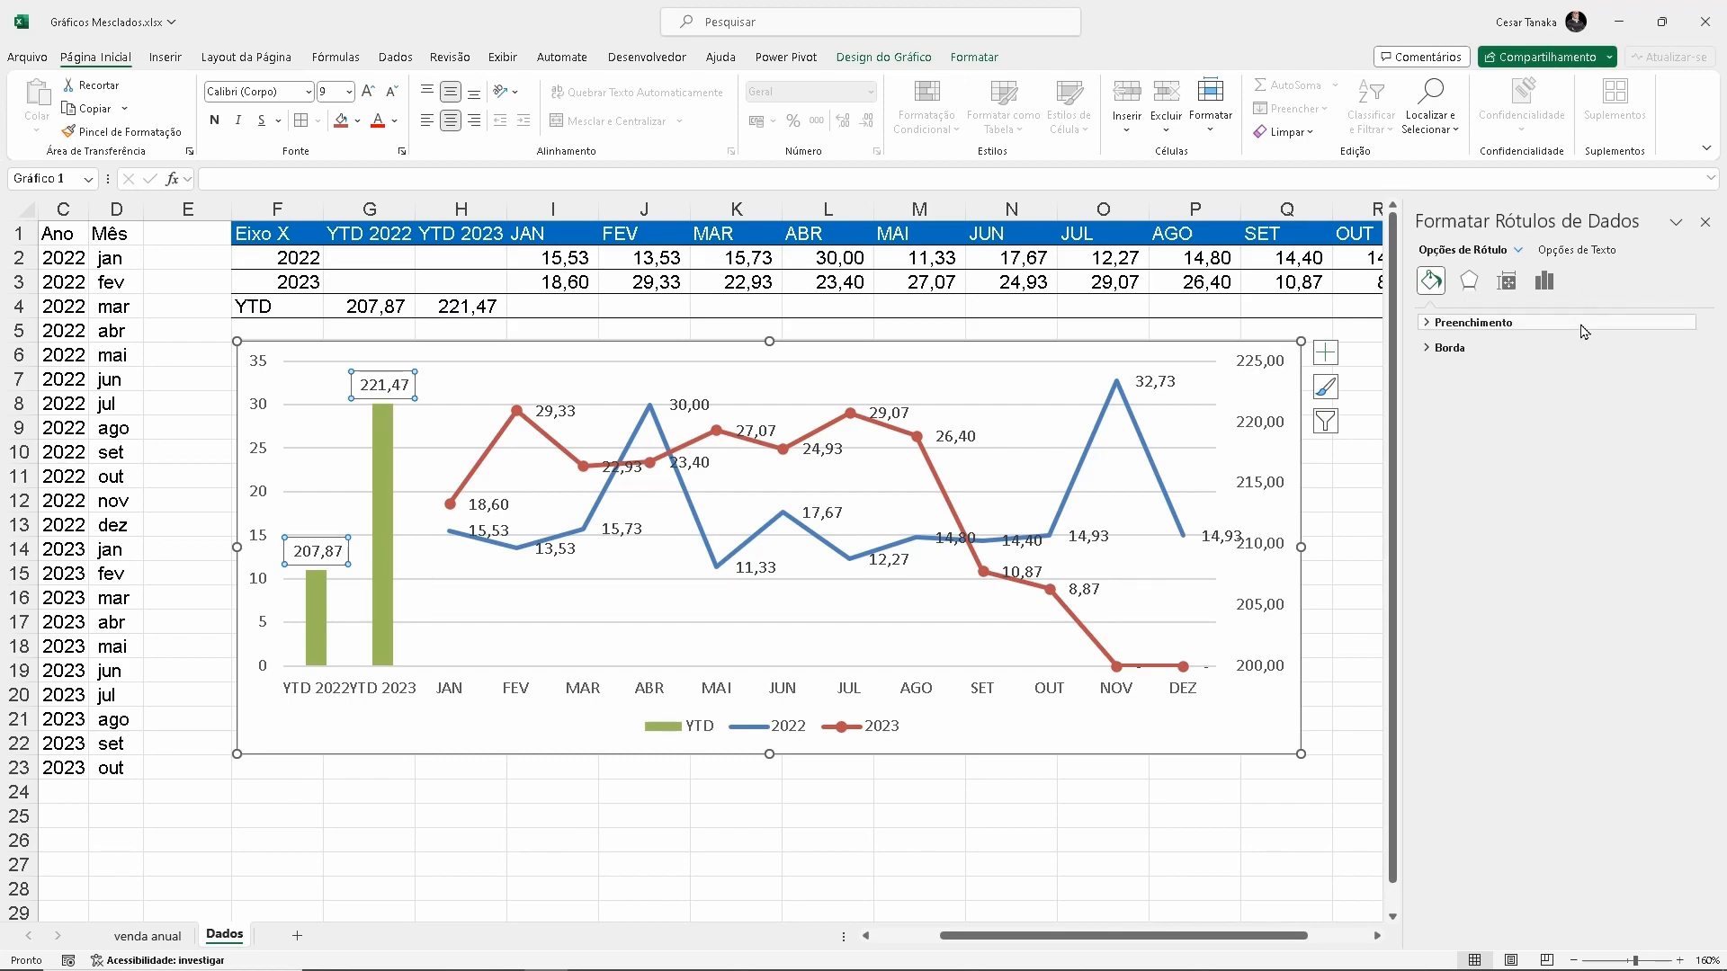
pyautogui.press('super+plus')
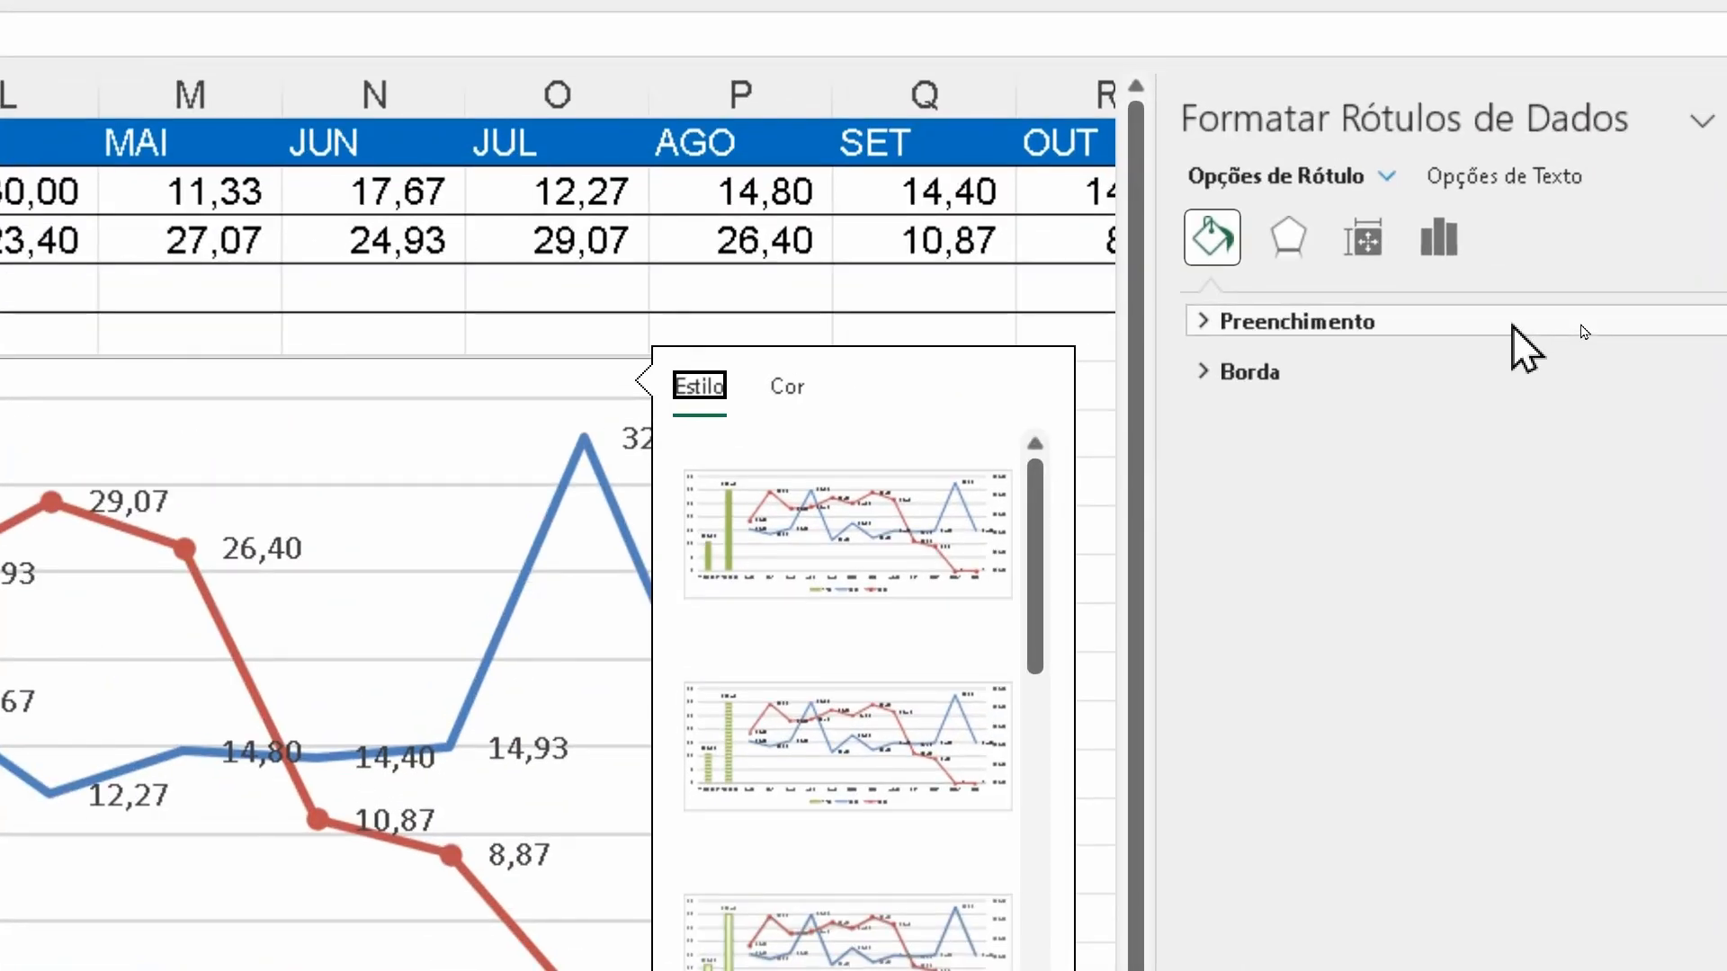
pyautogui.click(1442, 245)
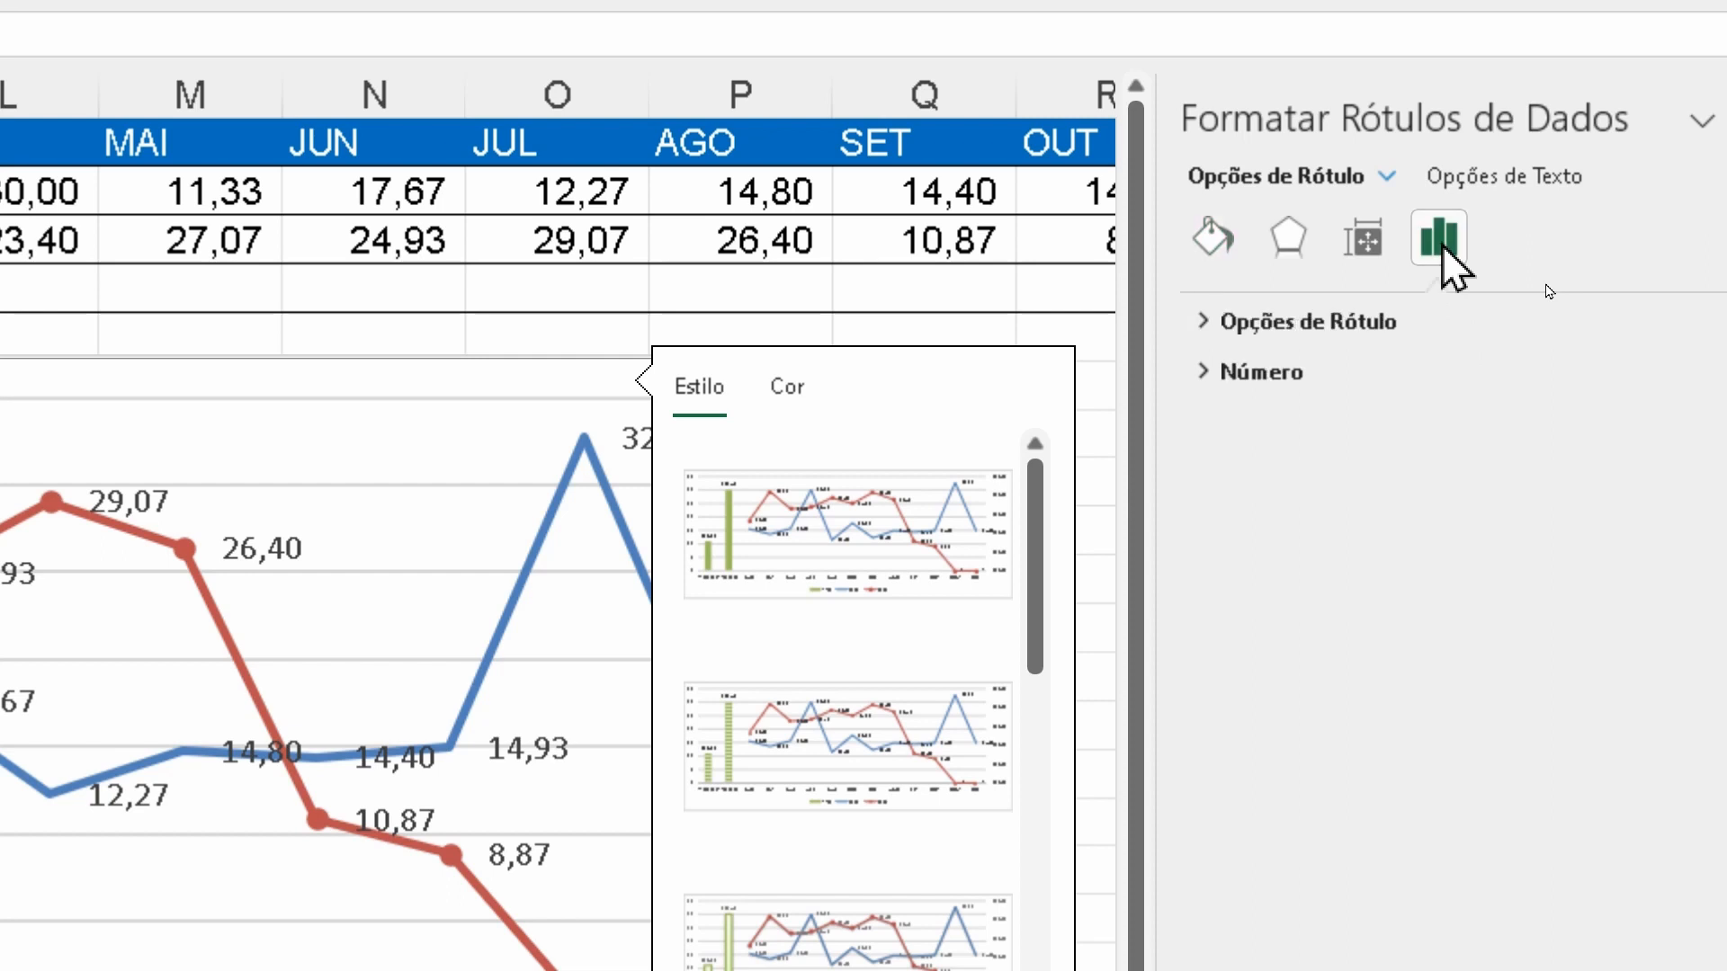
pyautogui.click(1196, 371)
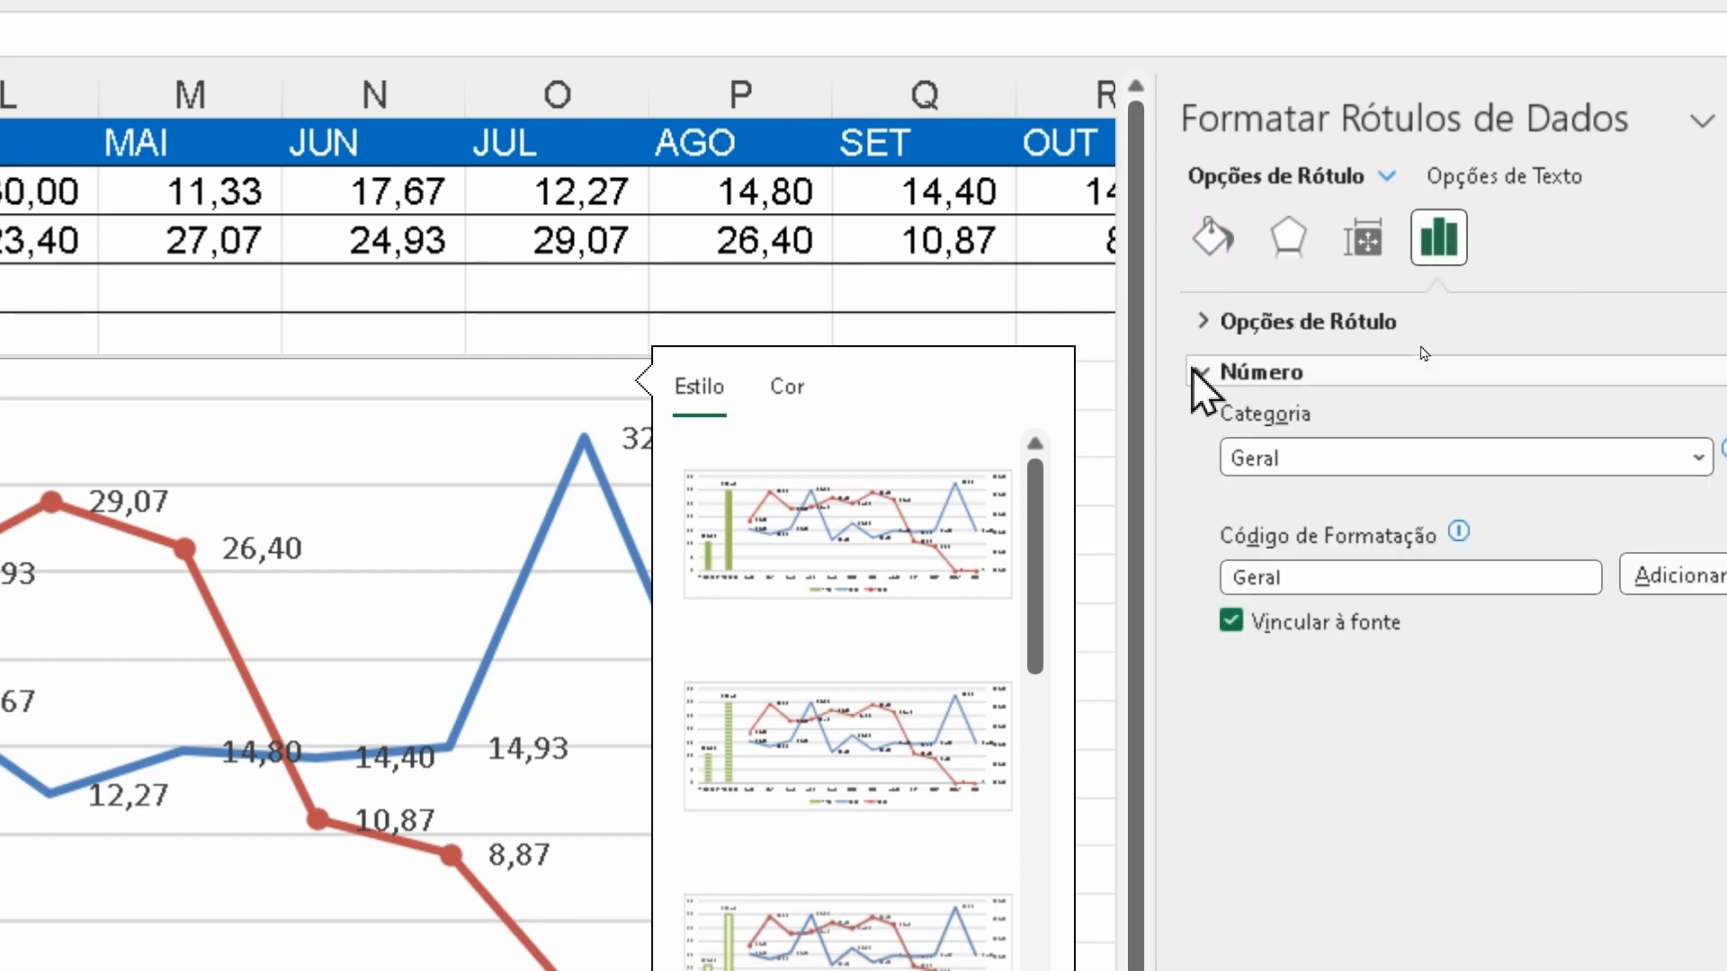
pyautogui.click(1275, 461)
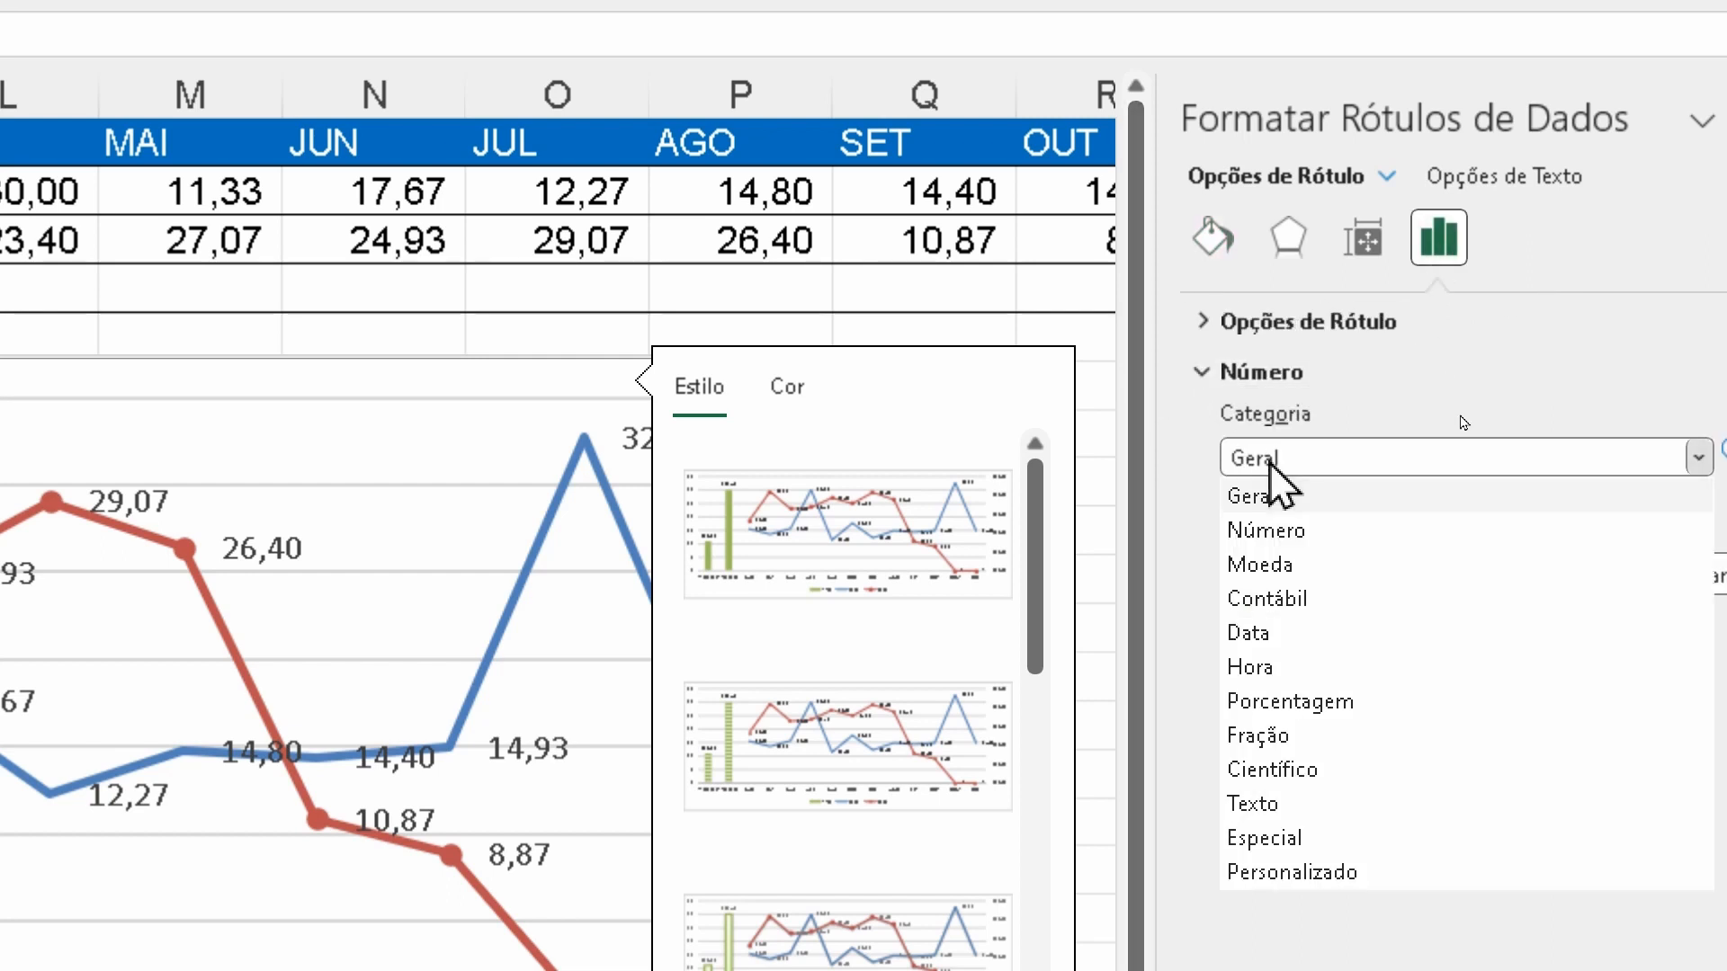
pyautogui.click(1268, 532)
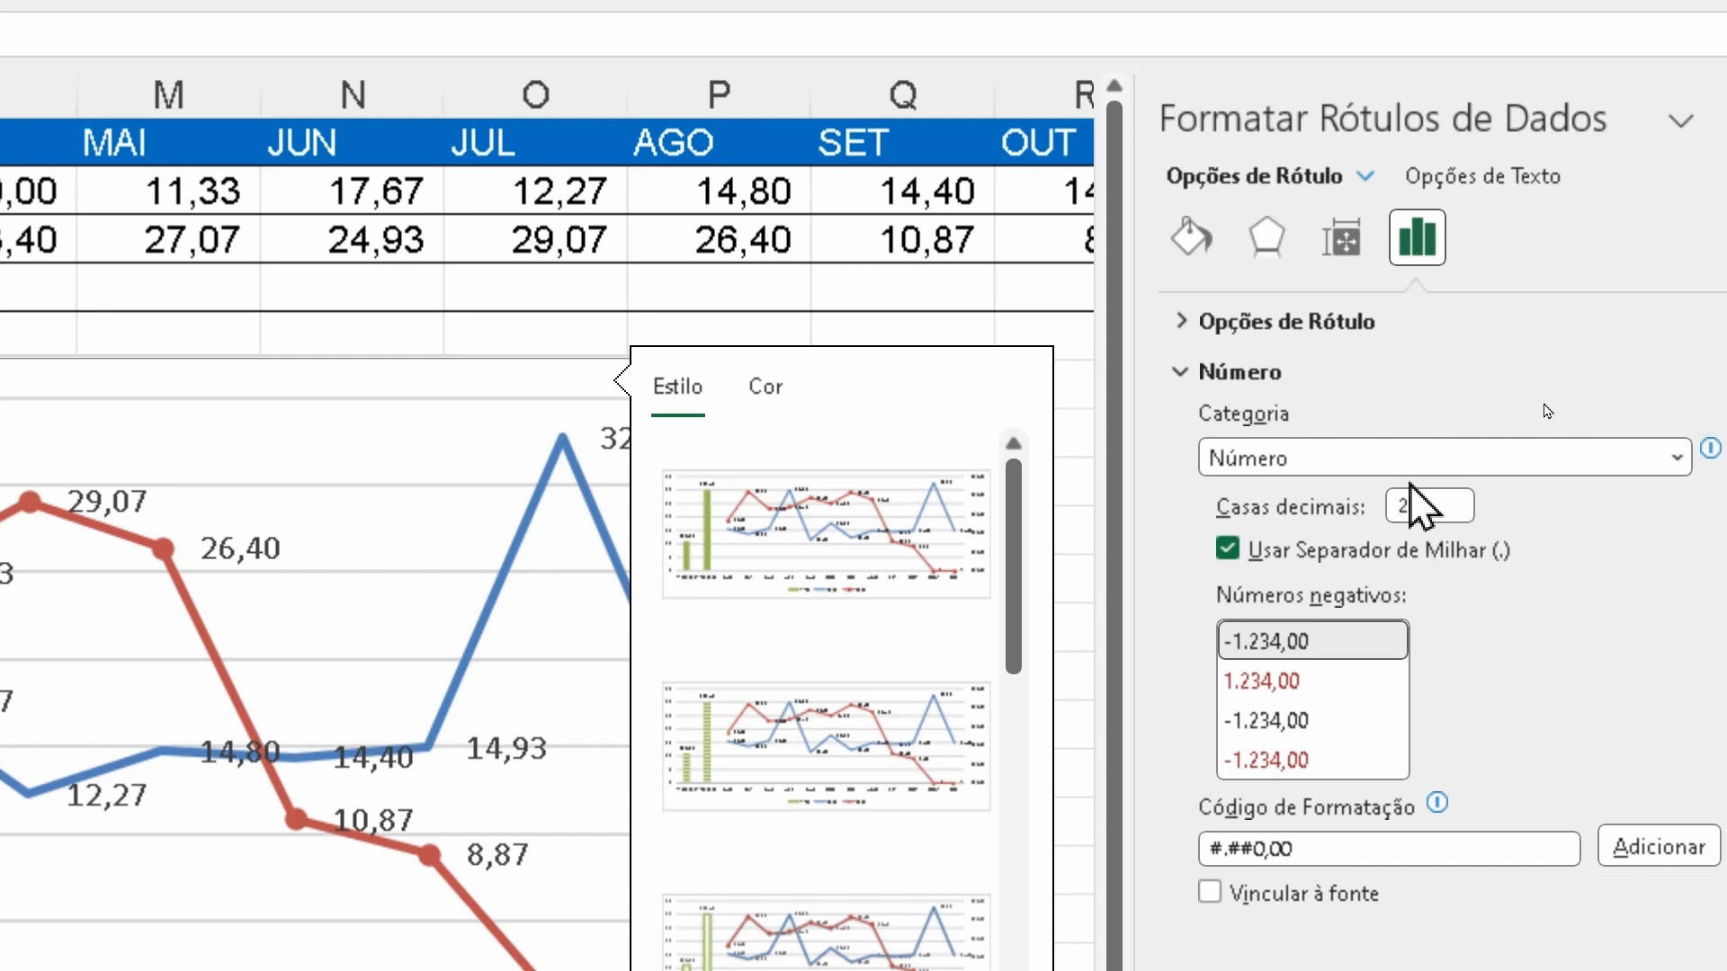
pyautogui.click(1425, 505)
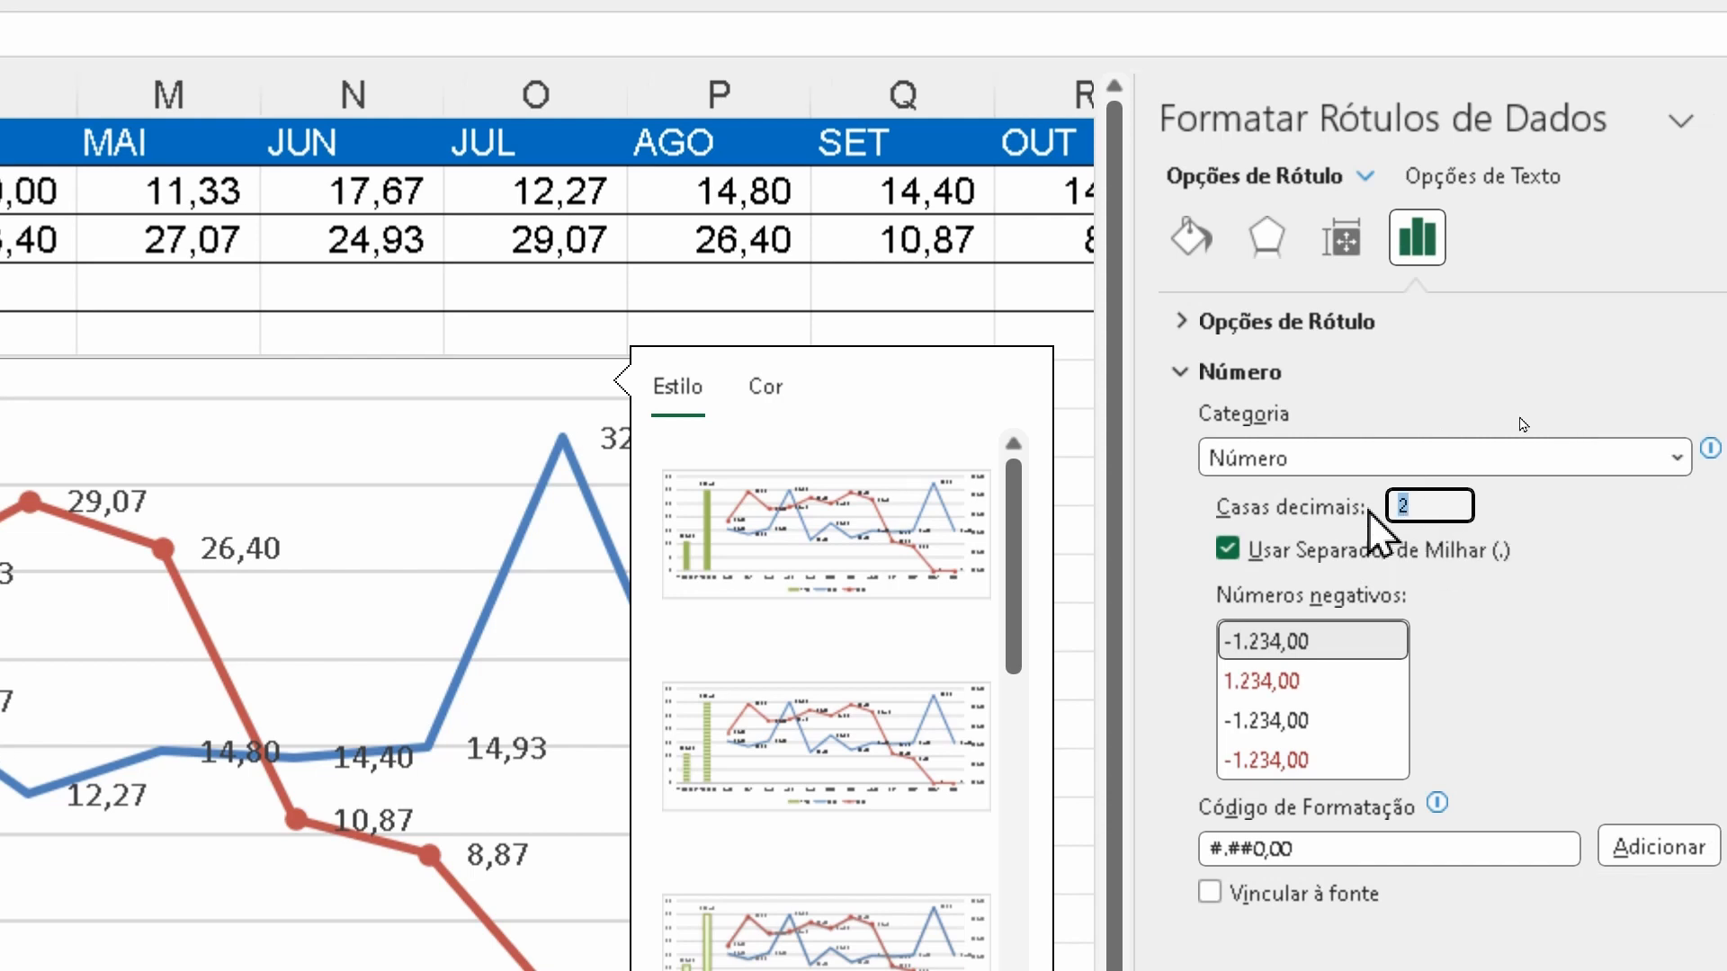
pyautogui.write('0')
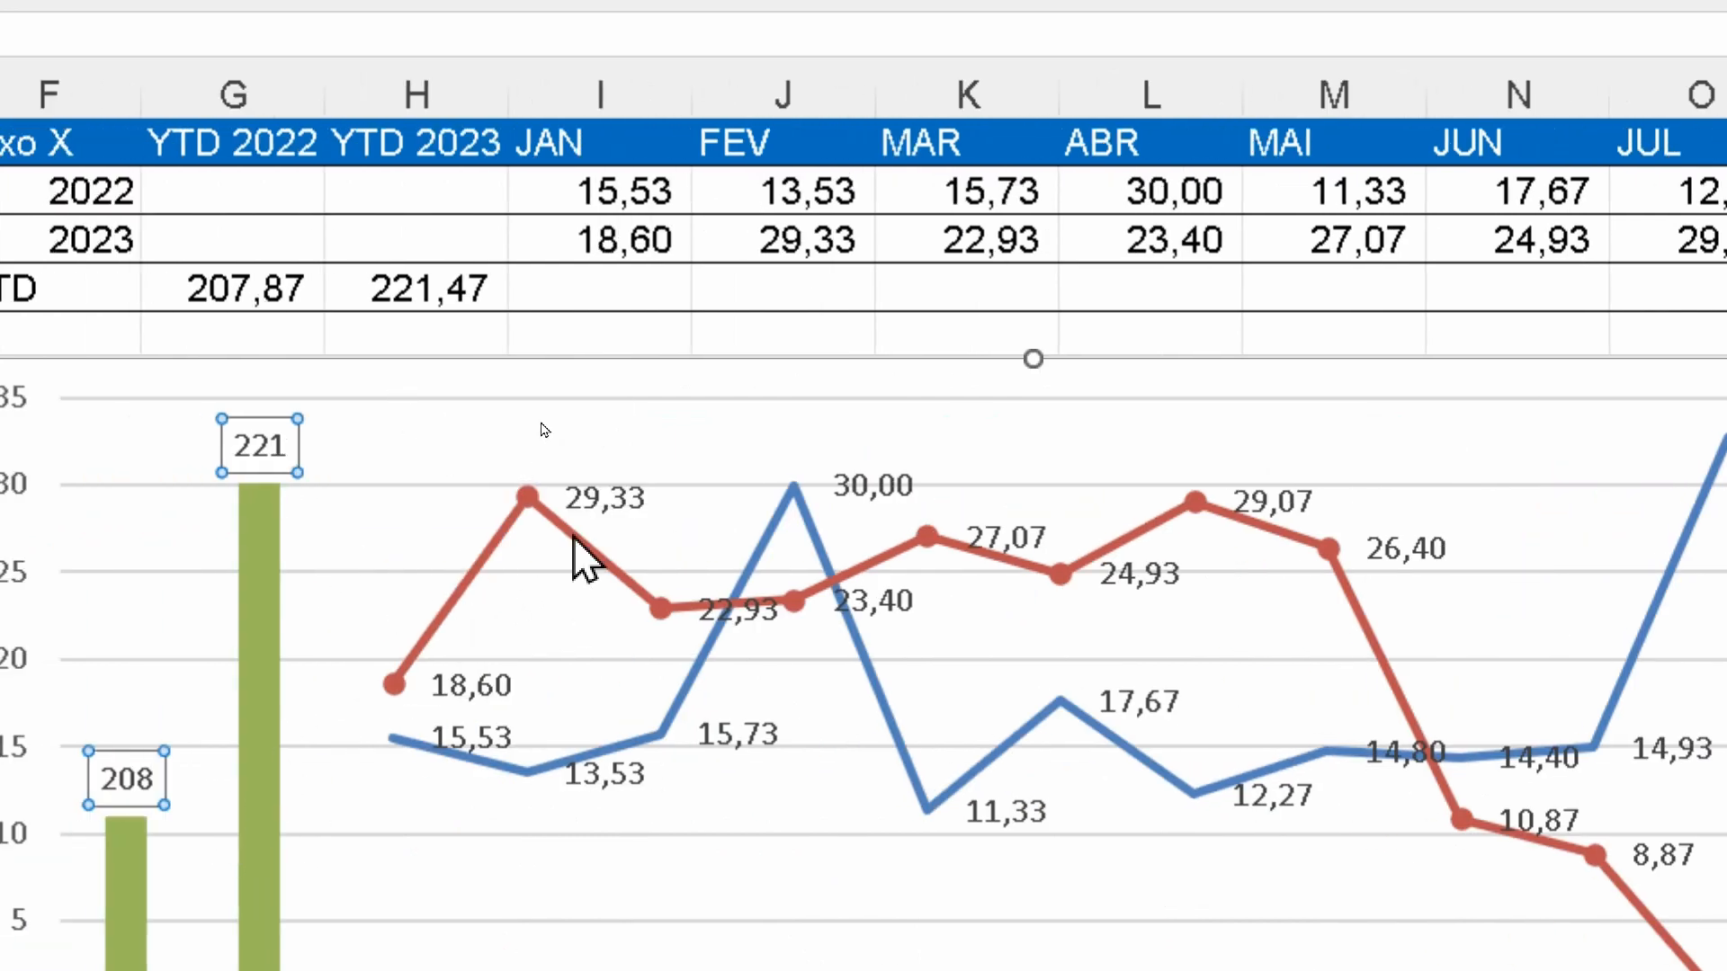
# Format the 2023 line's data labels with the Número category and 0 decimal places
pyautogui.click(595, 489)
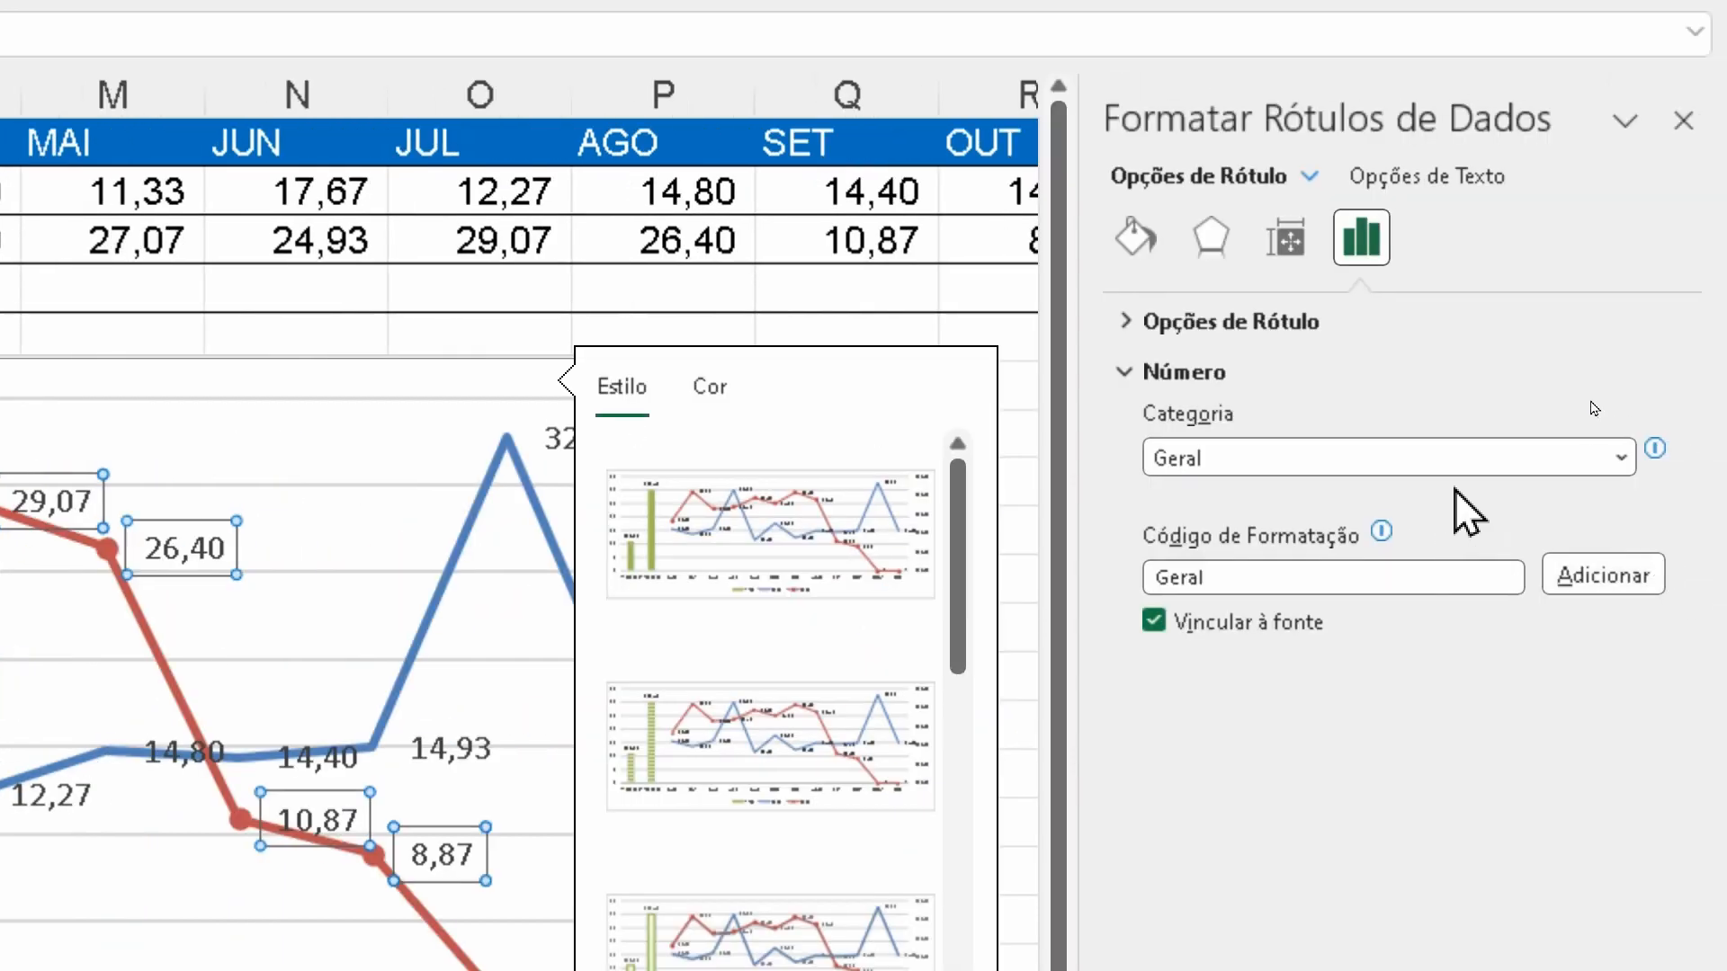
pyautogui.click(1455, 464)
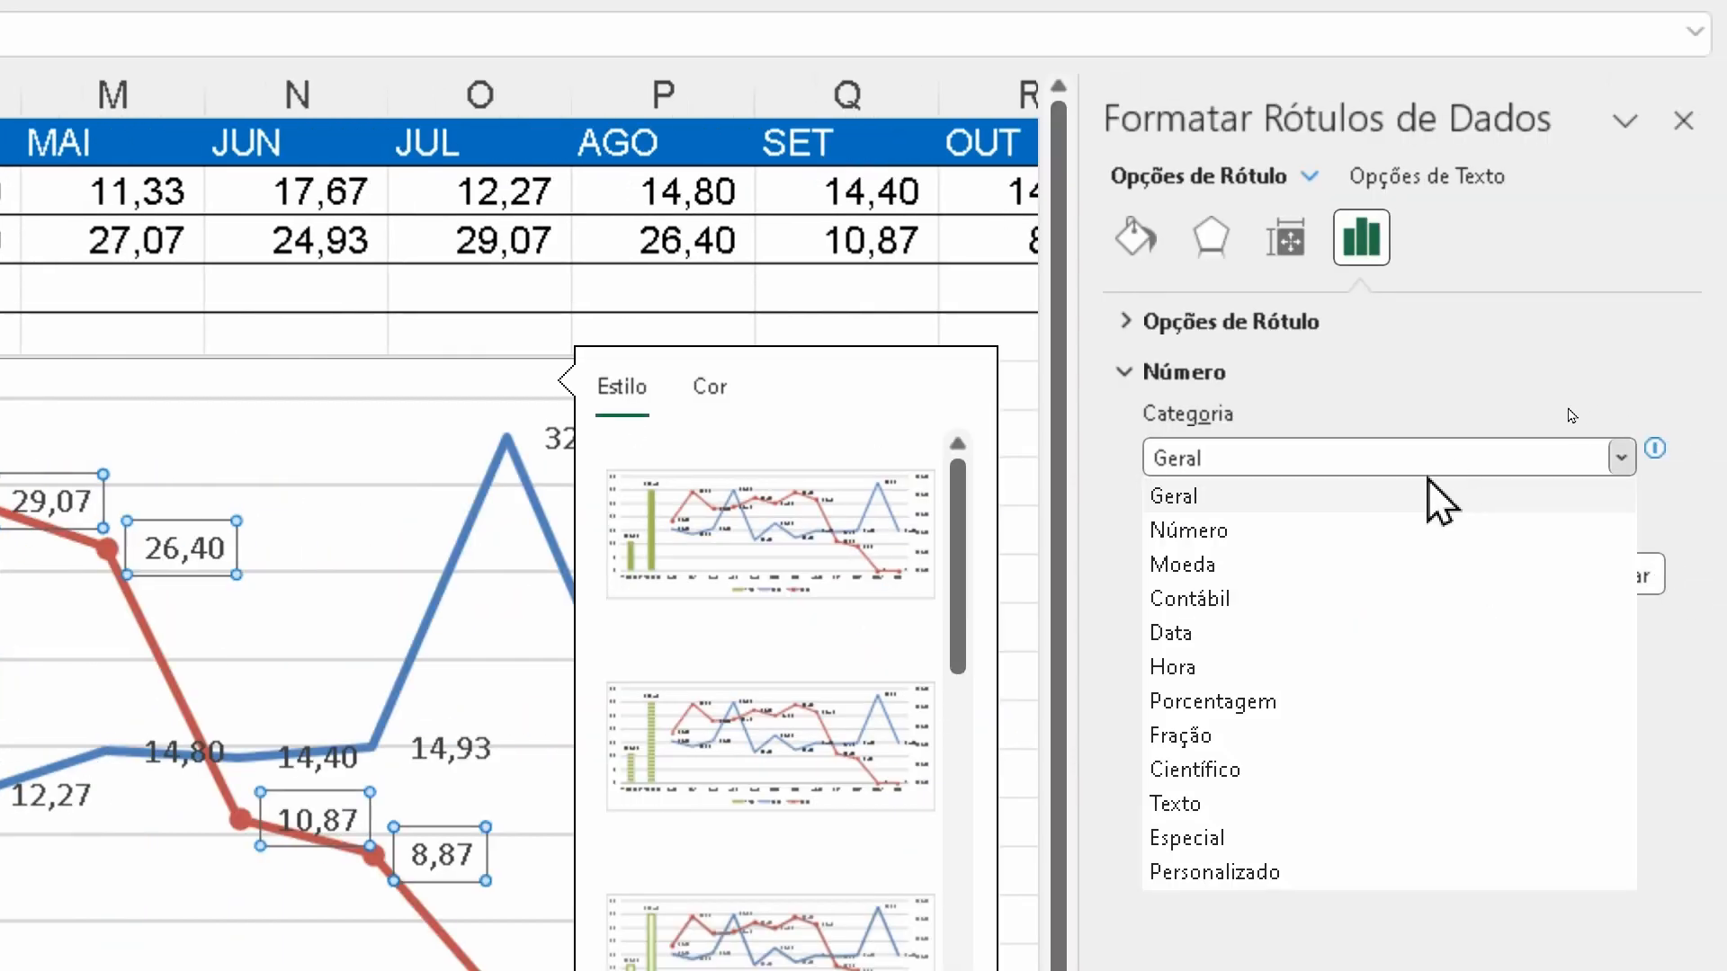
pyautogui.click(1240, 543)
pyautogui.doubleClick(1340, 506)
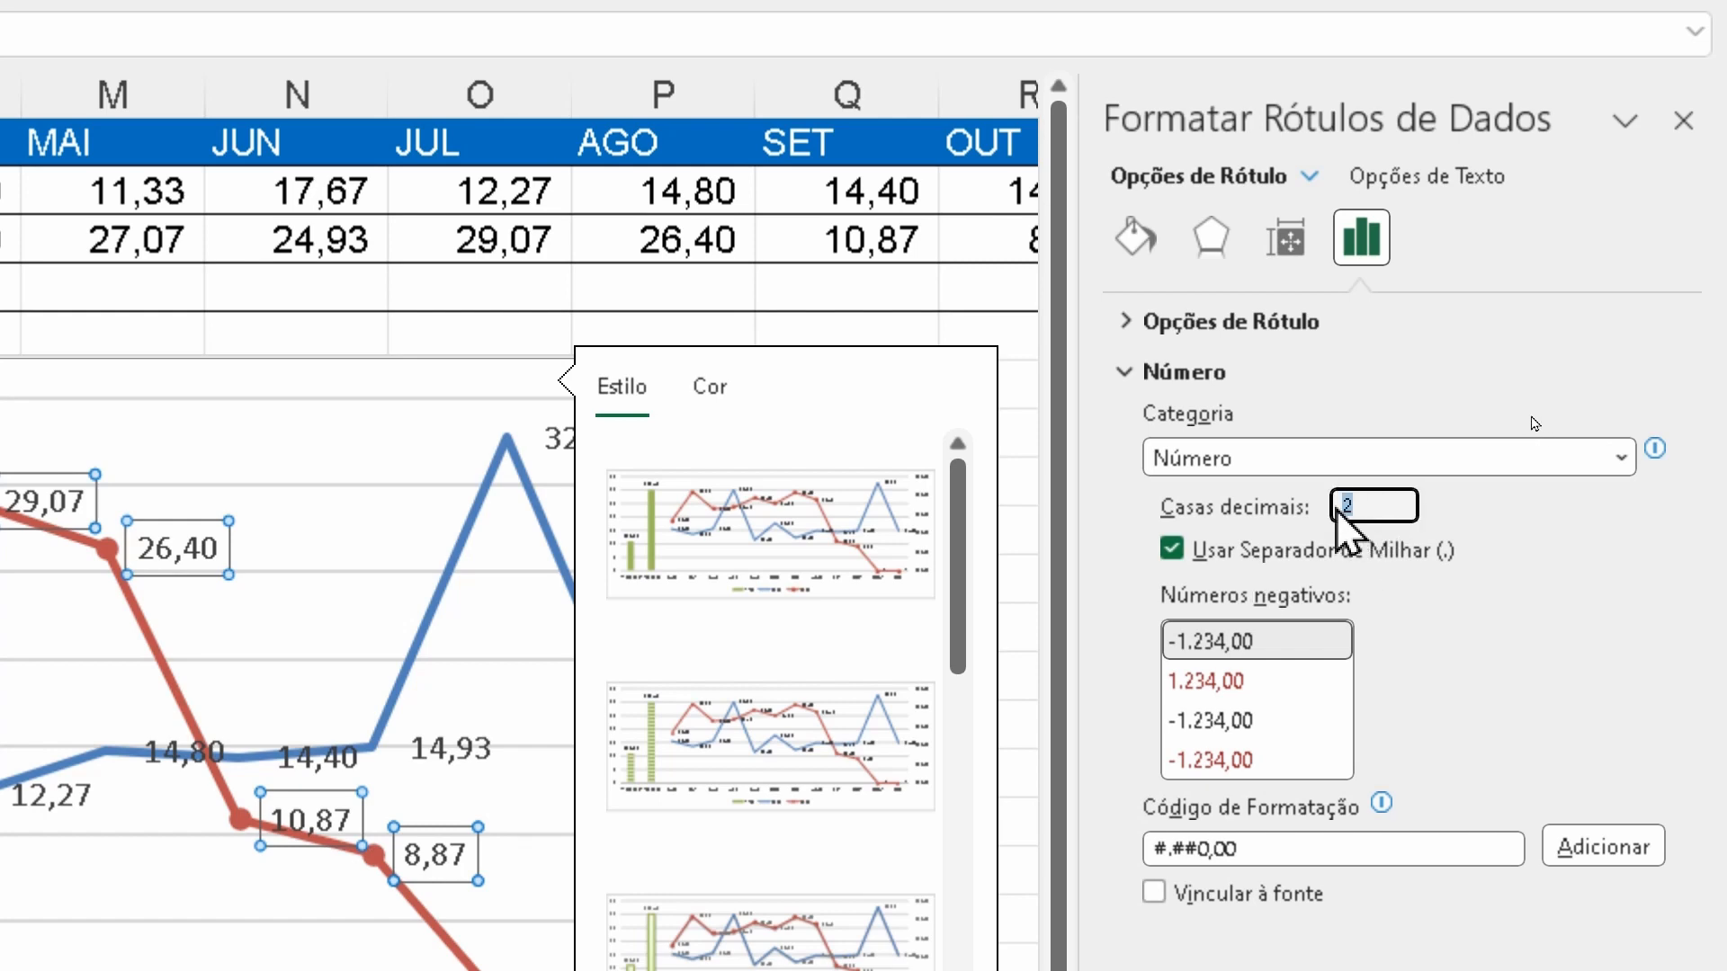
pyautogui.write('0')
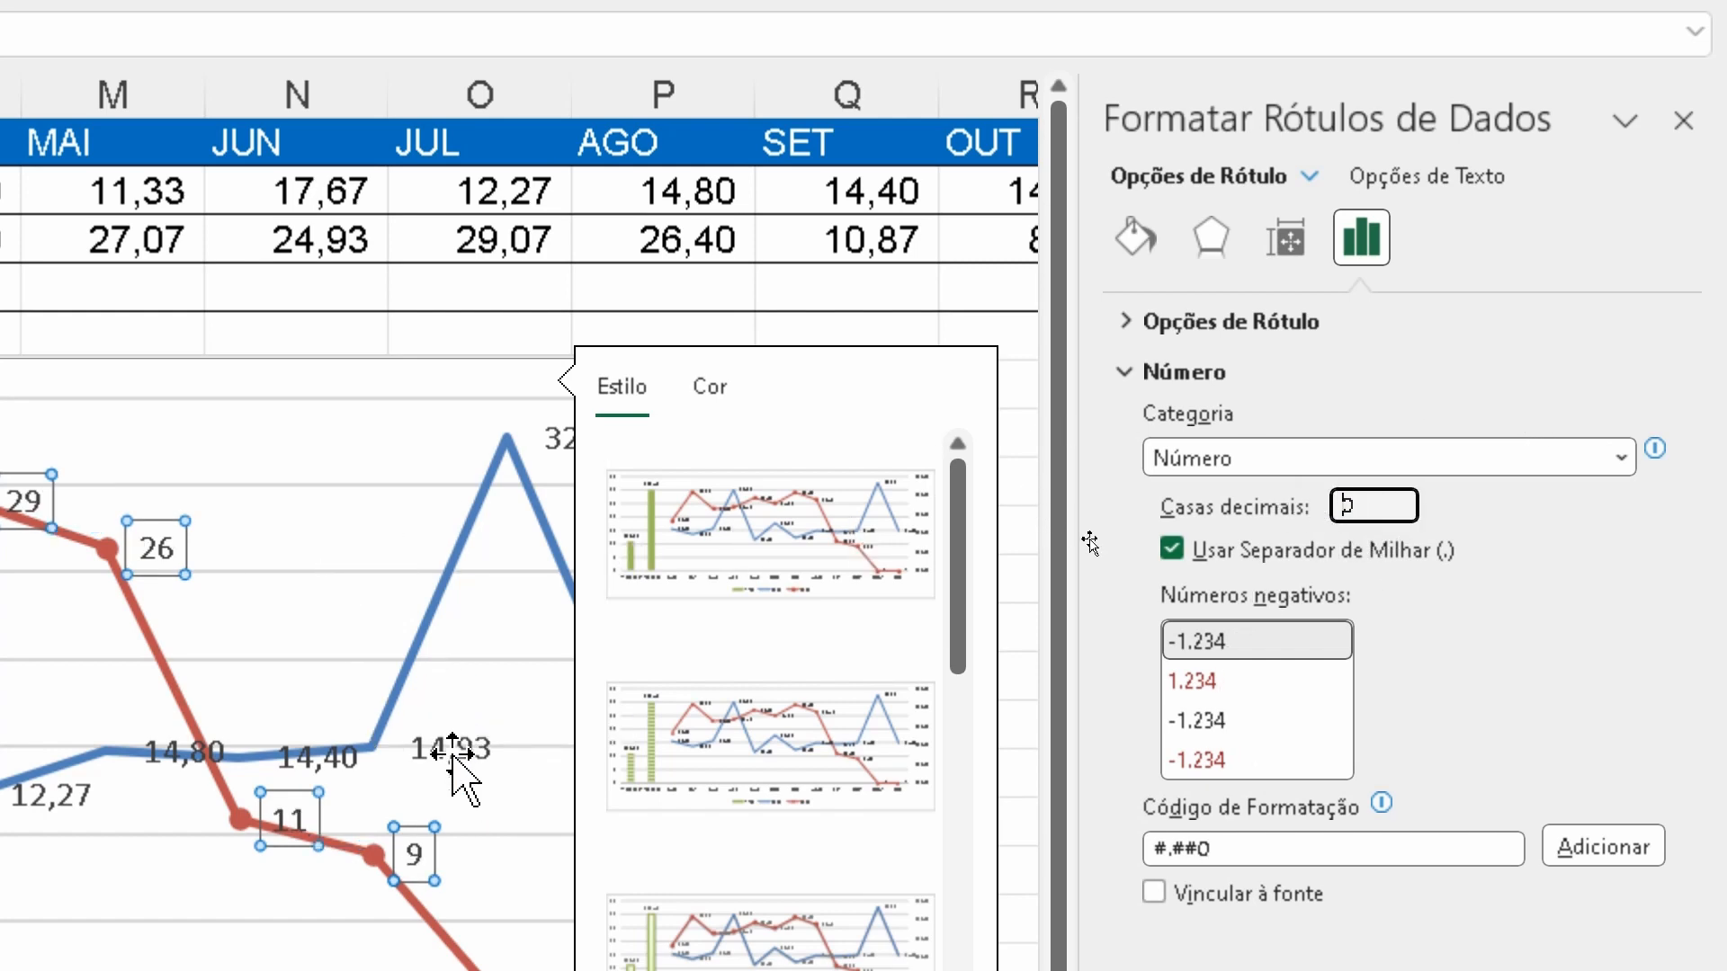
# Format the 2022 line's data labels as Número with 0 decimal places, and show their label content and position options
pyautogui.click(452, 753)
pyautogui.click(1255, 460)
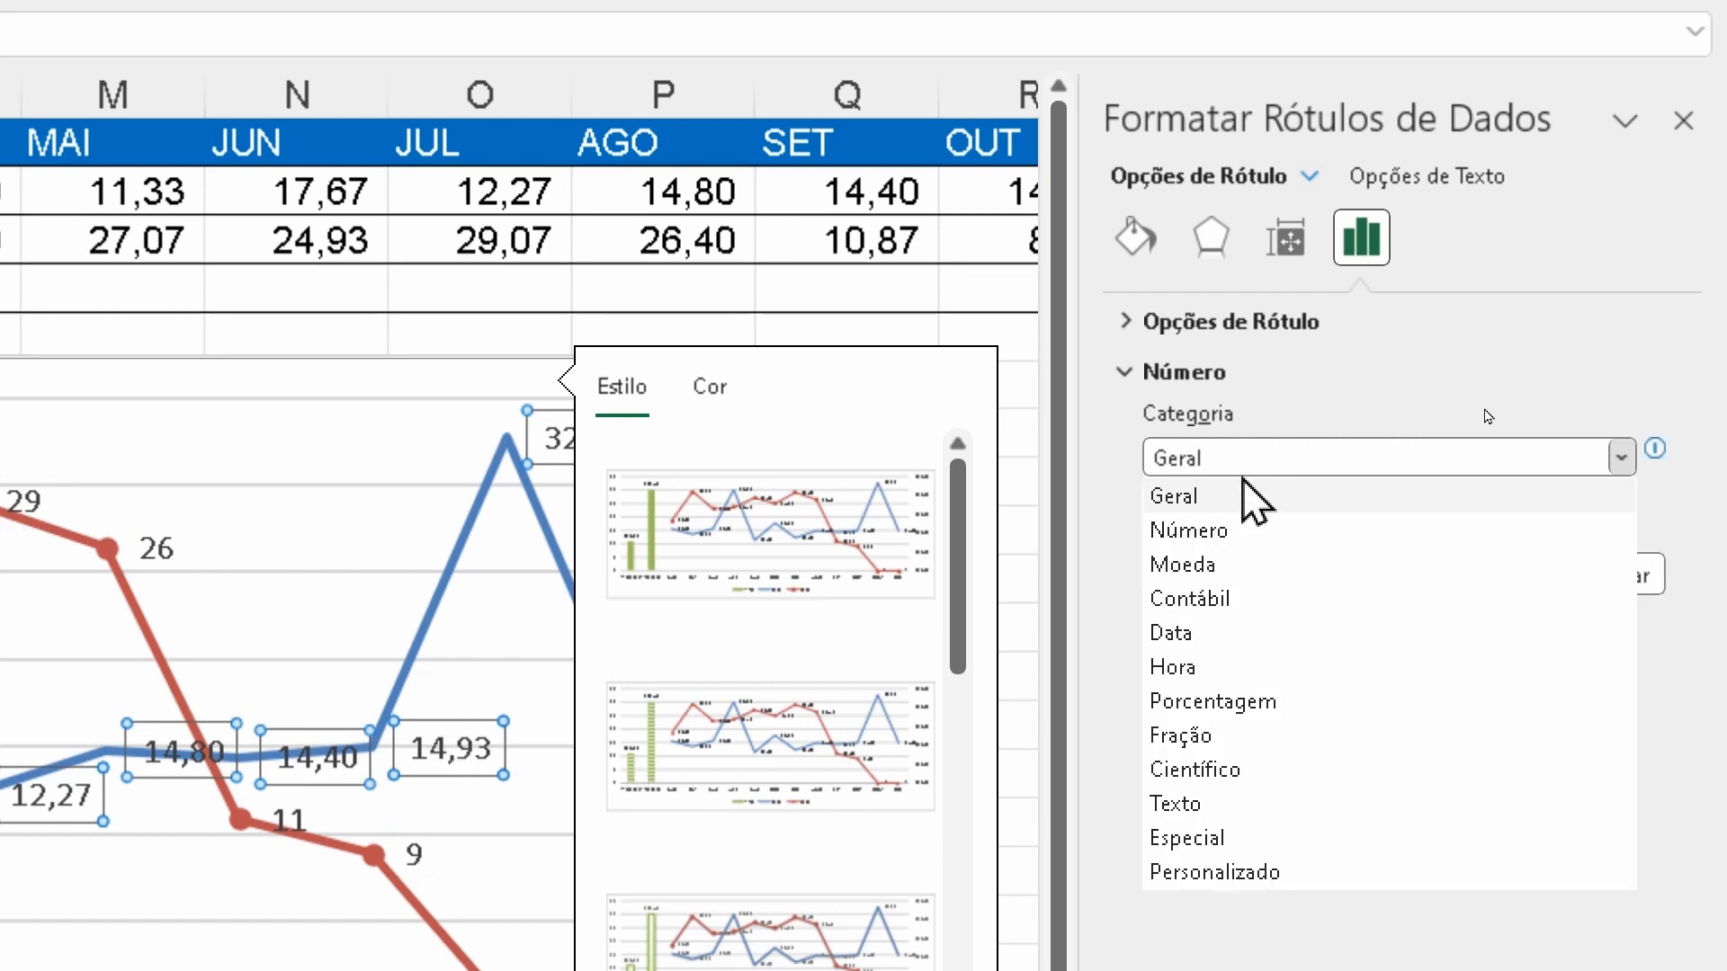
pyautogui.click(1246, 531)
pyautogui.doubleClick(1357, 505)
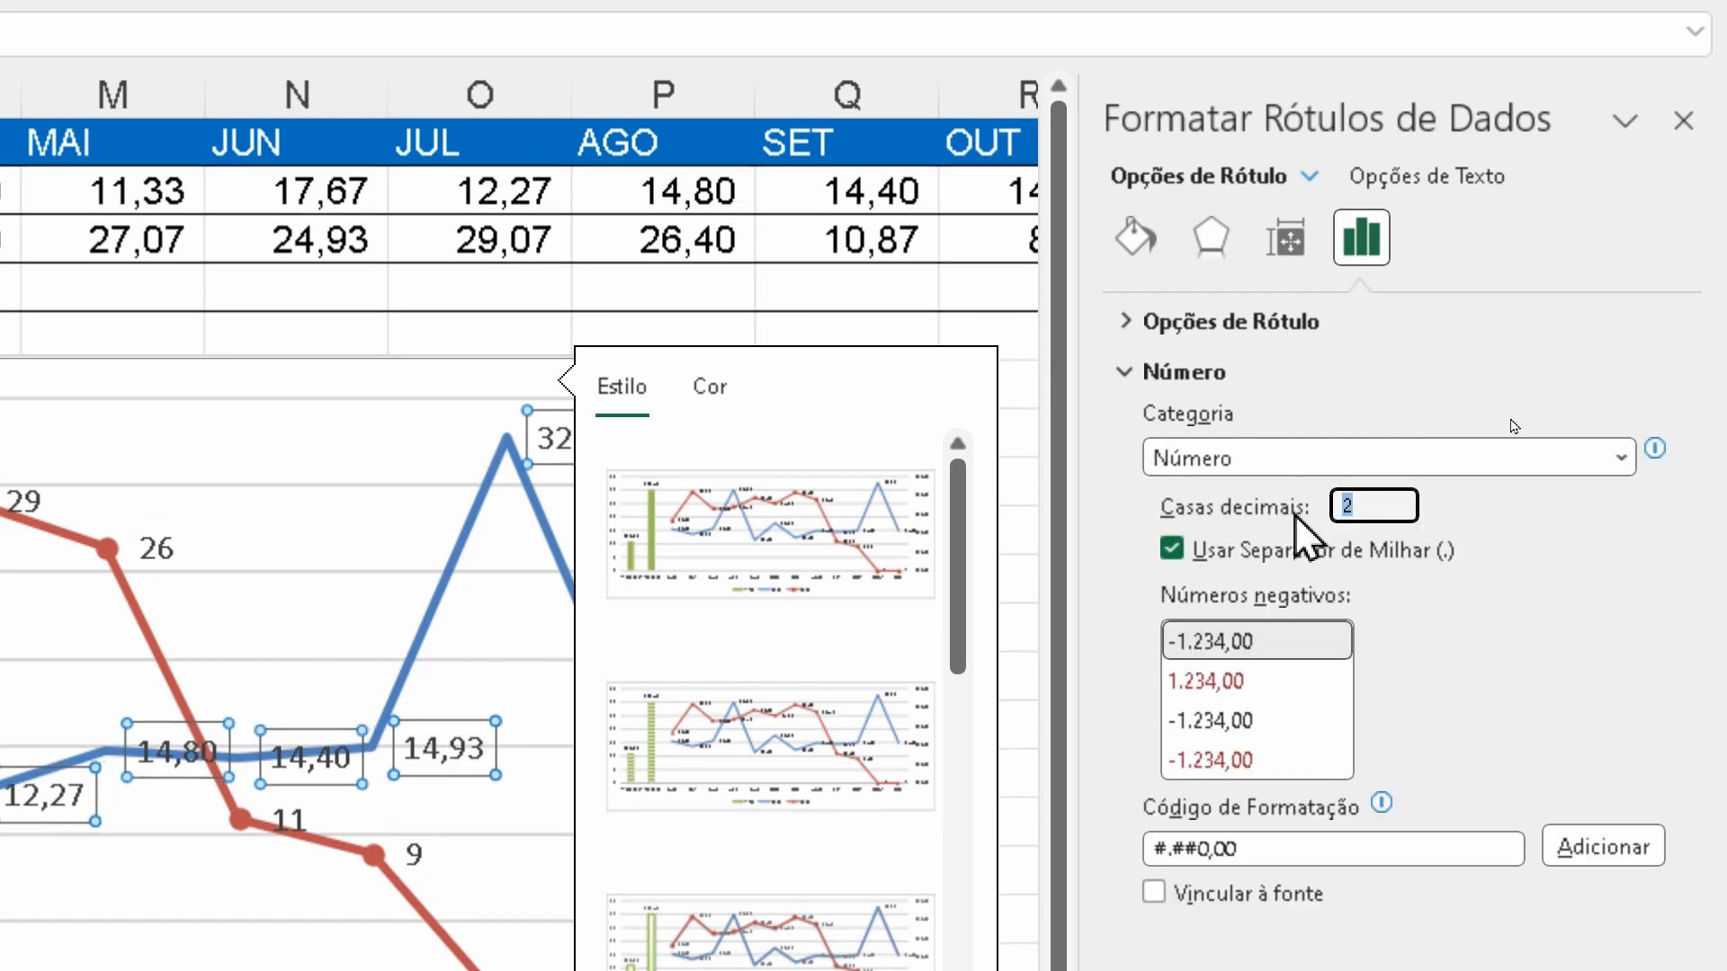
pyautogui.write('0')
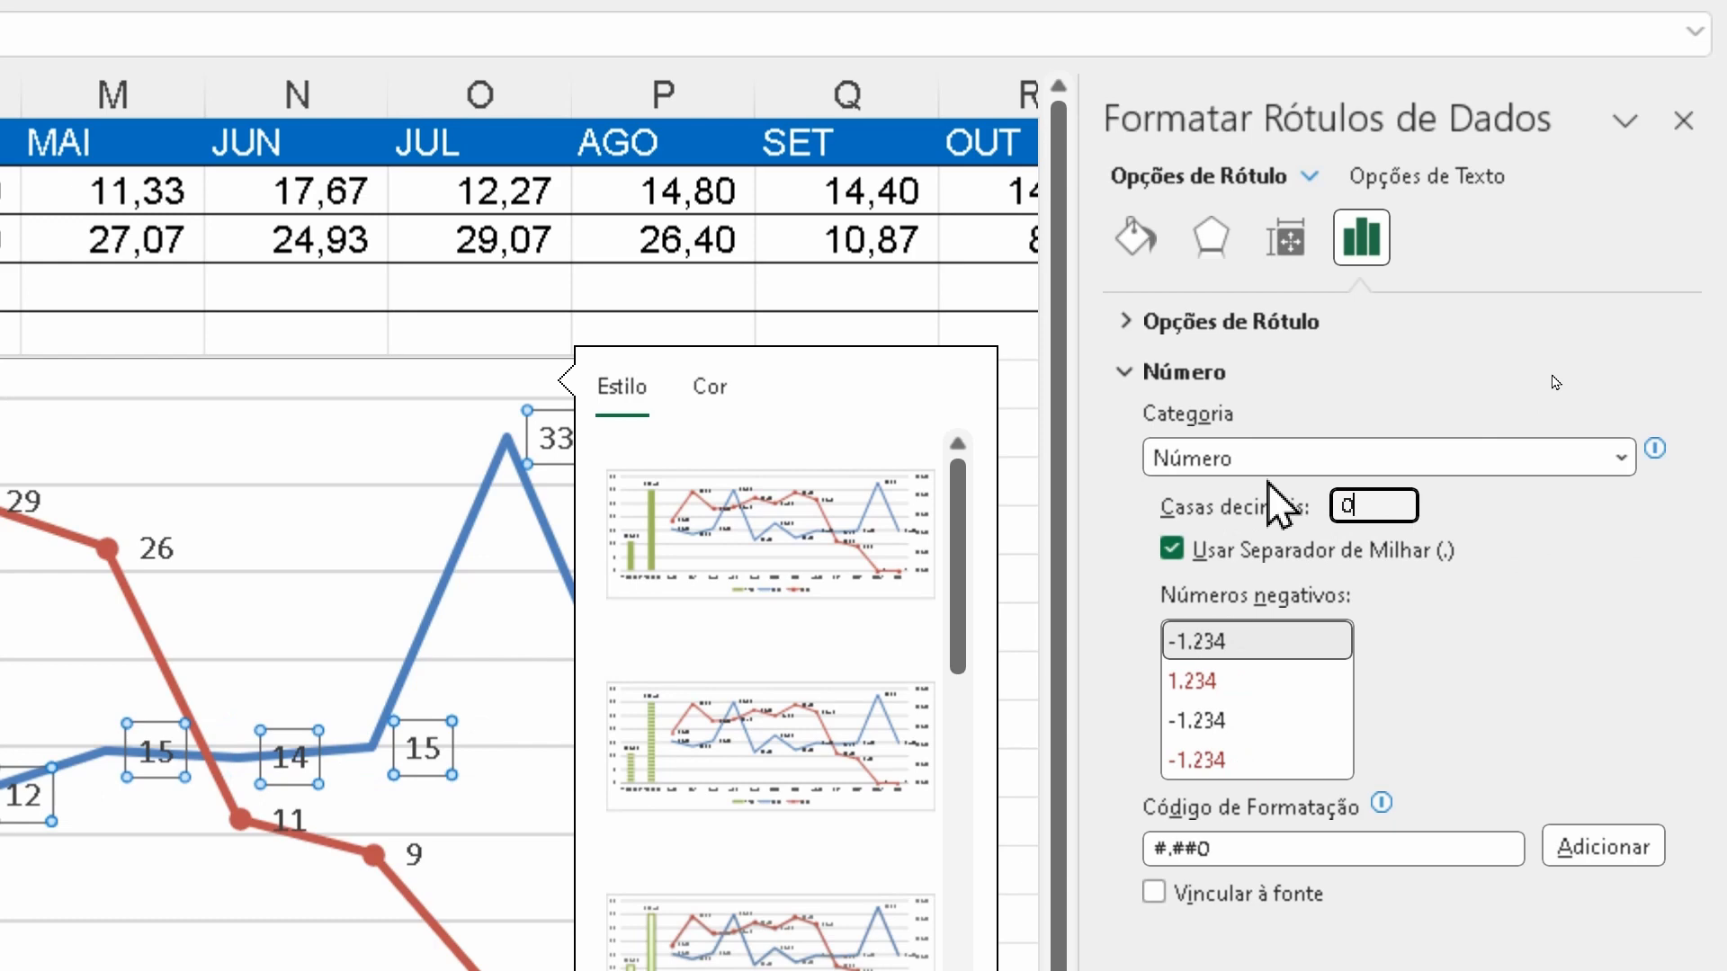
pyautogui.click(1343, 329)
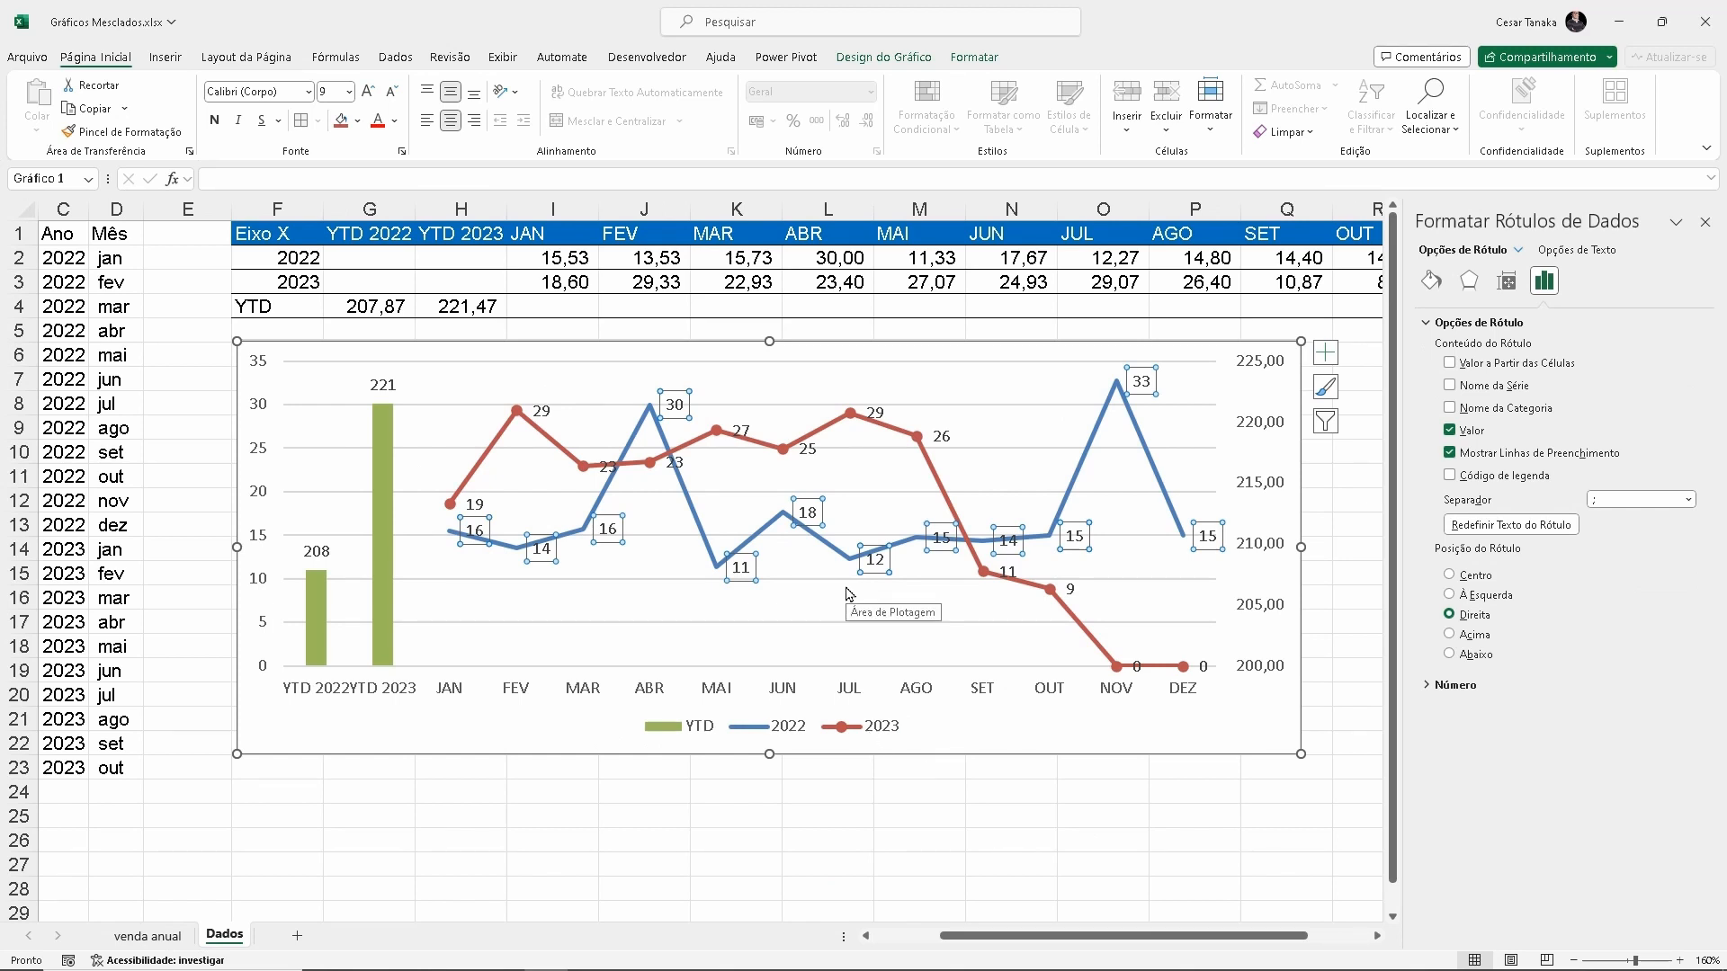
# Remove the gridlines (Linhas de Grade) from the combined chart
pyautogui.click(533, 623)
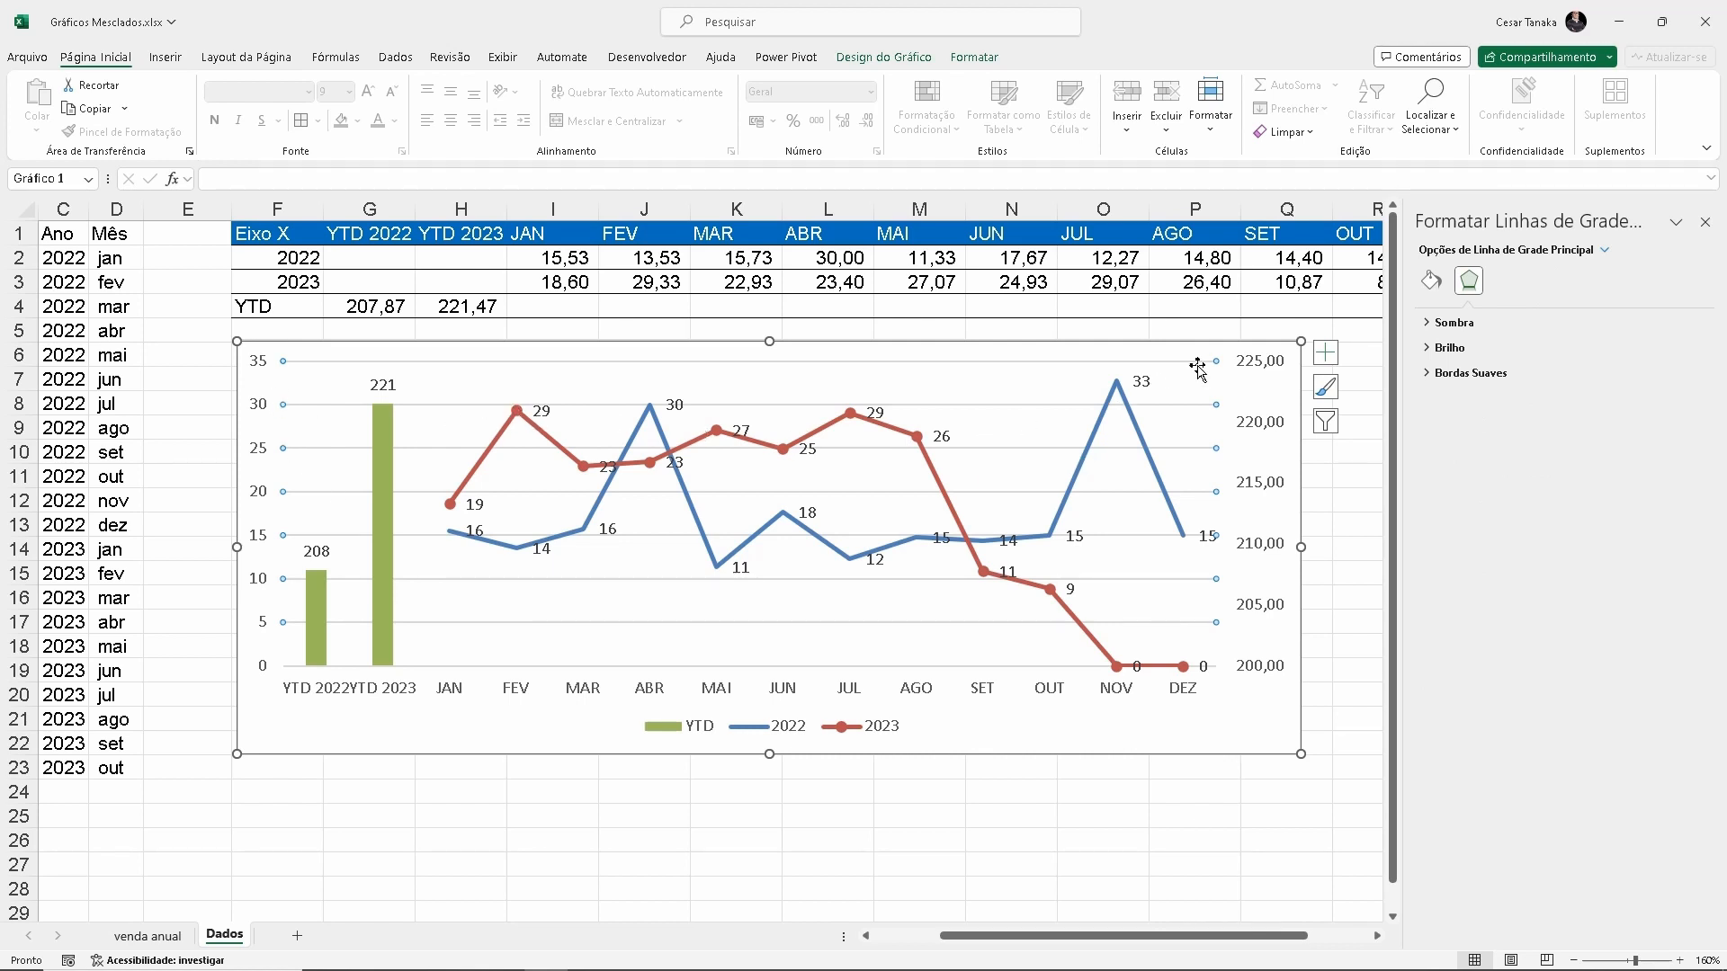
pyautogui.click(1325, 355)
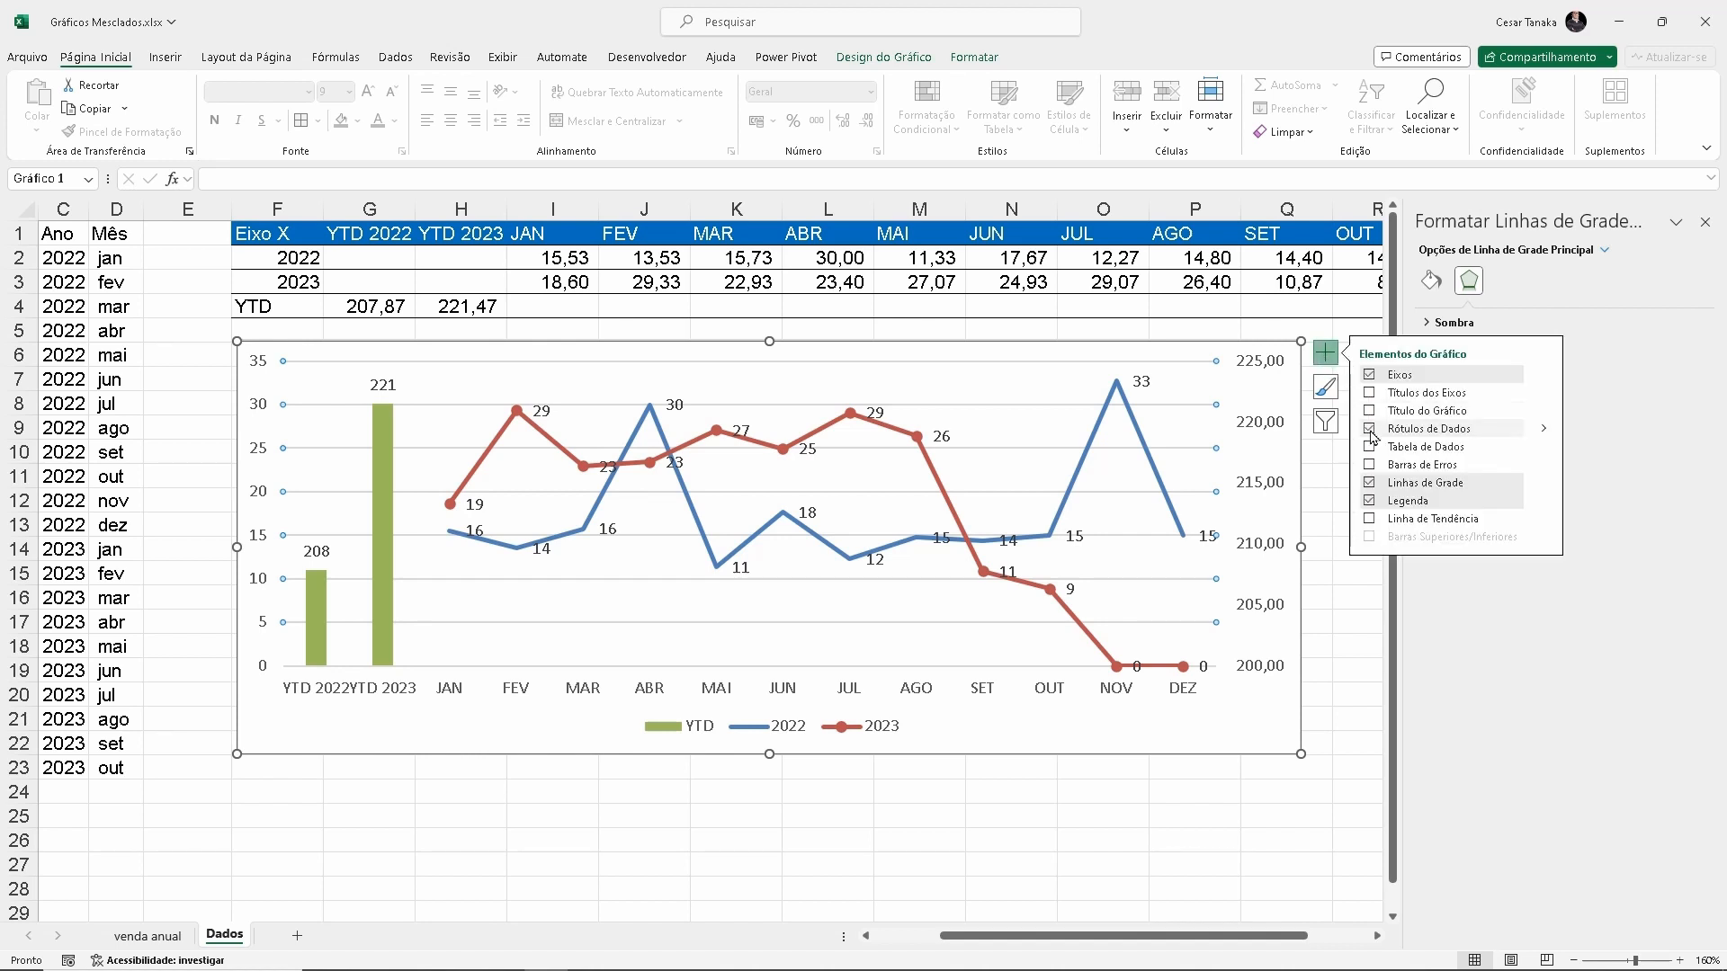
pyautogui.click(1370, 484)
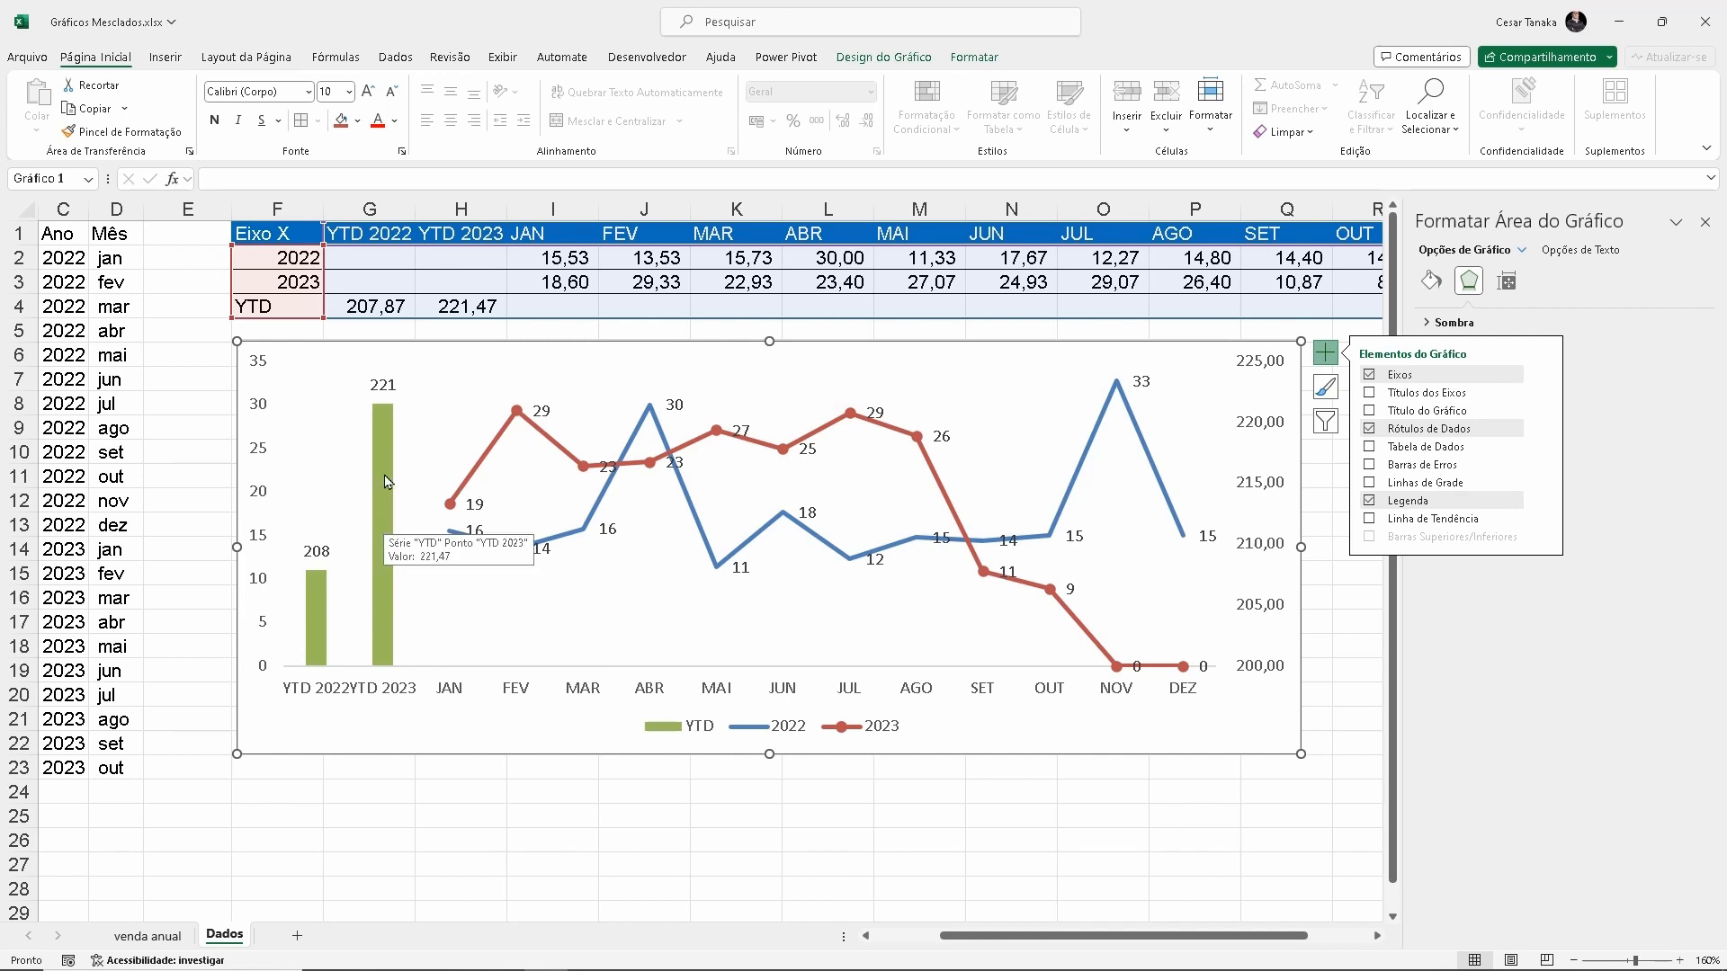
# Set the YTD columns' gap width (Largura do Espaçamento) to 70% and widen the chart slightly toward column E
pyautogui.click(387, 482)
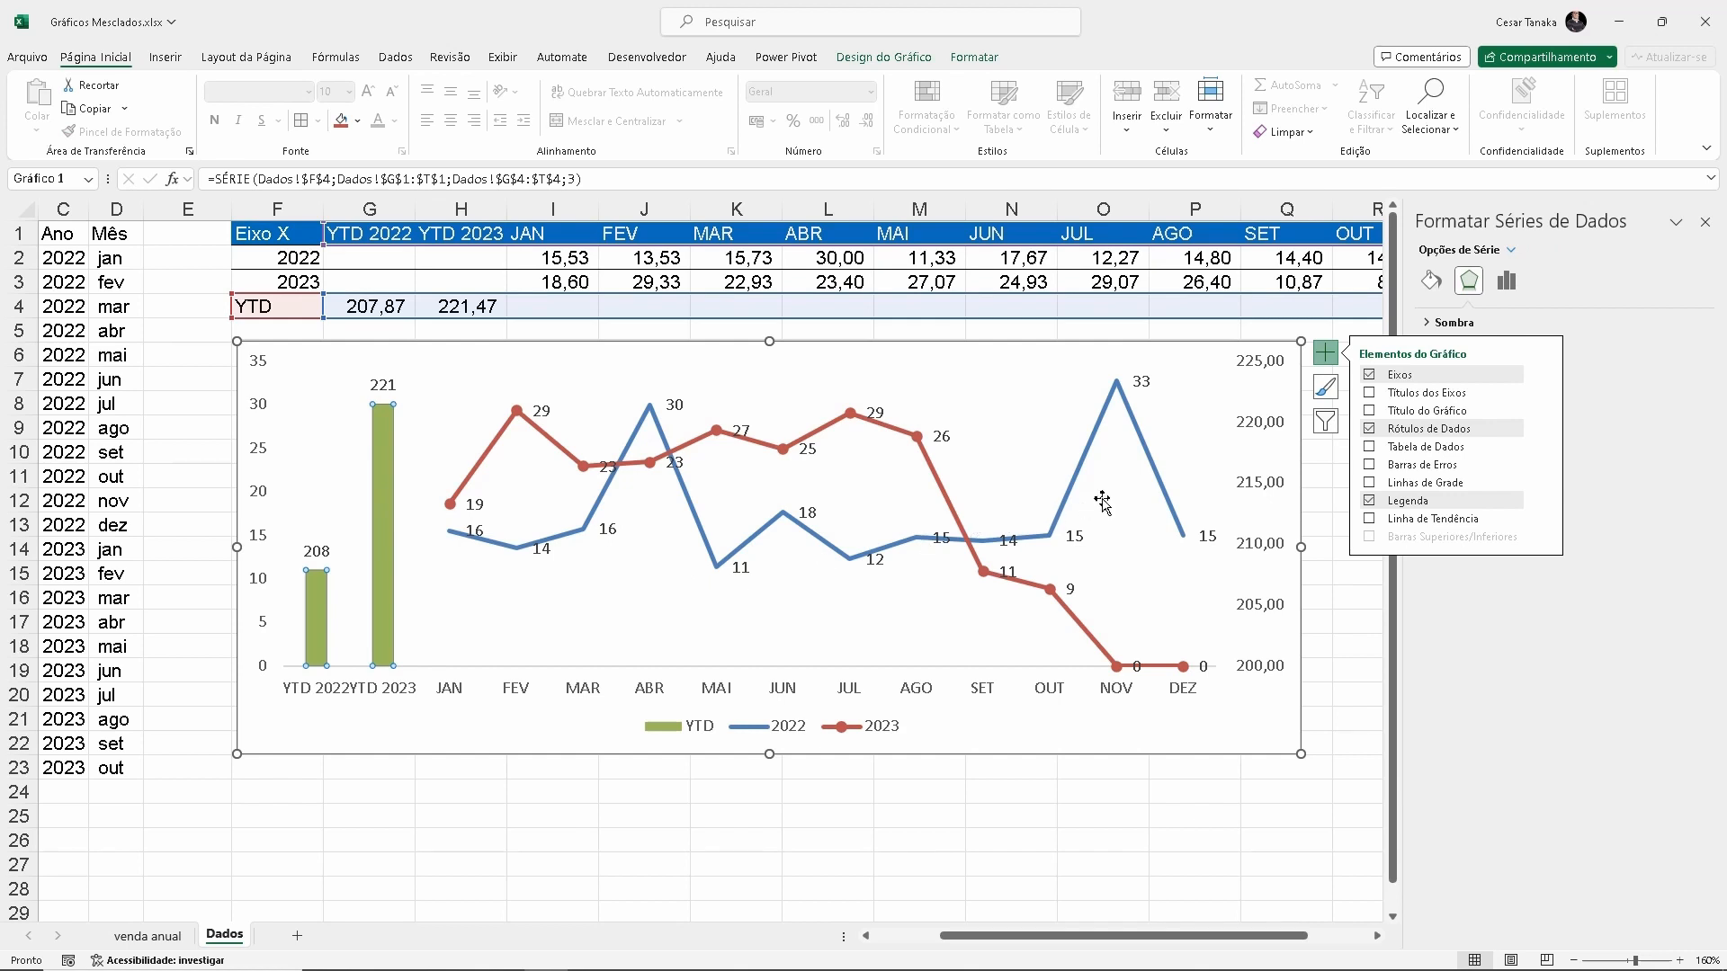
pyautogui.click(1325, 351)
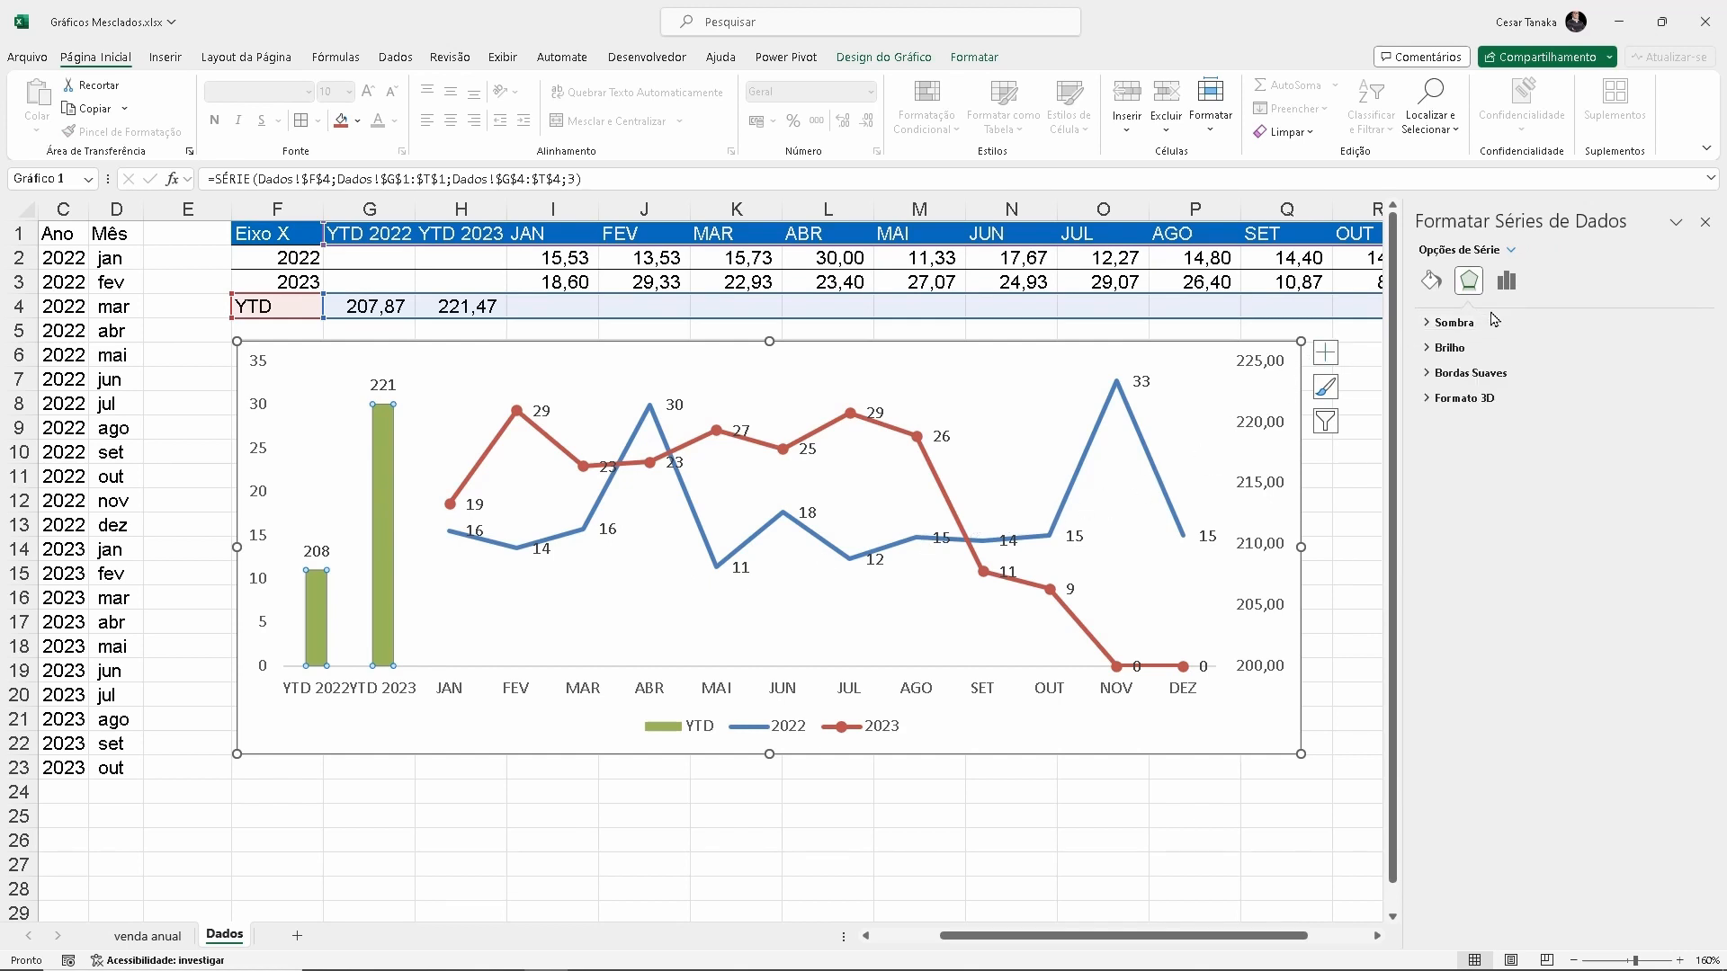
pyautogui.click(1506, 281)
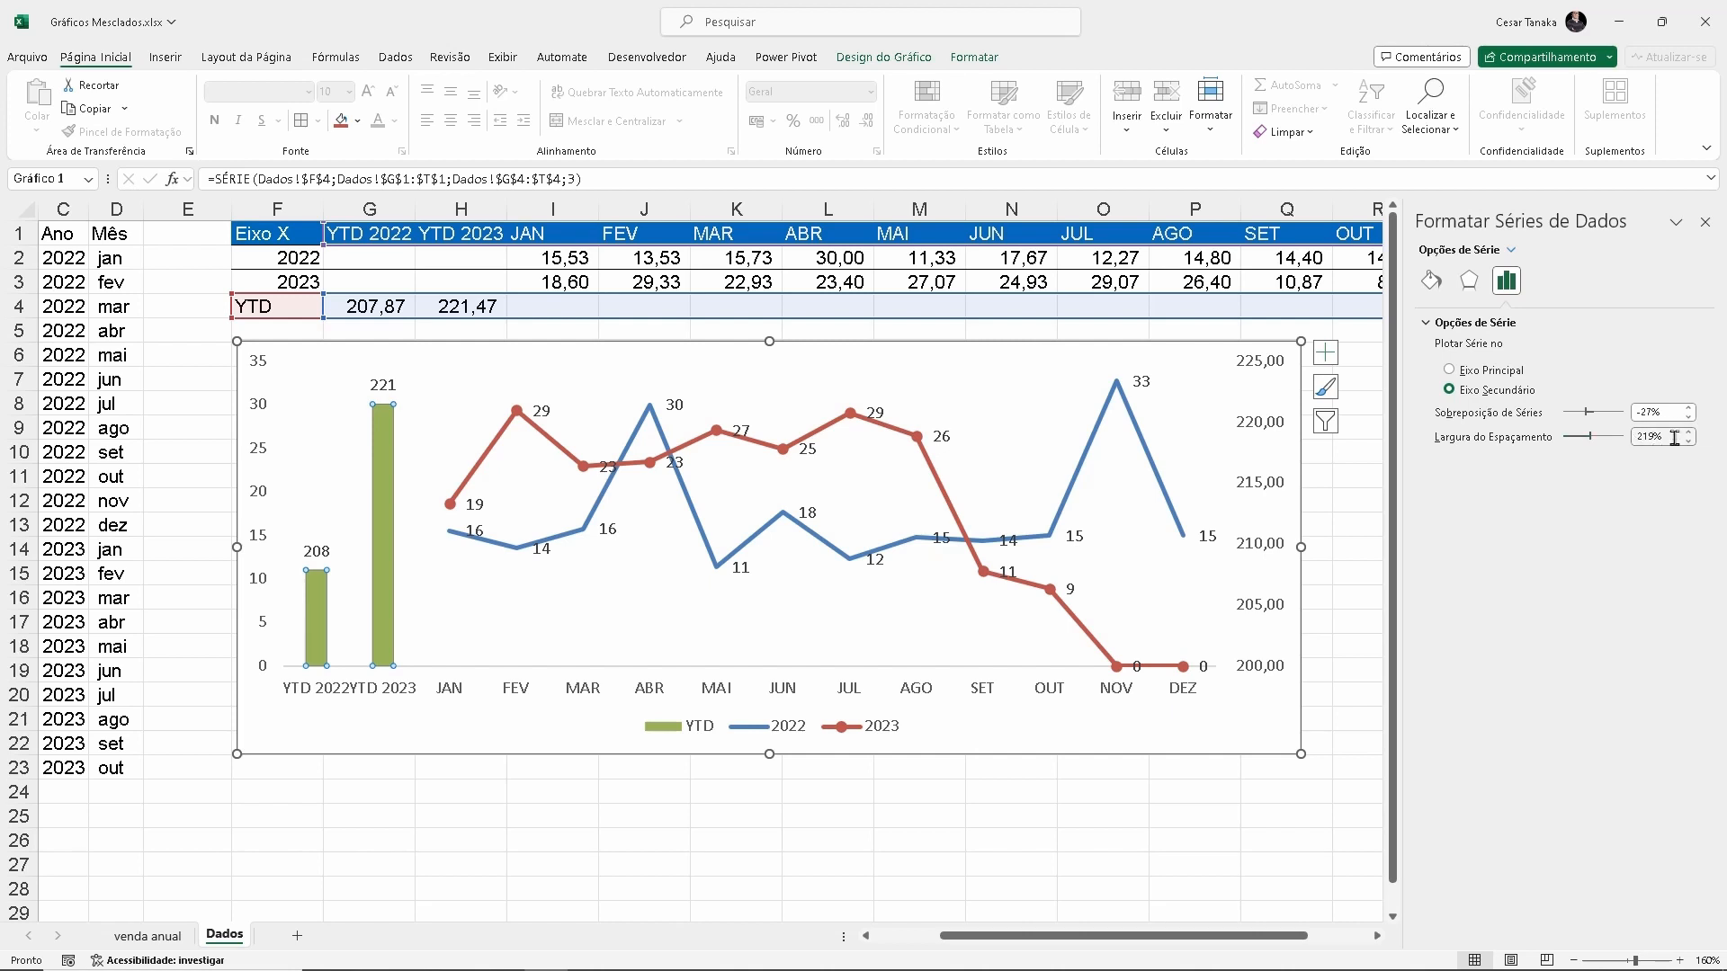
pyautogui.moveTo(1675, 438); pyautogui.dragTo(1593, 430)
pyautogui.write('70')
pyautogui.press('Return')
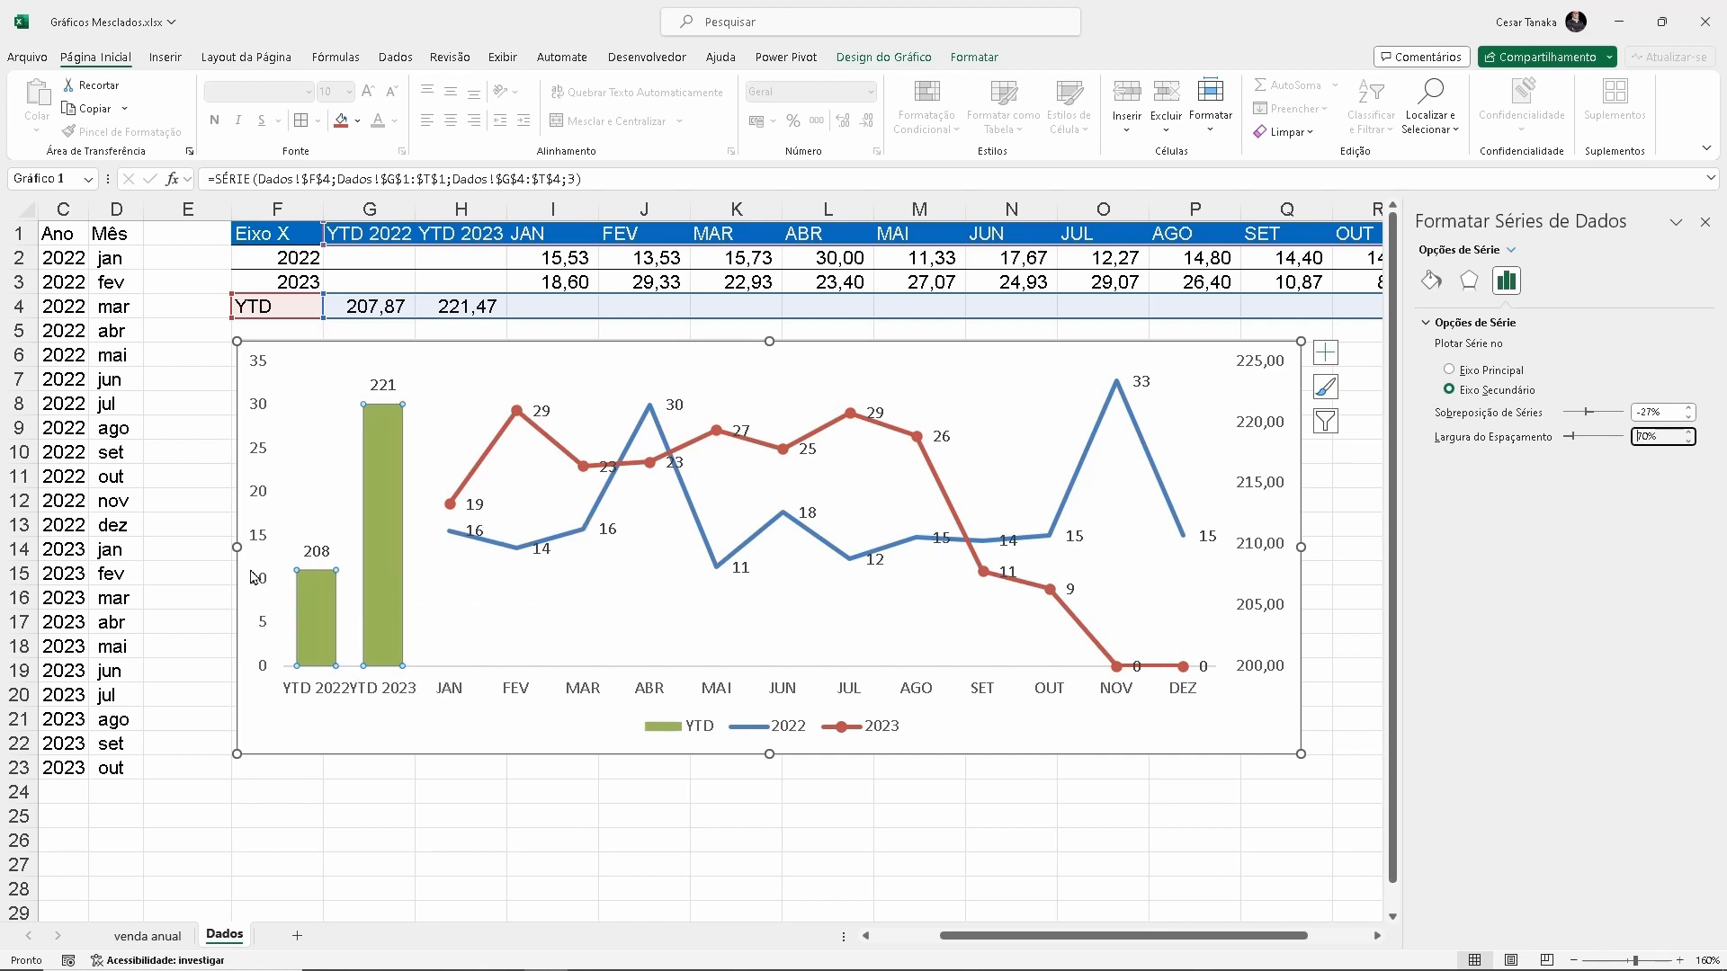
pyautogui.moveTo(236, 547); pyautogui.dragTo(197, 547)
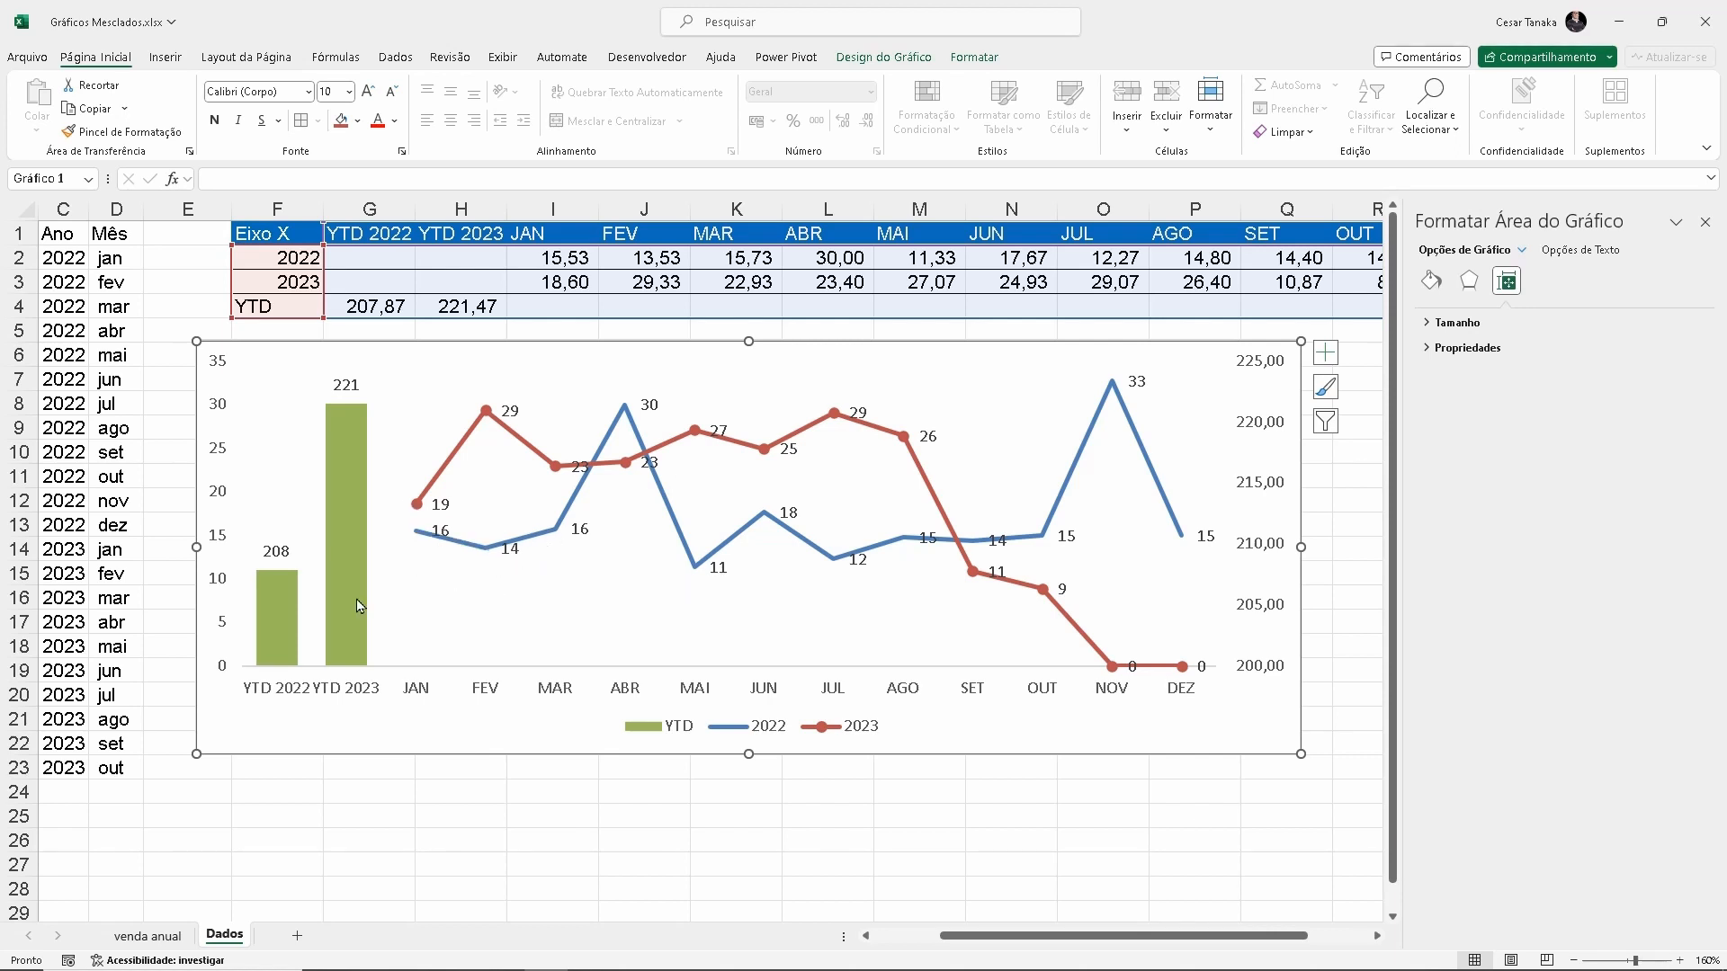
# Fill only the YTD 2022 column with a darker shade of the theme blue
pyautogui.click(268, 622)
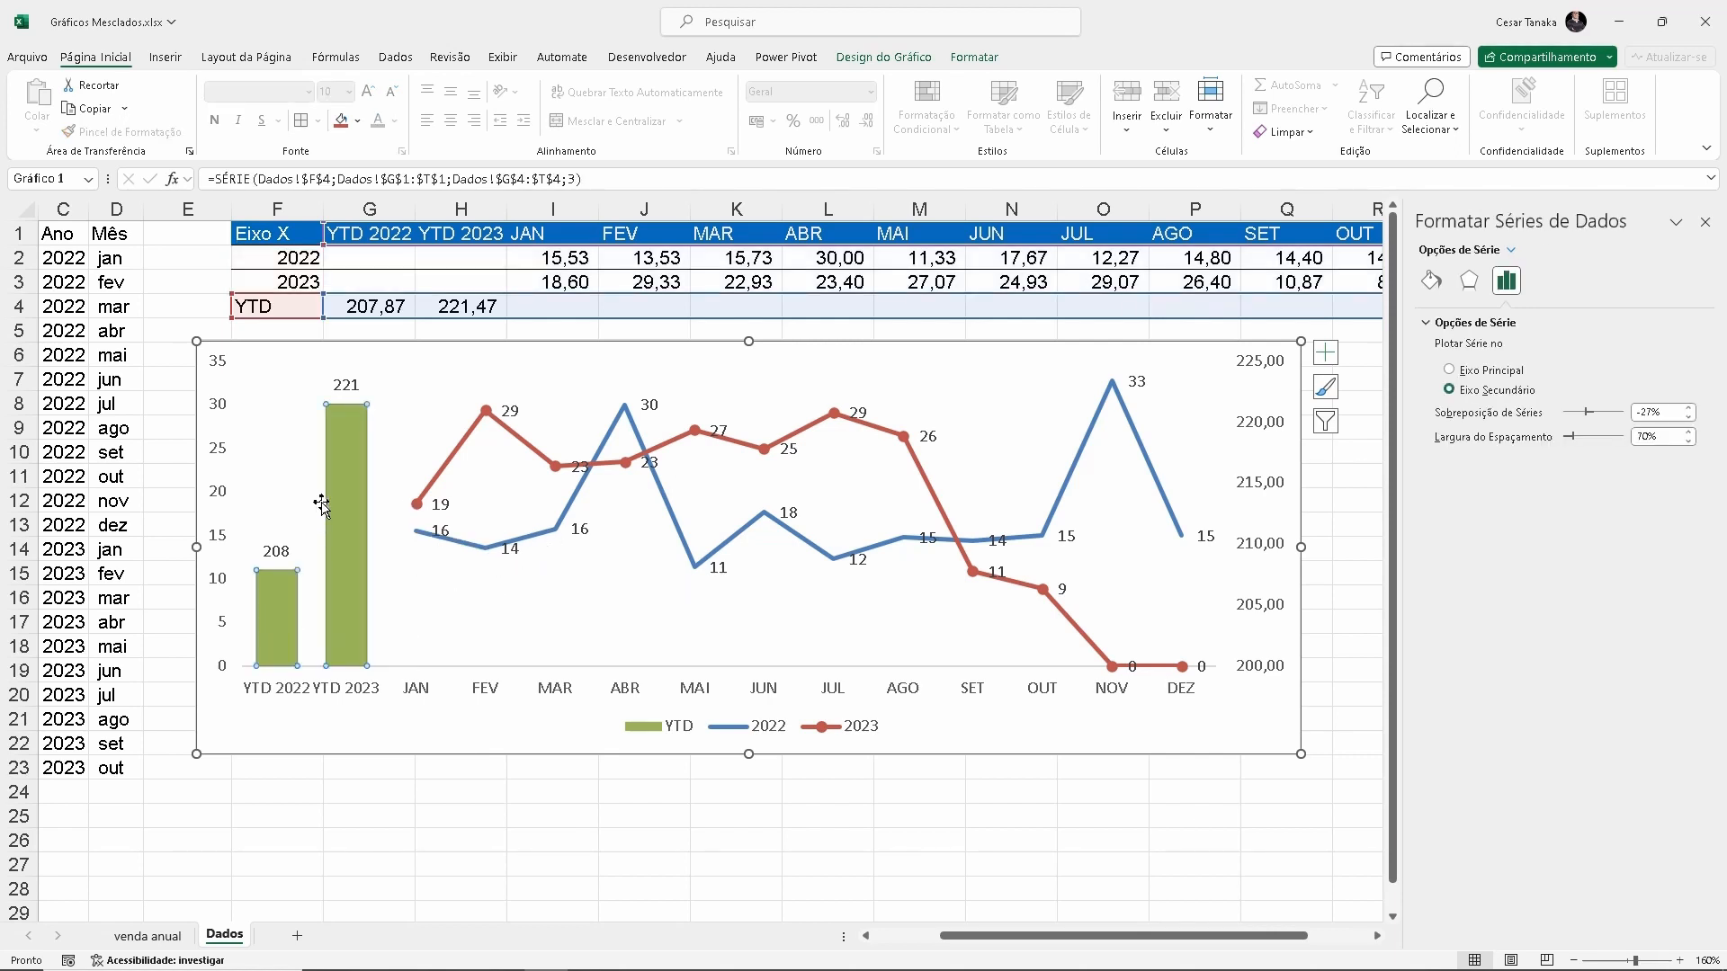
pyautogui.click(279, 621)
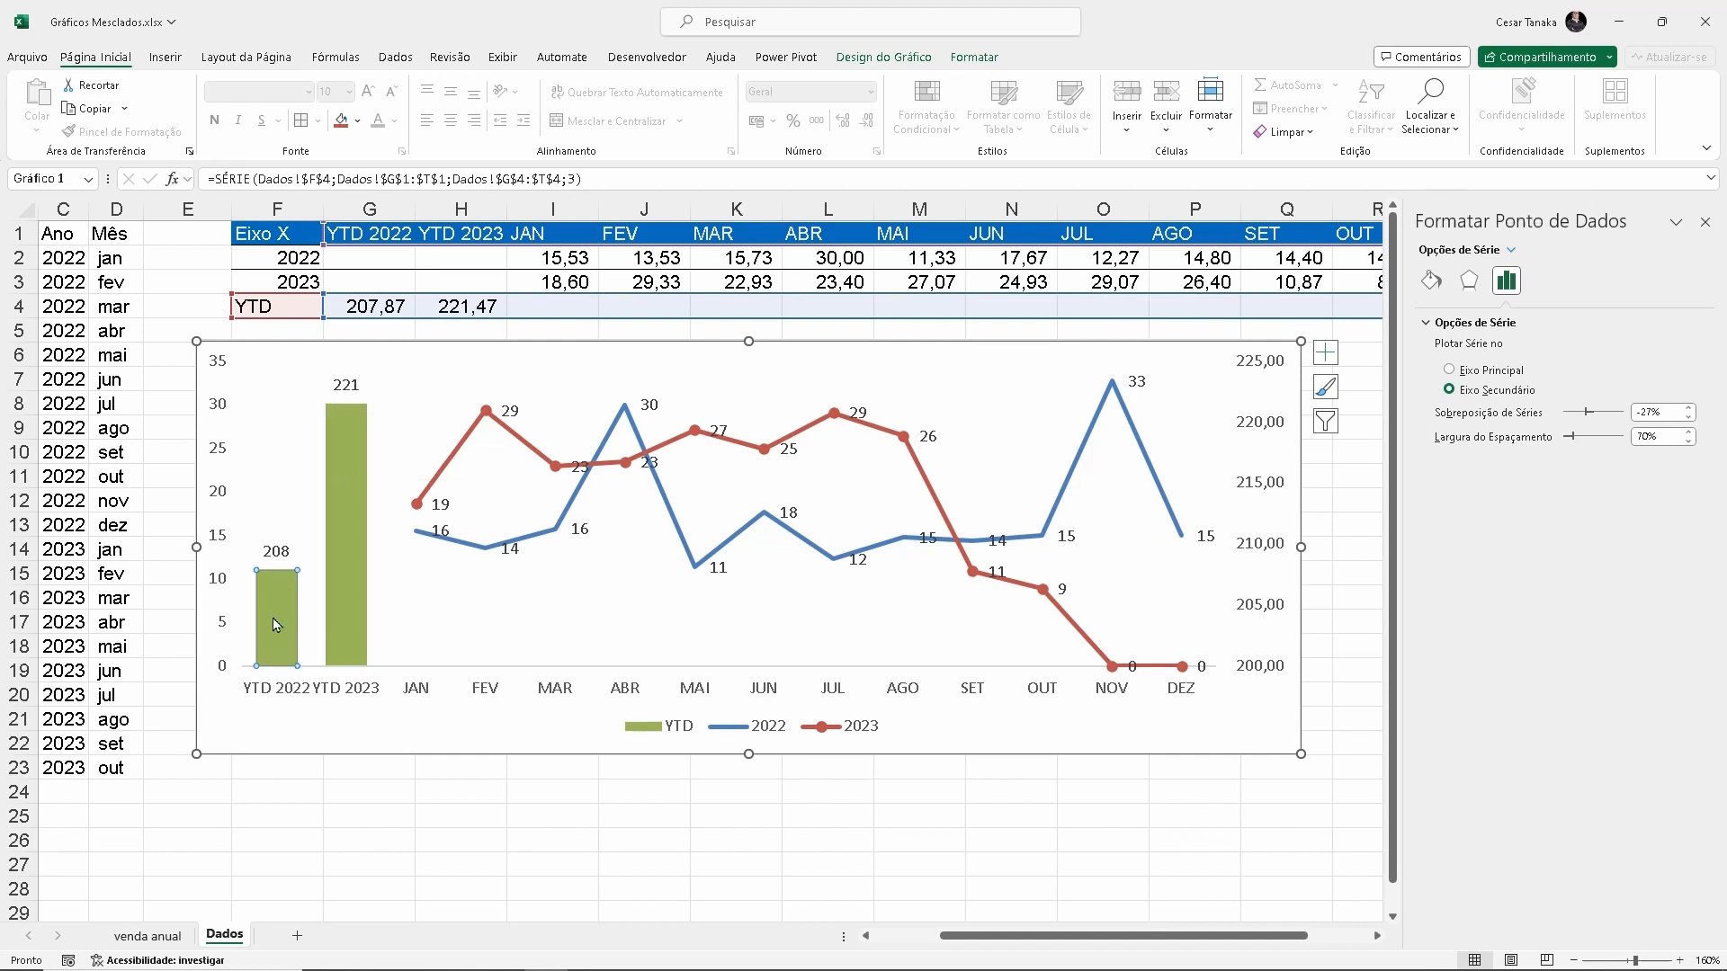
pyautogui.click(1432, 280)
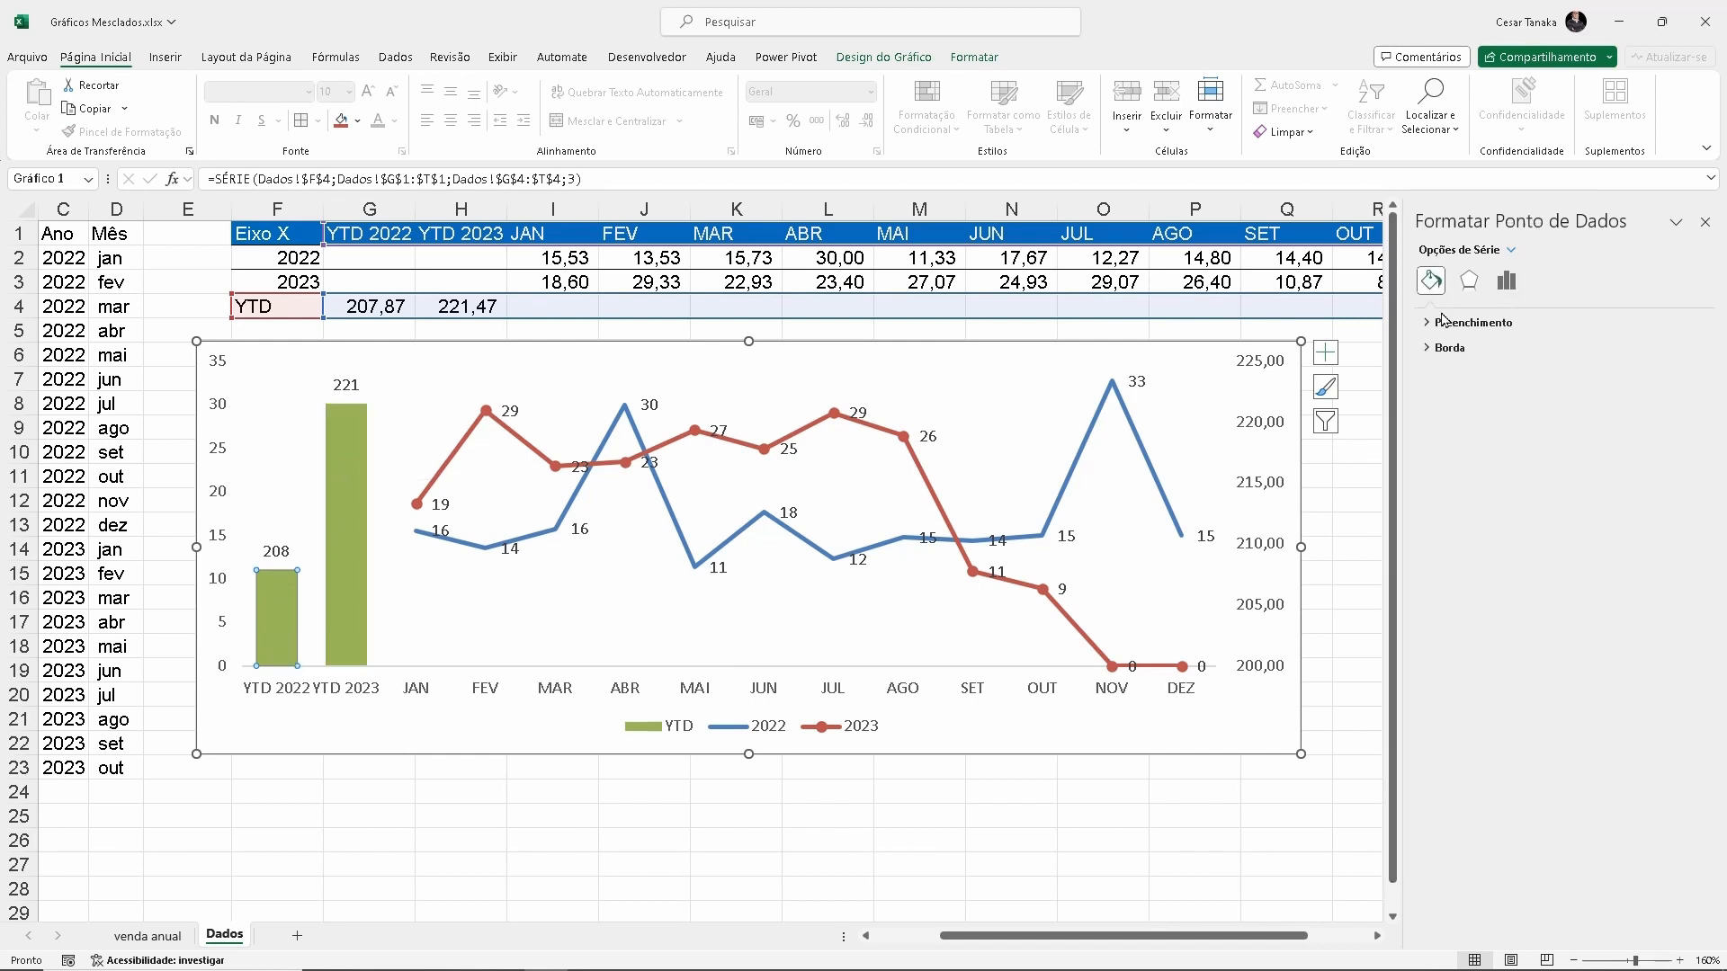
pyautogui.click(1429, 324)
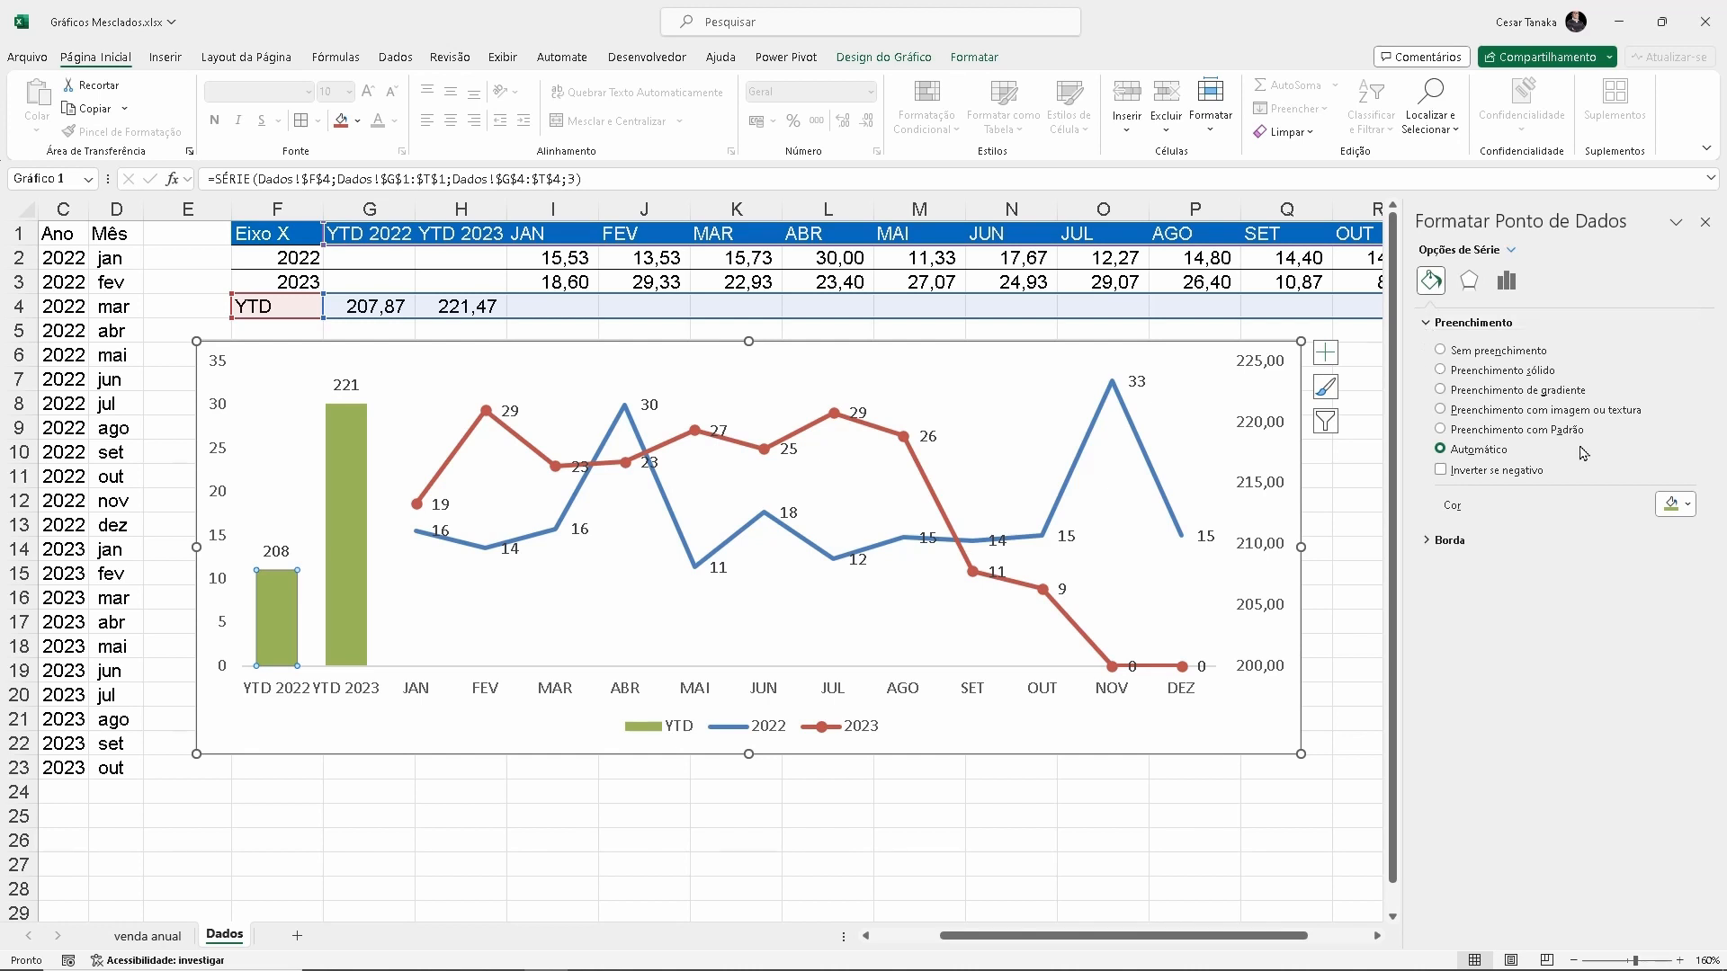
pyautogui.click(1670, 505)
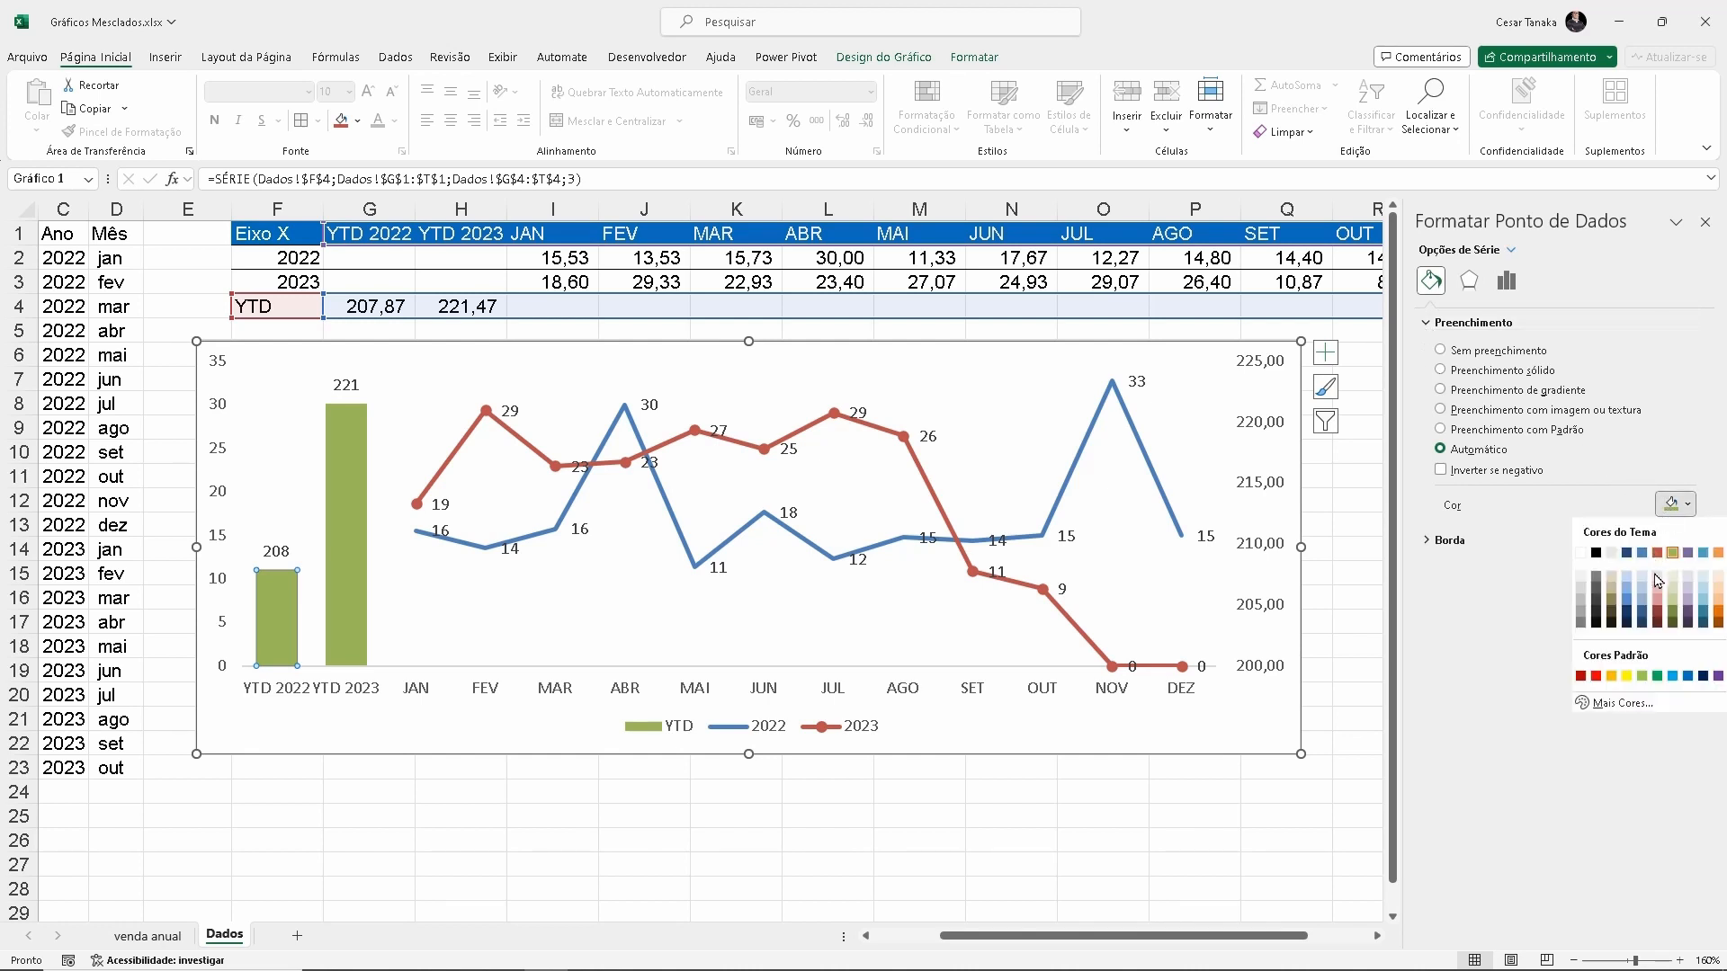
pyautogui.click(1642, 614)
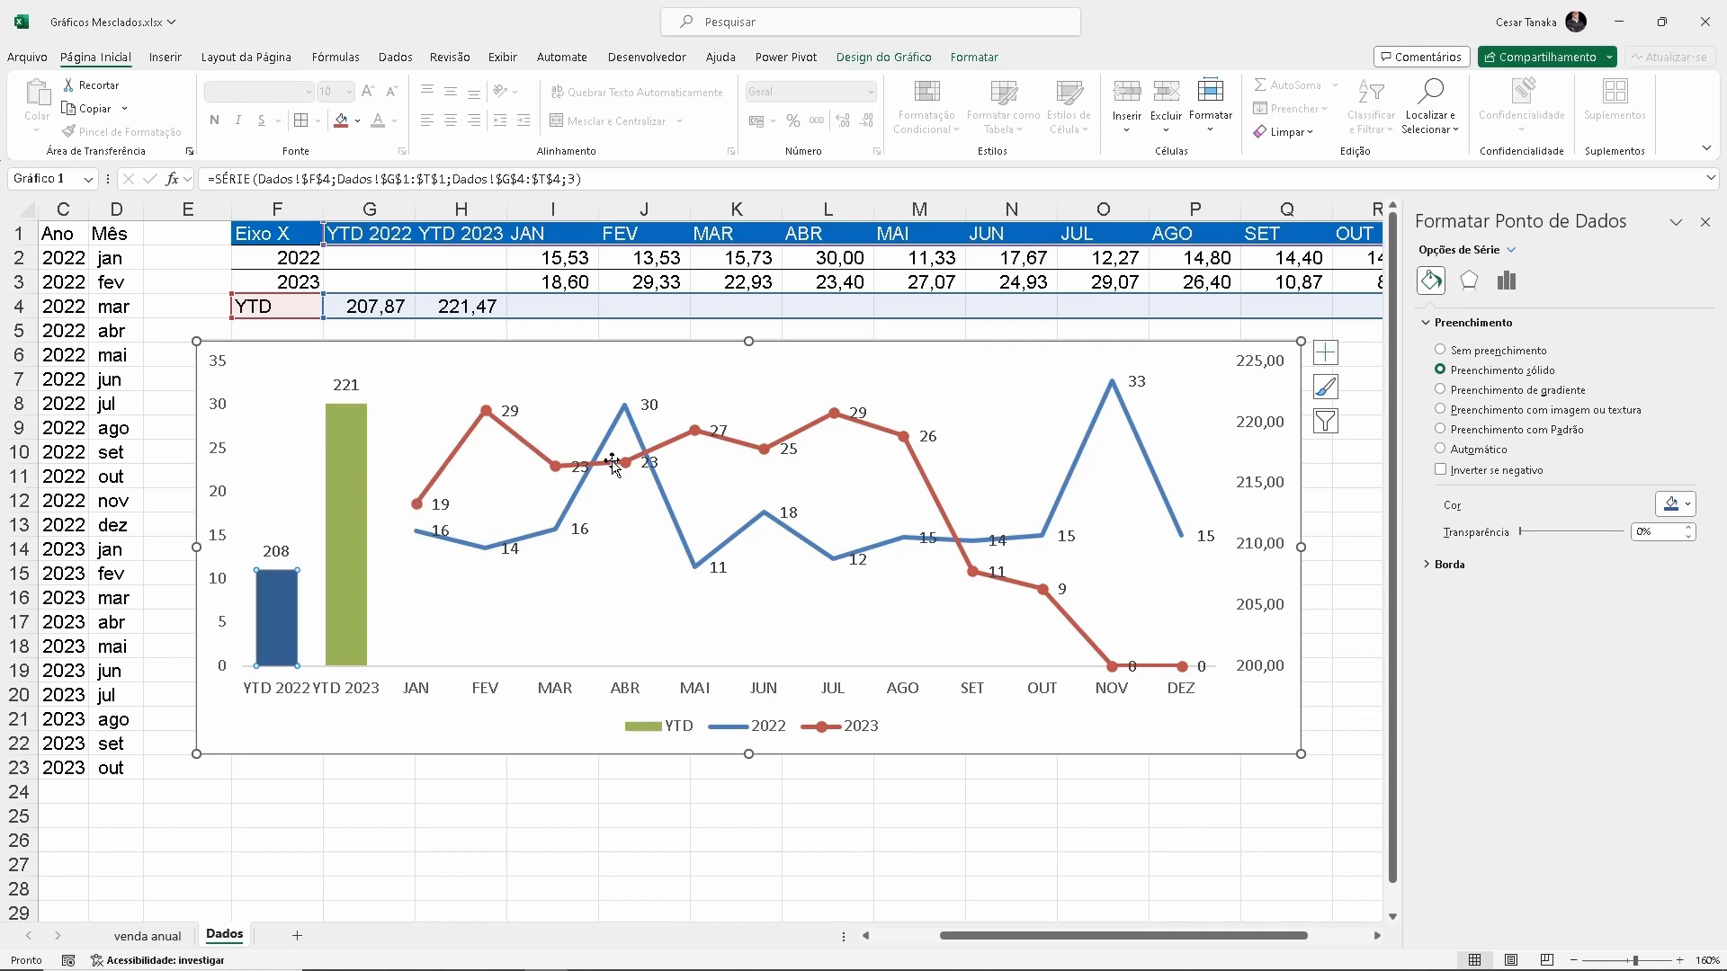
# Fill only the YTD 2023 column with the standard dark red
pyautogui.click(335, 483)
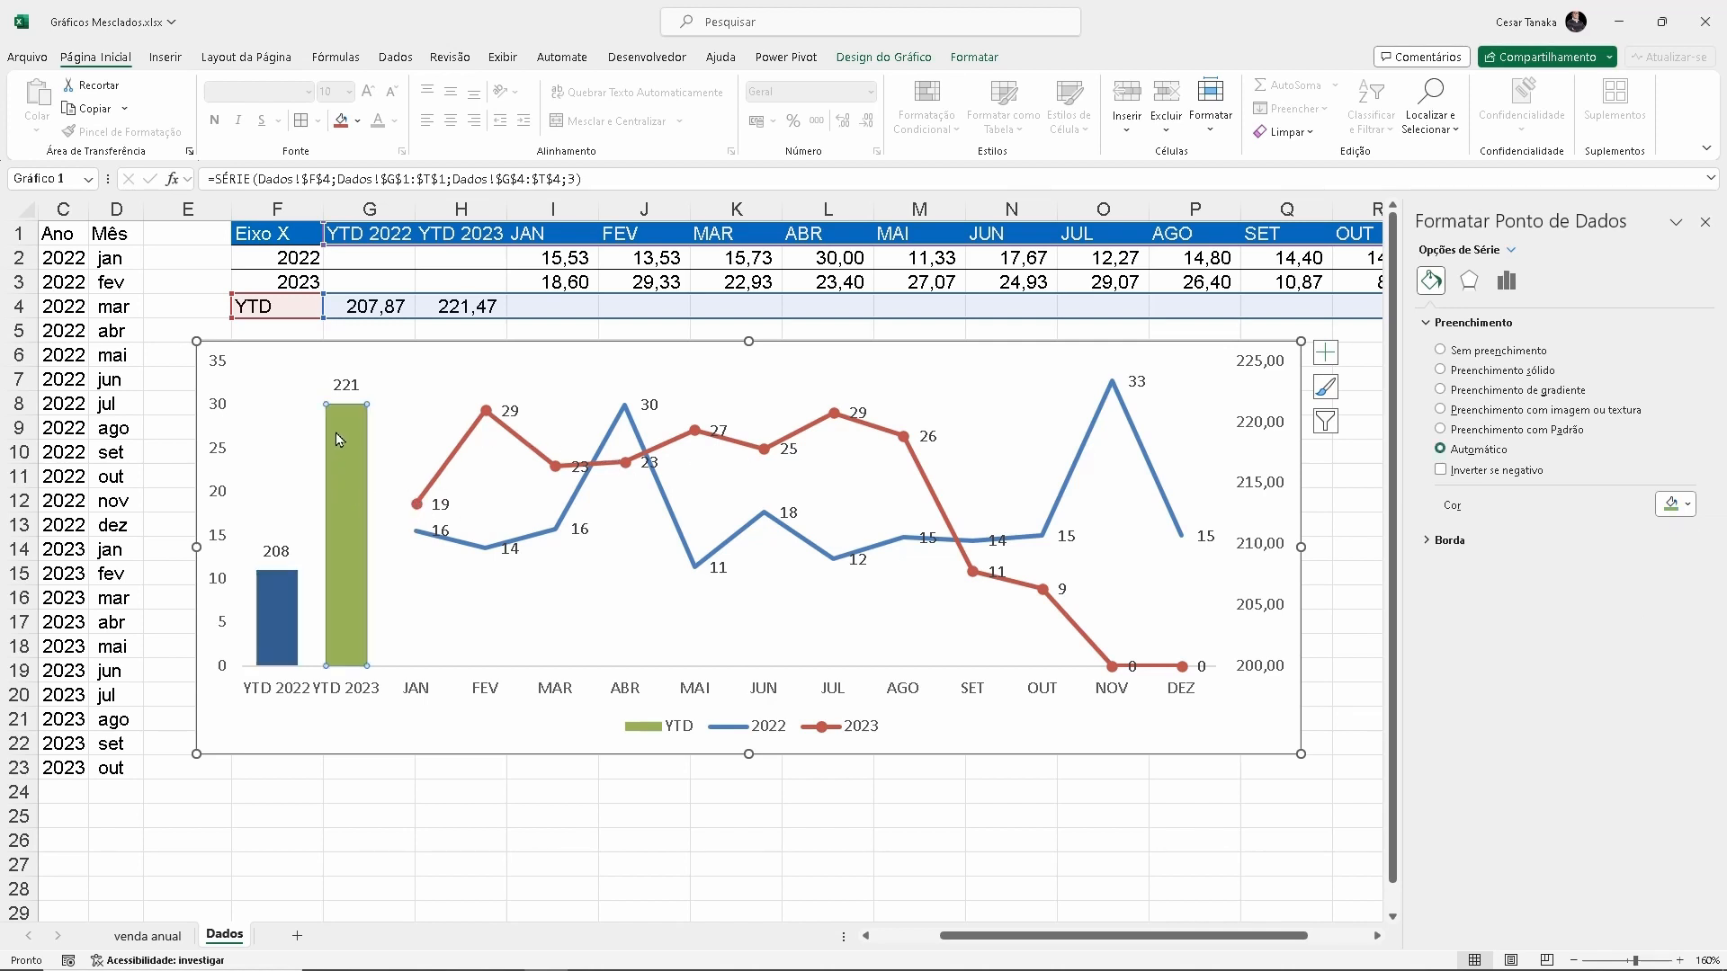
pyautogui.click(1678, 504)
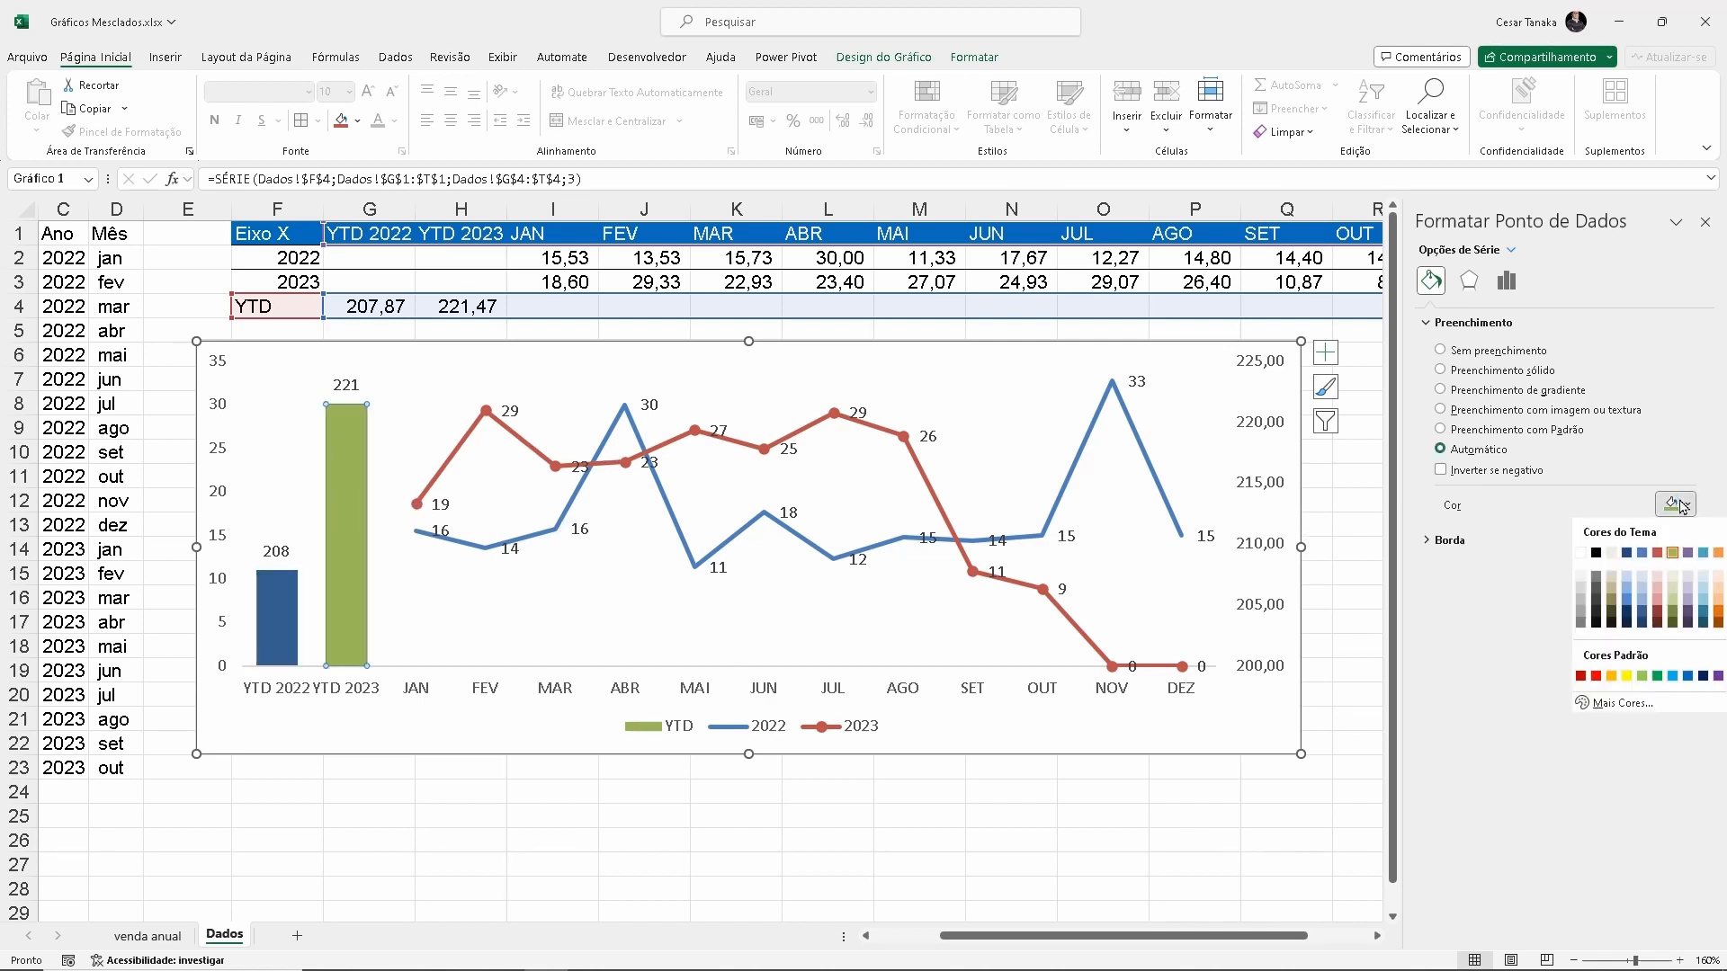
pyautogui.click(1581, 677)
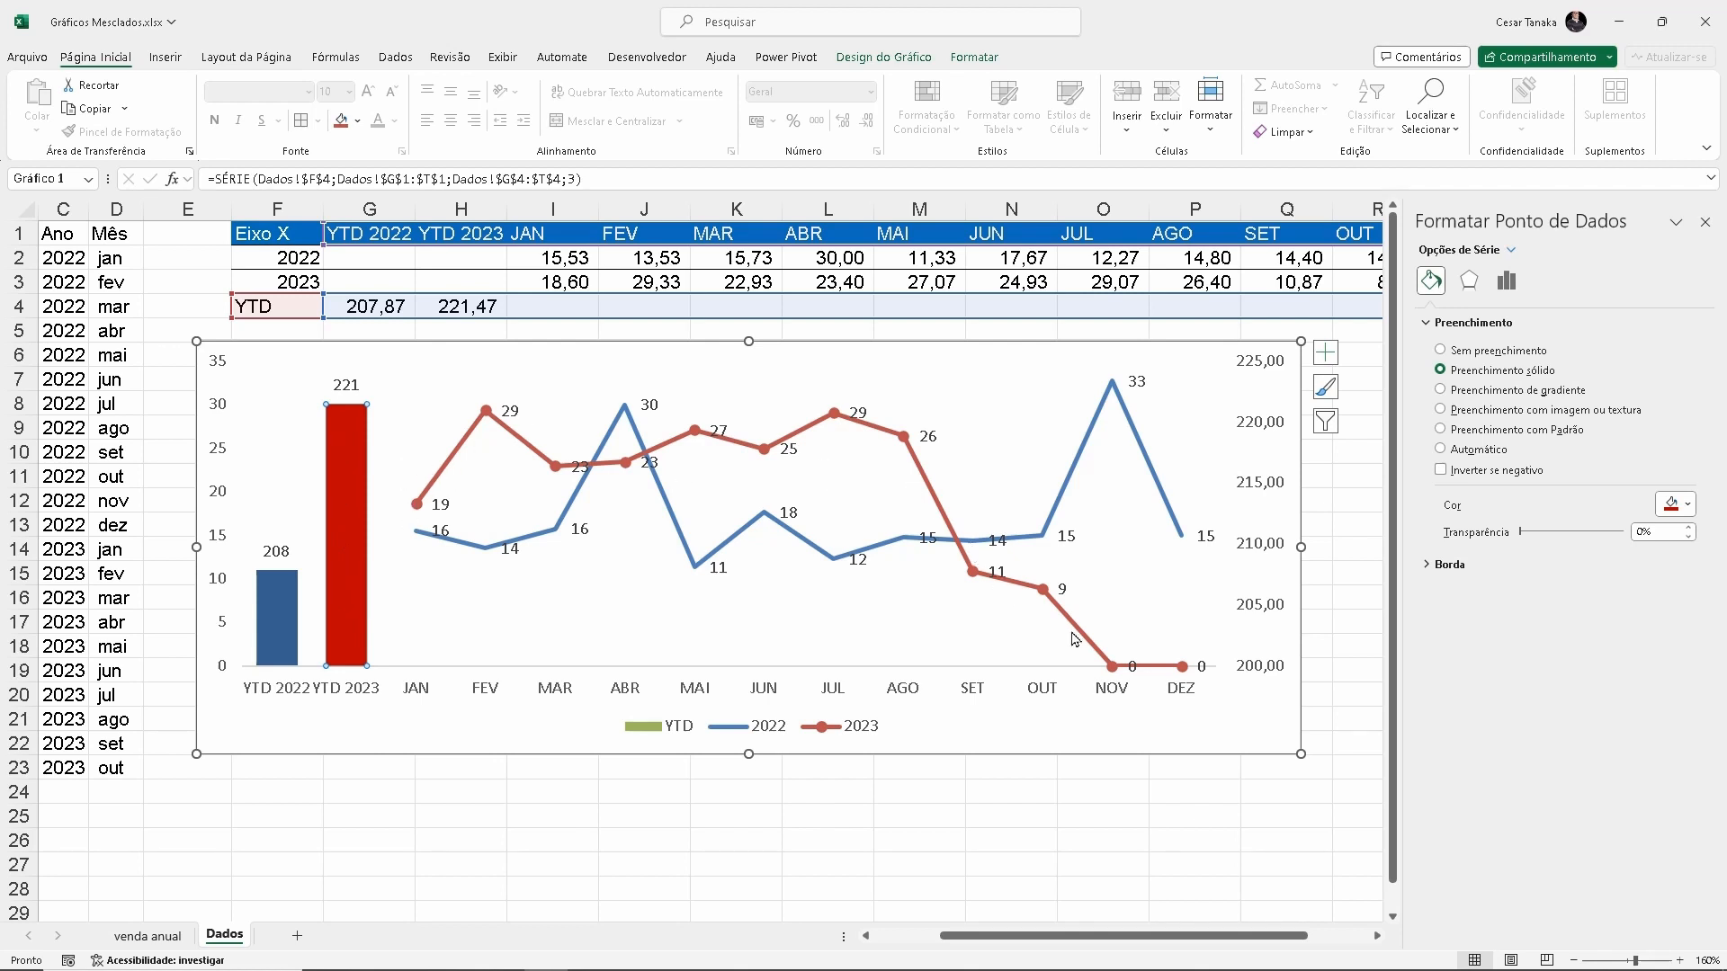
# Clear the 2023 row's NOV and DEZ cells, S3:T3, so they are not plotted in the chart
pyautogui.click(1377, 936)
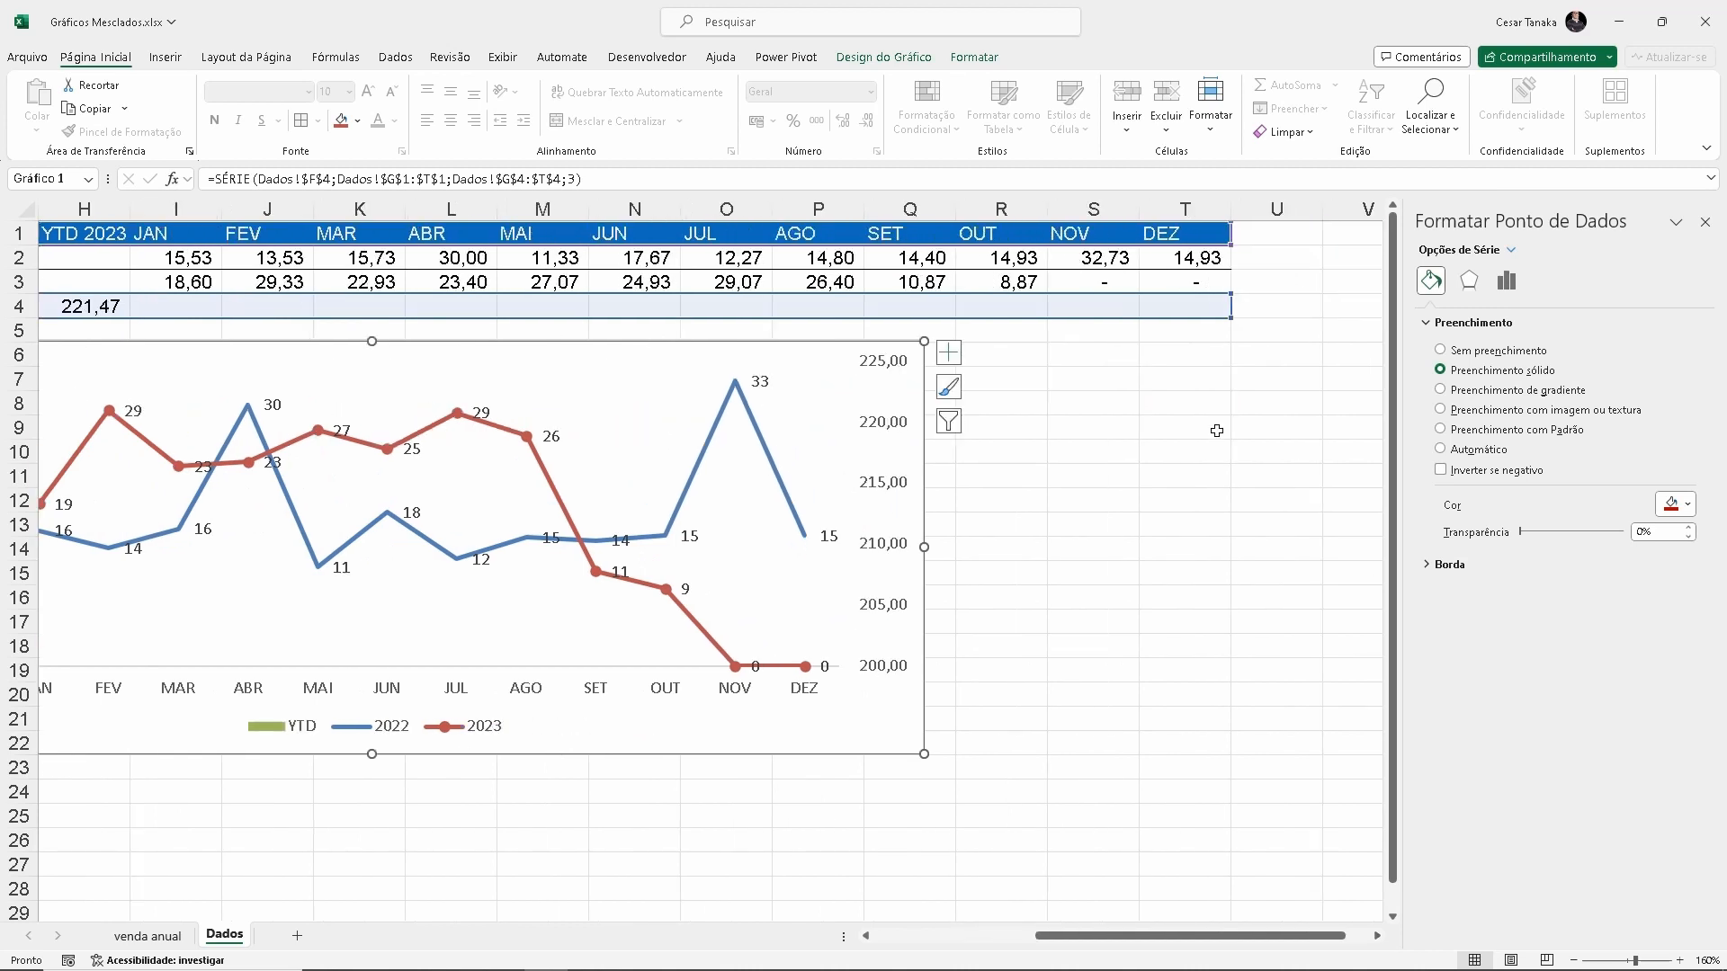
pyautogui.click(1100, 280)
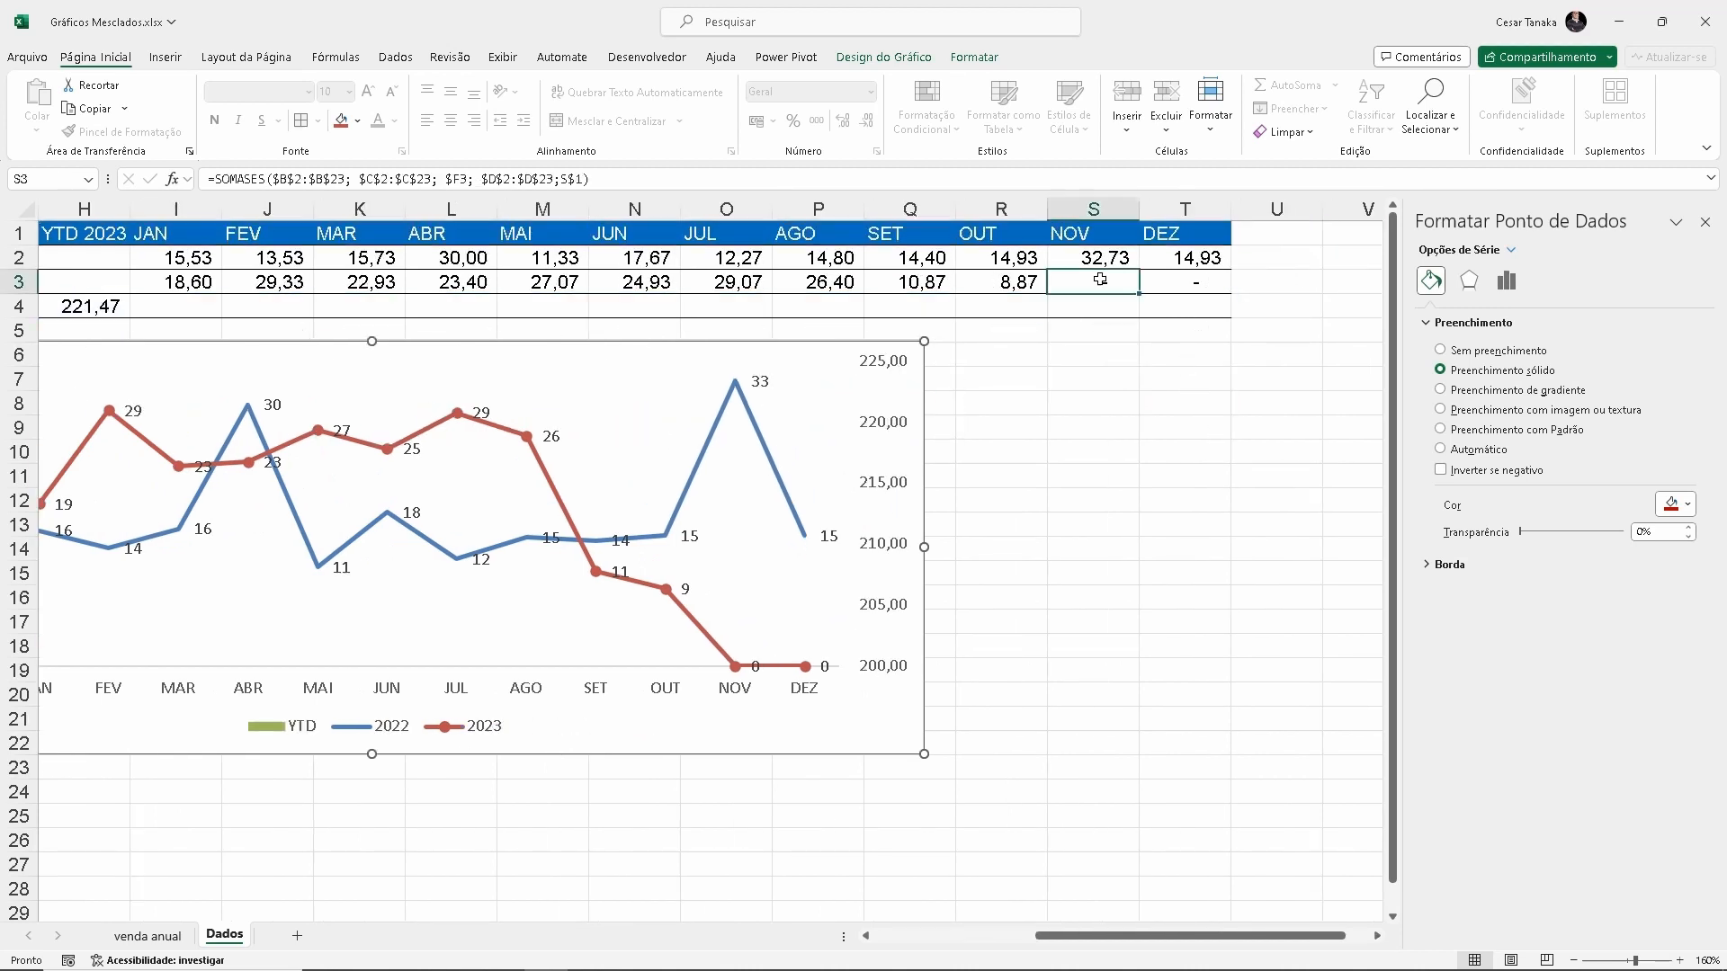
pyautogui.moveTo(1111, 280); pyautogui.dragTo(1162, 279)
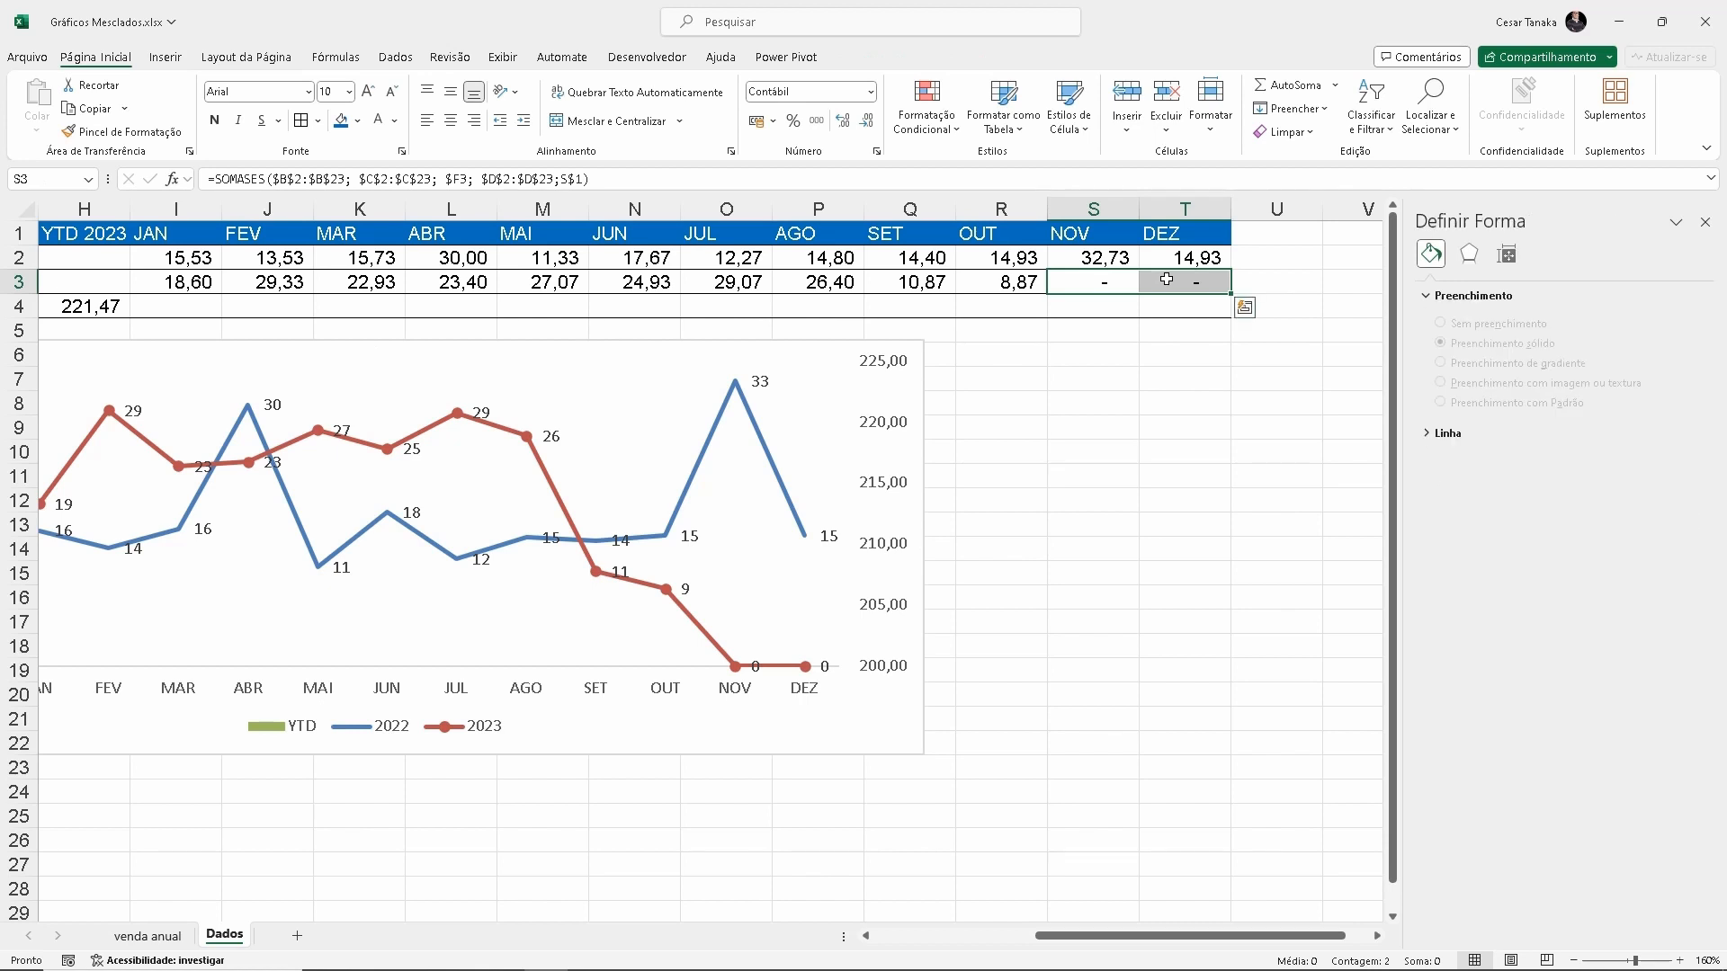
pyautogui.press('Delete')
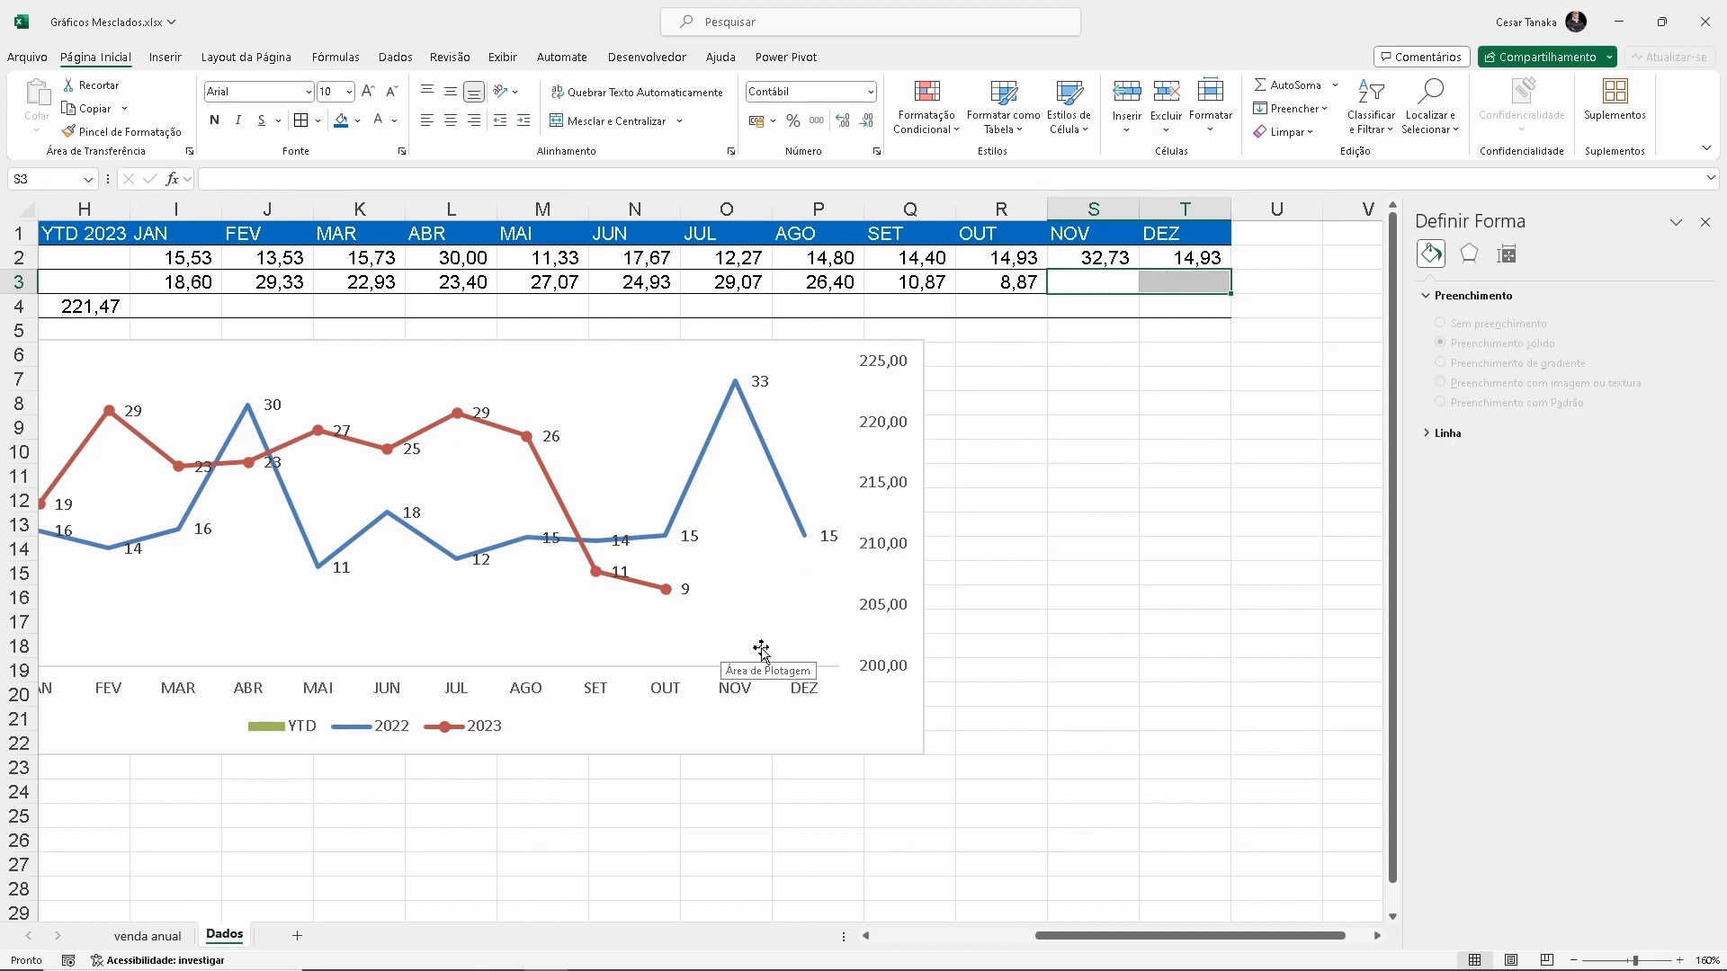
pyautogui.moveTo(1052, 937); pyautogui.dragTo(983, 934)
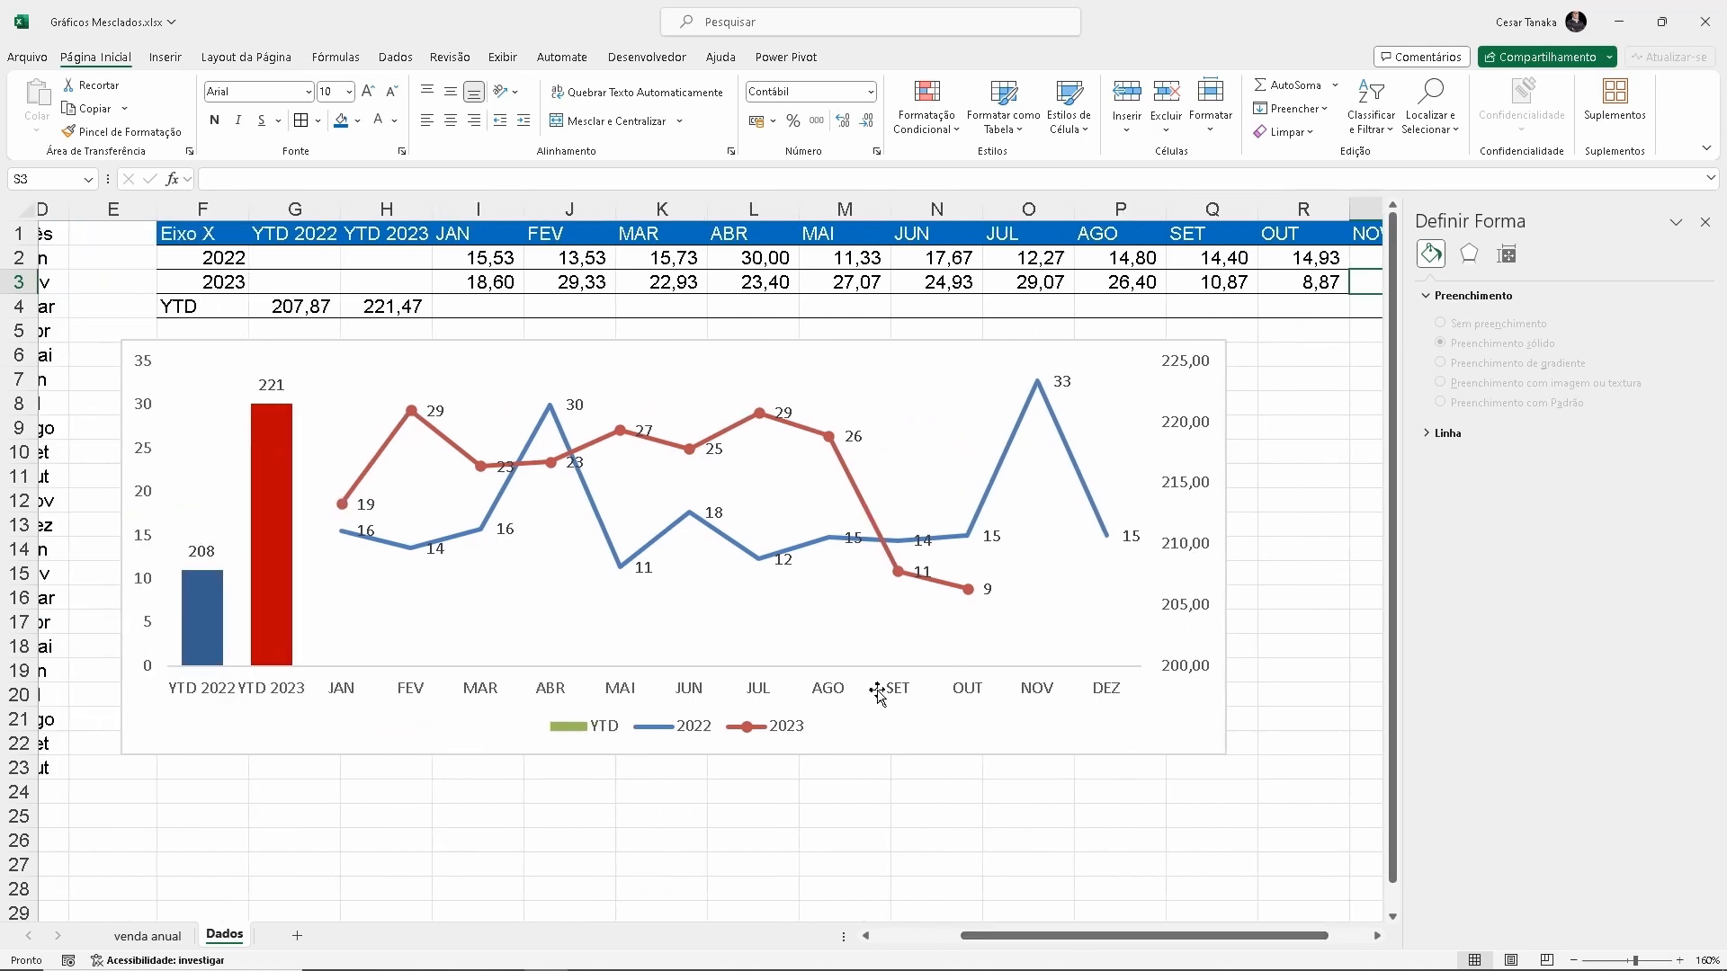
# Set the line width (Largura) of the chart's 2023 series to 1,5 pt
pyautogui.click(864, 500)
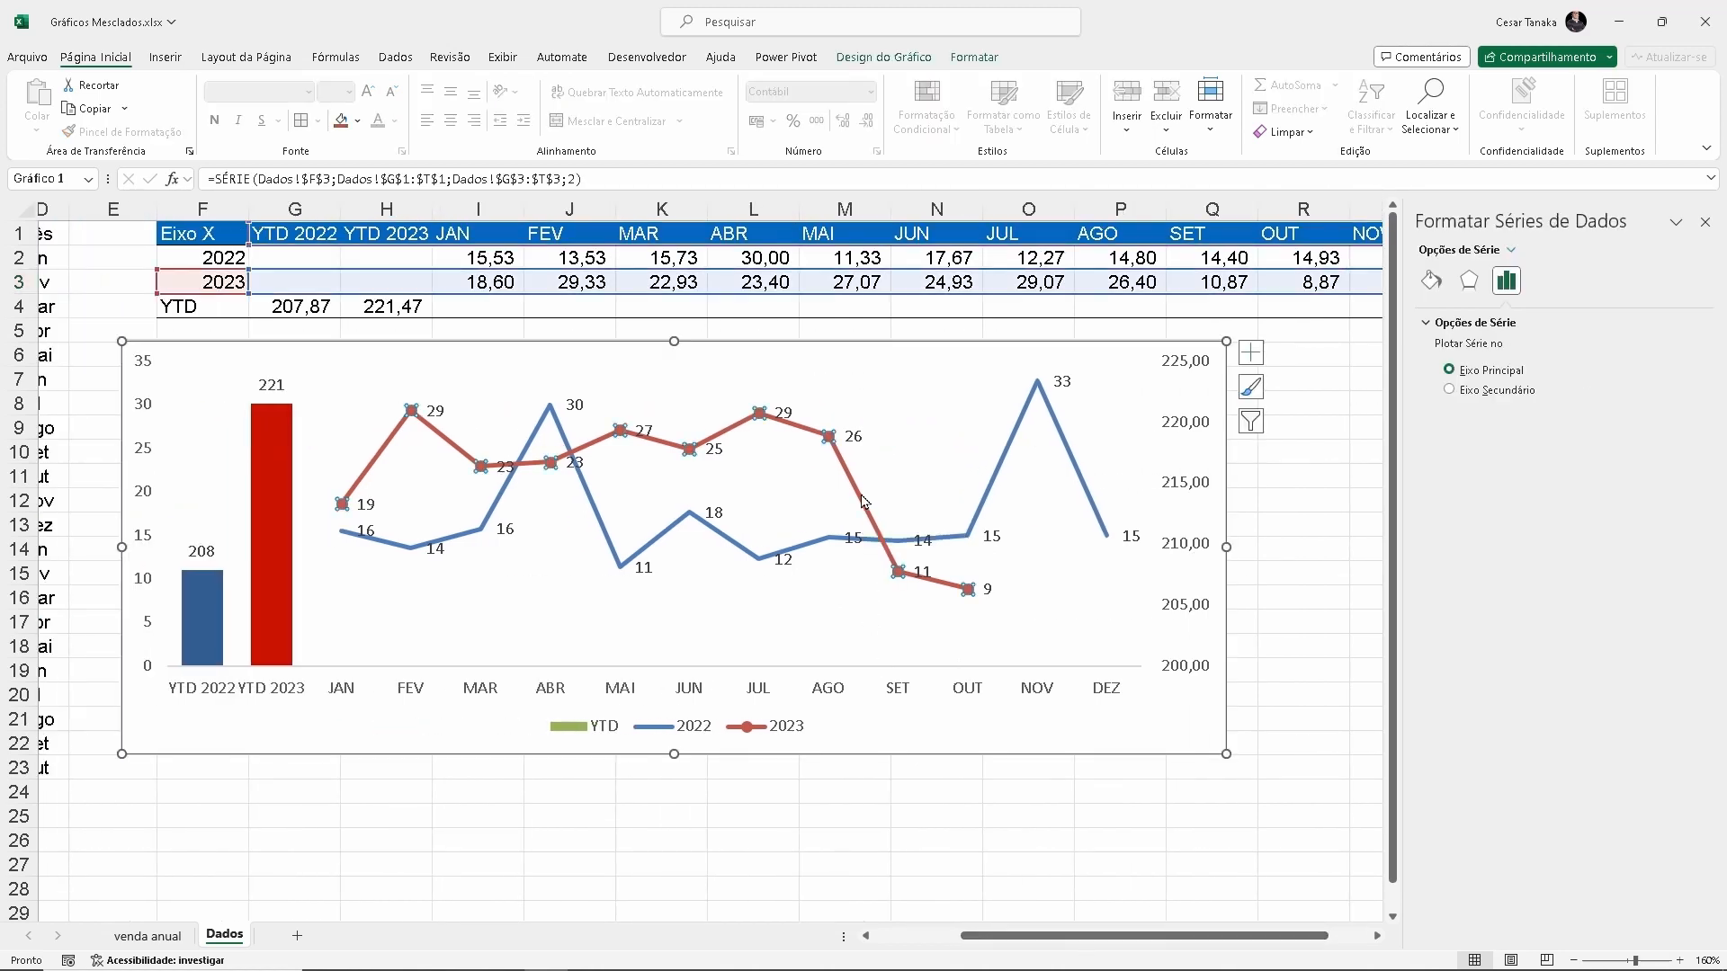
pyautogui.click(1434, 286)
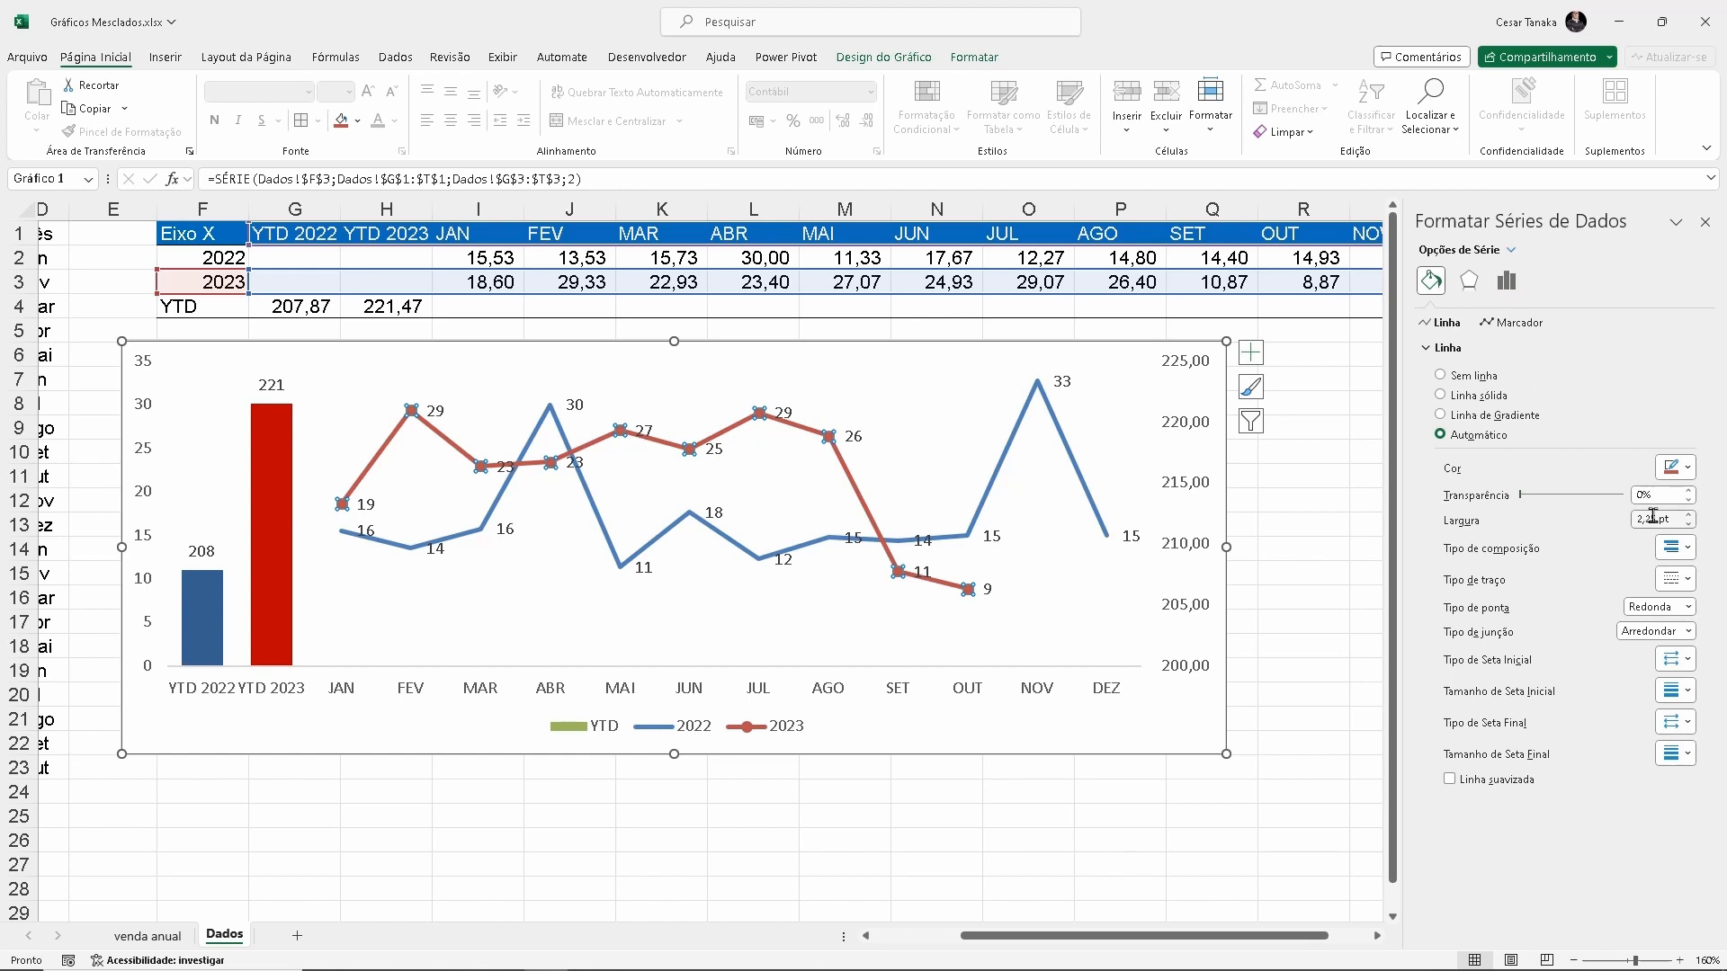
pyautogui.click(1670, 519)
pyautogui.write('1,5')
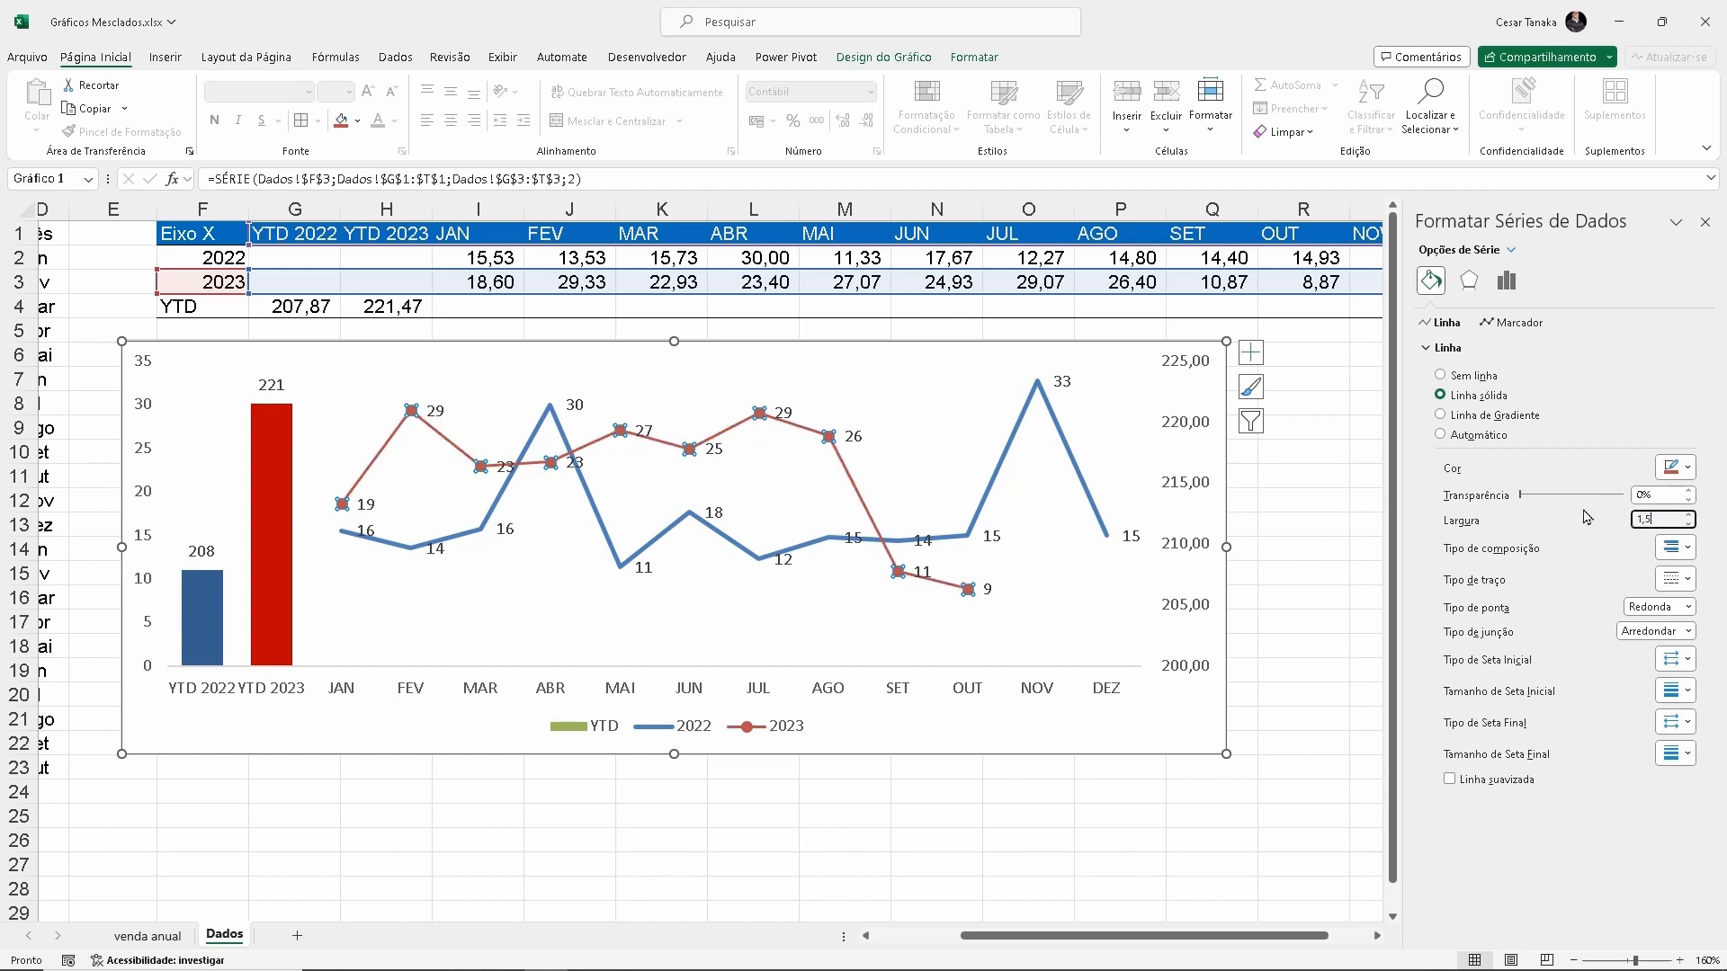
# Set the line width (Largura) of the chart's 2022 series to 1,5 pt
pyautogui.click(1006, 468)
pyautogui.click(1673, 519)
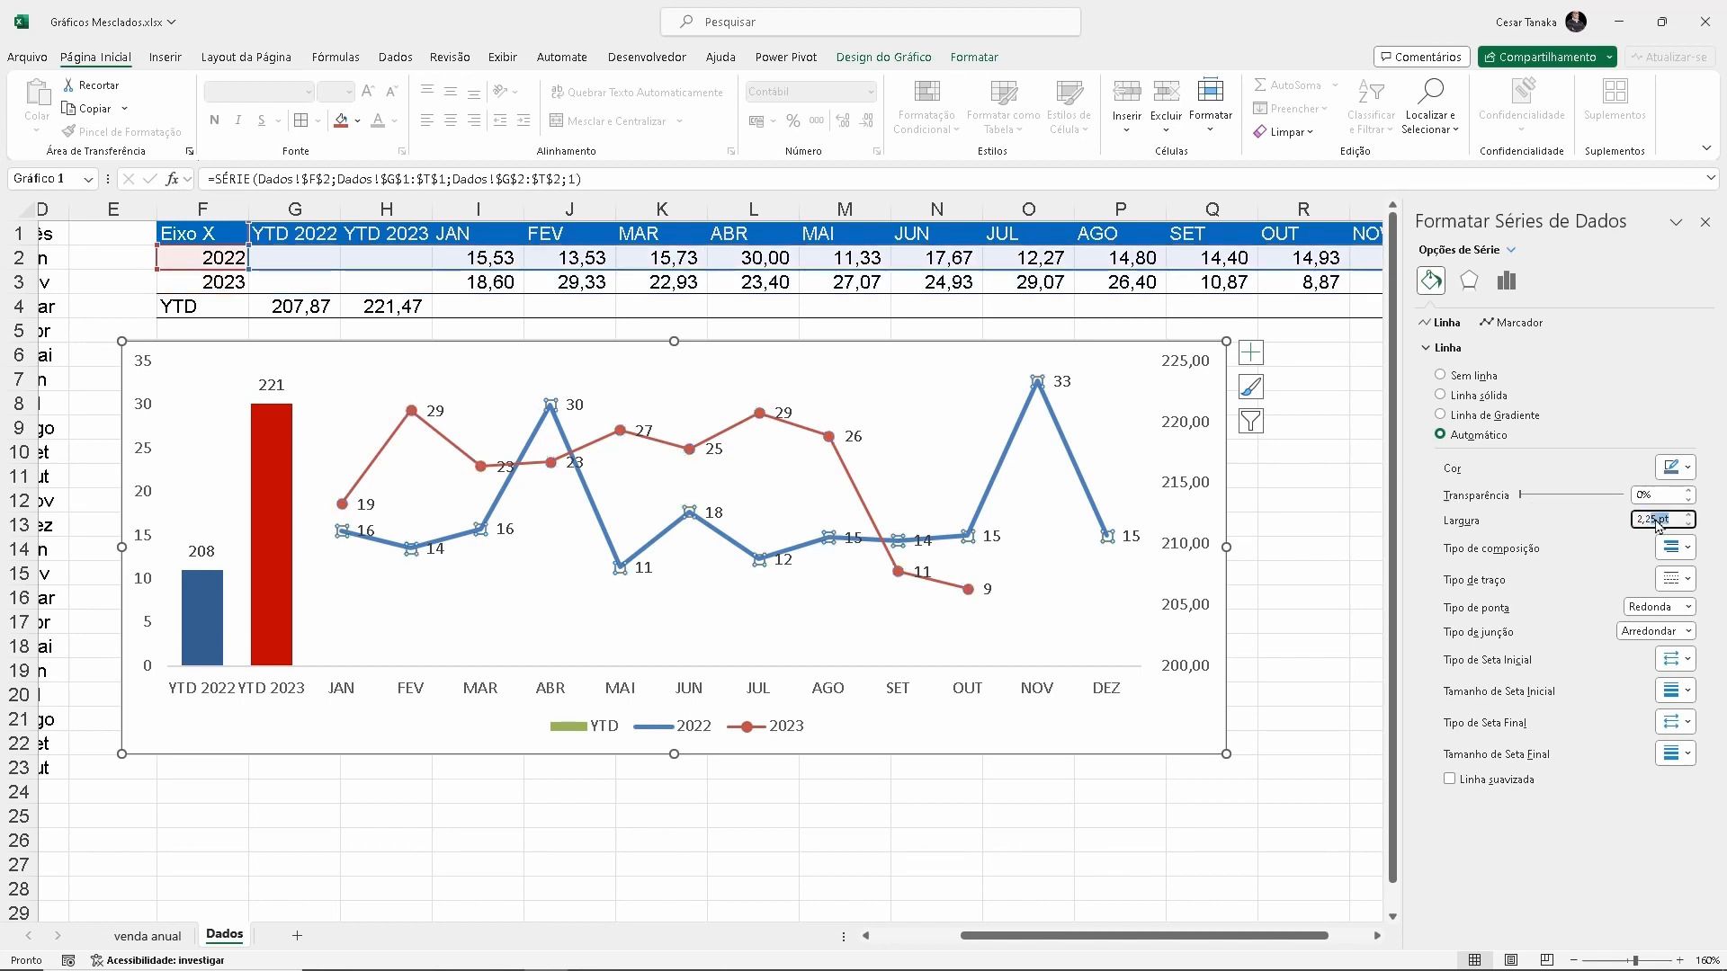
pyautogui.write('1,5')
pyautogui.press('Return')
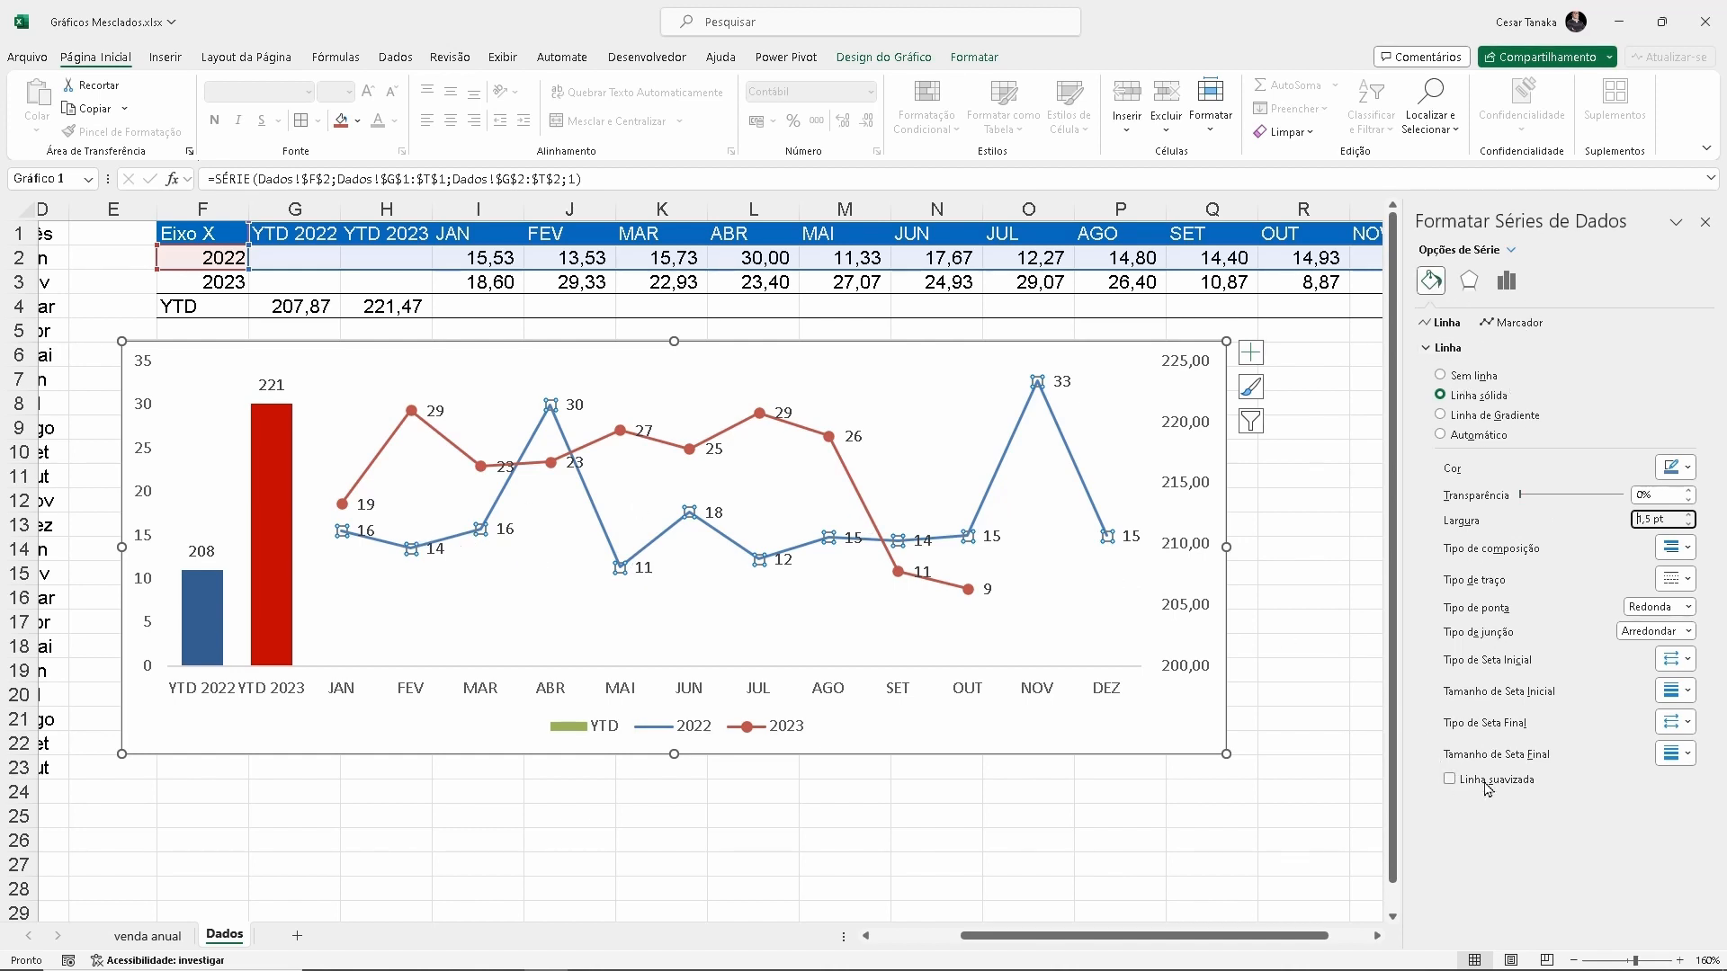
# Enable the smoothed line option (Linha suavizada) for both the 2022 and 2023 series
pyautogui.click(1454, 782)
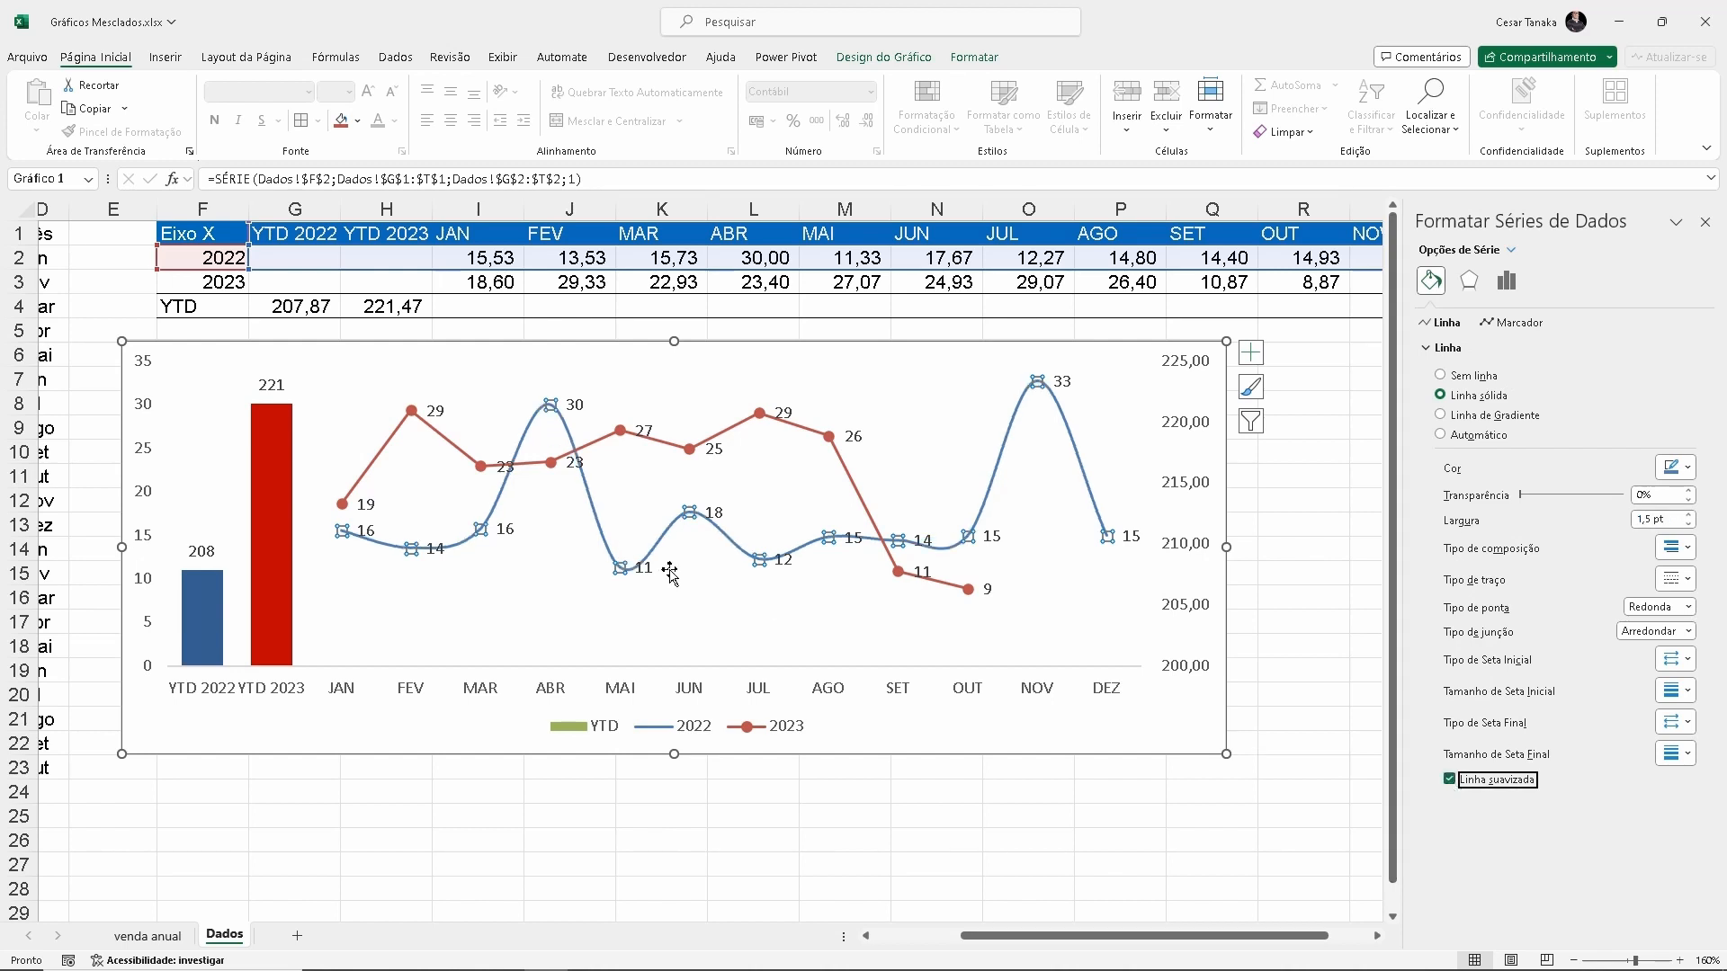
pyautogui.click(845, 469)
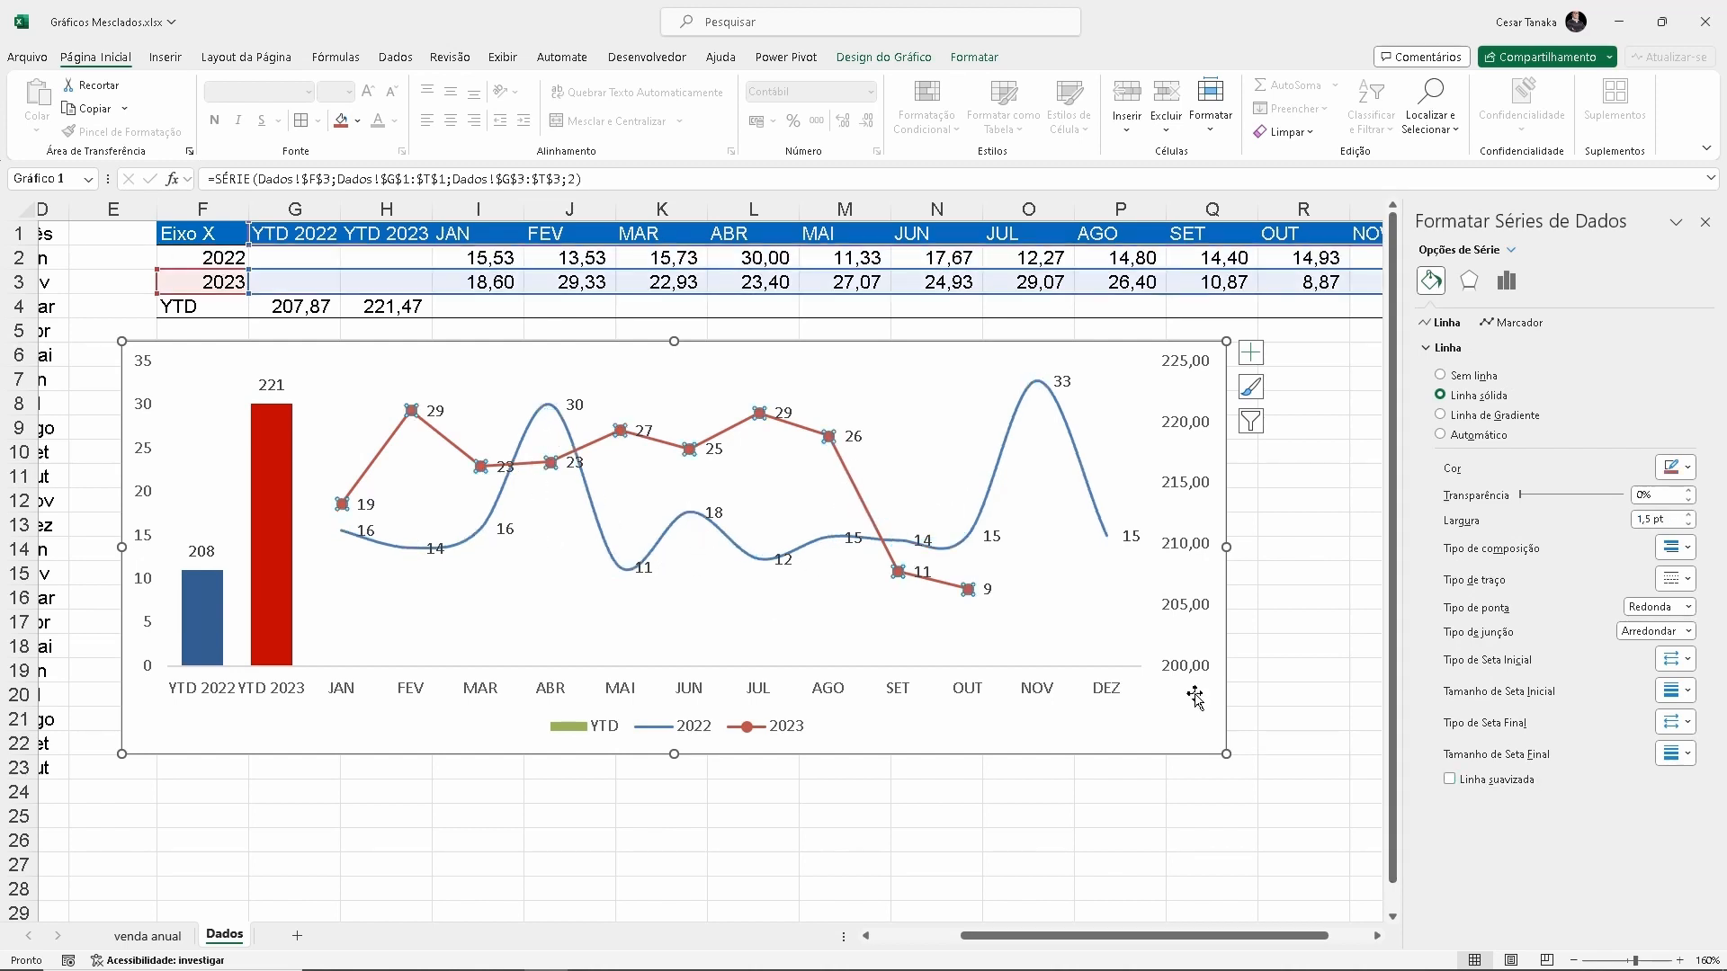
pyautogui.click(1450, 780)
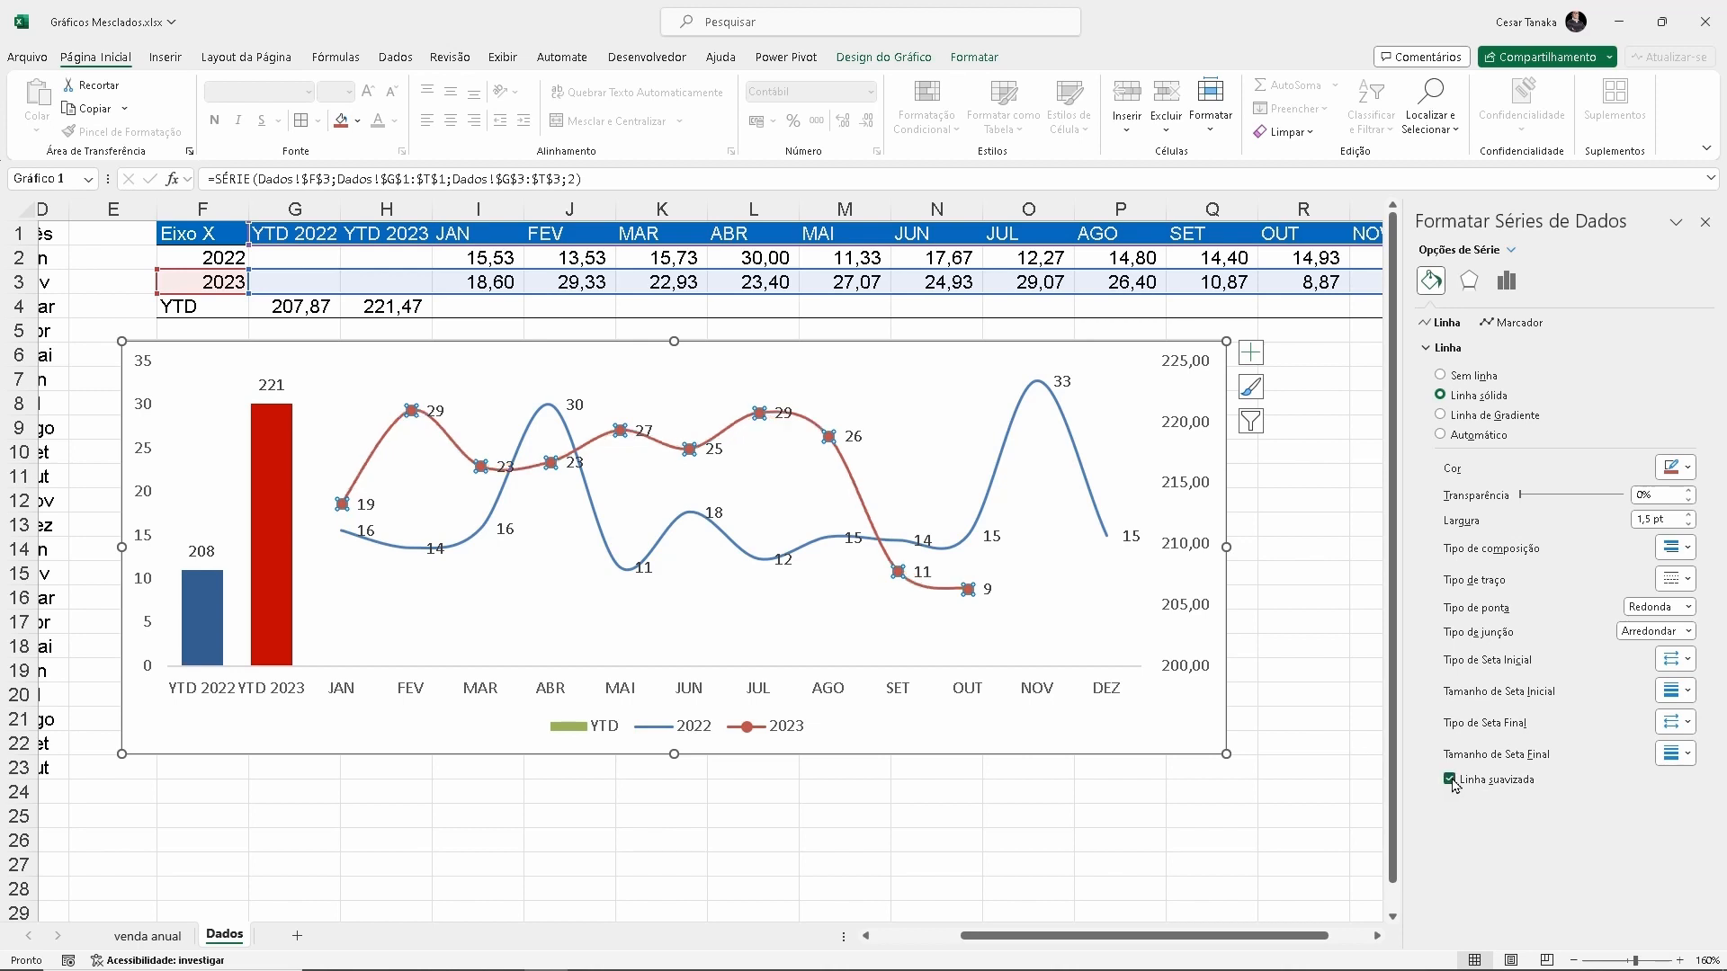
# Set the data label position to Acima for both the 2023 and 2022 lines
pyautogui.moveTo(413, 409)
pyautogui.click(716, 450)
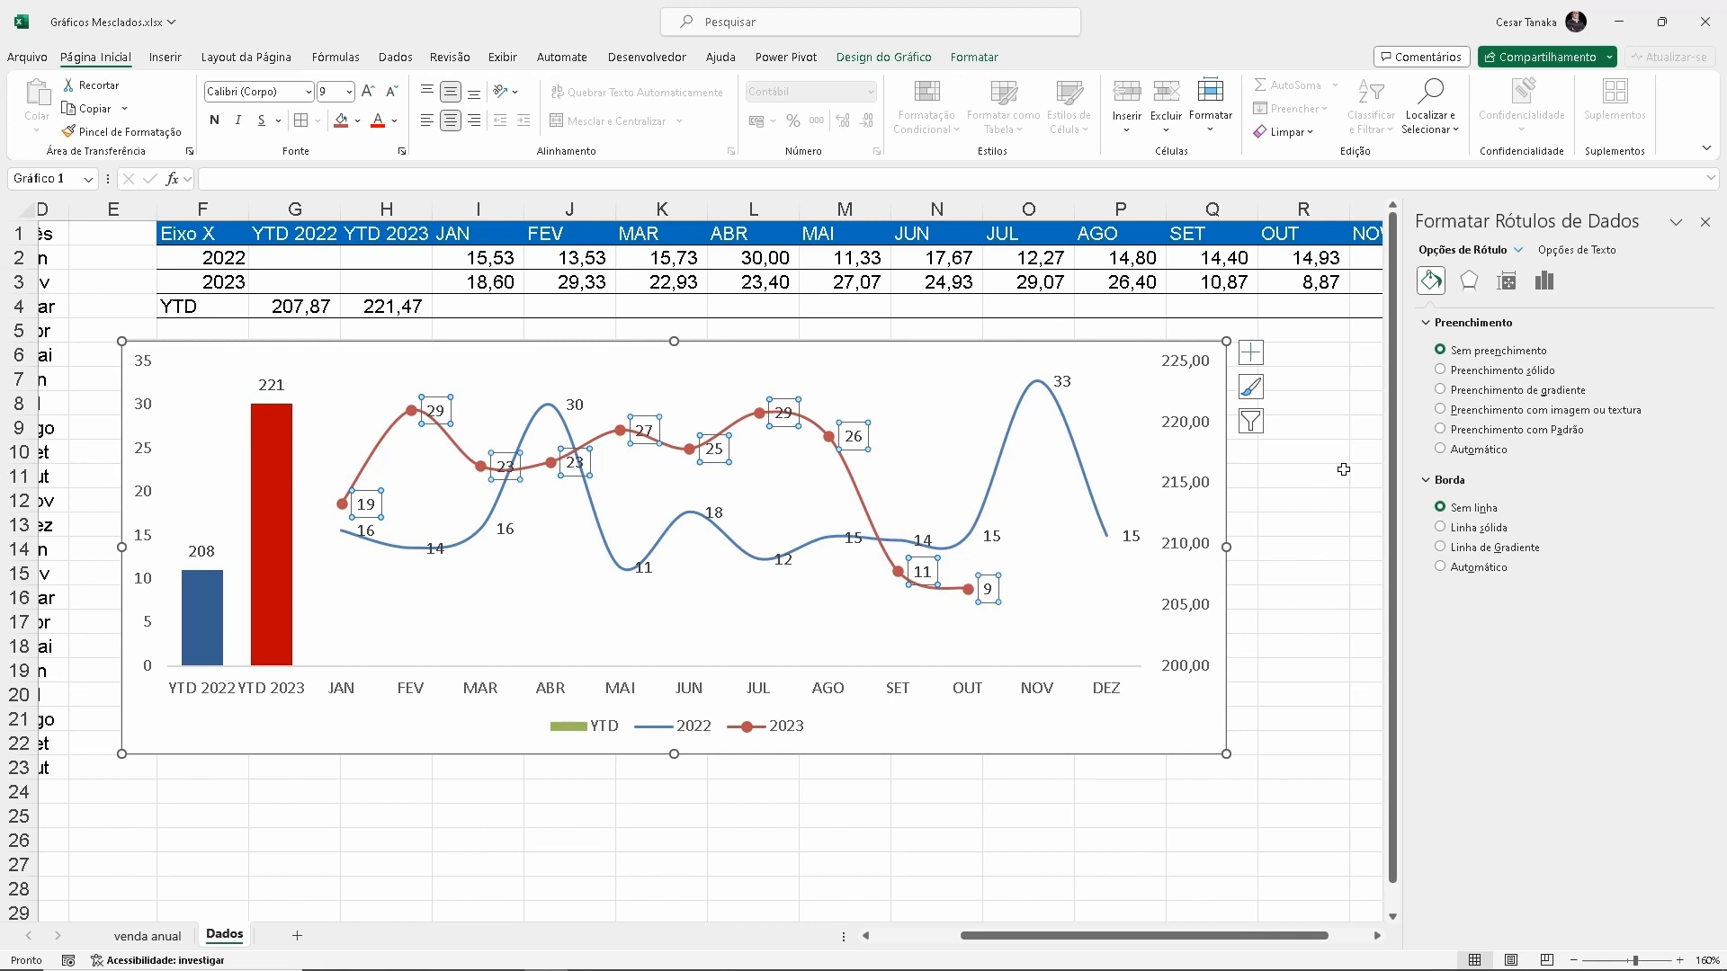
pyautogui.click(1544, 283)
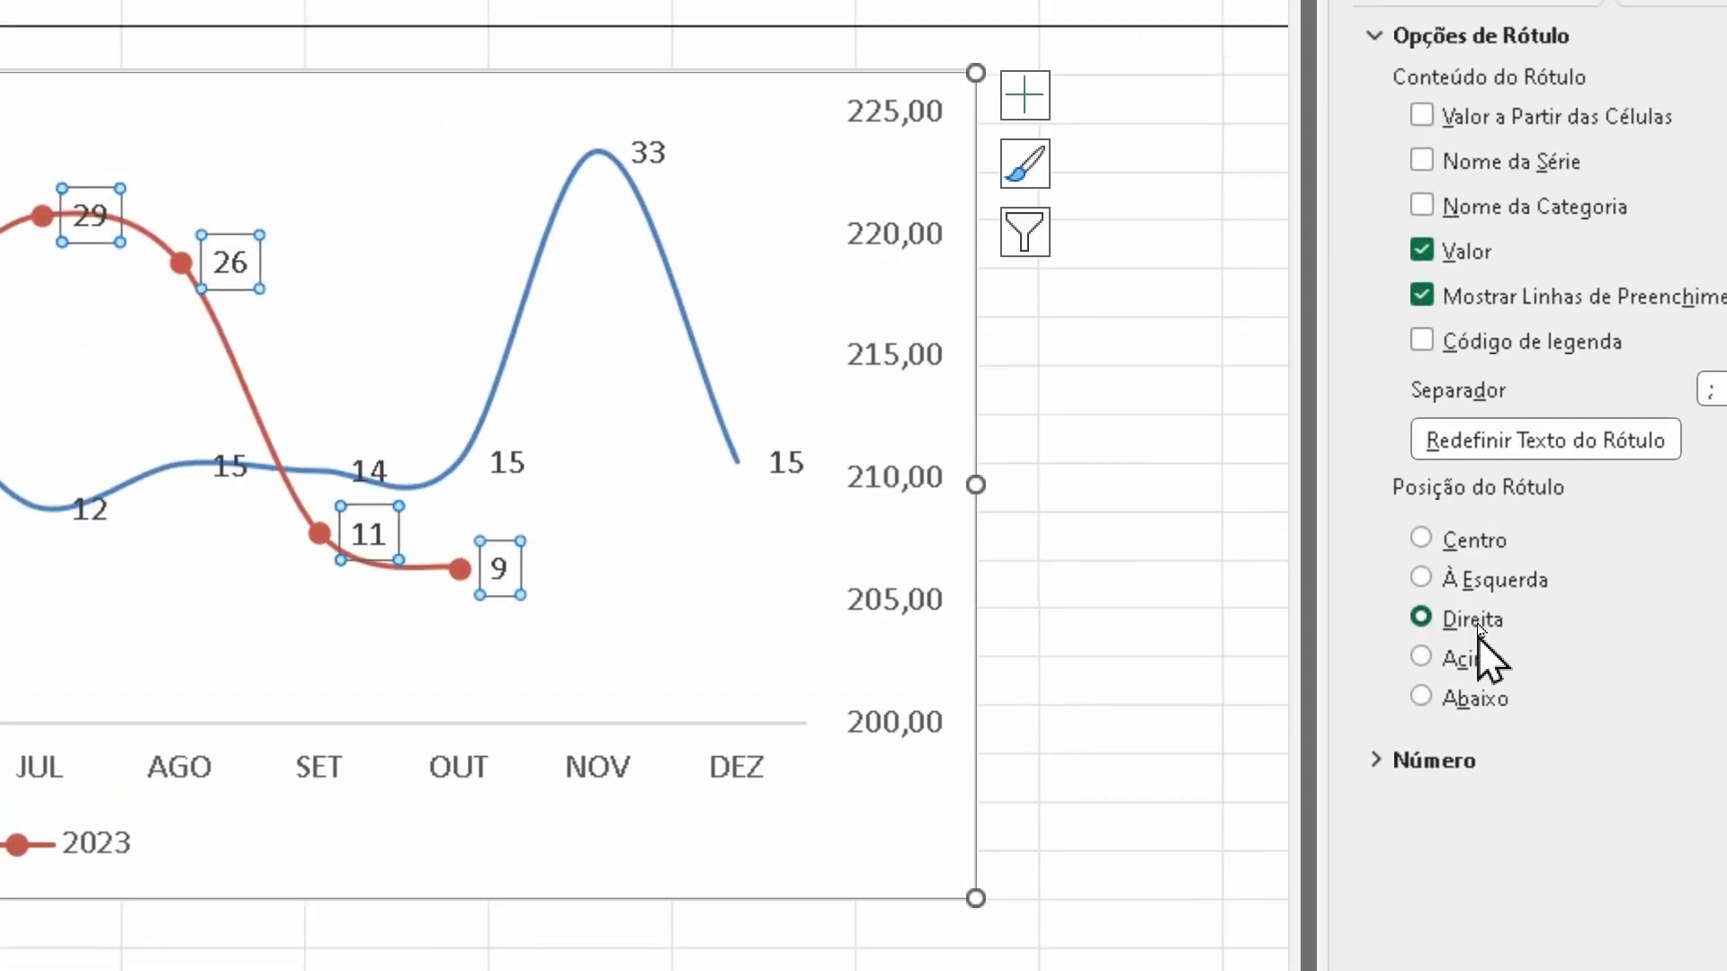
pyautogui.click(1480, 658)
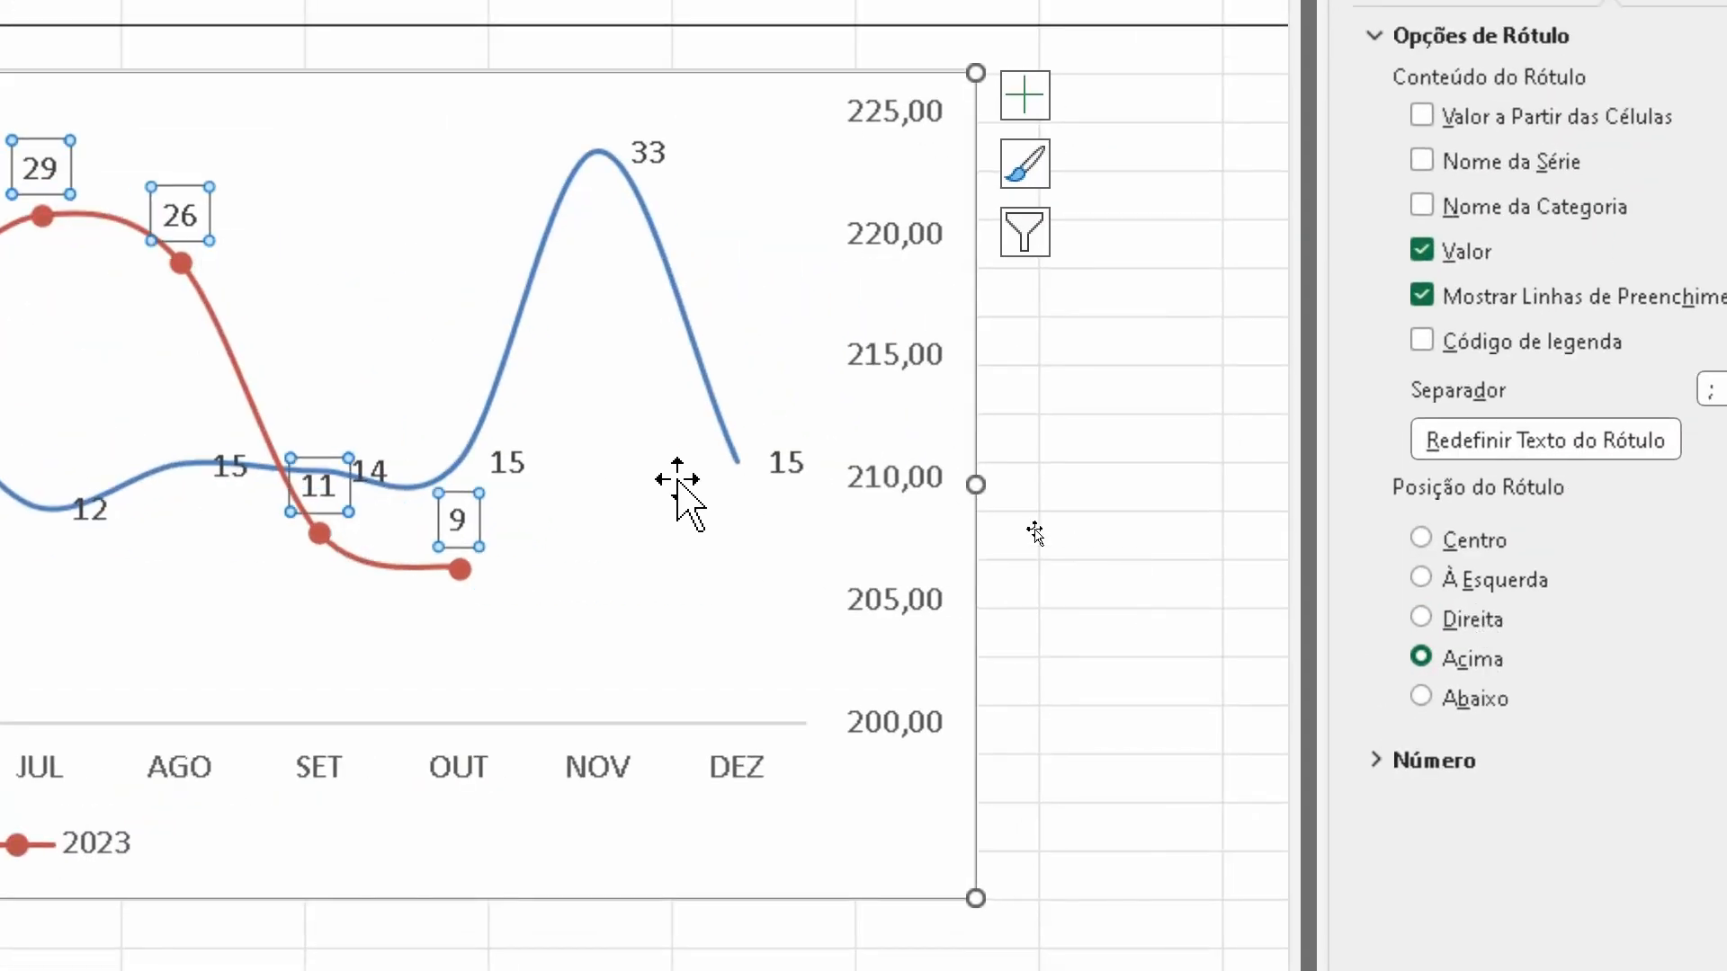
pyautogui.click(784, 464)
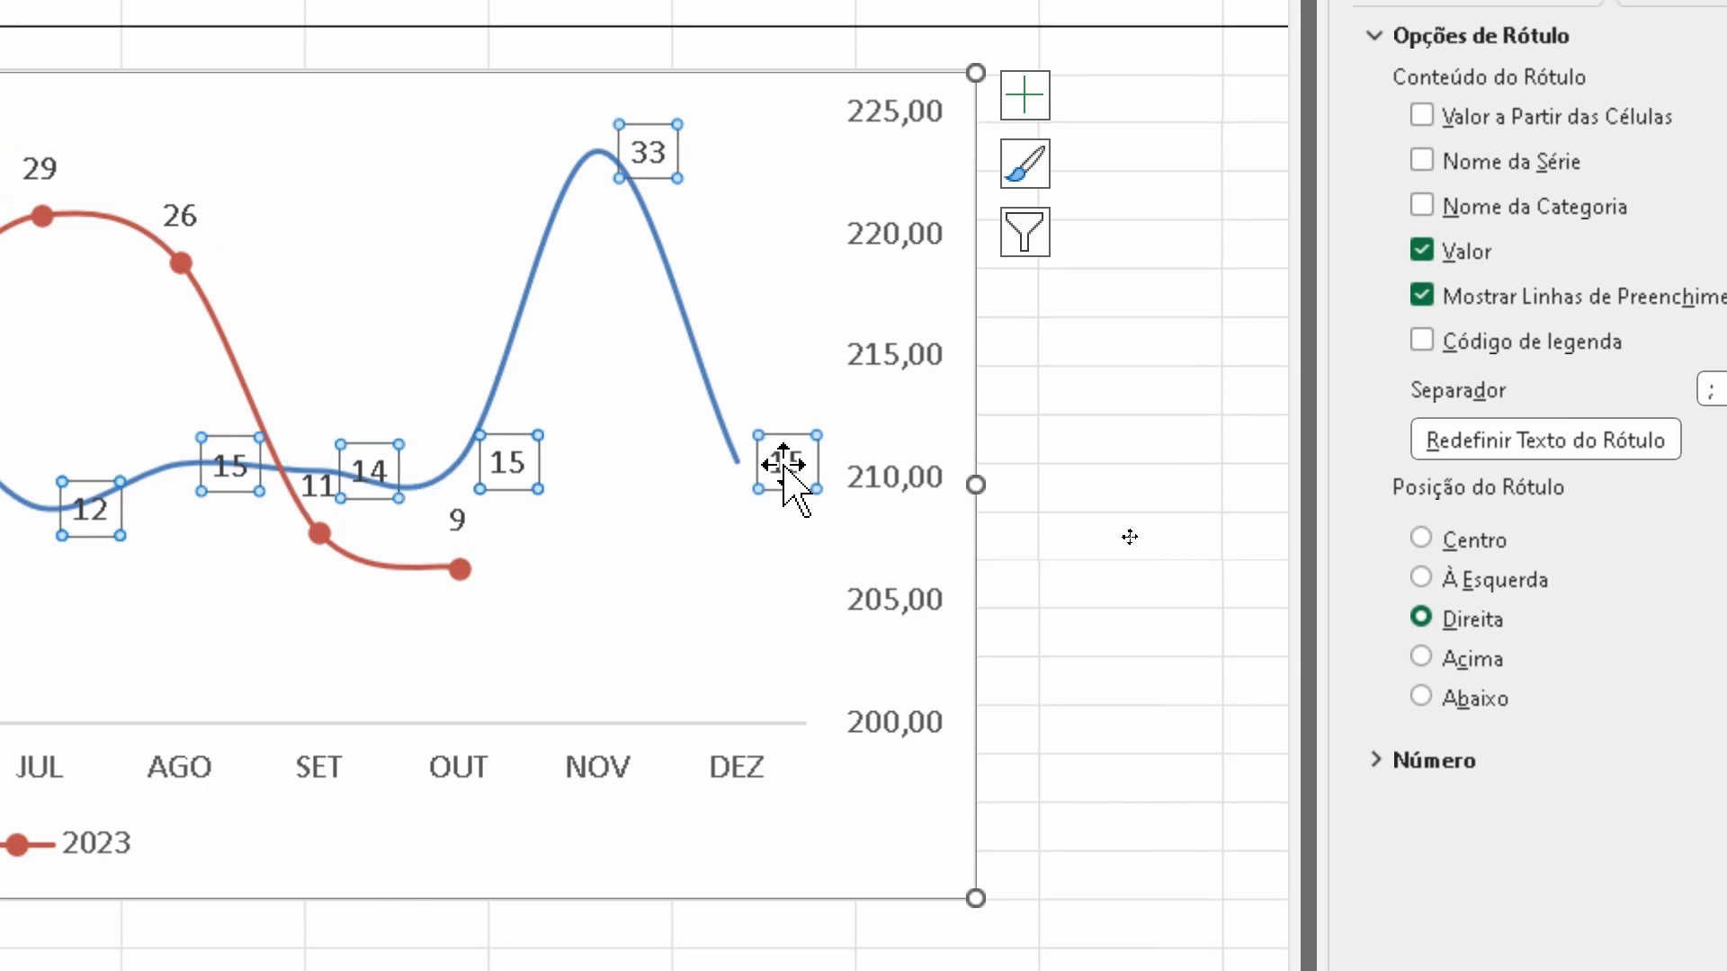
pyautogui.click(1486, 661)
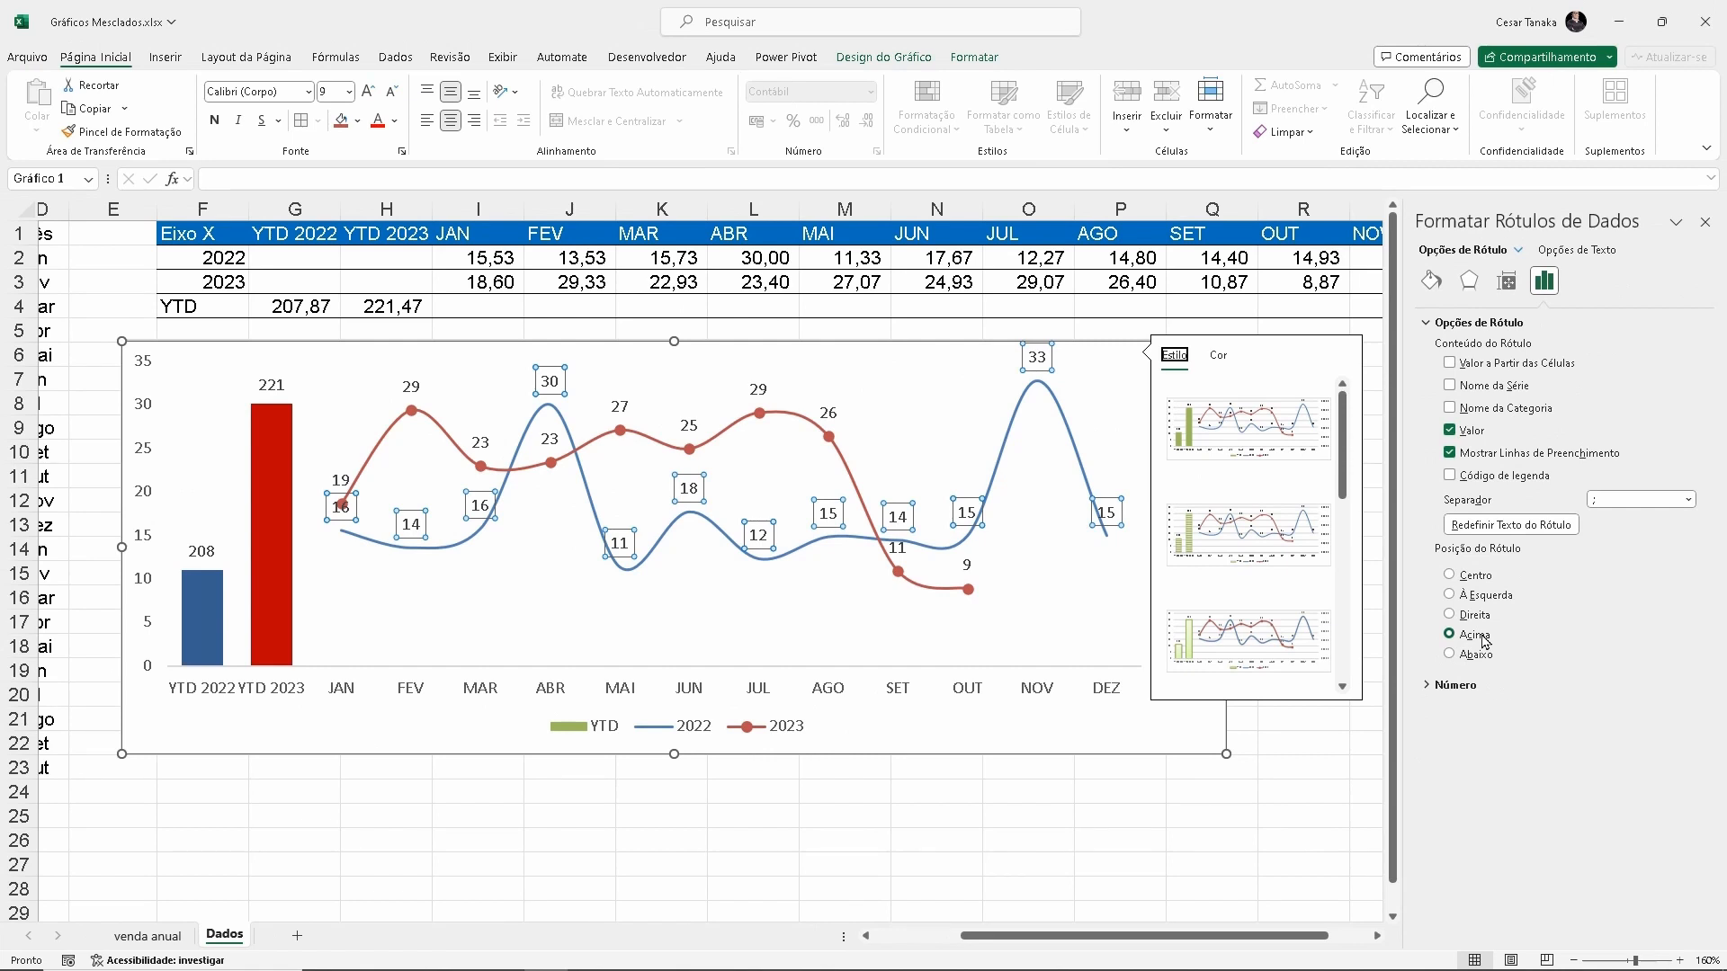
# Move the 2022 series' JAN data label below its line so it clears the 2023 marker
pyautogui.click(513, 609)
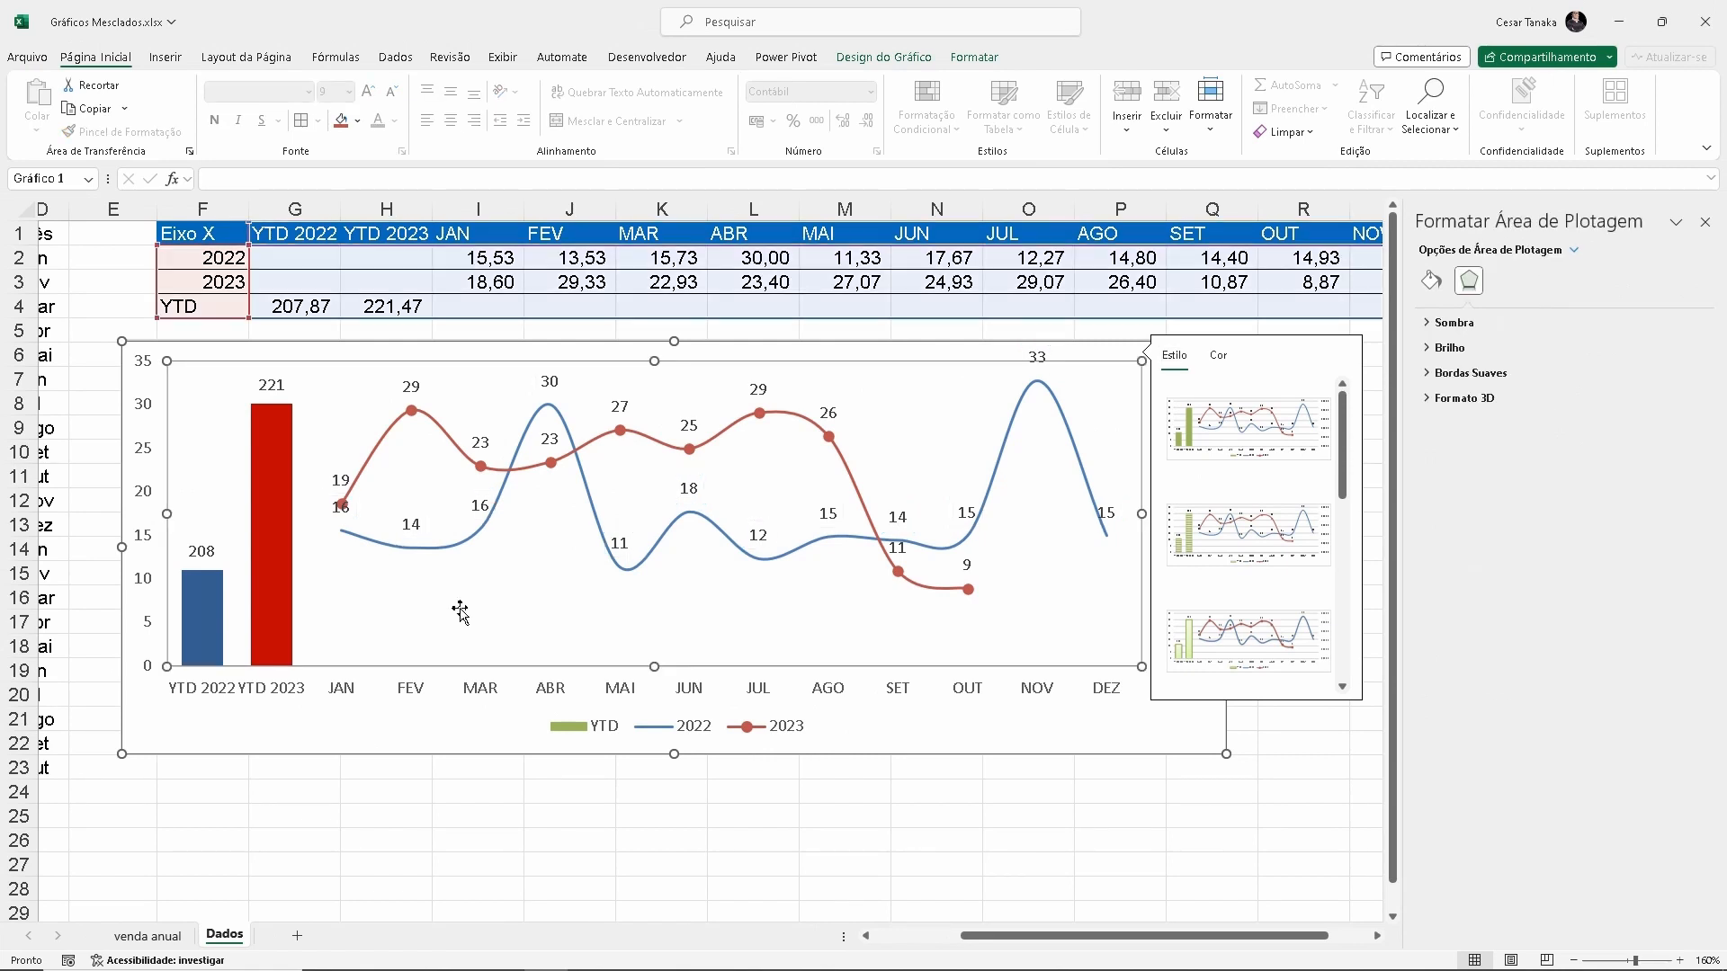
pyautogui.click(342, 510)
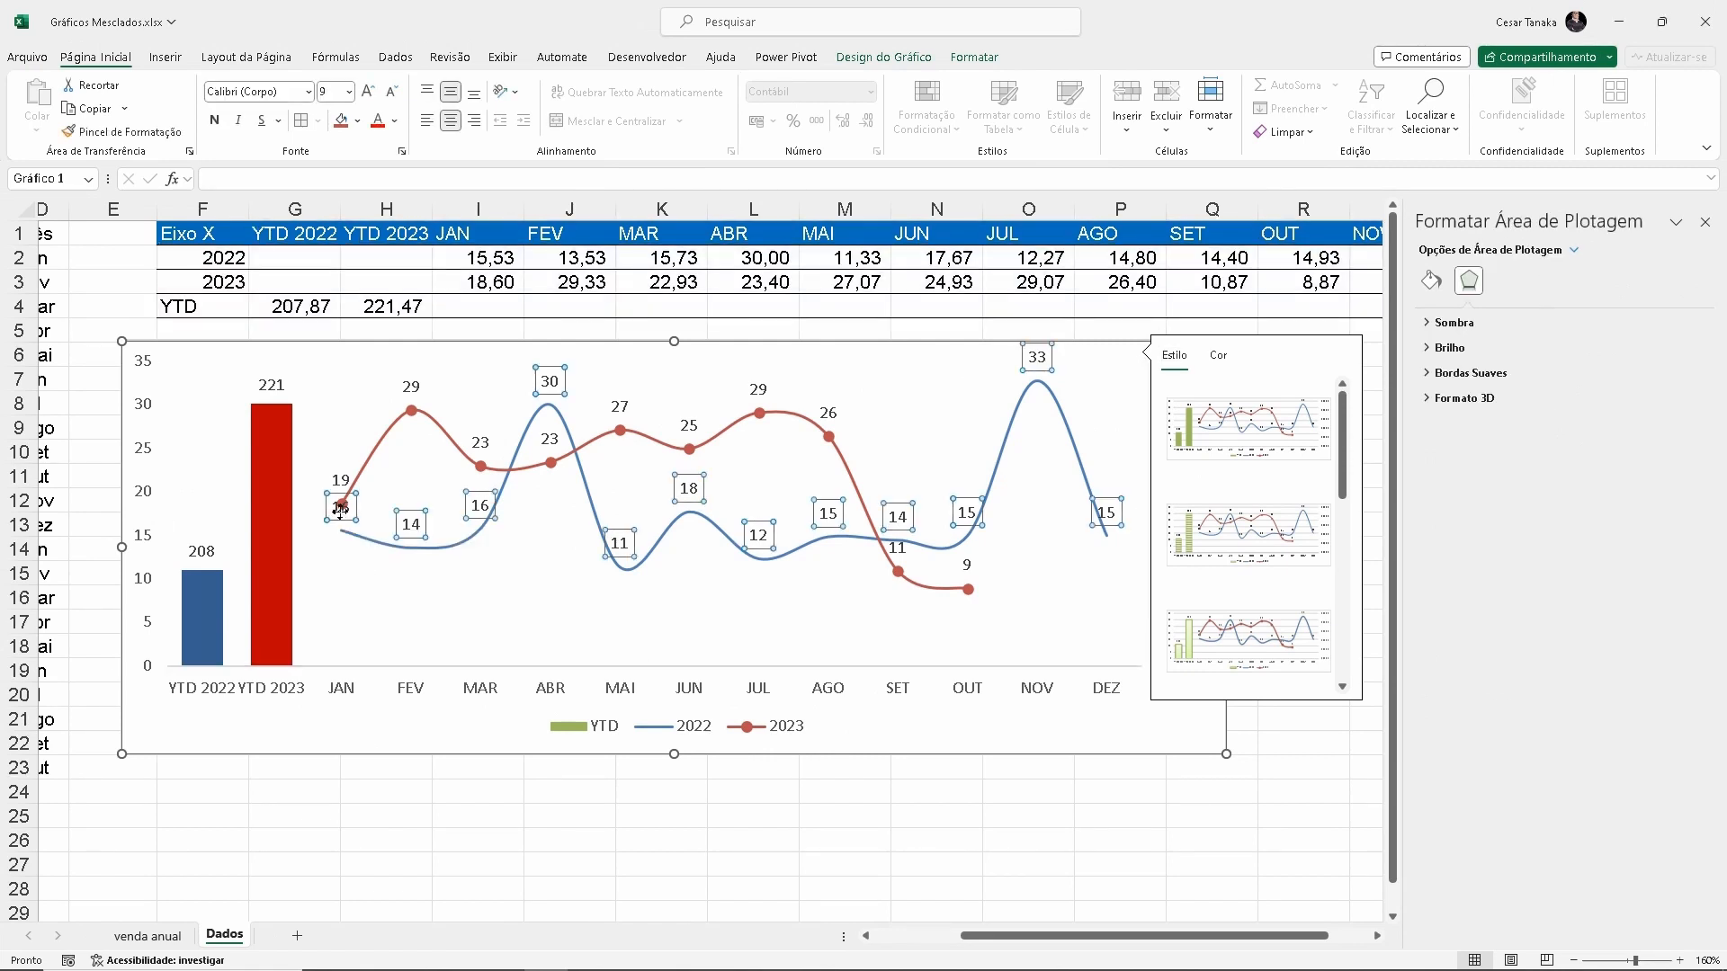
pyautogui.click(340, 510)
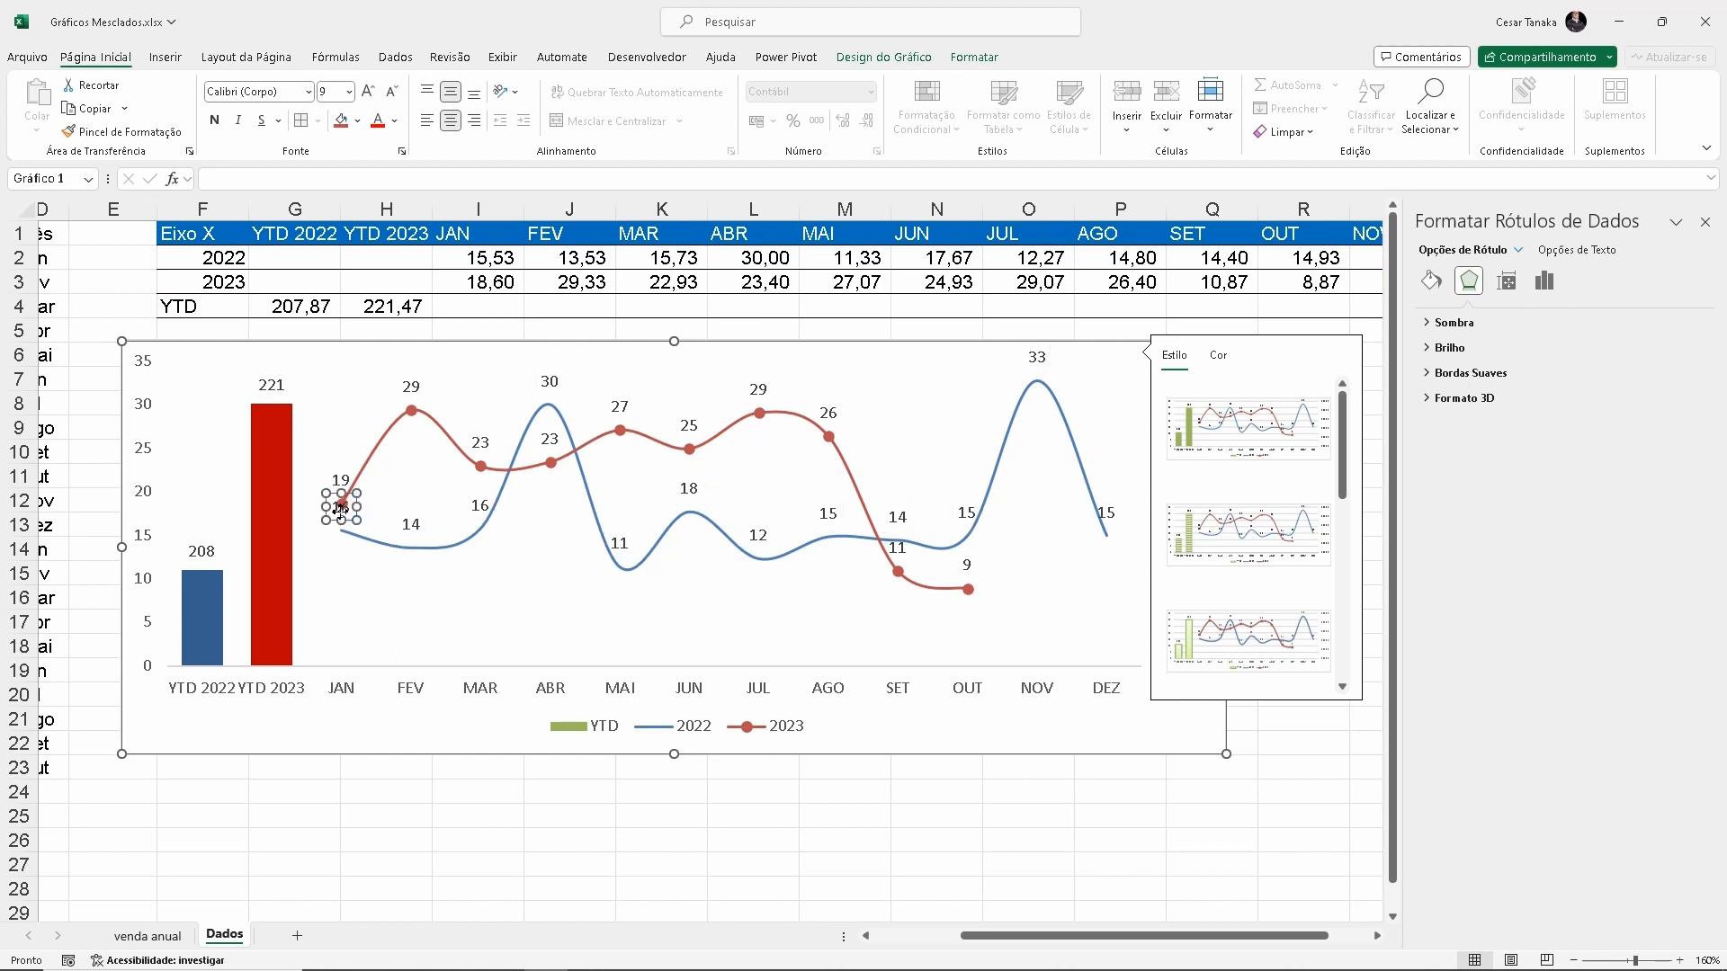
pyautogui.moveTo(349, 520); pyautogui.dragTo(350, 566)
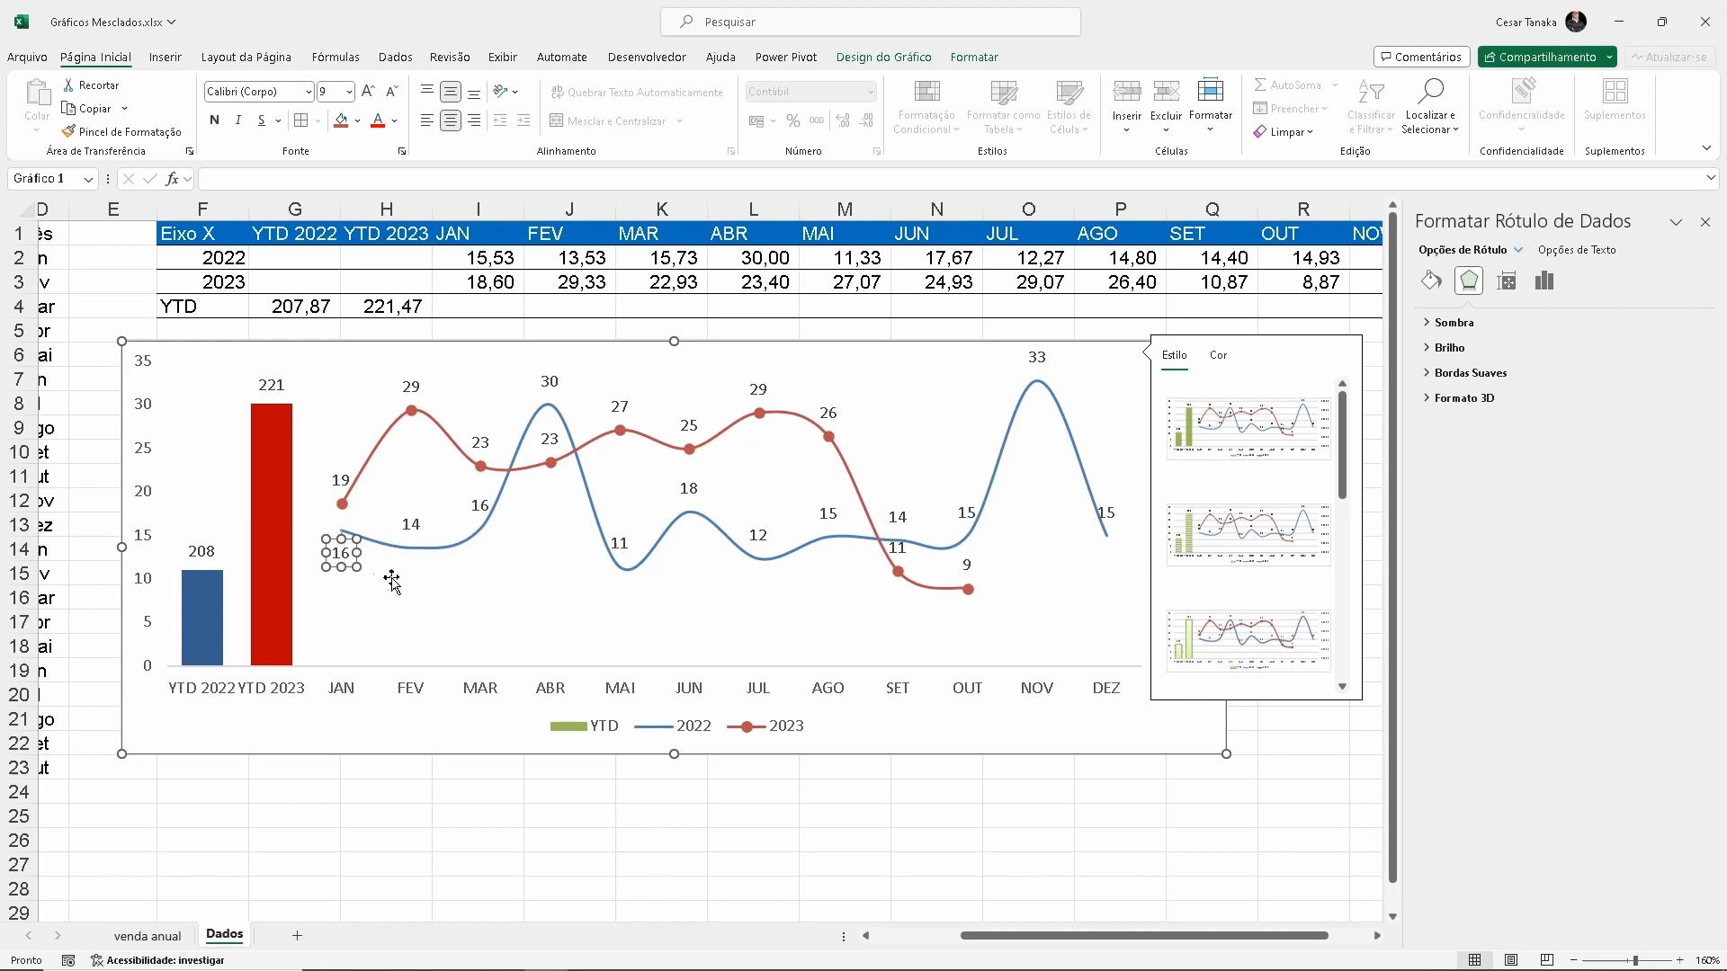
pyautogui.click(475, 590)
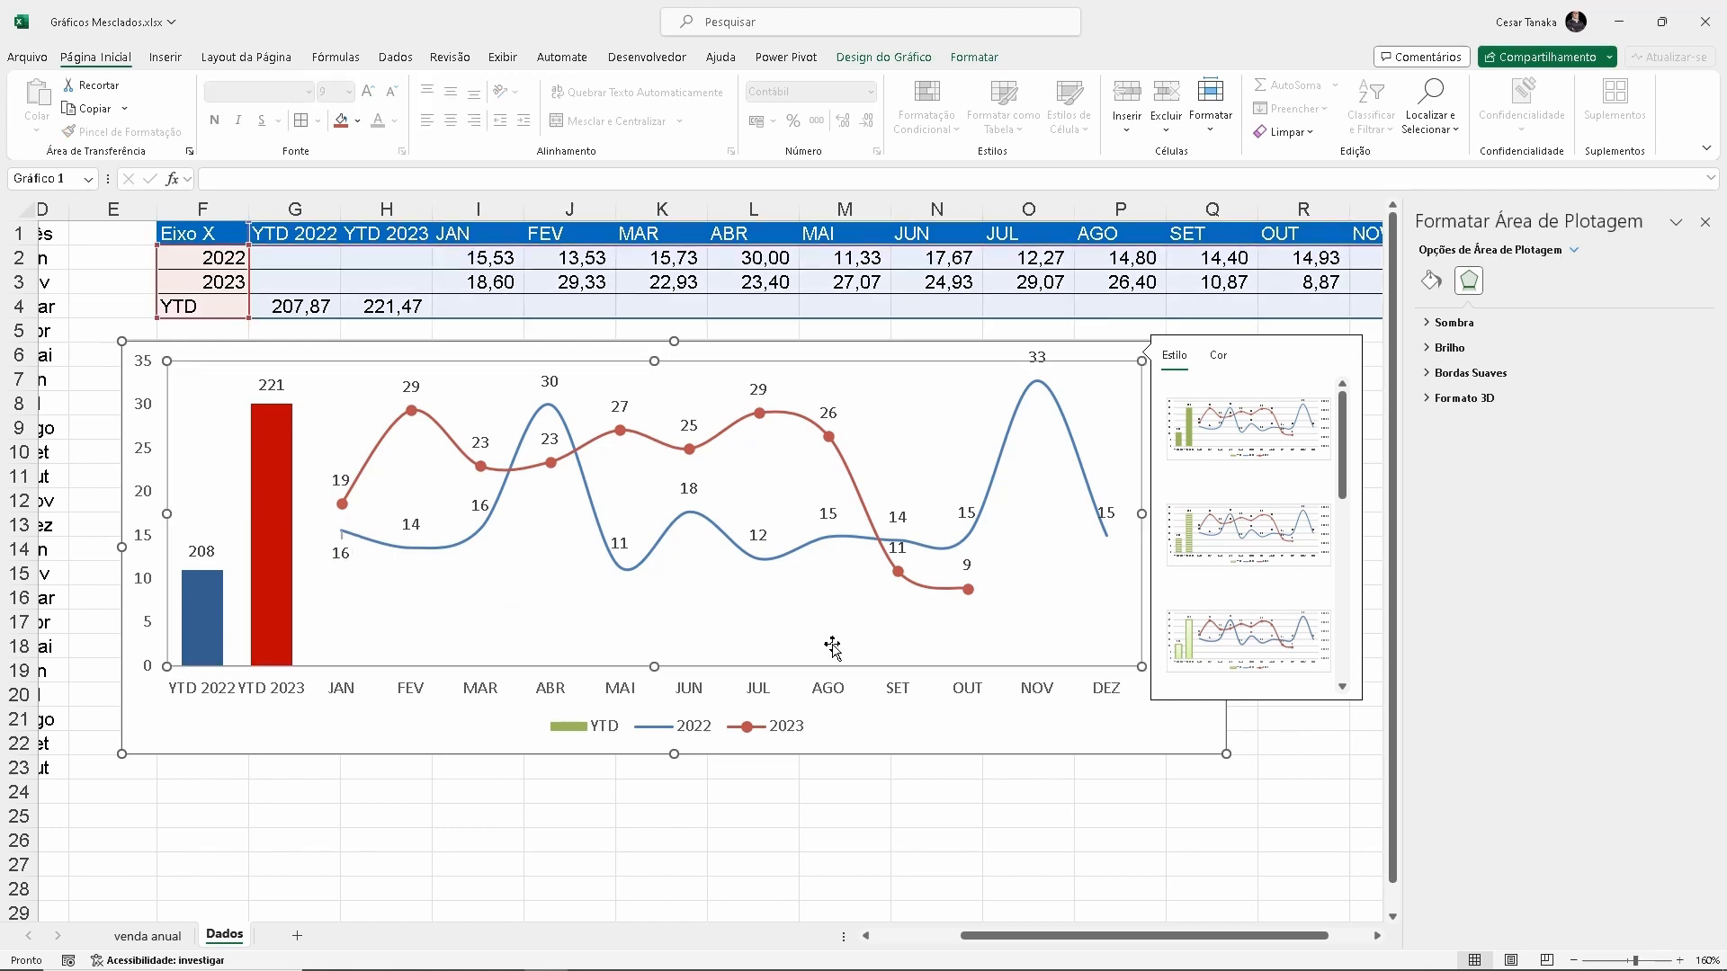
# Move the 2023 series' SET and ABR data labels below their markers
pyautogui.click(901, 552)
pyautogui.click(898, 549)
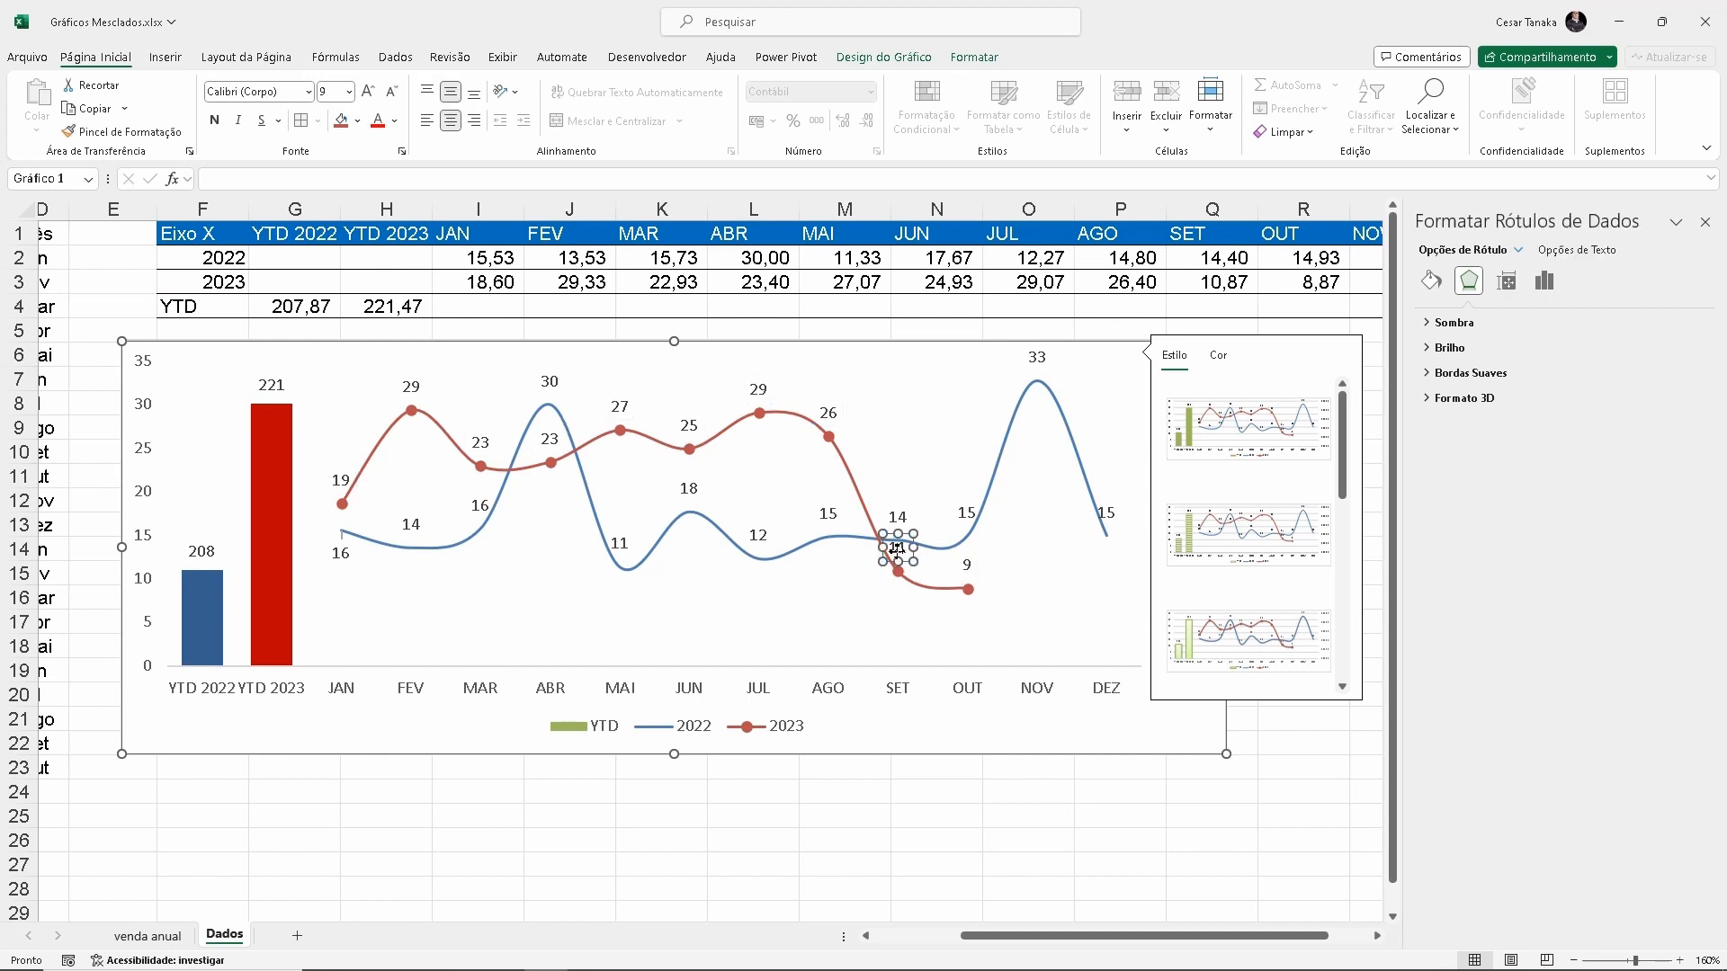
pyautogui.moveTo(903, 558); pyautogui.dragTo(902, 601)
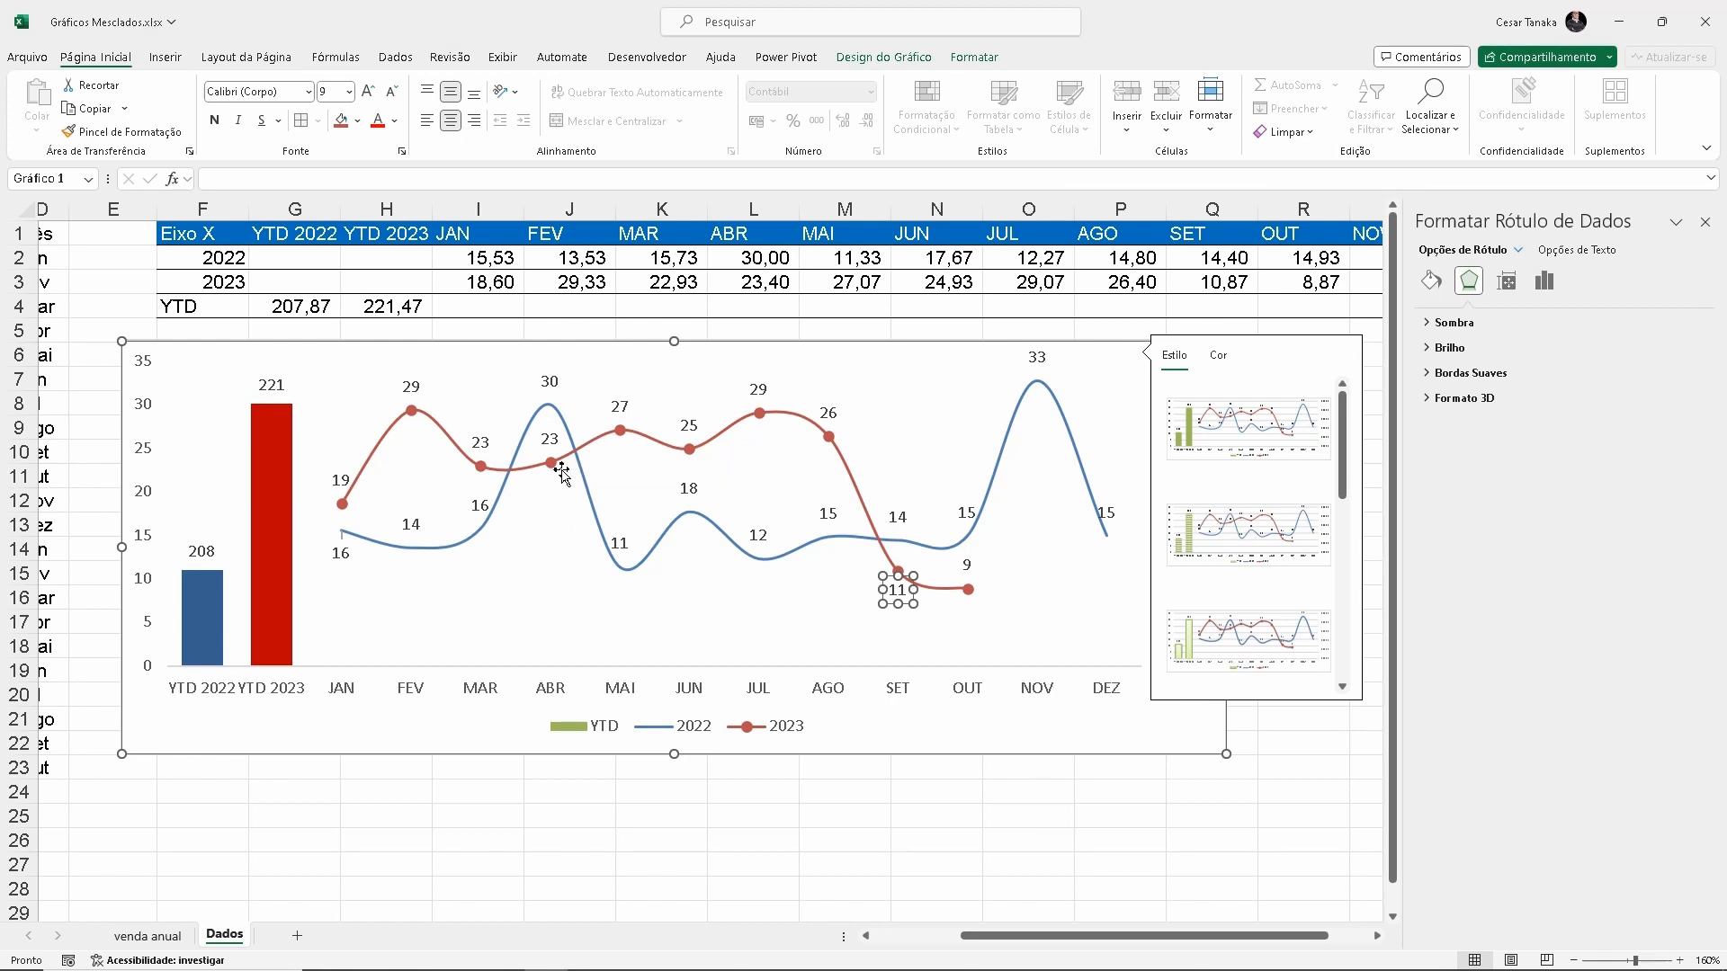
pyautogui.click(551, 439)
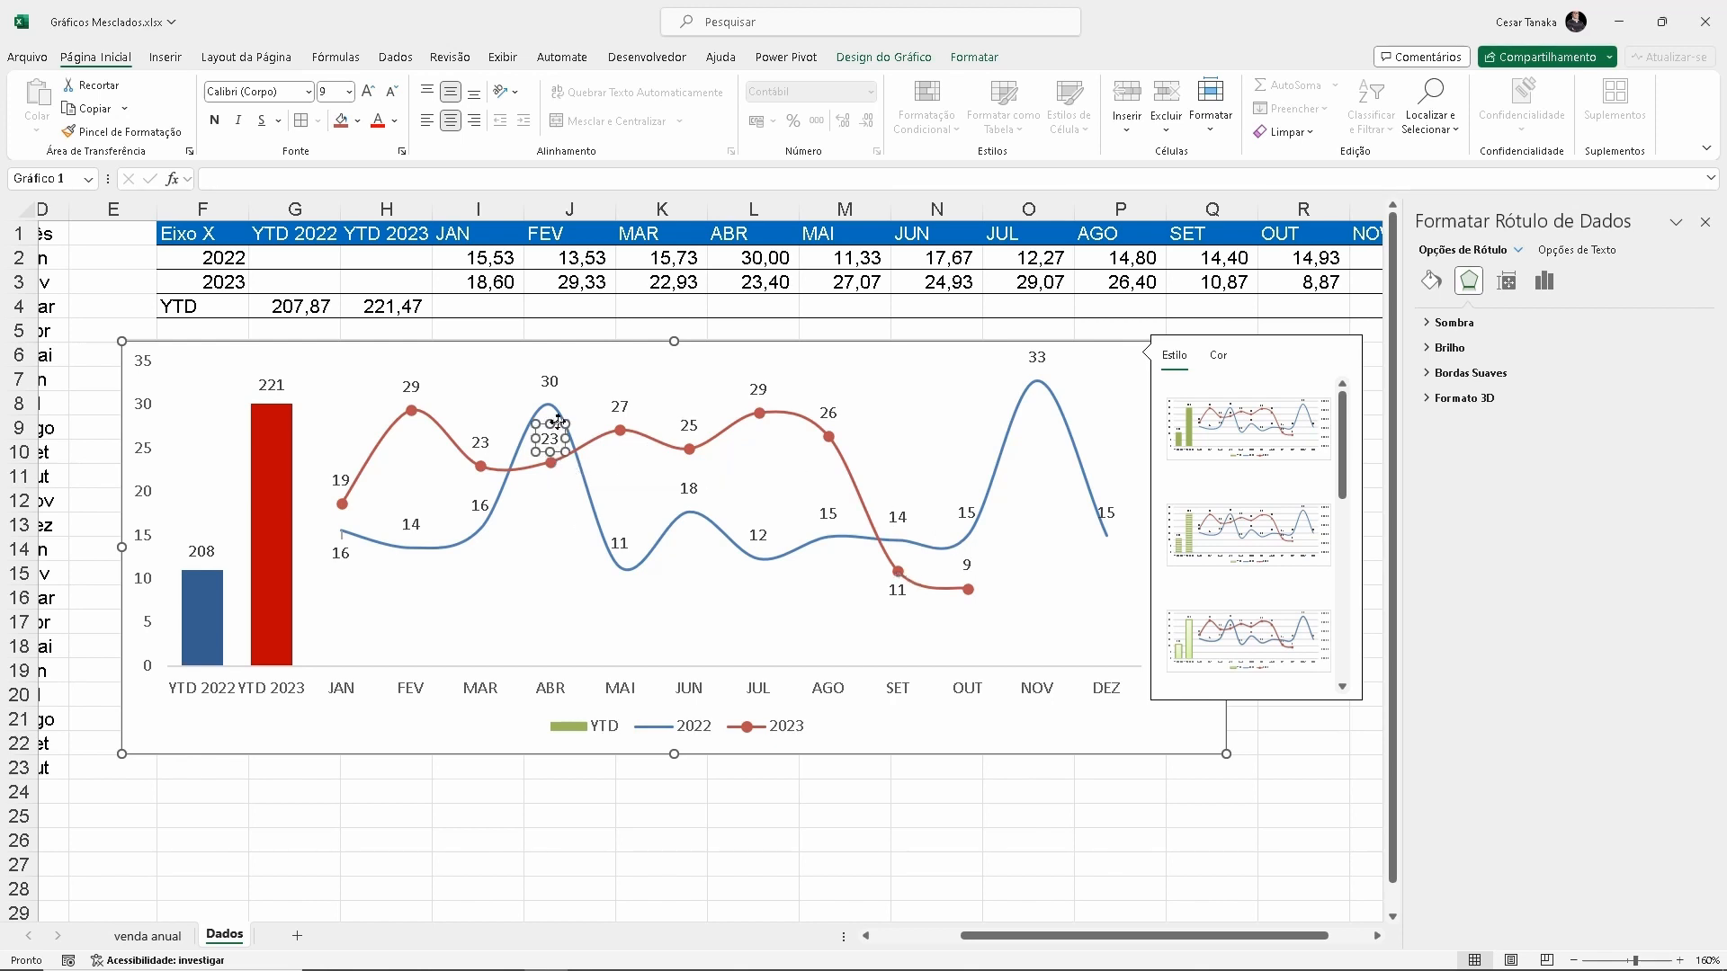
pyautogui.moveTo(558, 422); pyautogui.dragTo(559, 476)
pyautogui.click(1147, 729)
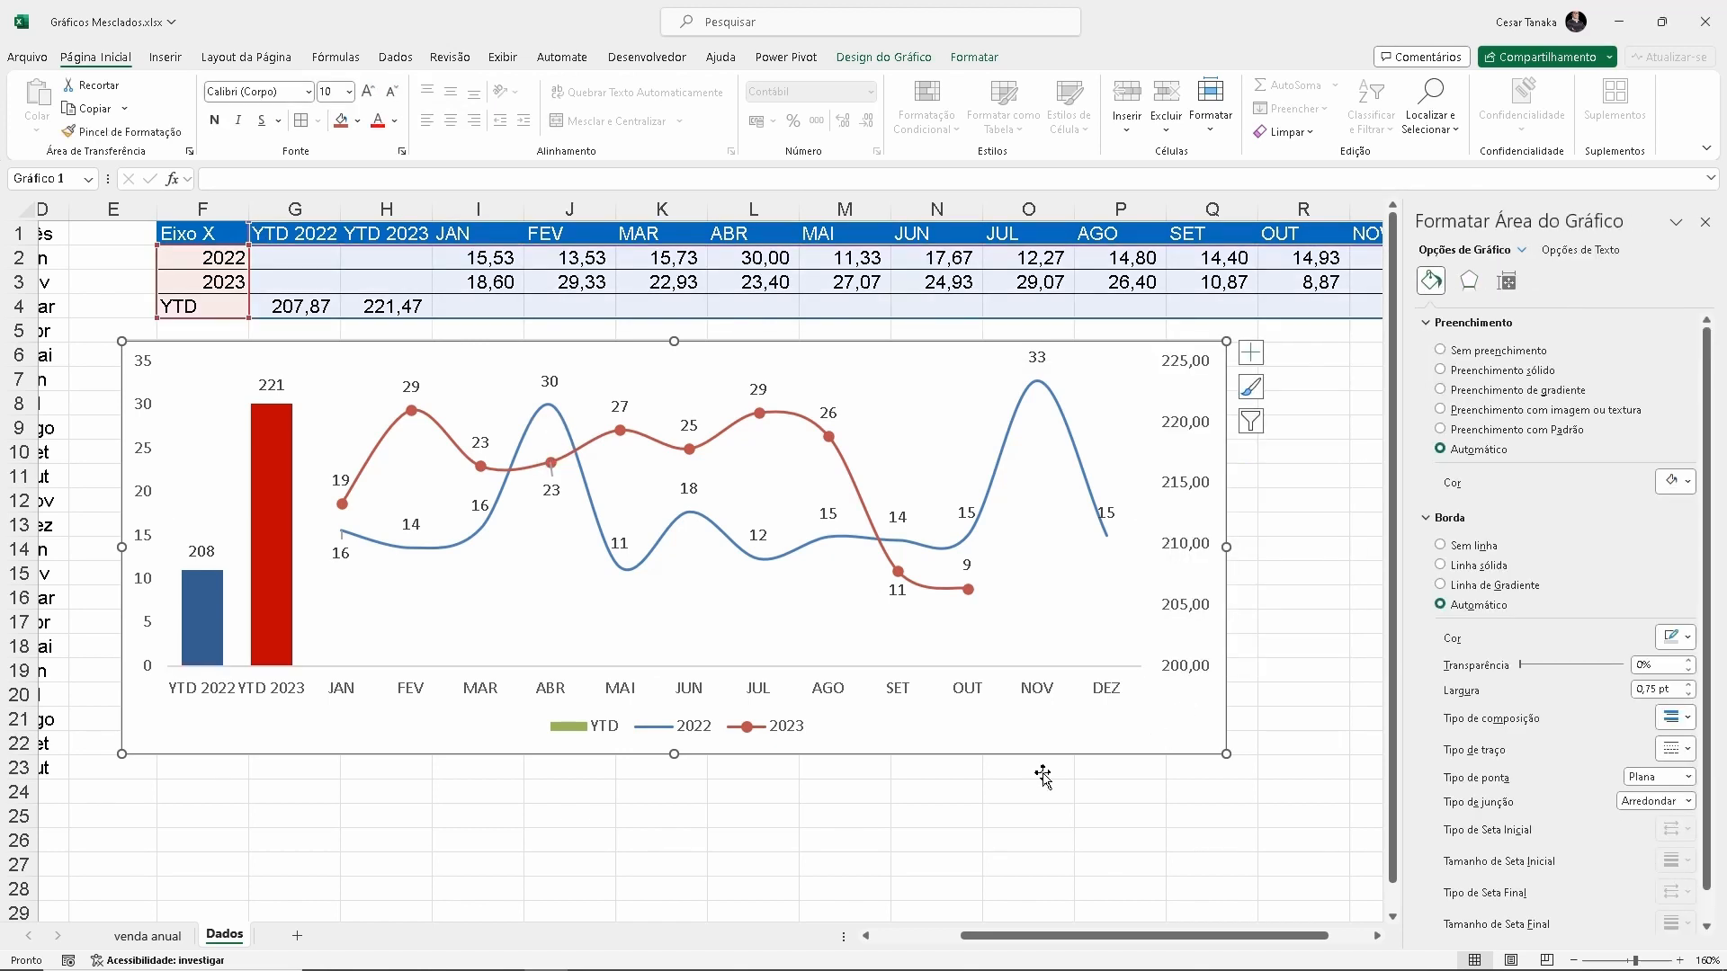
# Compare with the reference chart on the venda anual sheet and delete only the YTD entry from the Dados chart's legend
pyautogui.click(154, 938)
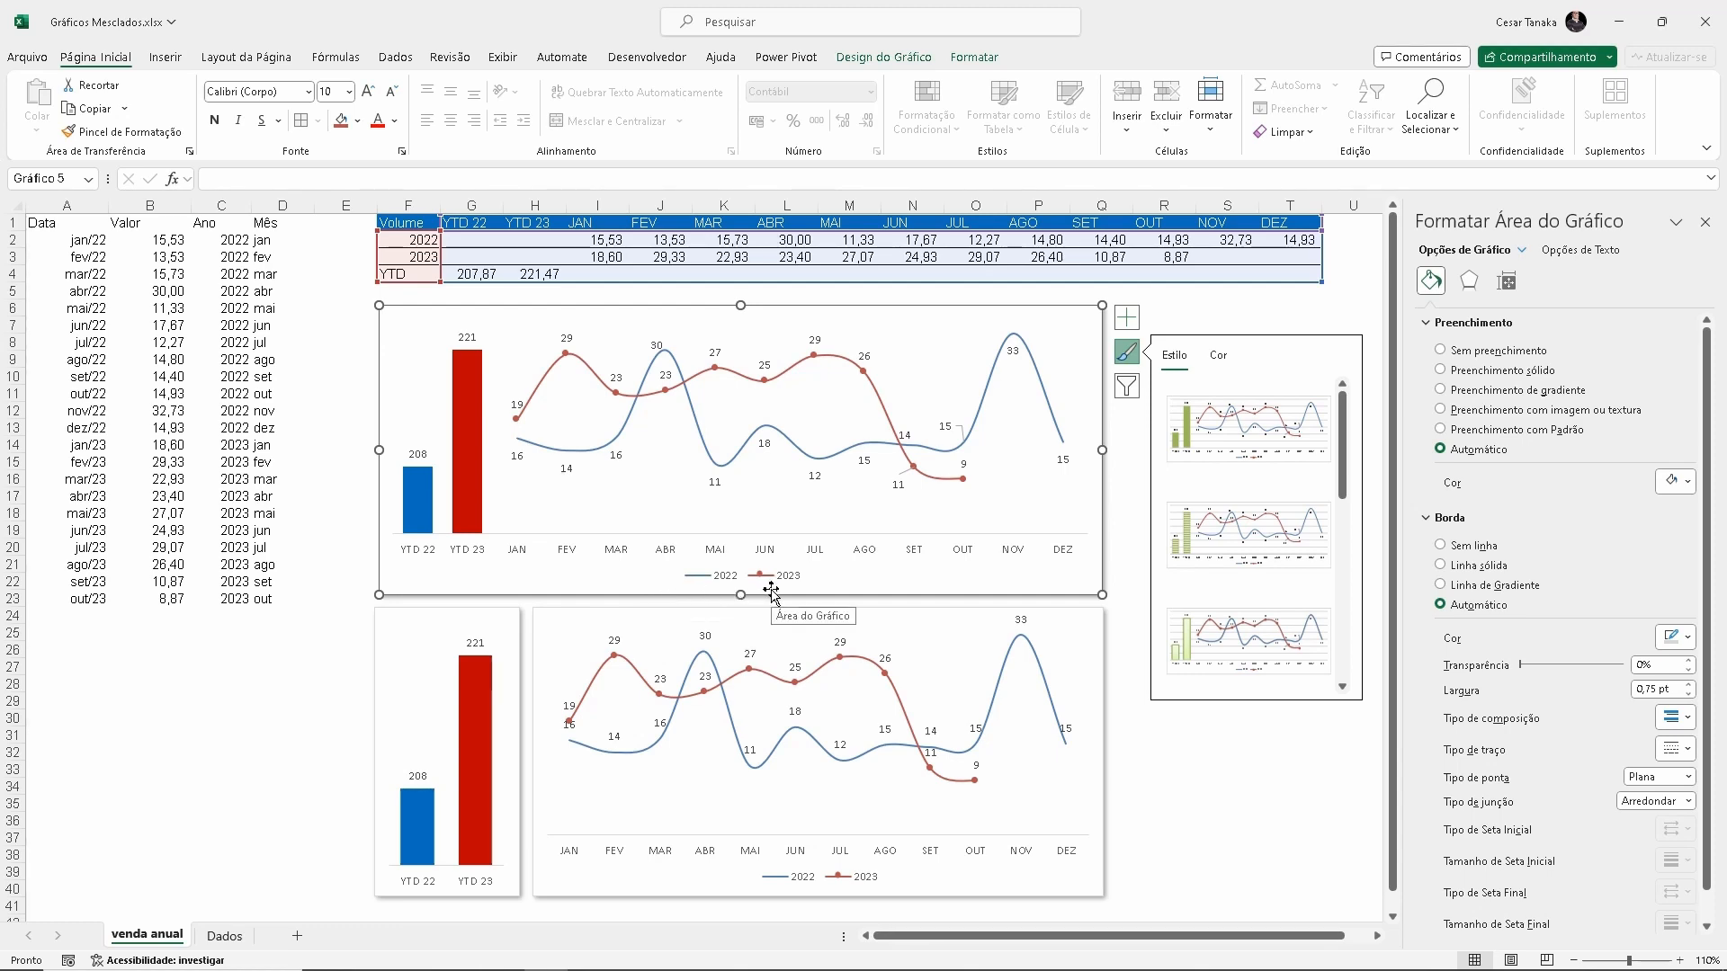
pyautogui.click(225, 936)
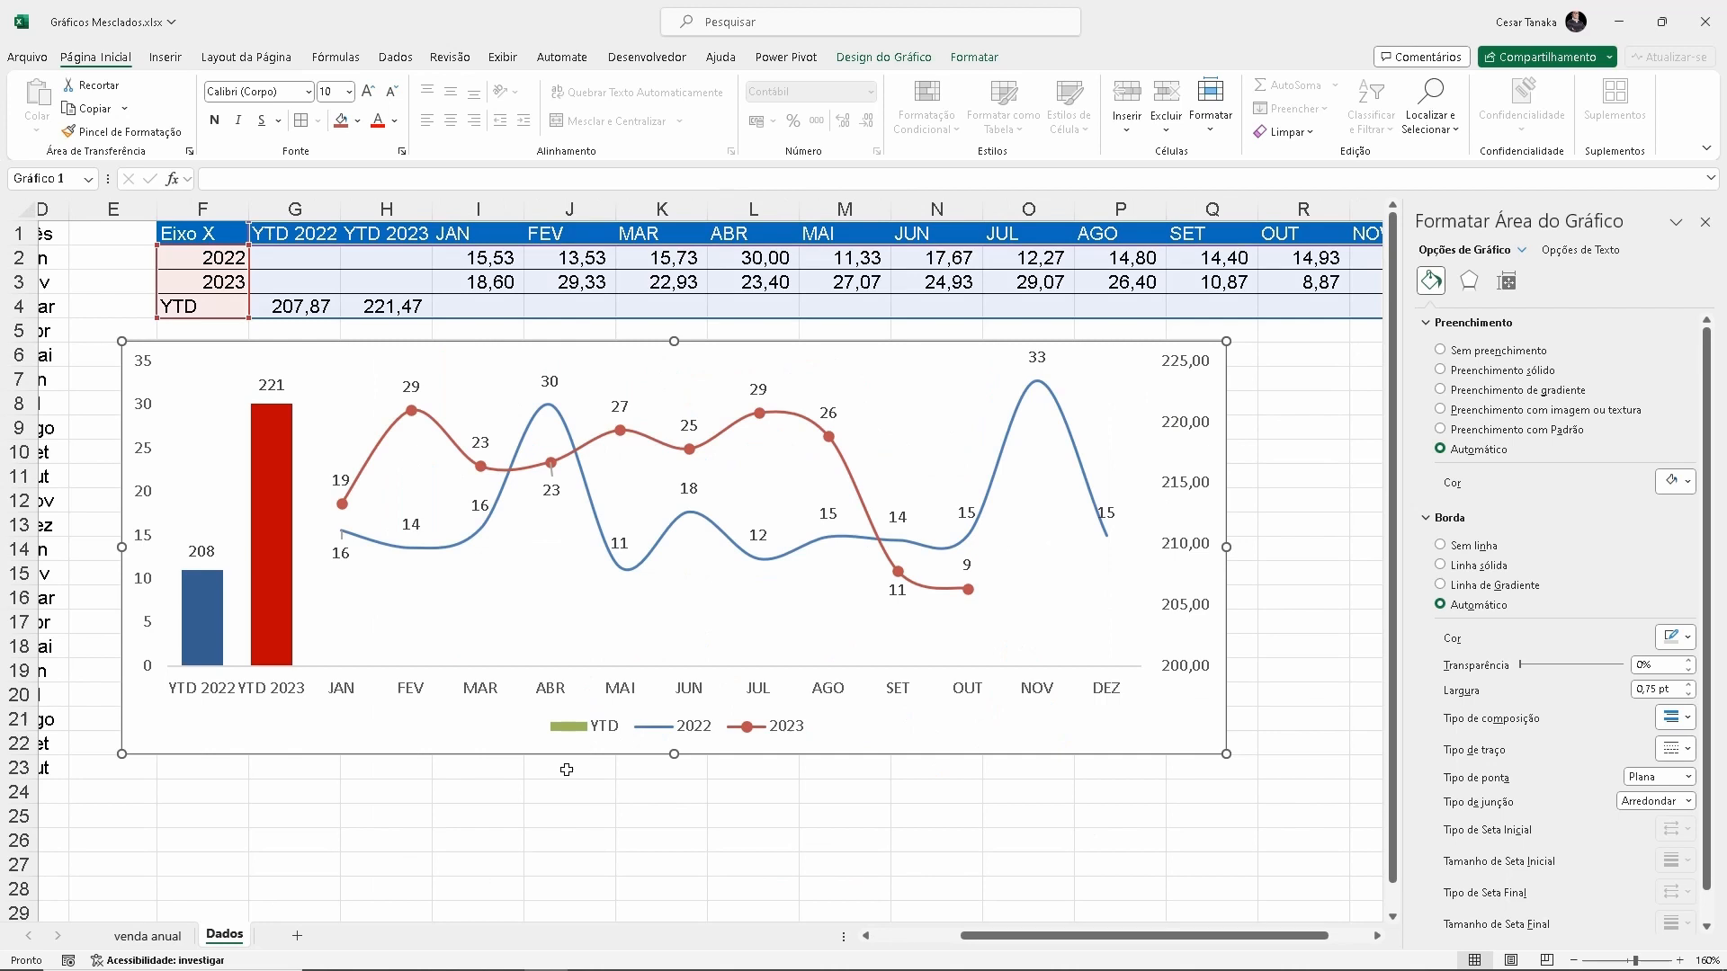
pyautogui.click(598, 734)
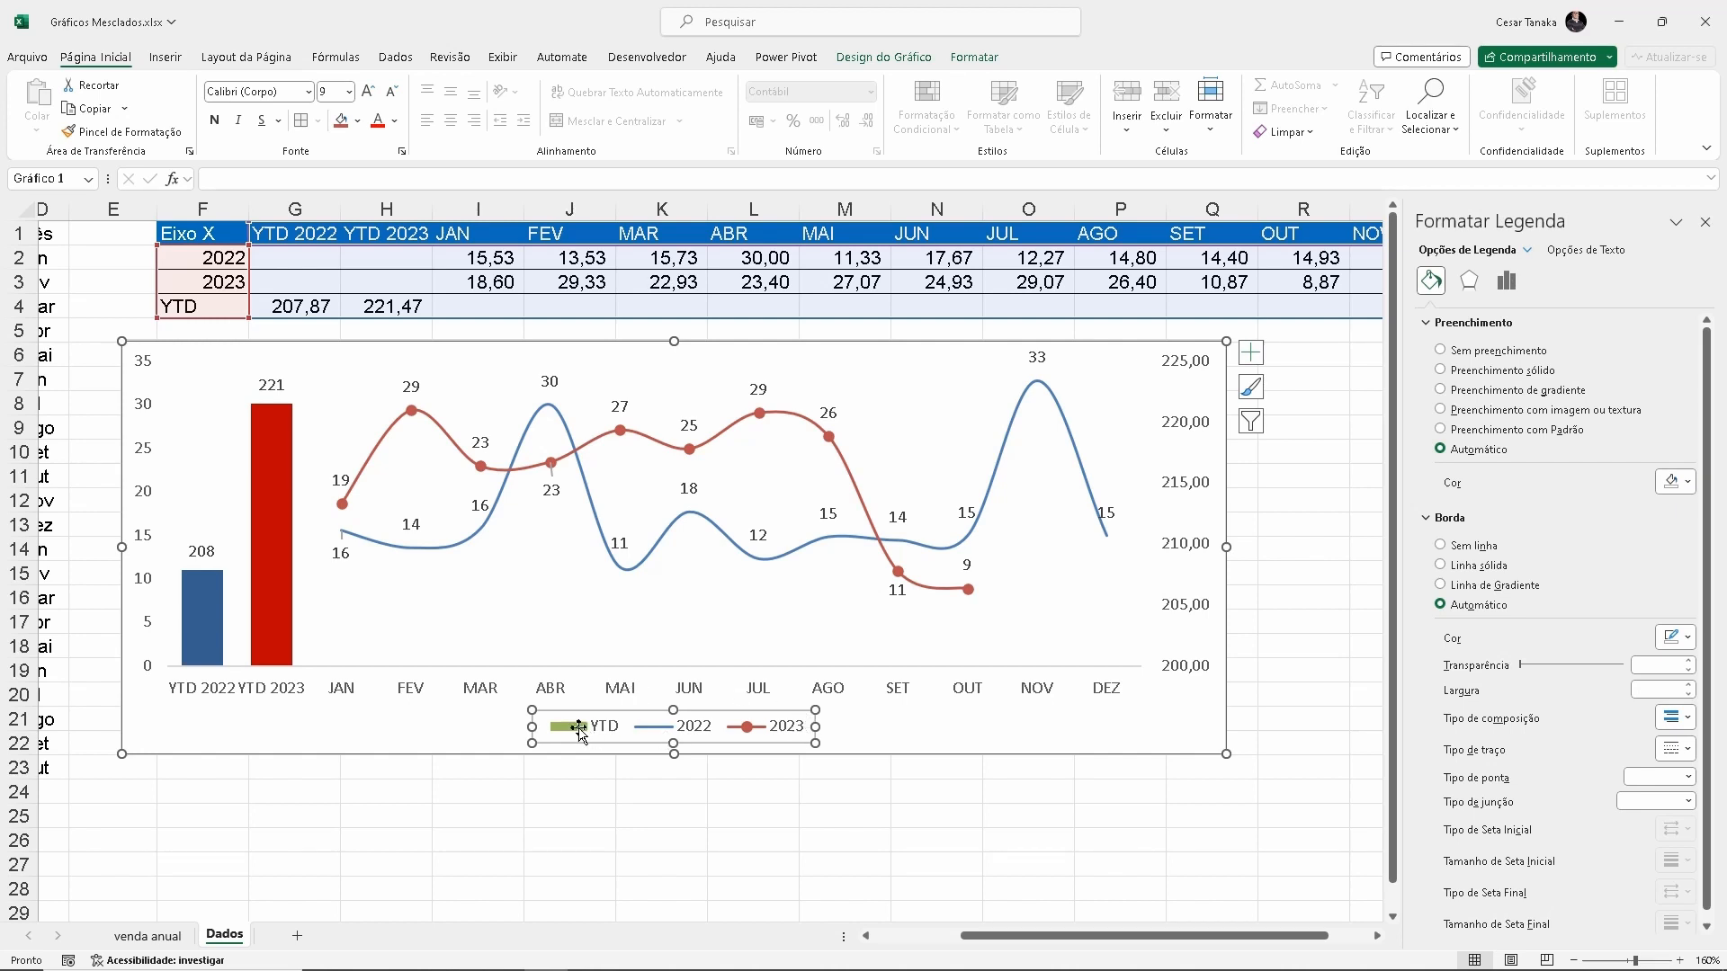
pyautogui.click(580, 731)
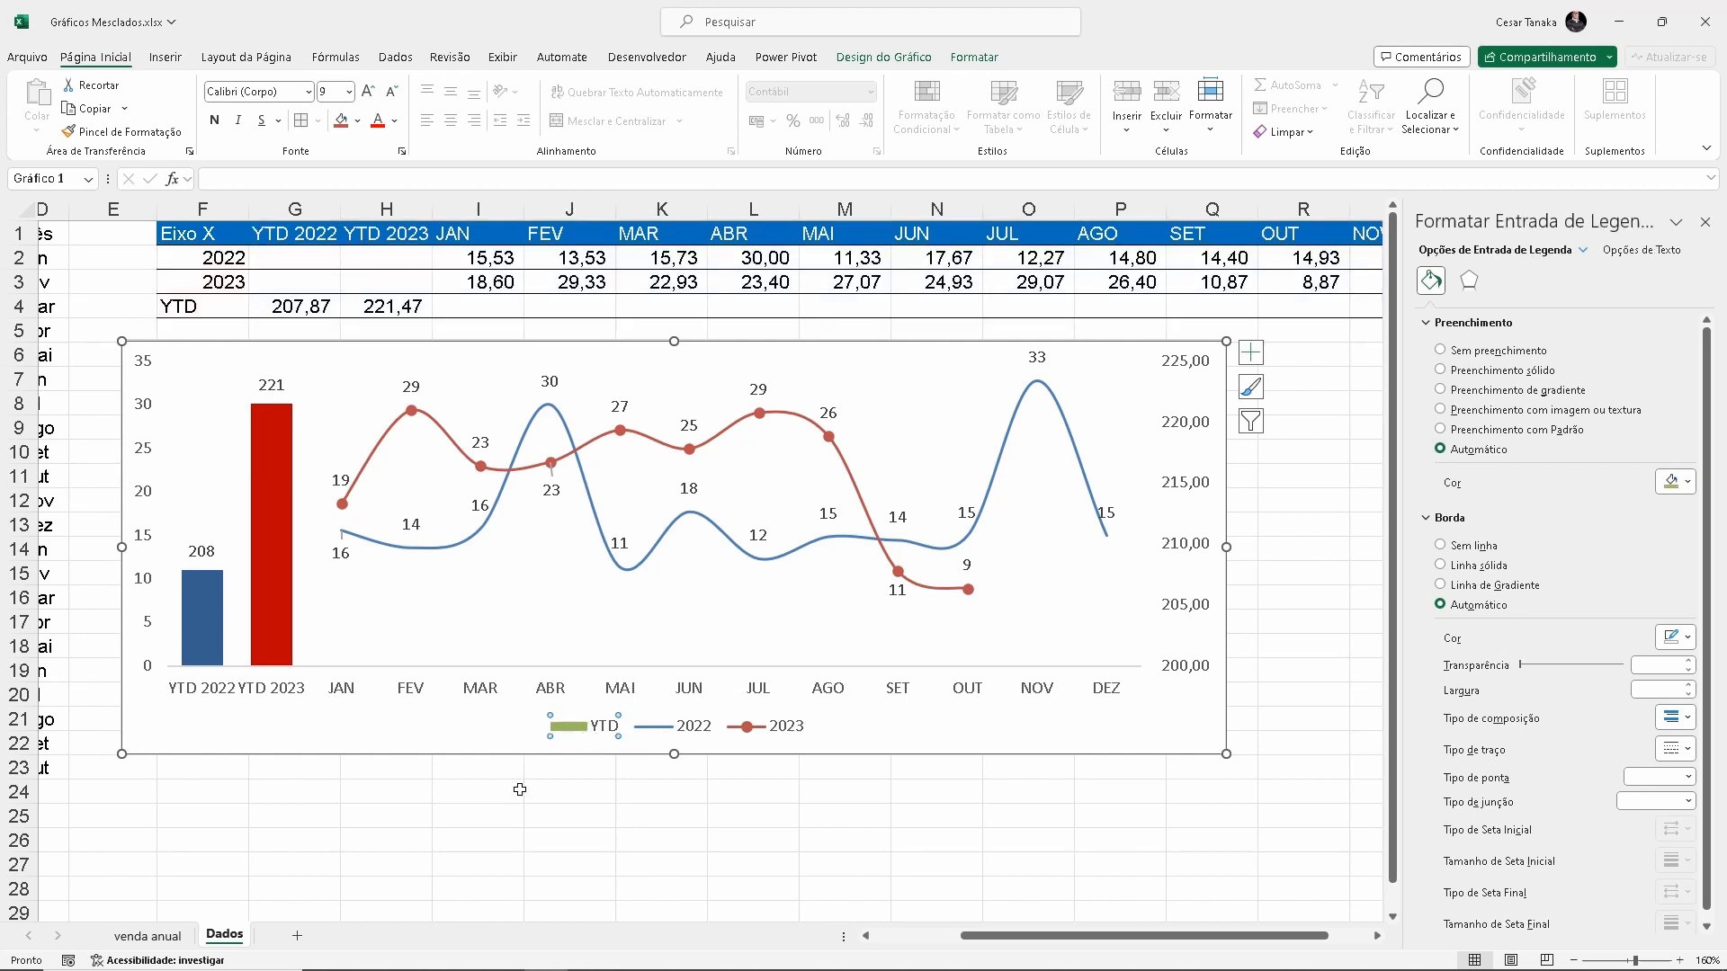
pyautogui.press('Delete')
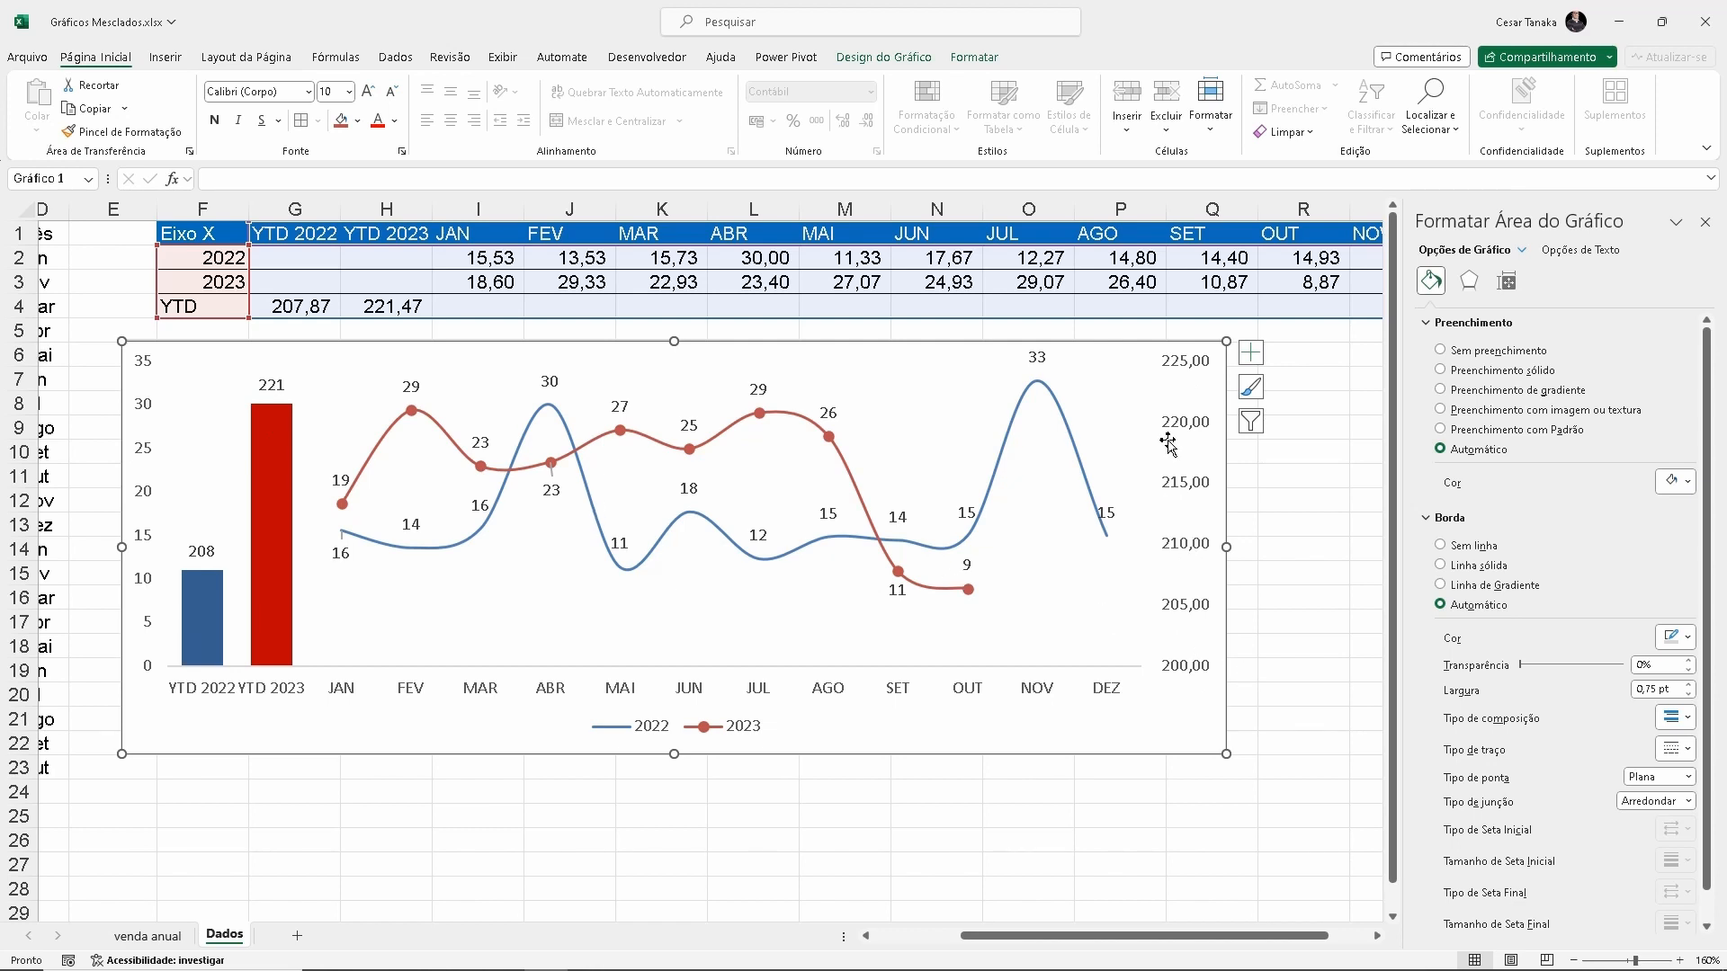
# Hide the secondary vertical axis labels by setting their label position (Posição do Rótulo) to Nenhum
pyautogui.click(1181, 373)
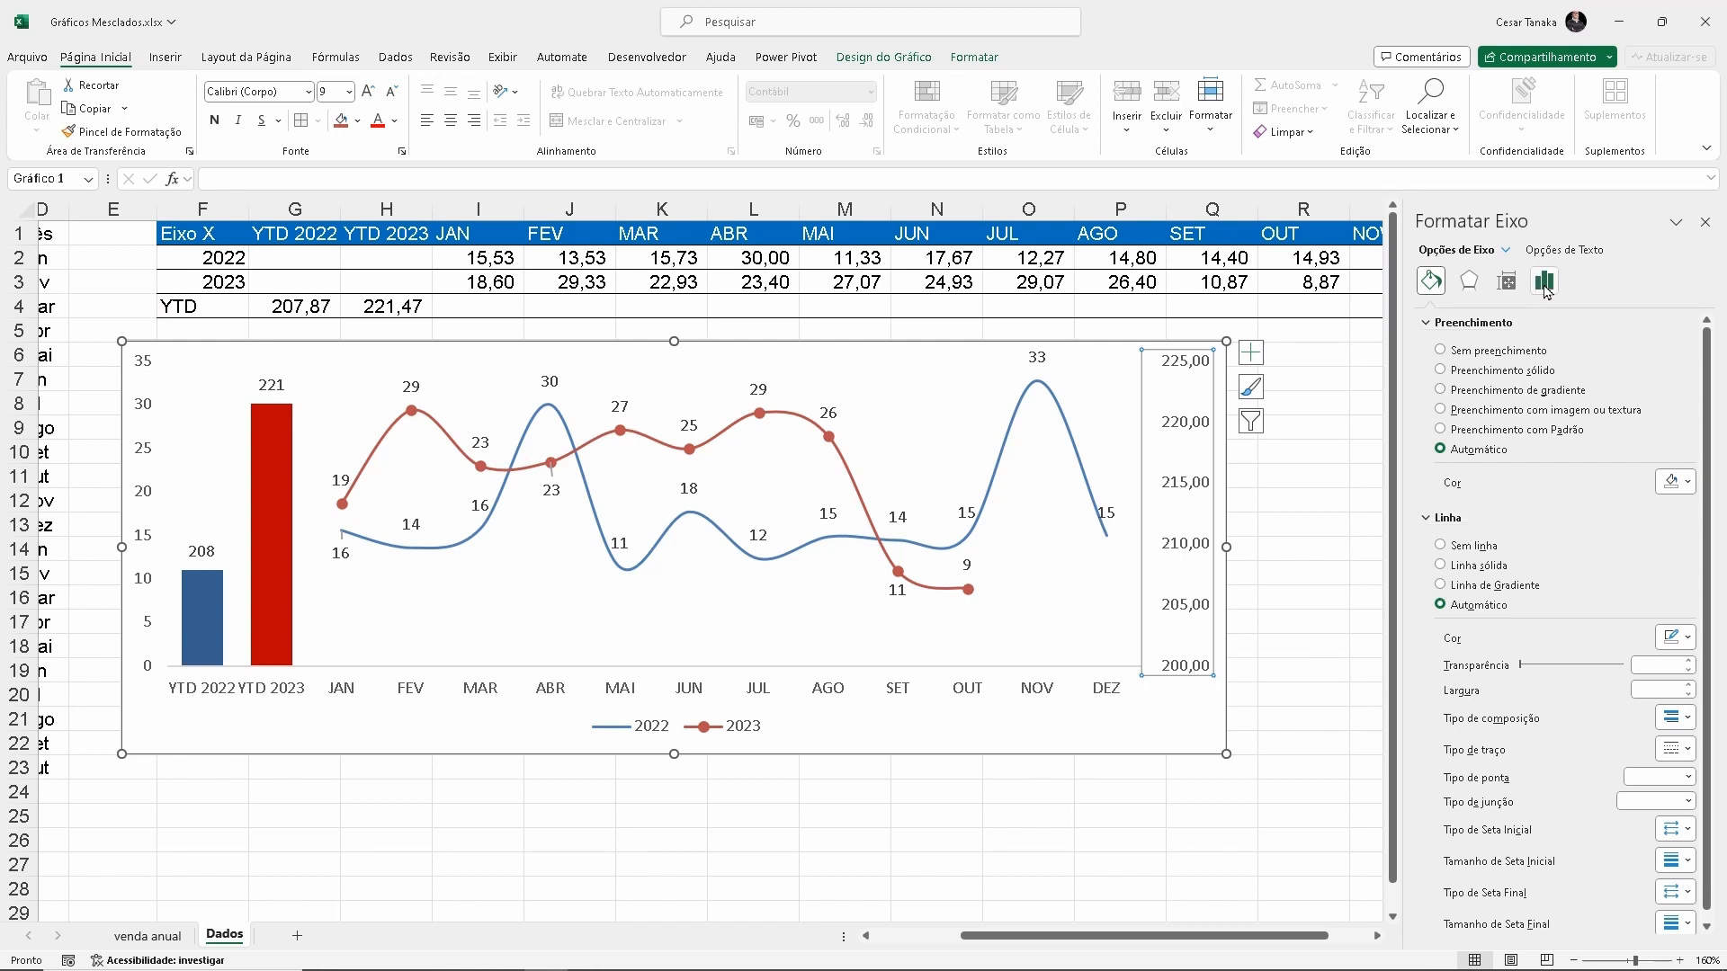
pyautogui.hotkey('ctrl', '4')
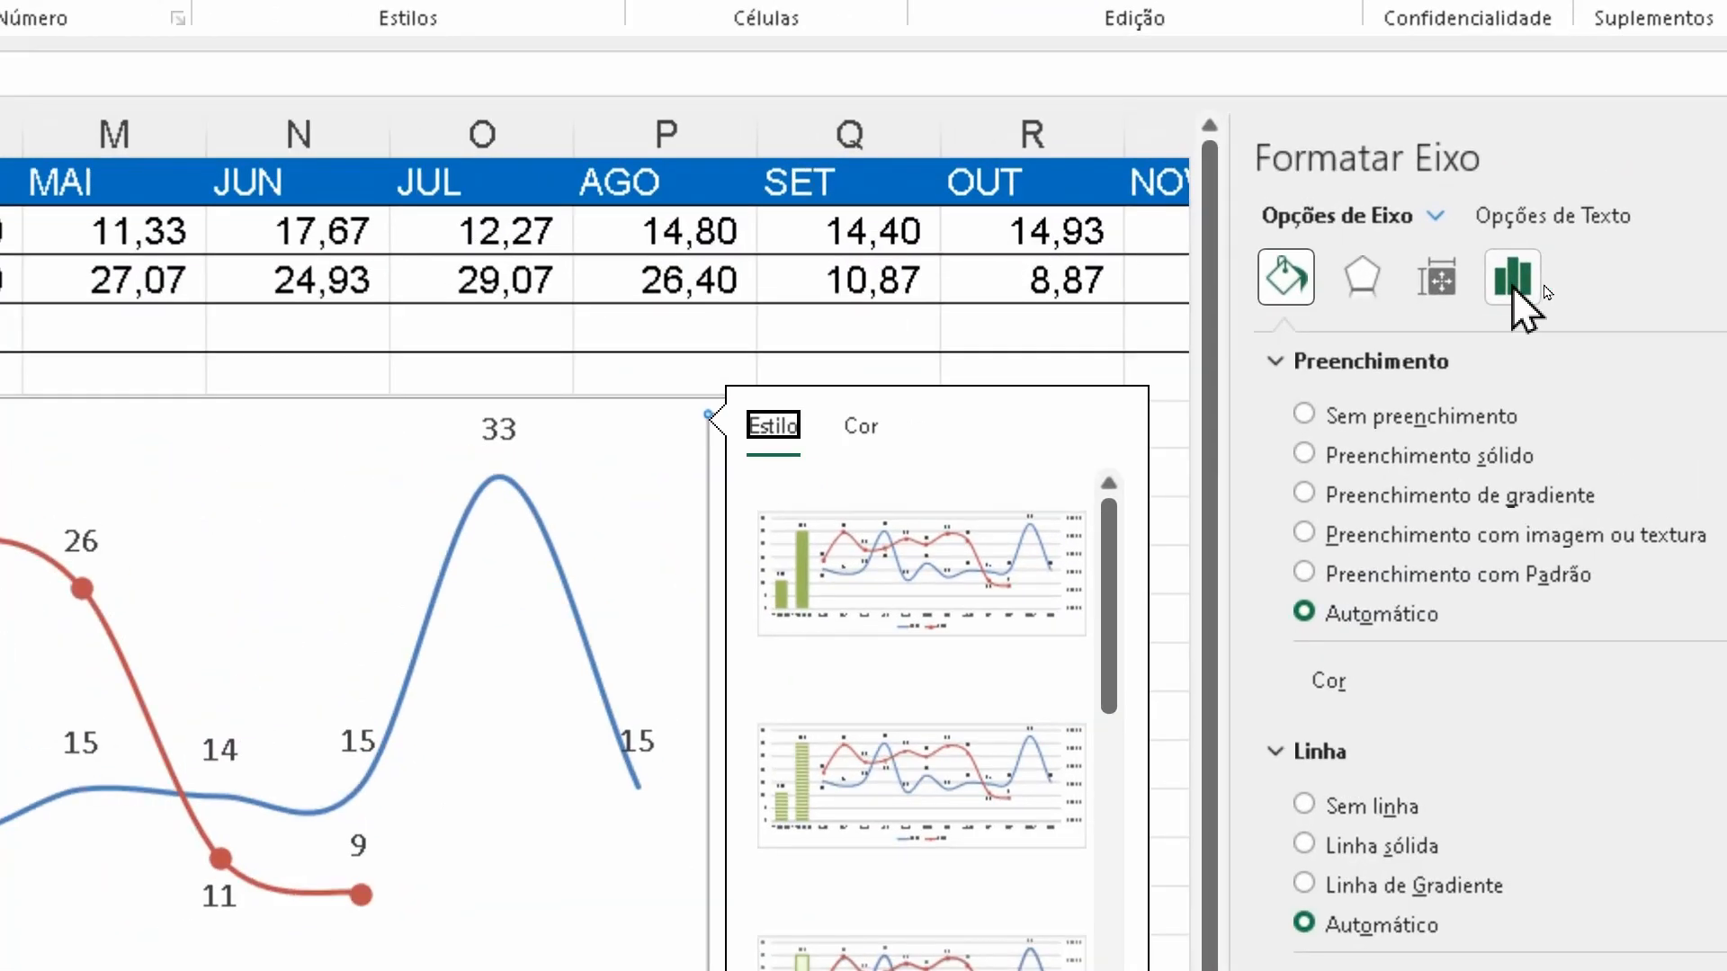
pyautogui.click(1513, 290)
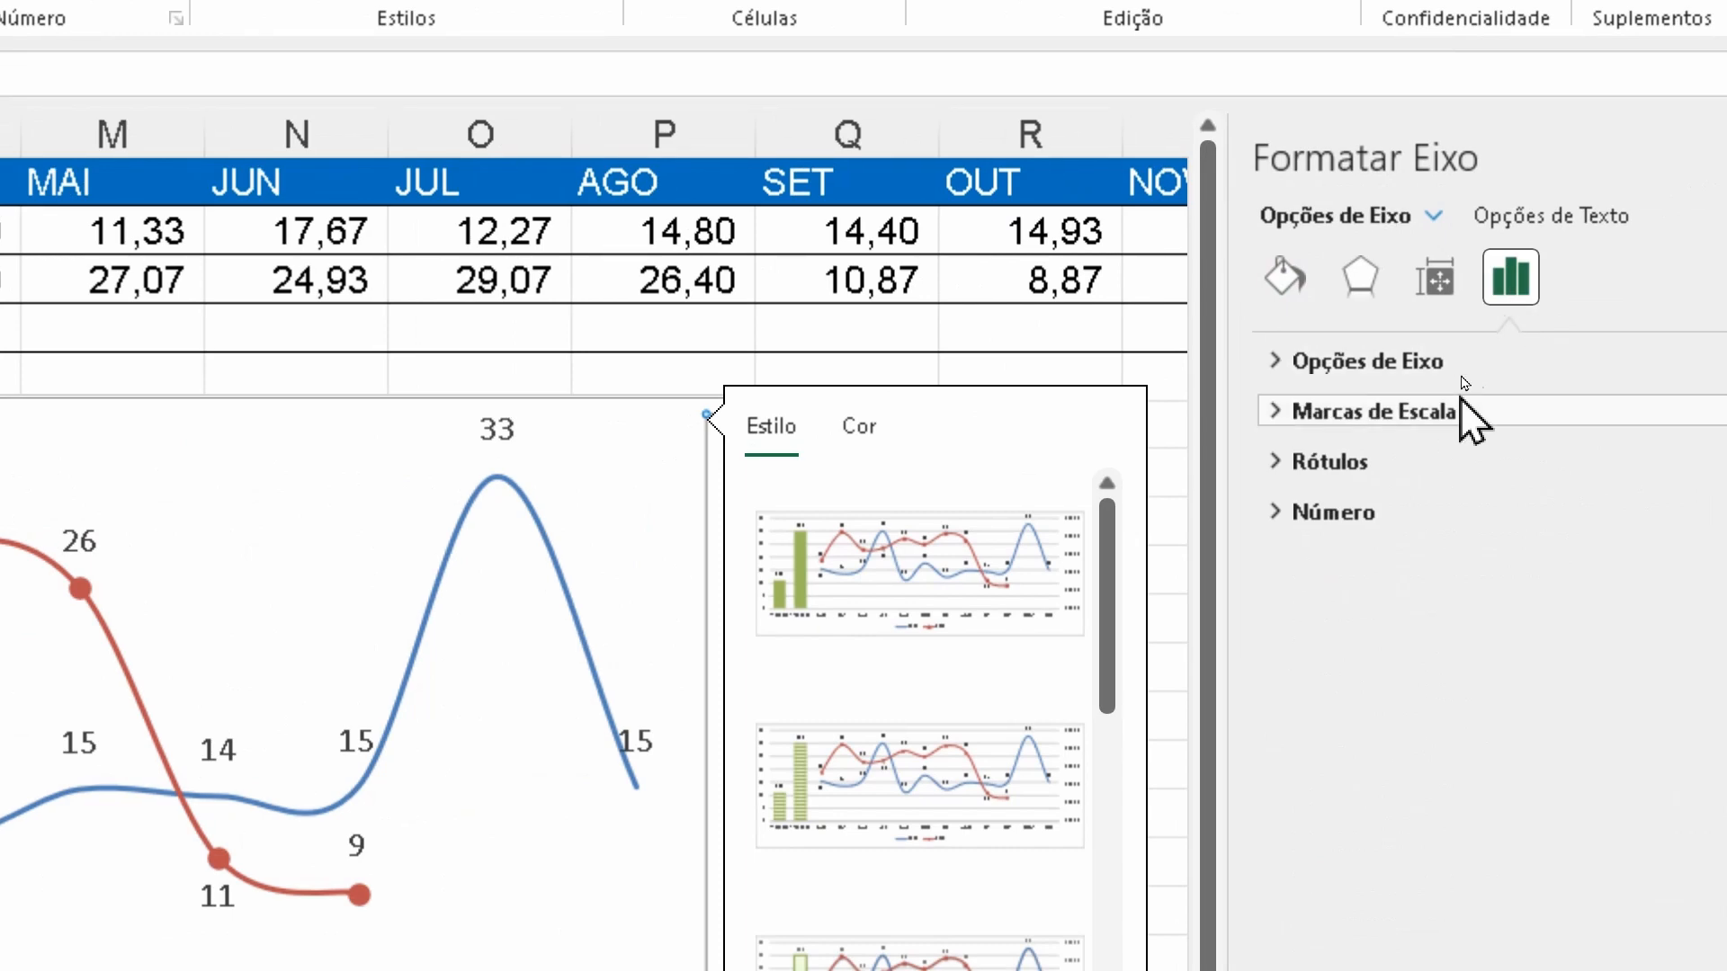
pyautogui.click(1276, 462)
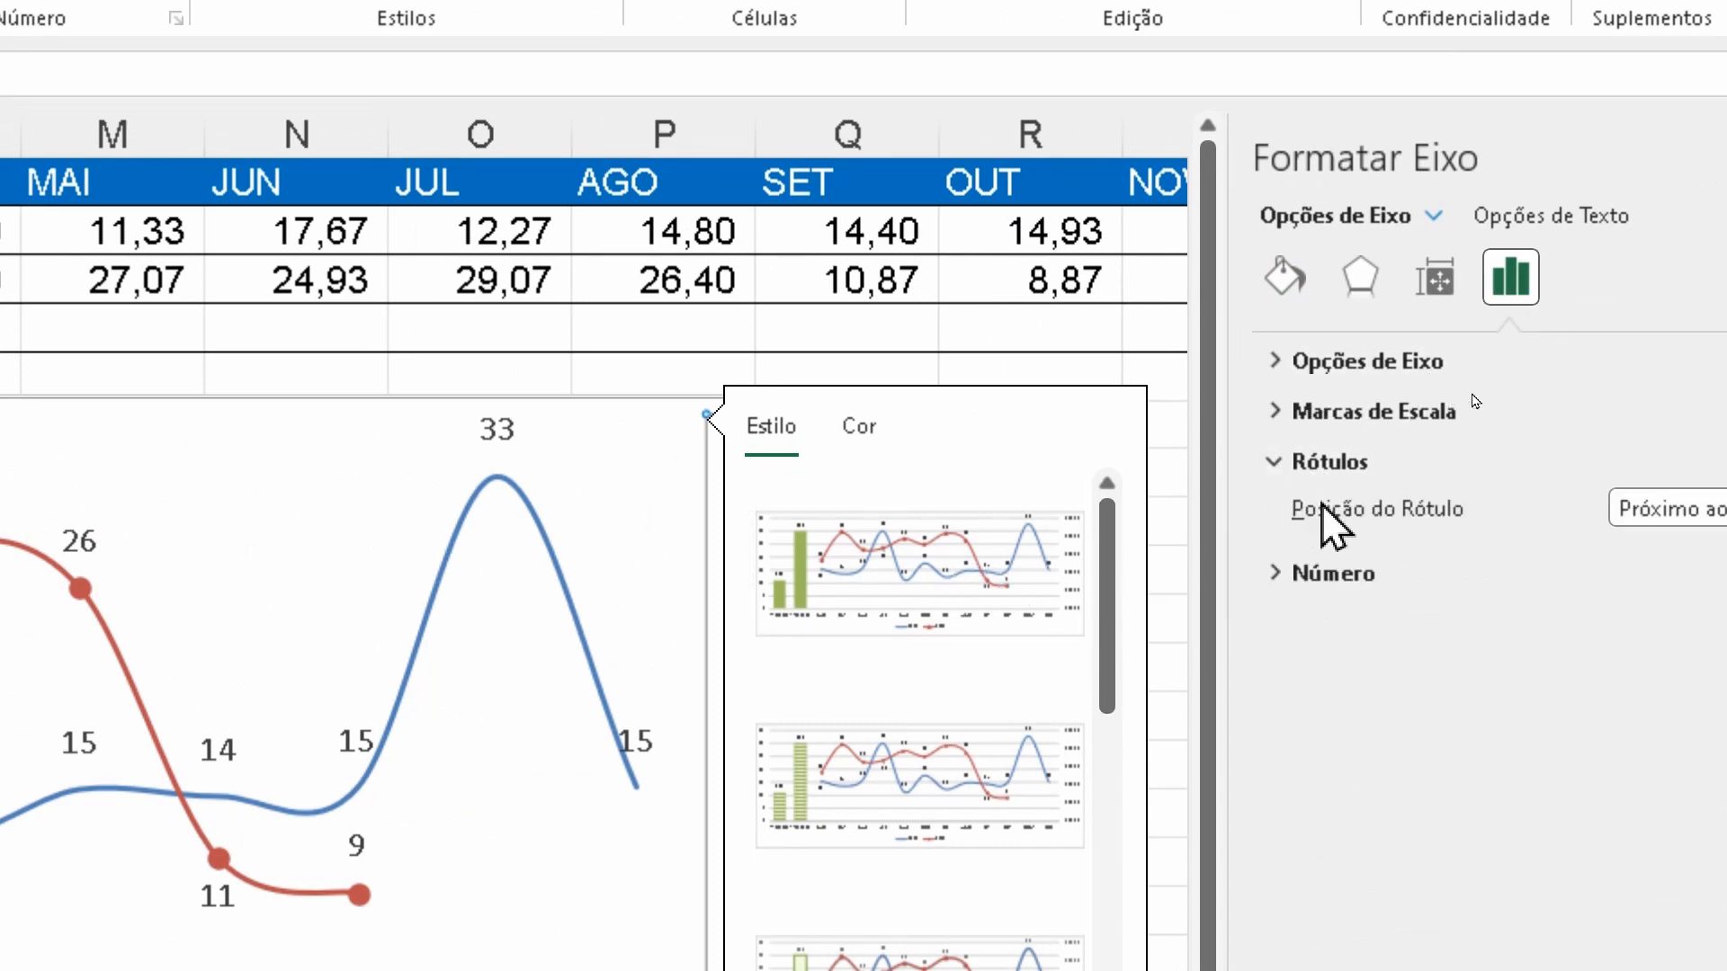
pyautogui.click(1614, 508)
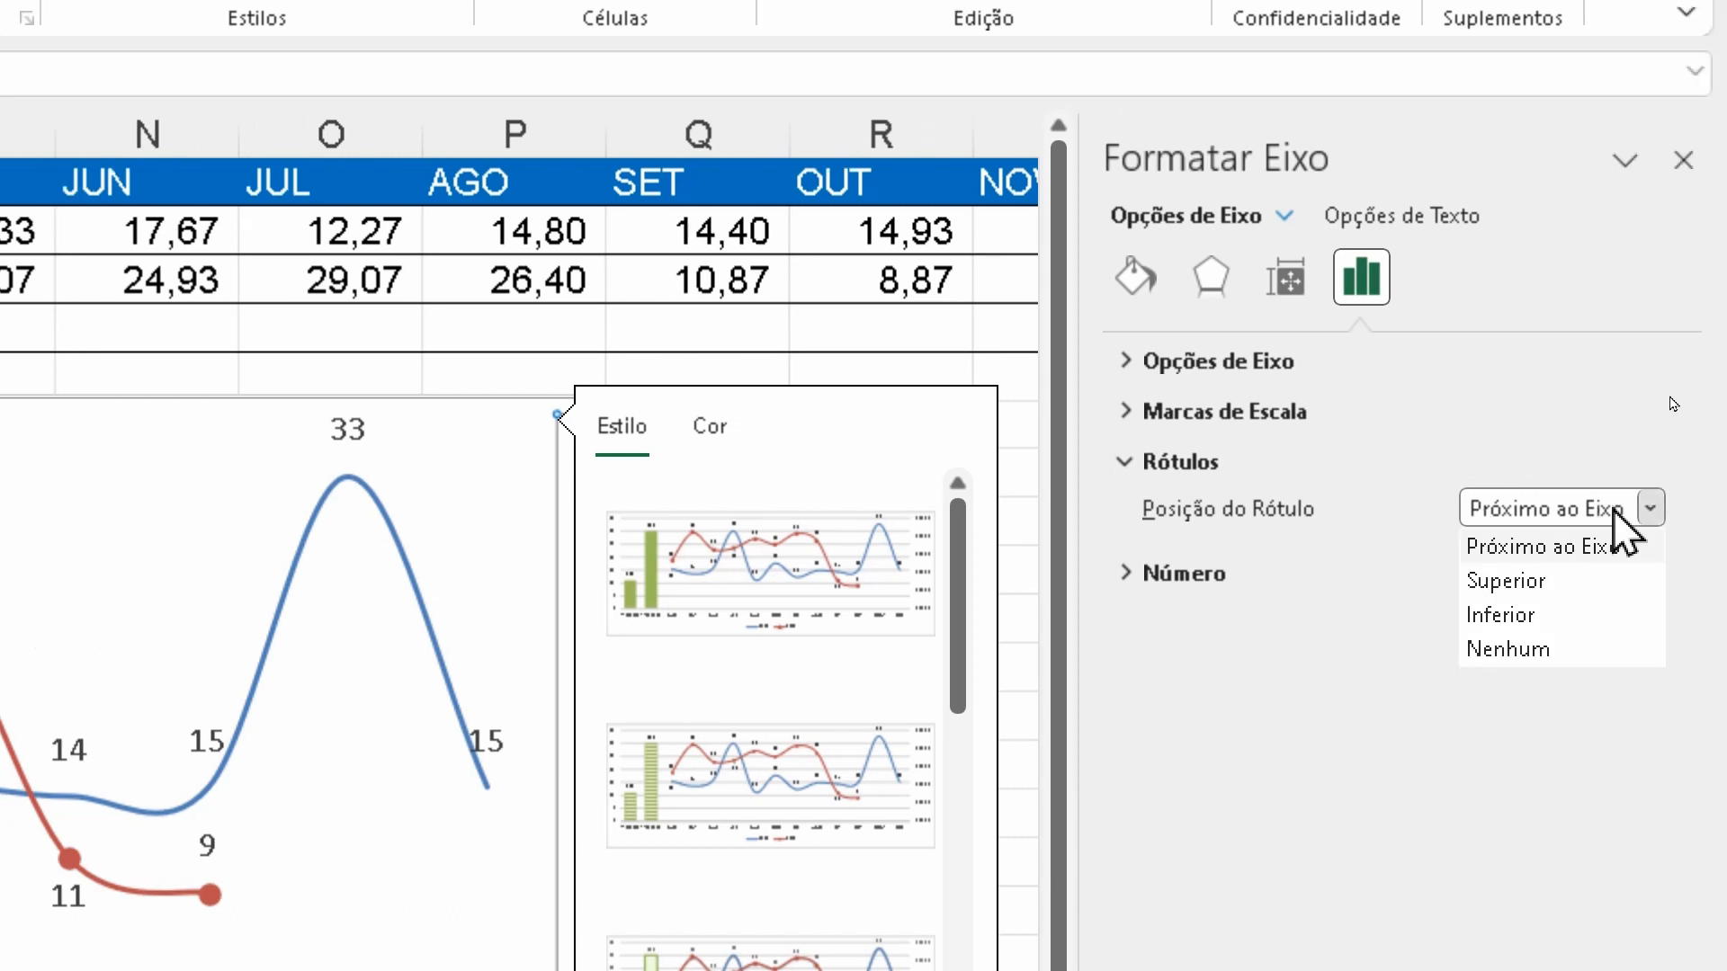
pyautogui.click(1536, 653)
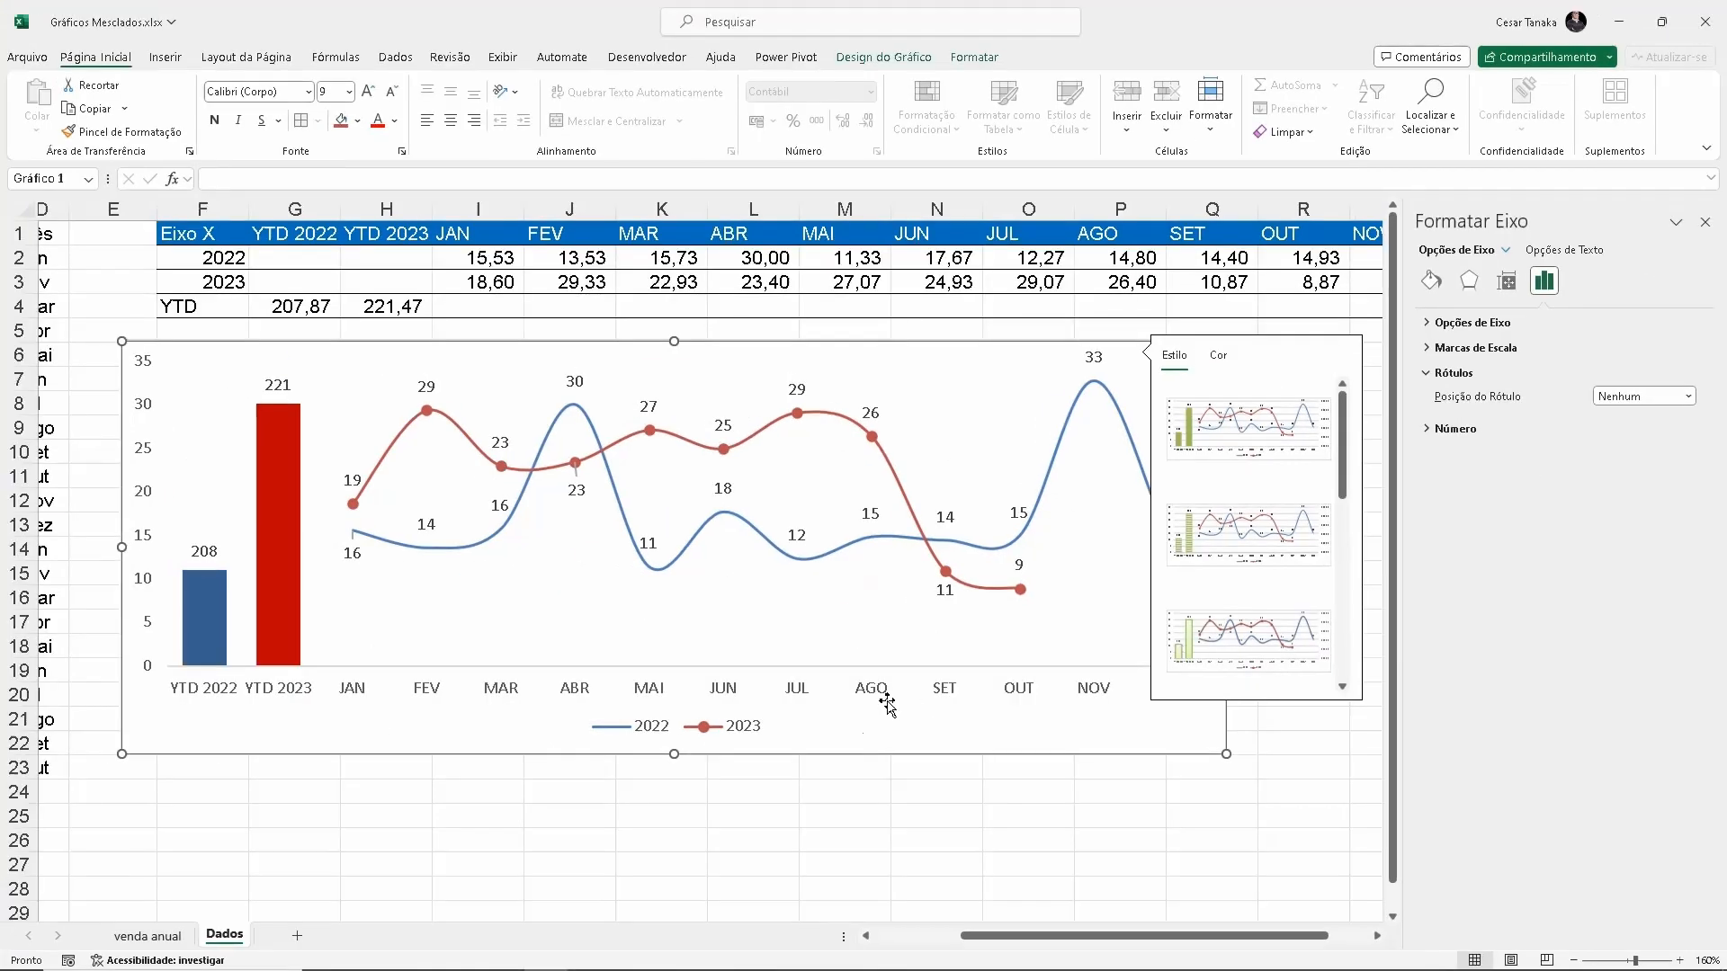
pyautogui.click(466, 711)
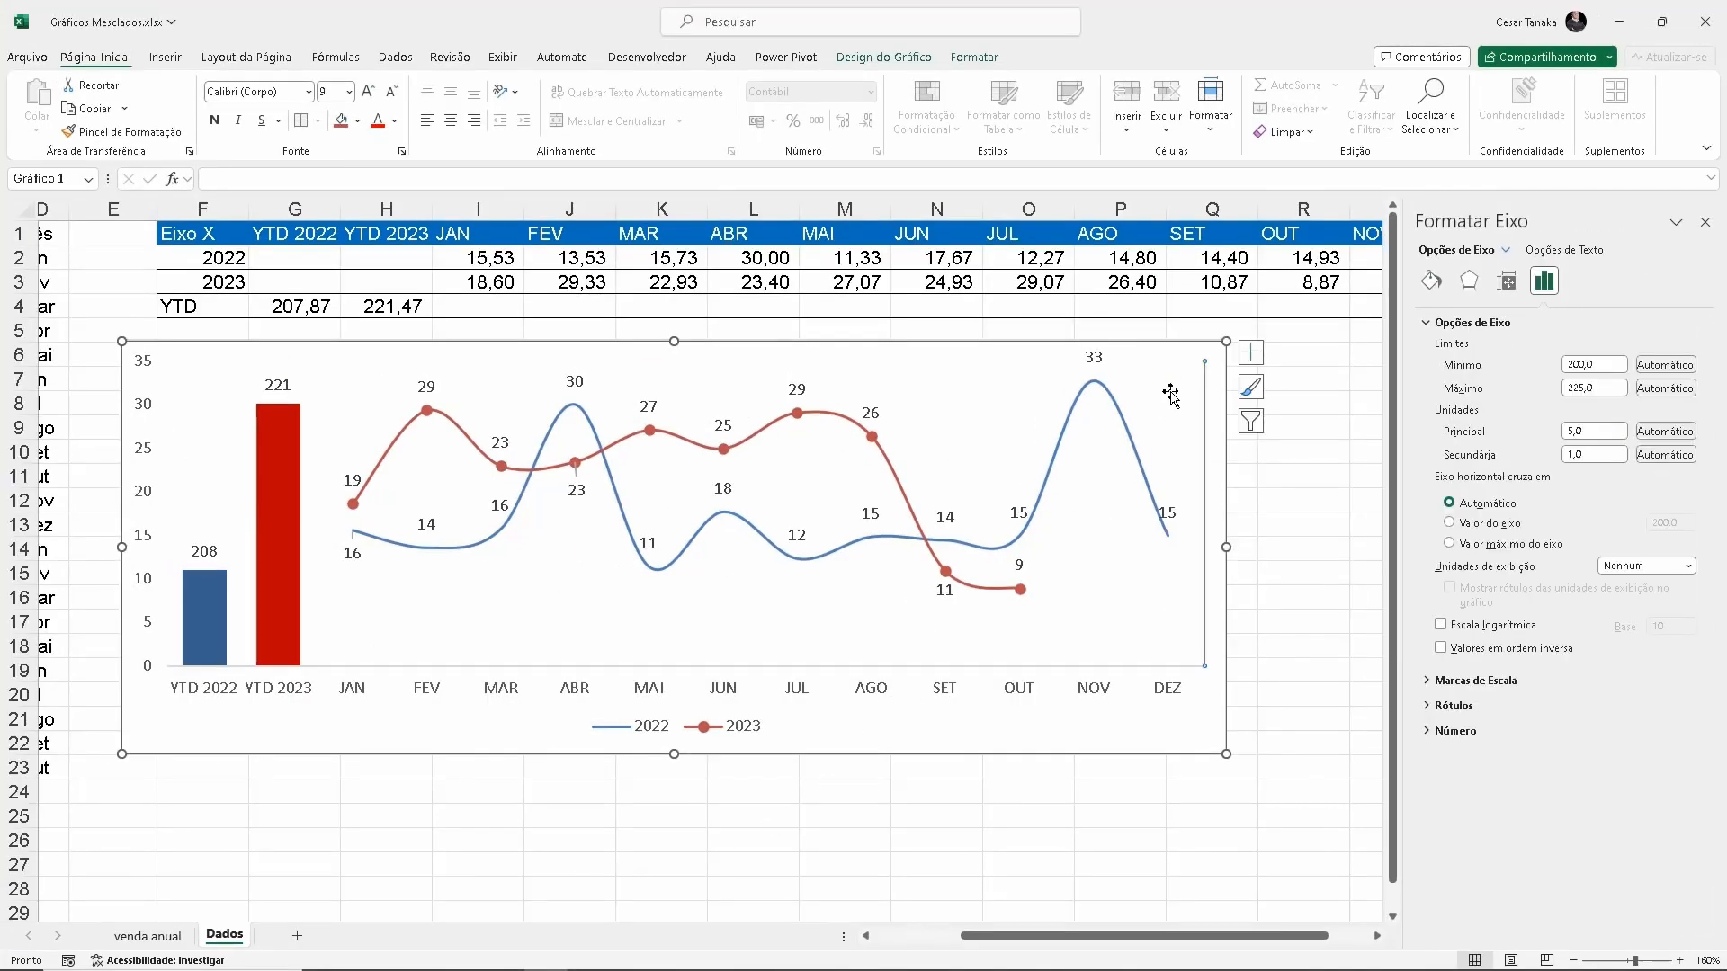
# Set the label position (Posição do Rótulo) of the primary vertical axis to Nenhum
pyautogui.click(146, 452)
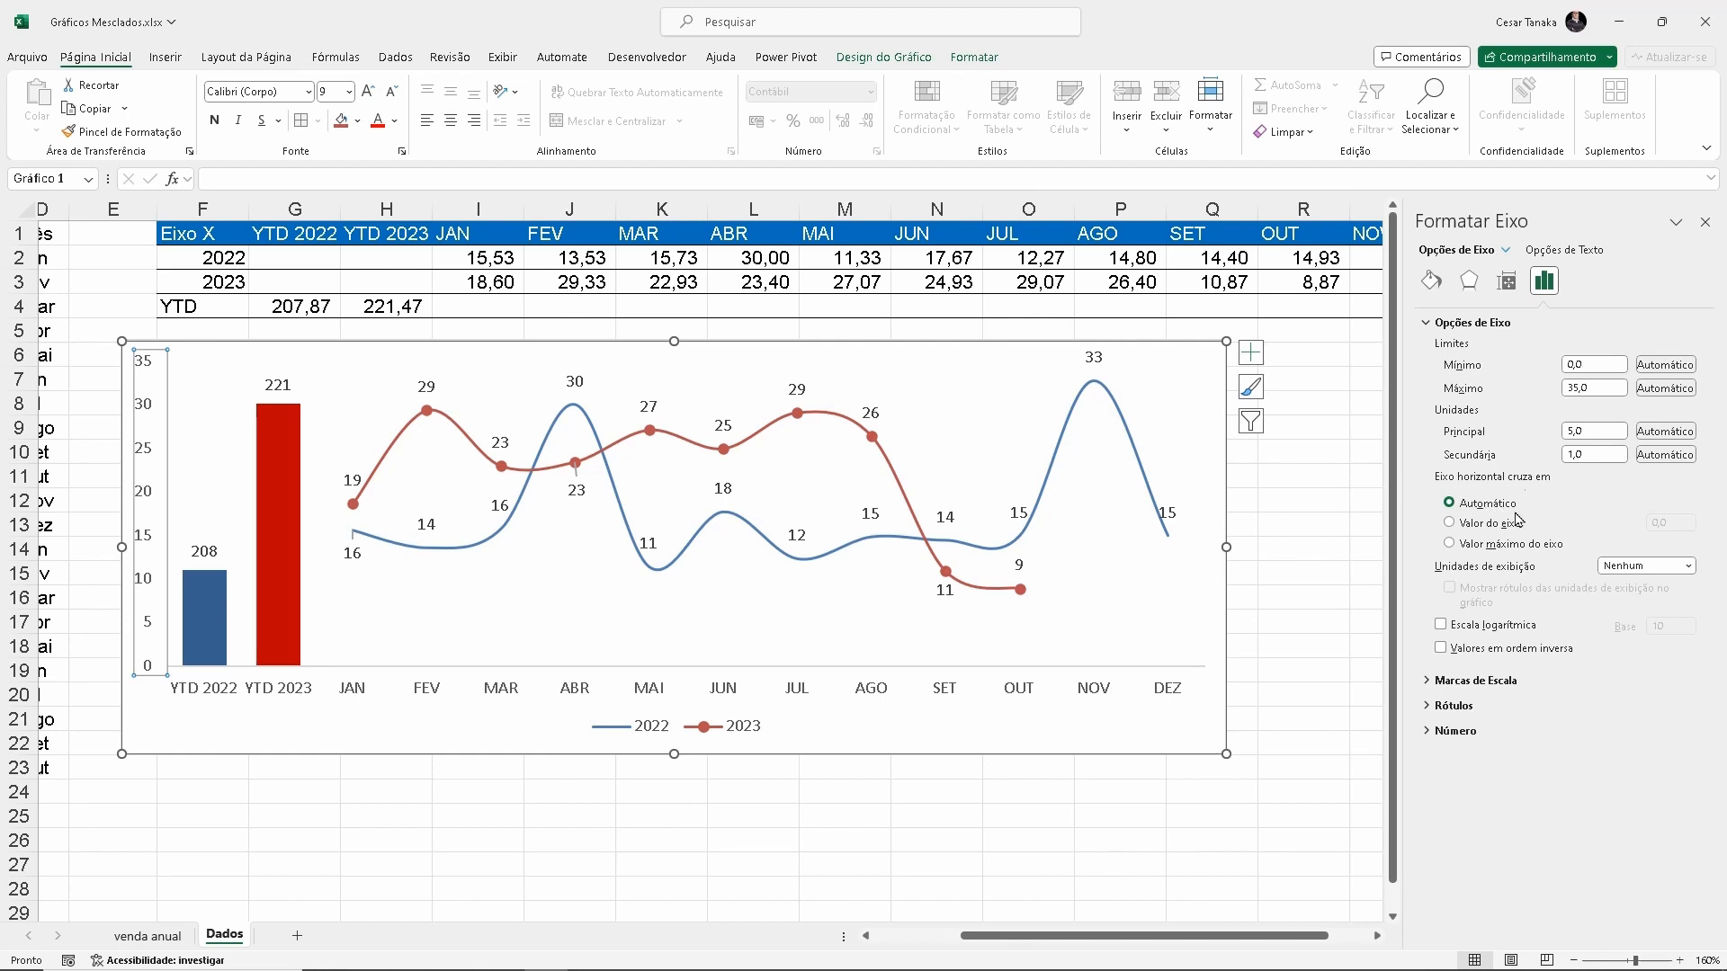
pyautogui.click(1429, 709)
pyautogui.click(1624, 731)
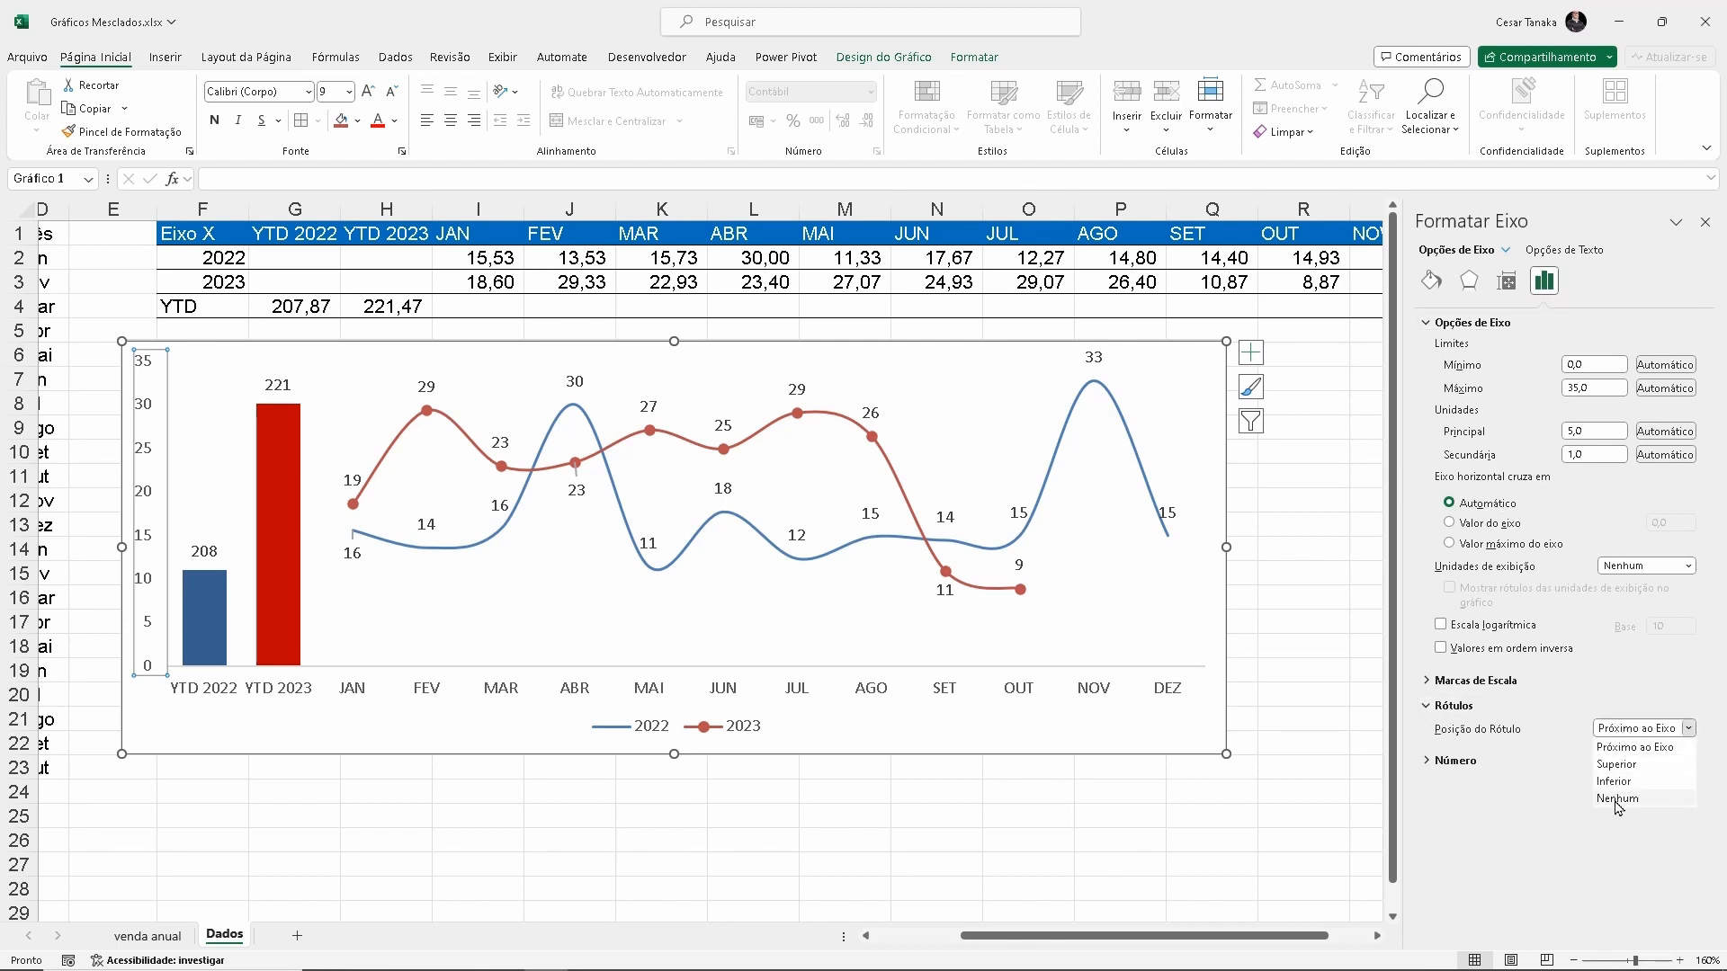
pyautogui.click(1618, 799)
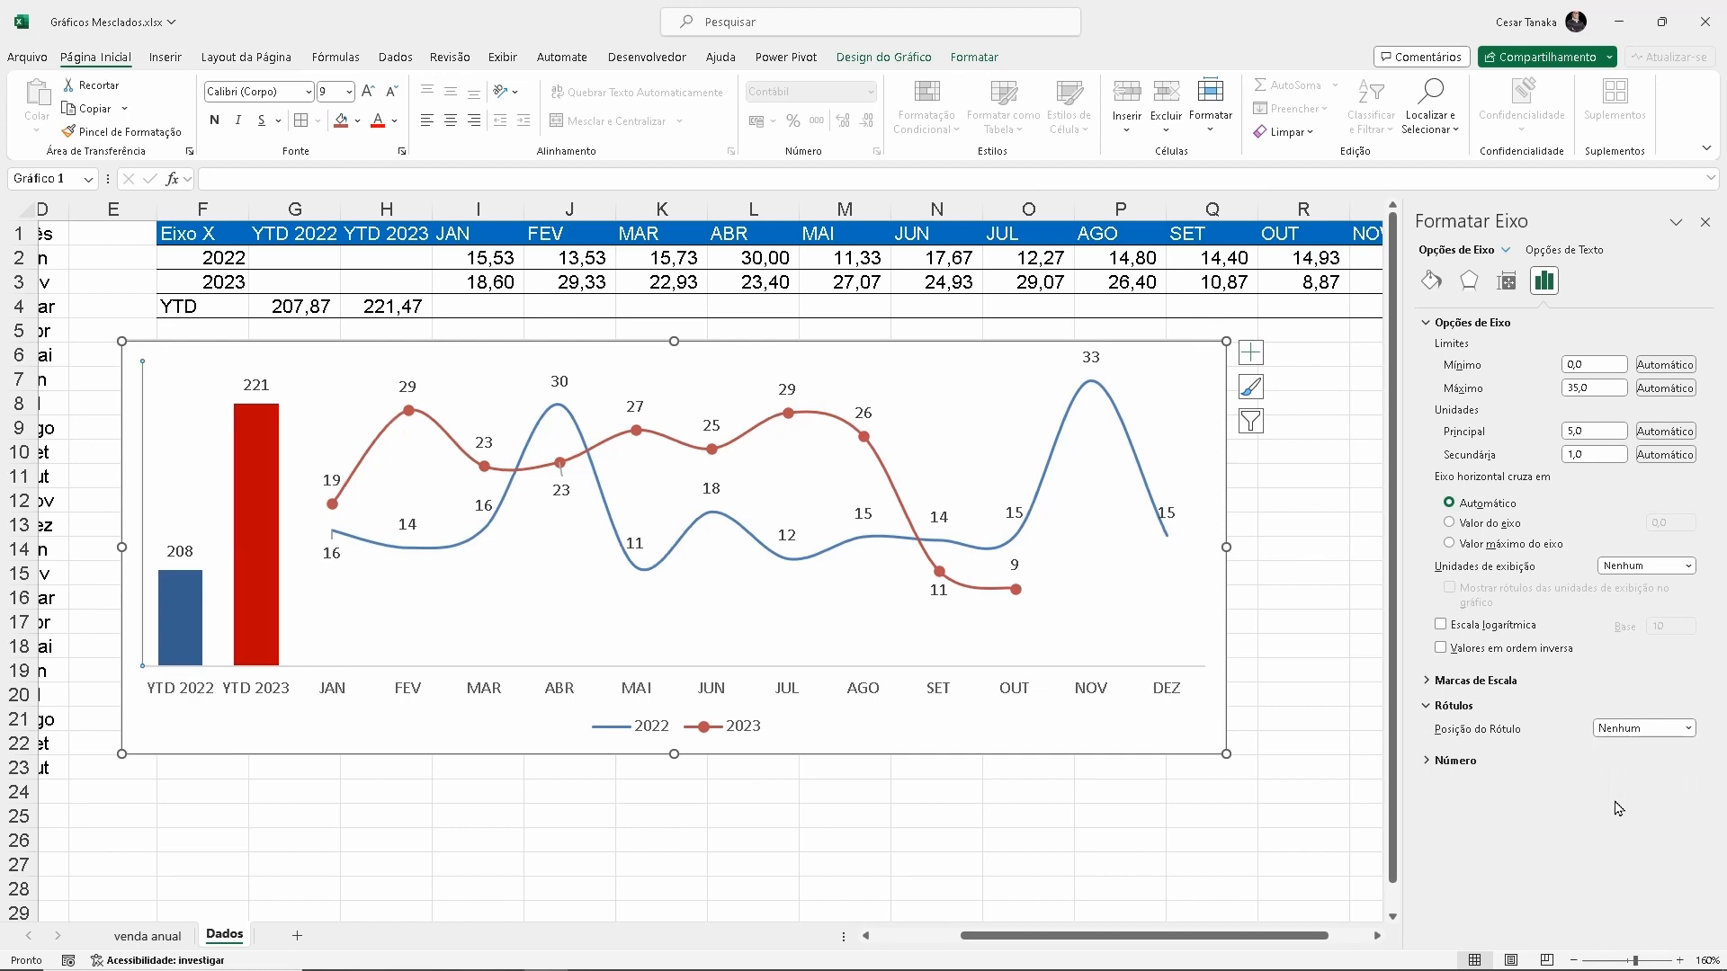
pyautogui.click(873, 751)
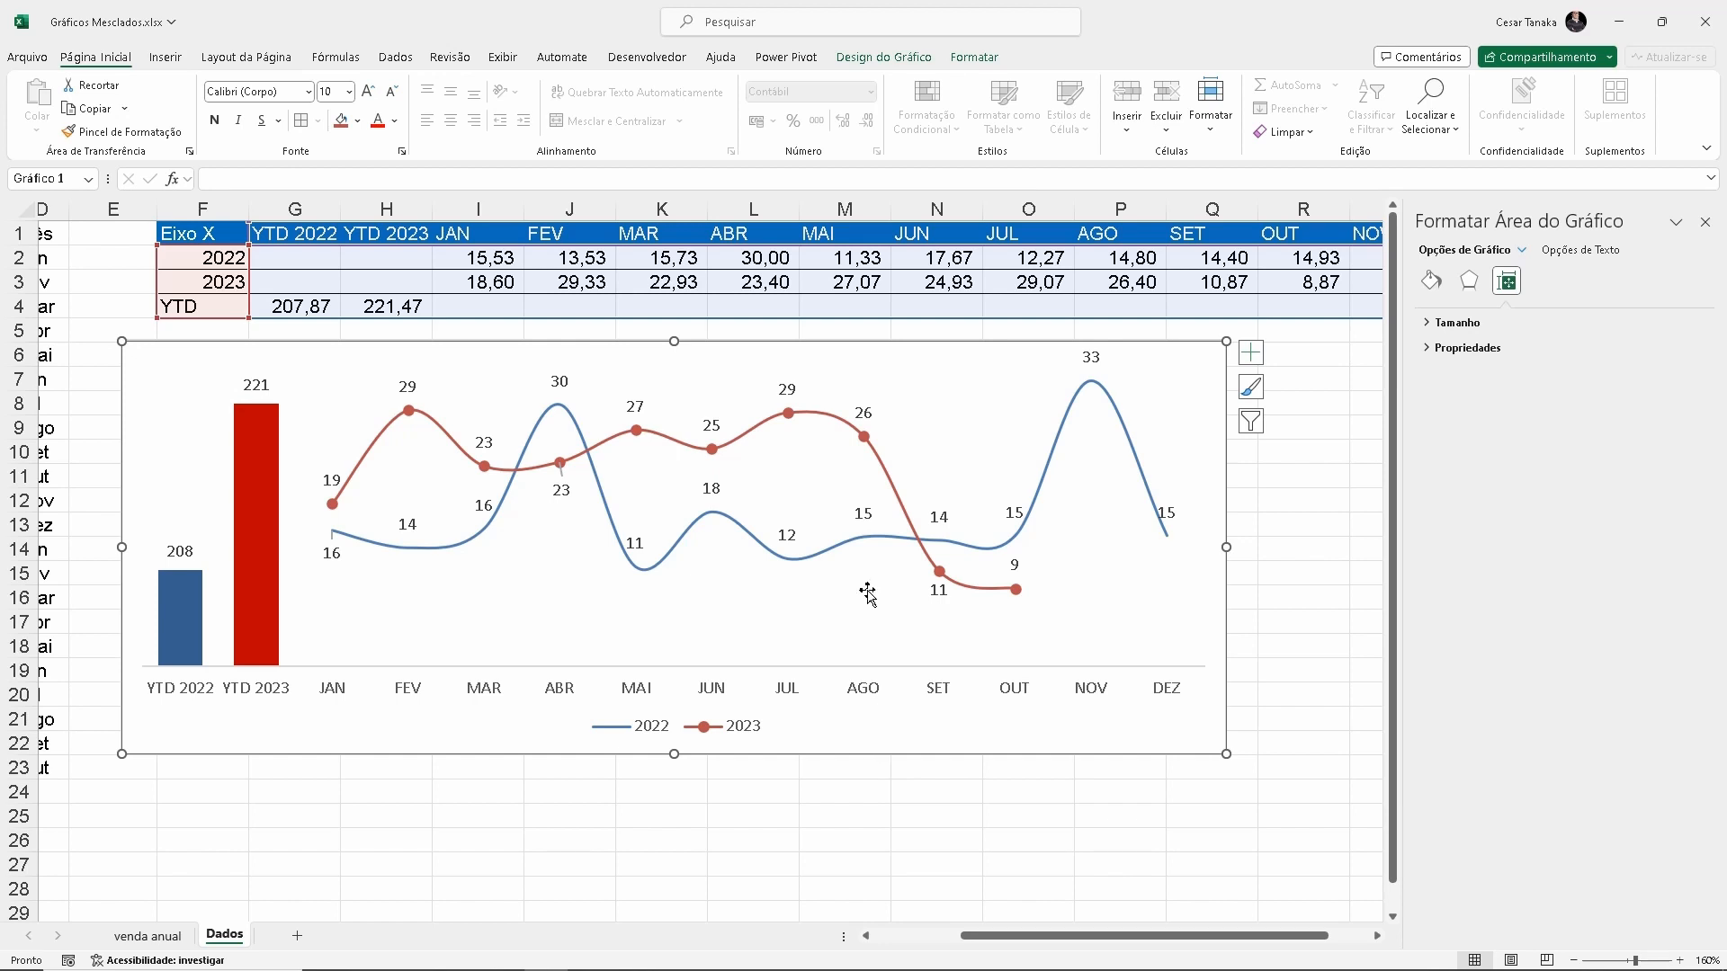
# Select the chart's source table F1:T4 on the Dados sheet, from Eixo X through DEZ
pyautogui.click(211, 236)
pyautogui.moveTo(210, 236); pyautogui.dragTo(1282, 307)
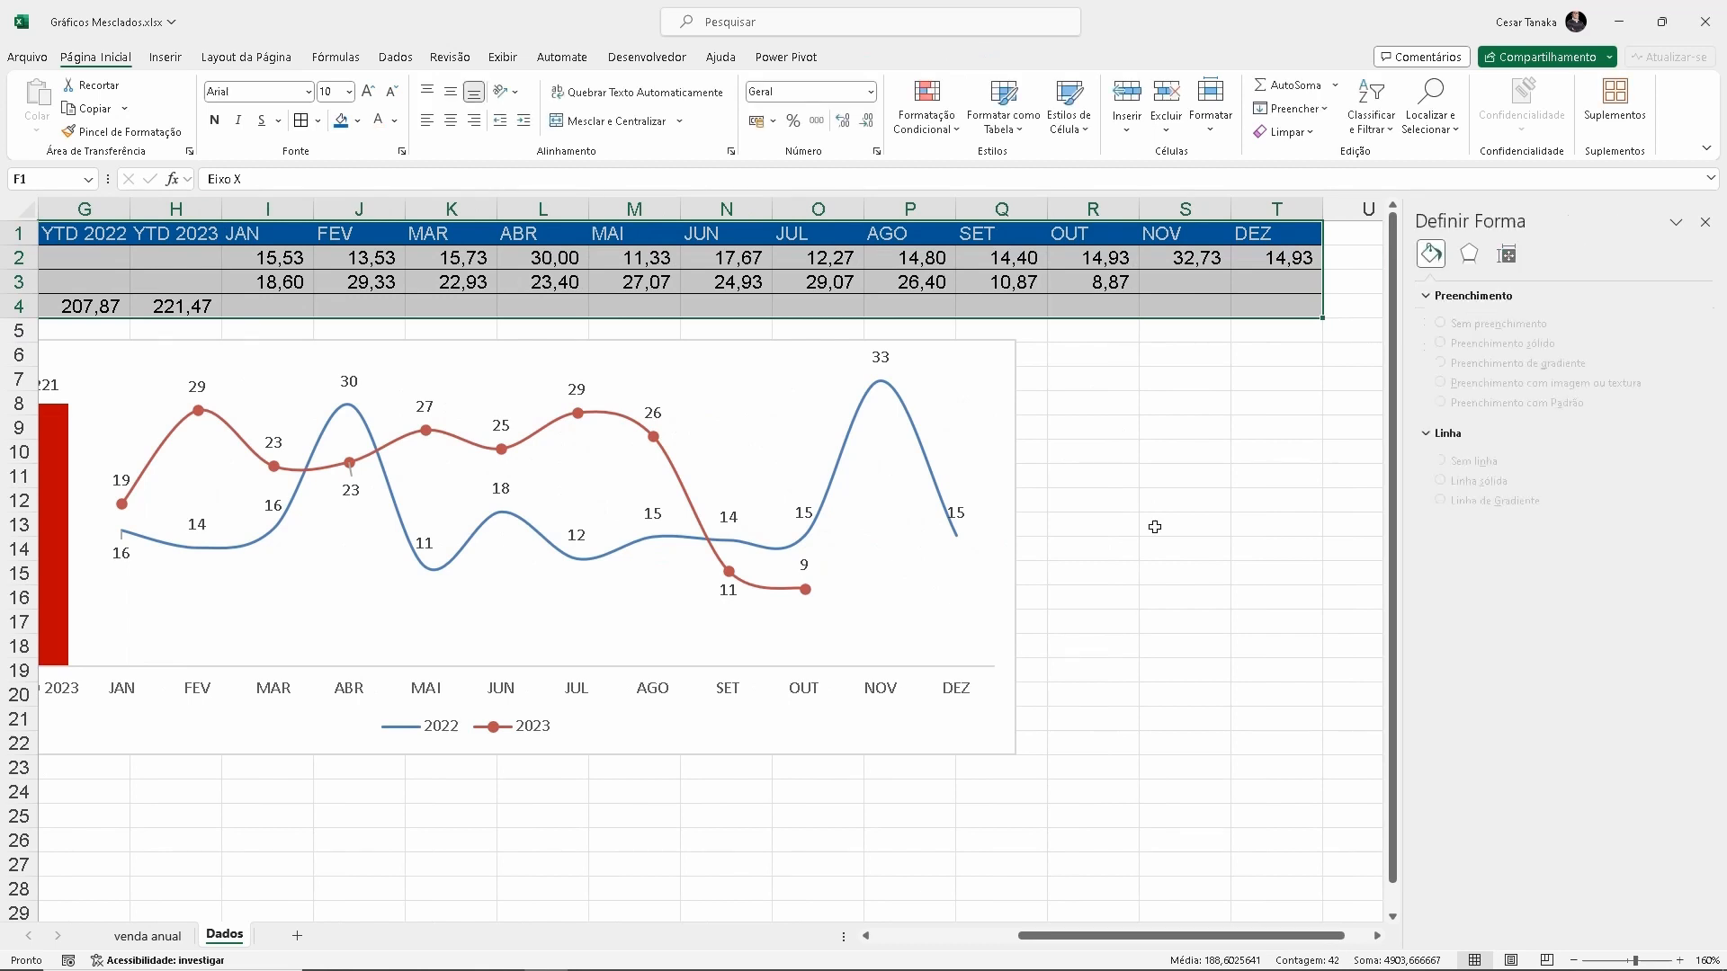
pyautogui.moveTo(1026, 937); pyautogui.dragTo(982, 944)
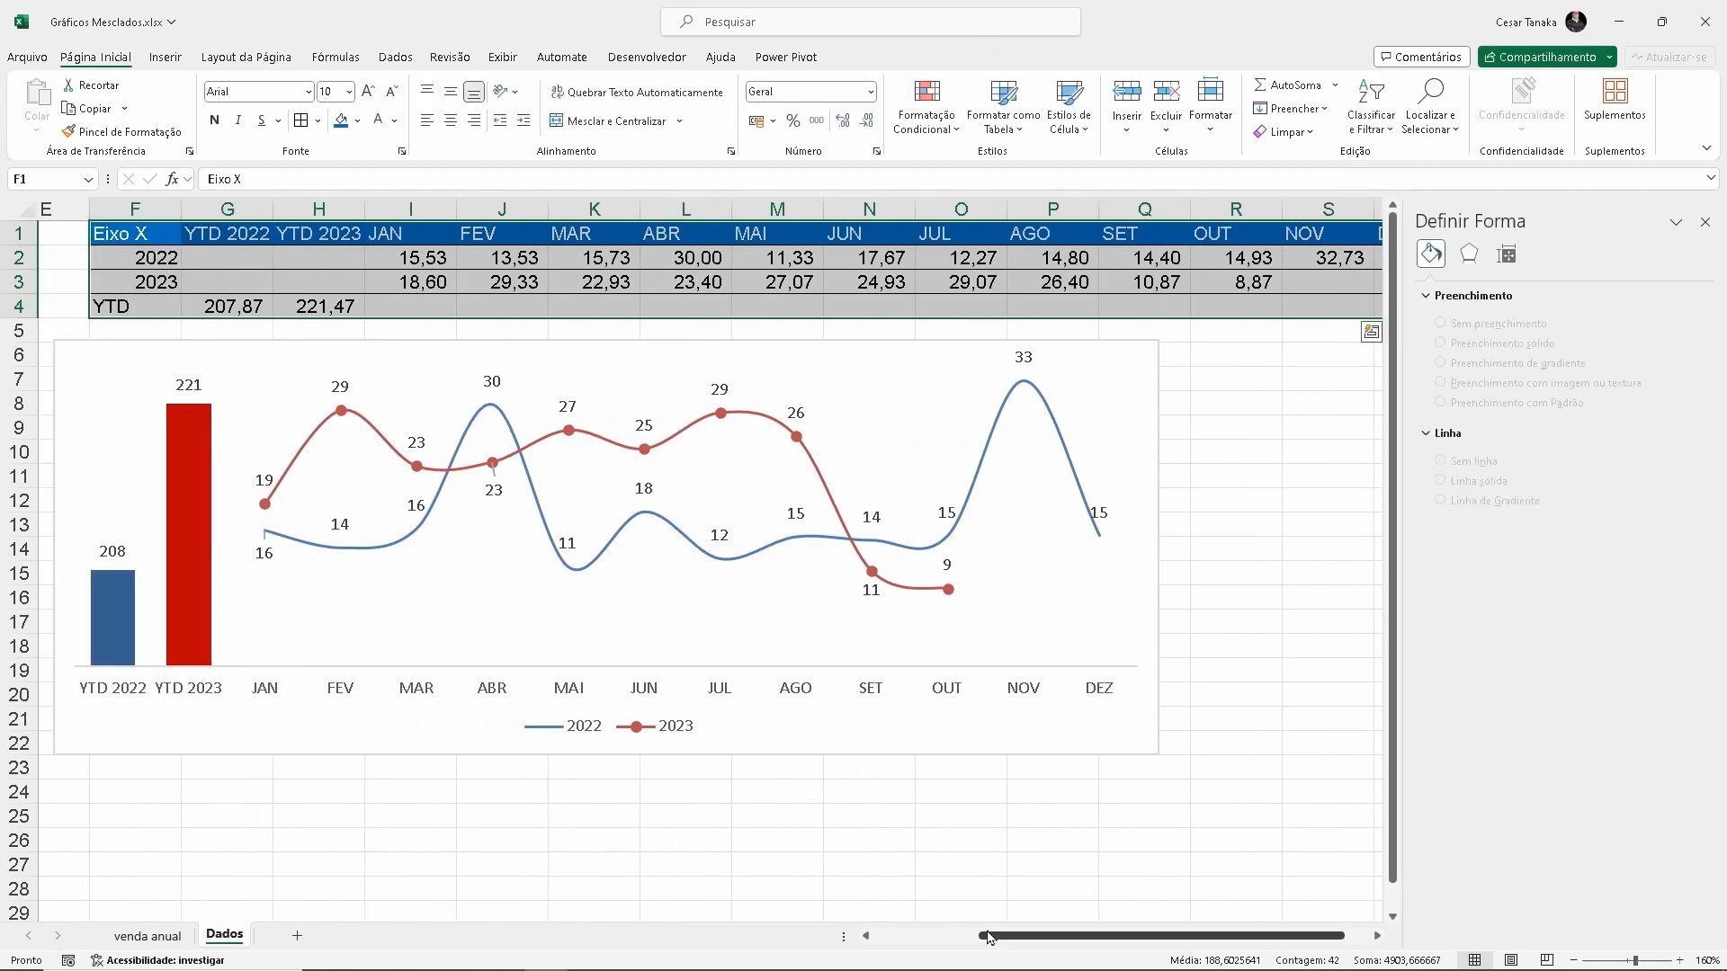